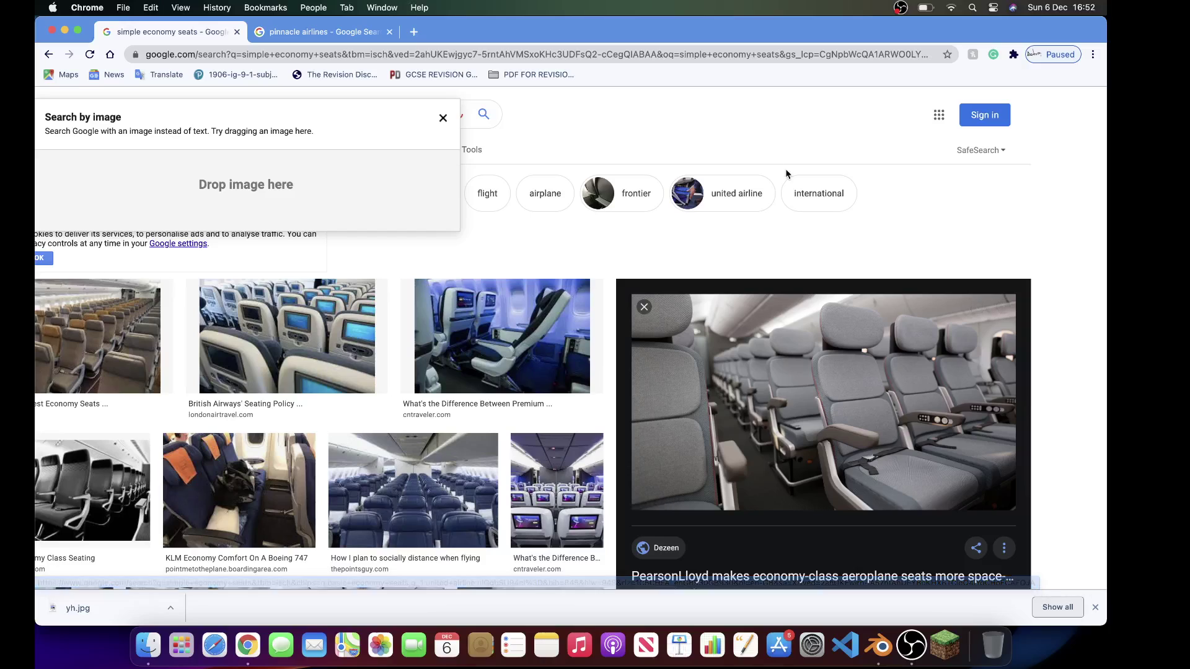
# Step: Close the search-by-image box and look over the image results for simple economy seats
pyautogui.click(442, 118)
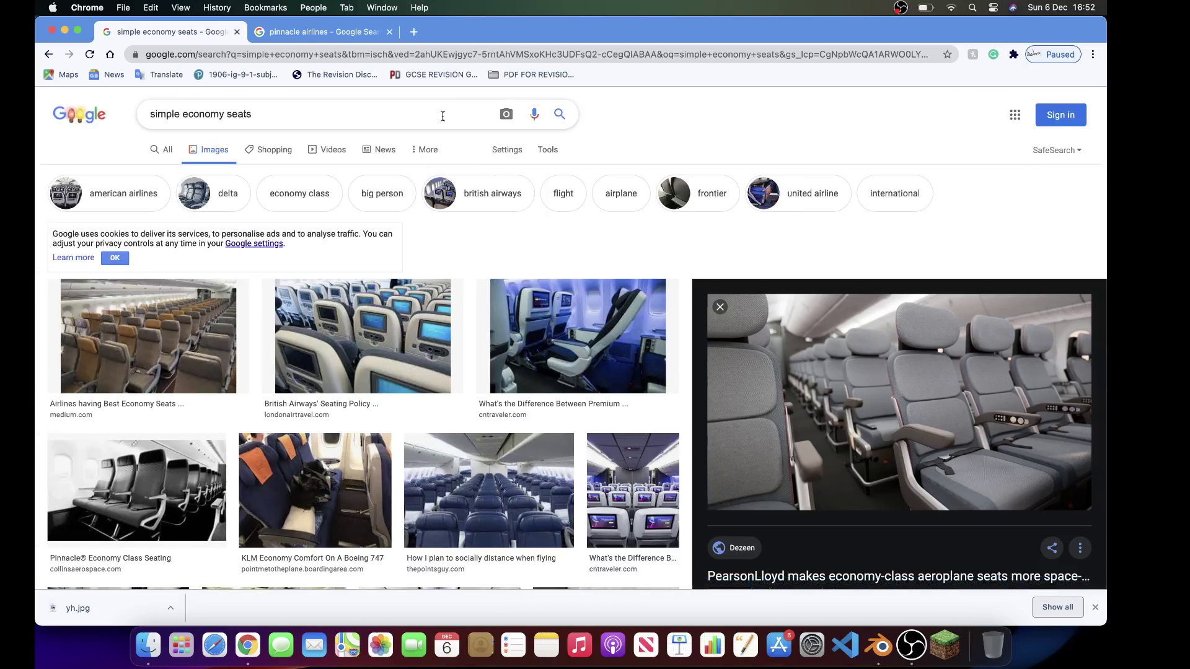
pyautogui.scroll(-2, 768, 259)
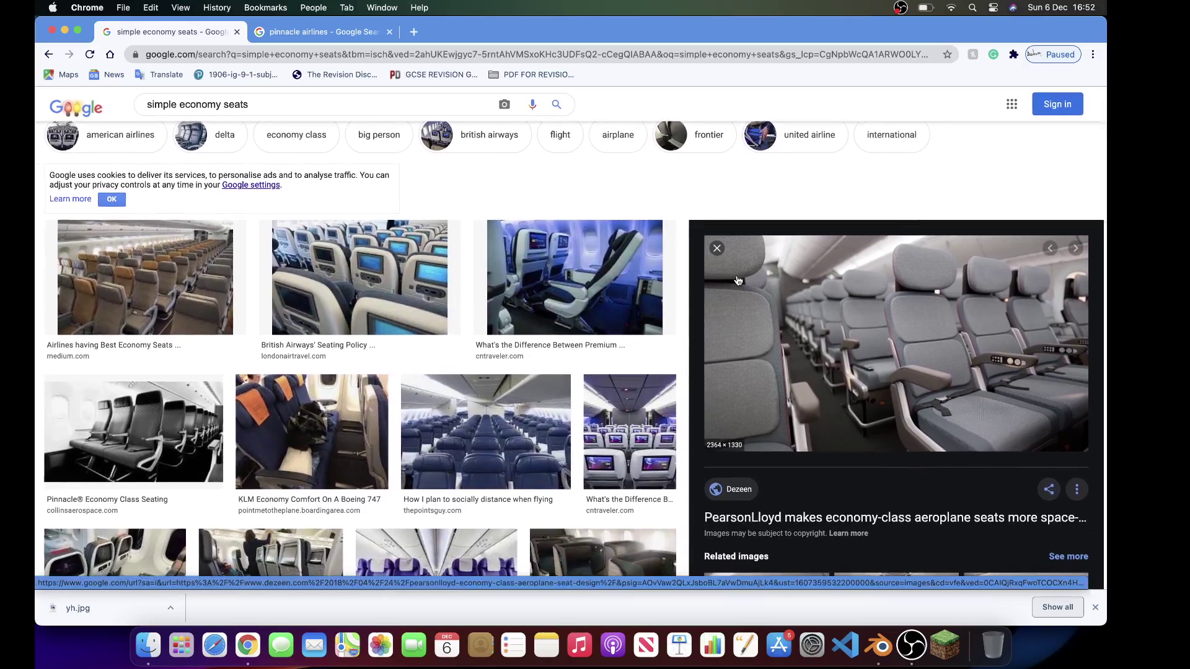
pyautogui.scroll(-1, 868, 289)
pyautogui.scroll(3, 838, 208)
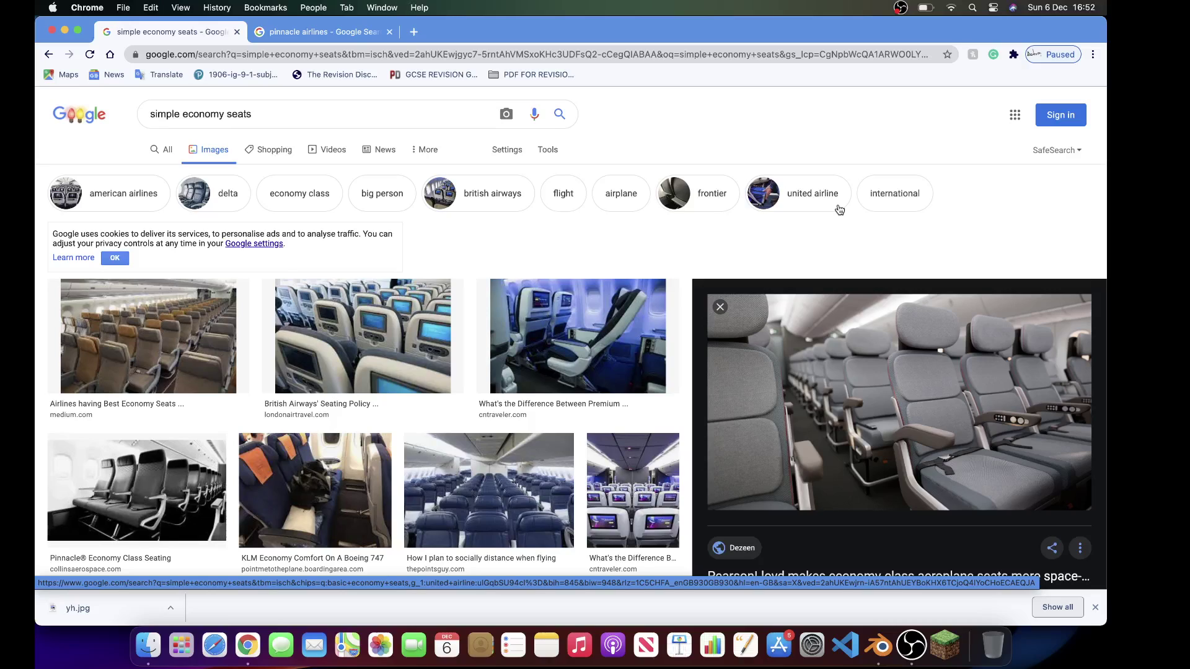
# Step: Search Google Images for "blueprints for seats" in a new browser tab
pyautogui.press('super+t')
pyautogui.write('blueprints for ')
pyautogui.write('seats')
pyautogui.press('Return')
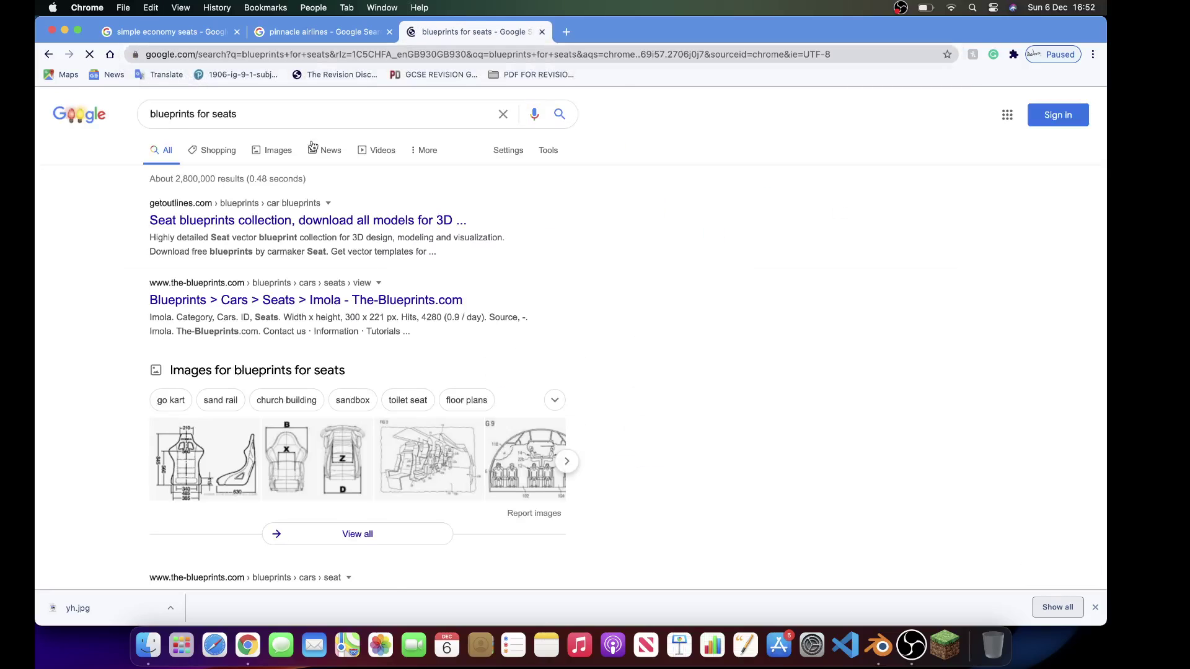
pyautogui.click(221, 149)
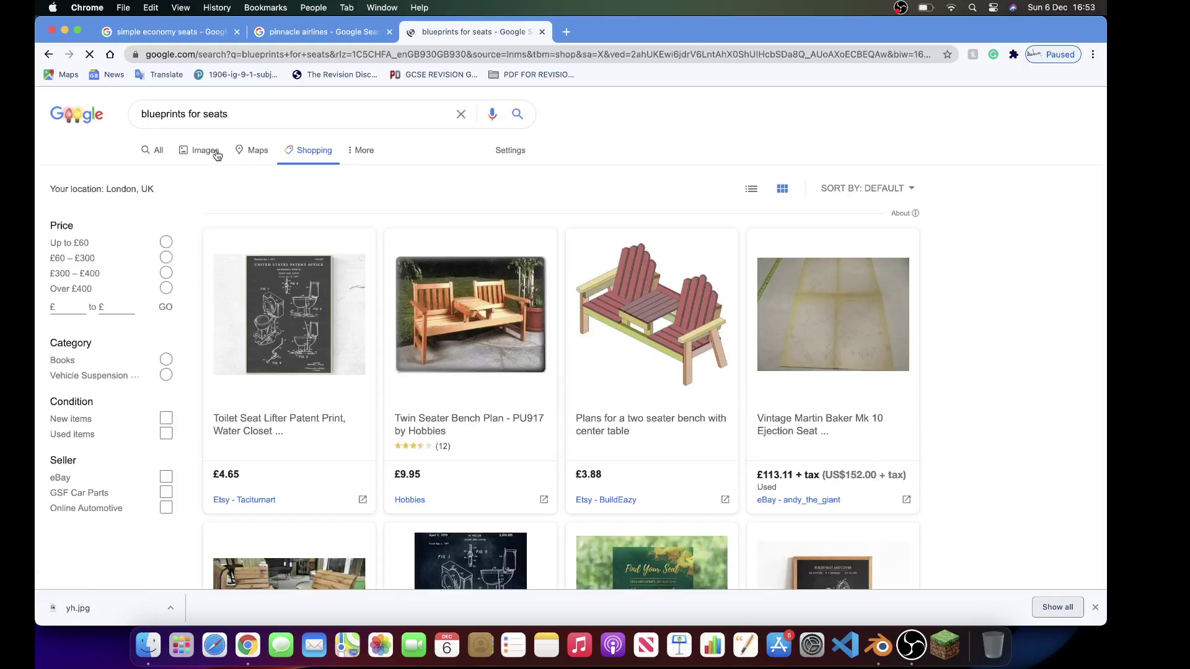
pyautogui.click(214, 150)
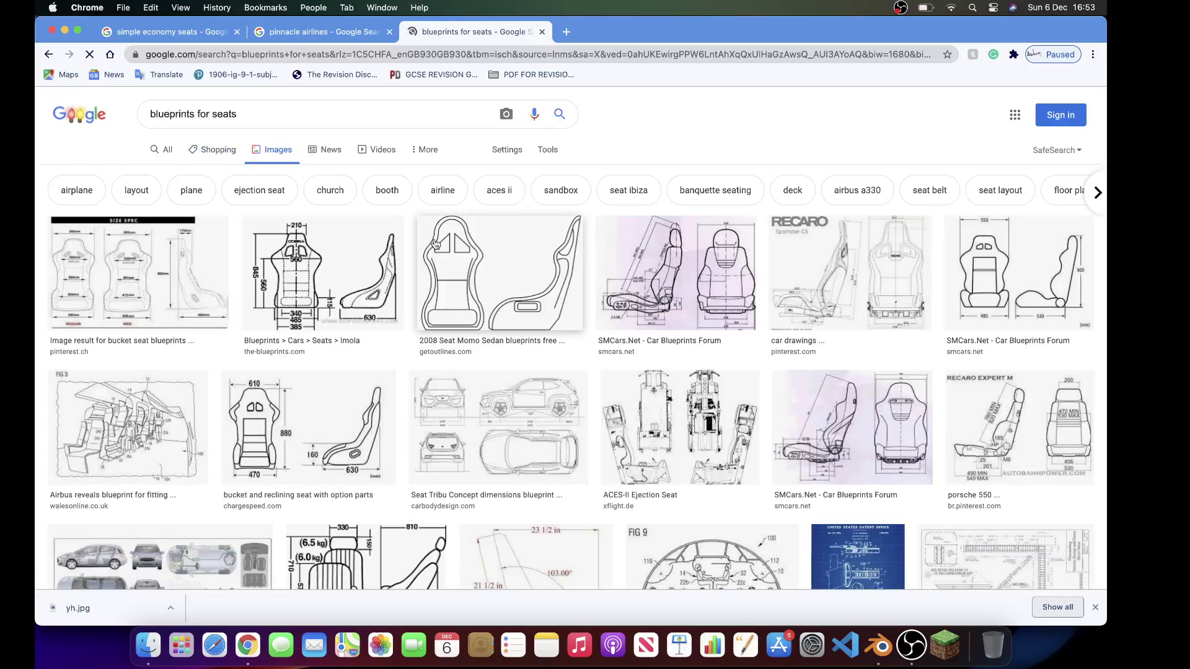
# Step: Browse the seat blueprint images, preview the Airplane Seat Belt Patent result, and close the blueprint search tab
pyautogui.scroll(-2, 436, 243)
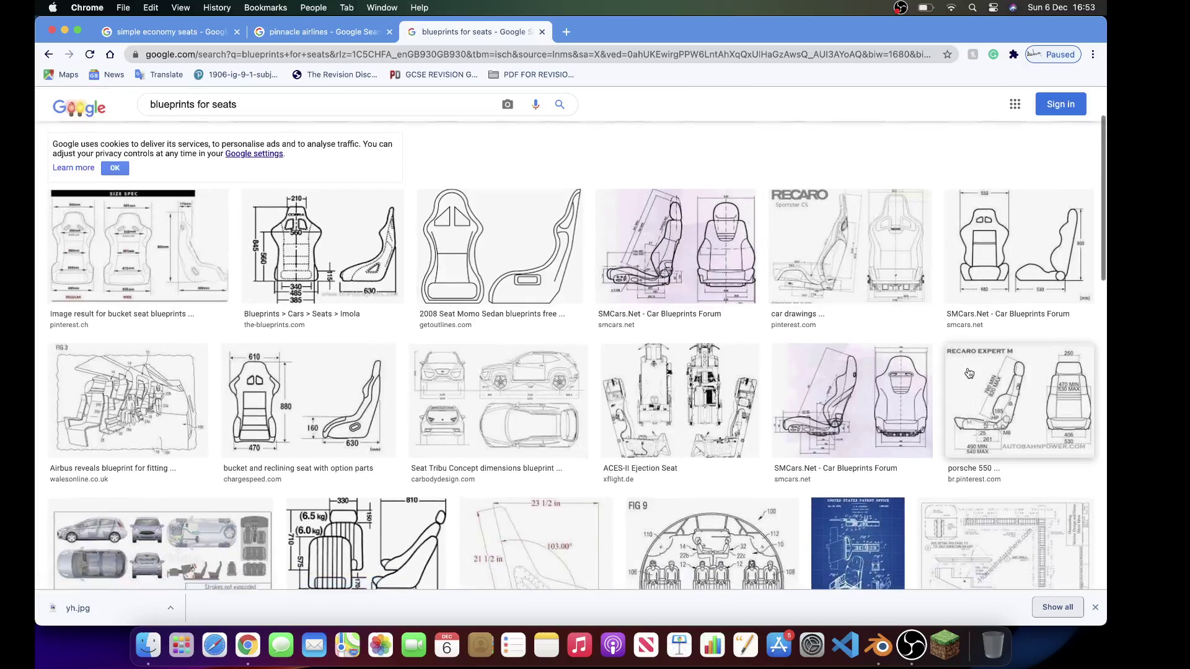
pyautogui.scroll(-5, 969, 372)
pyautogui.click(859, 312)
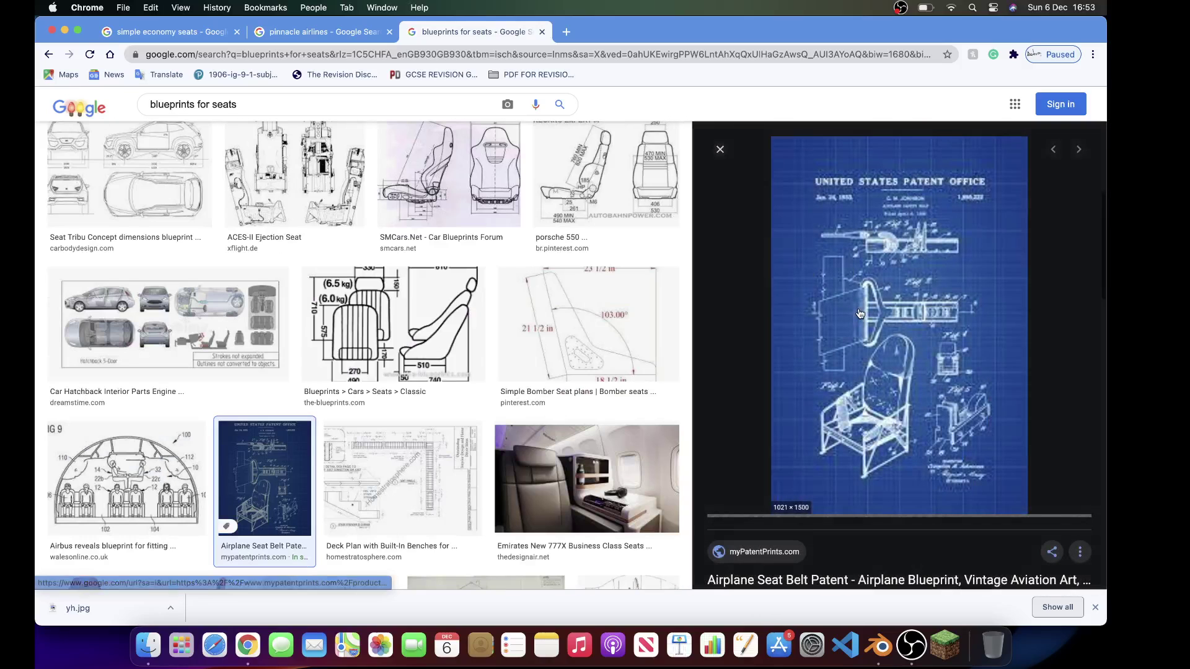
pyautogui.scroll(-5, 838, 435)
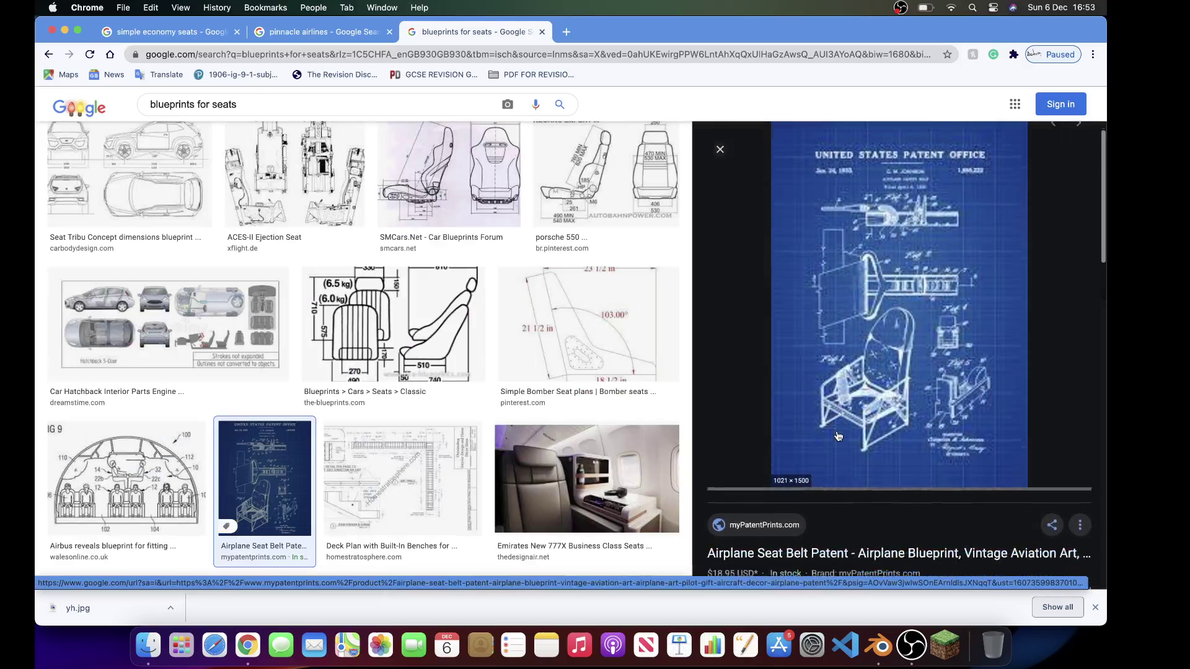
pyautogui.scroll(-4, 838, 435)
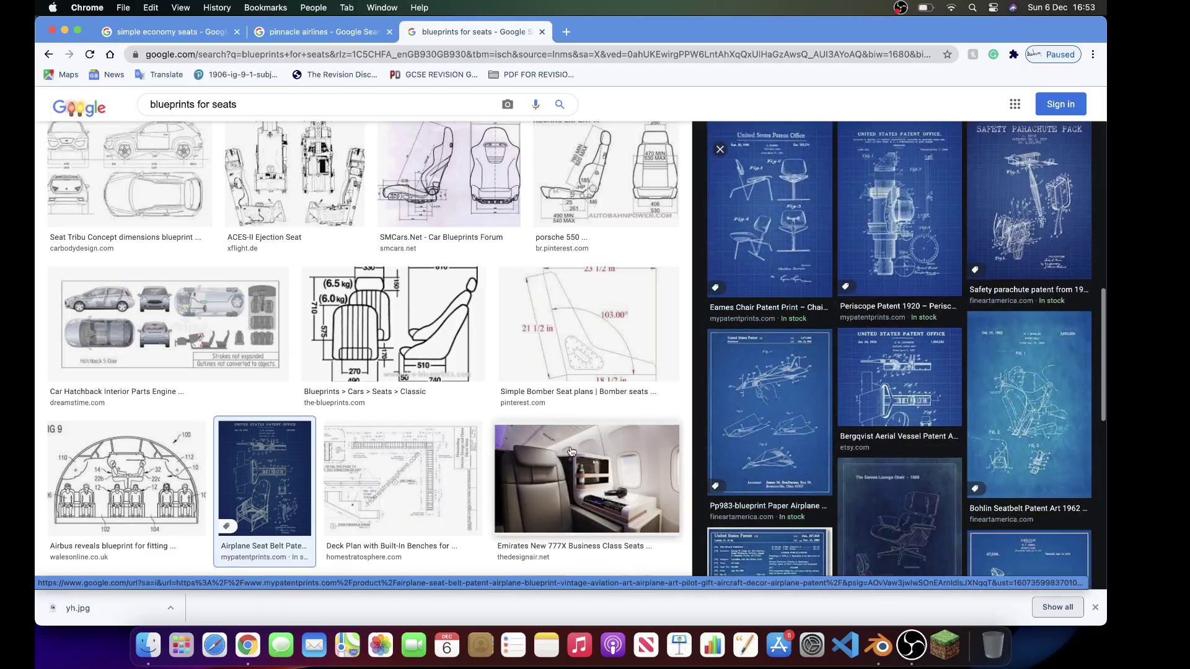
pyautogui.scroll(-5, 570, 445)
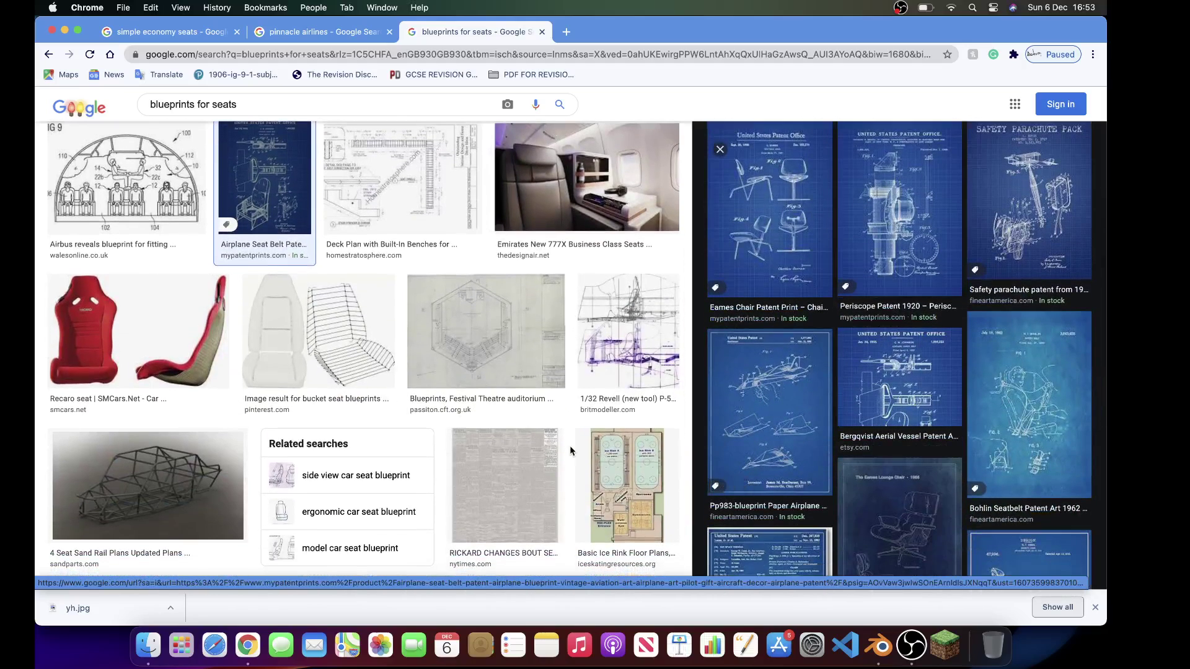
pyautogui.click(542, 31)
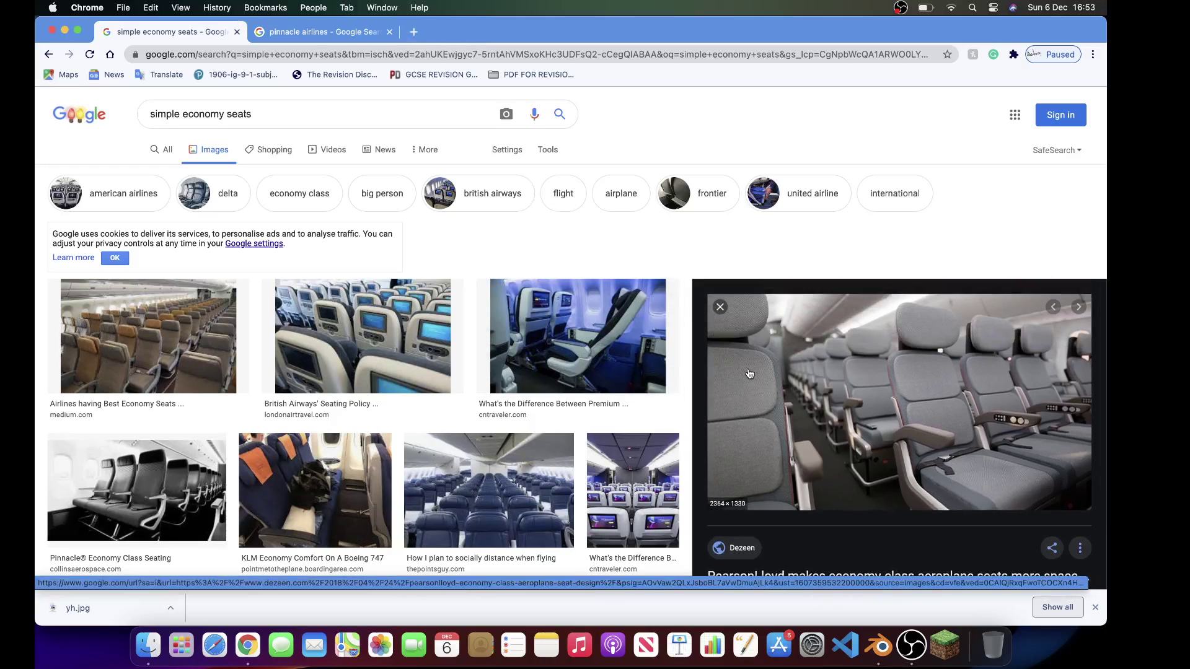
# Step: Examine the preview photo of the grey PearsonLloyd economy-class aeroplane seats
pyautogui.scroll(-2, 759, 377)
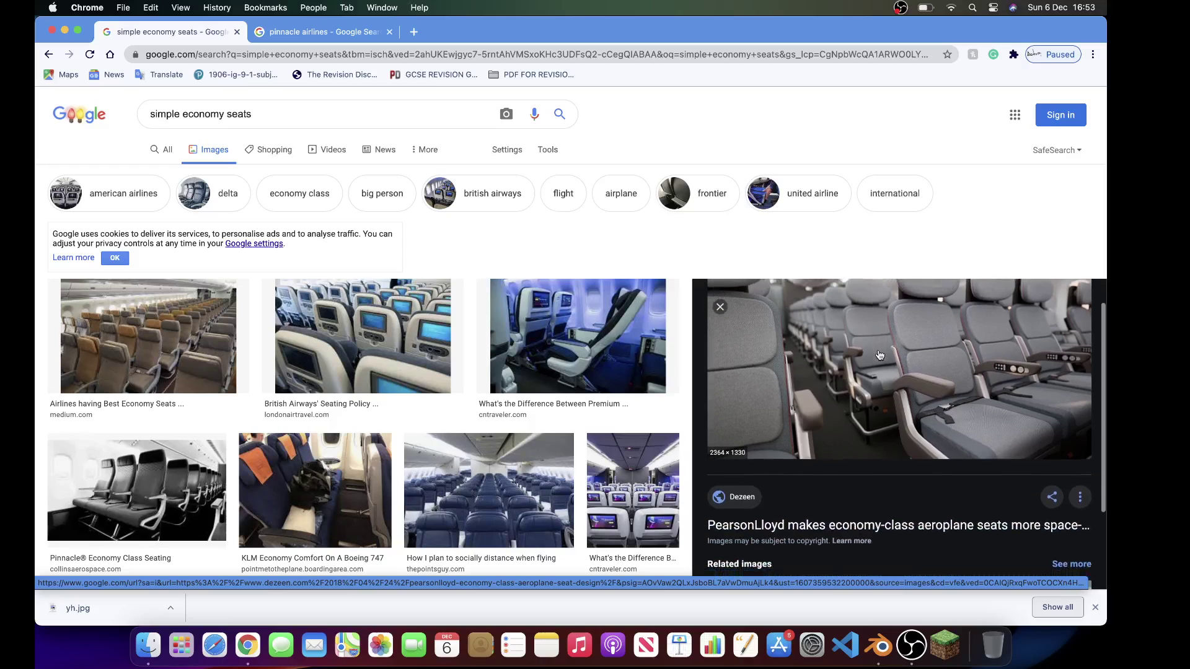
pyautogui.scroll(2, 879, 355)
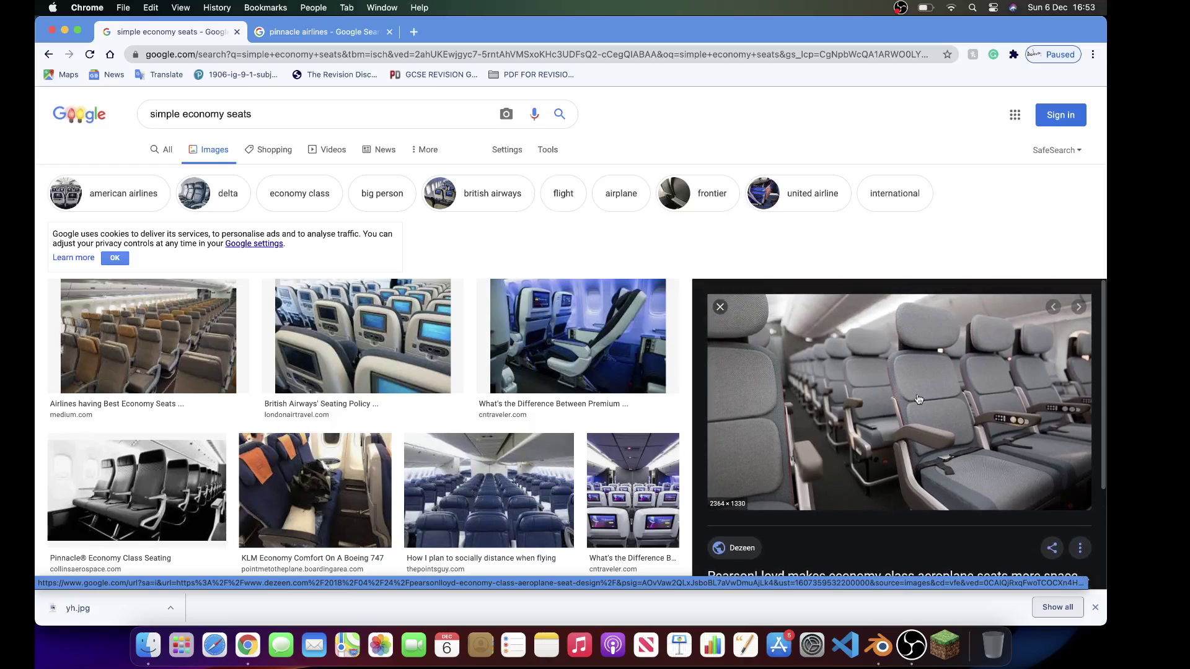
pyautogui.scroll(-1, 902, 400)
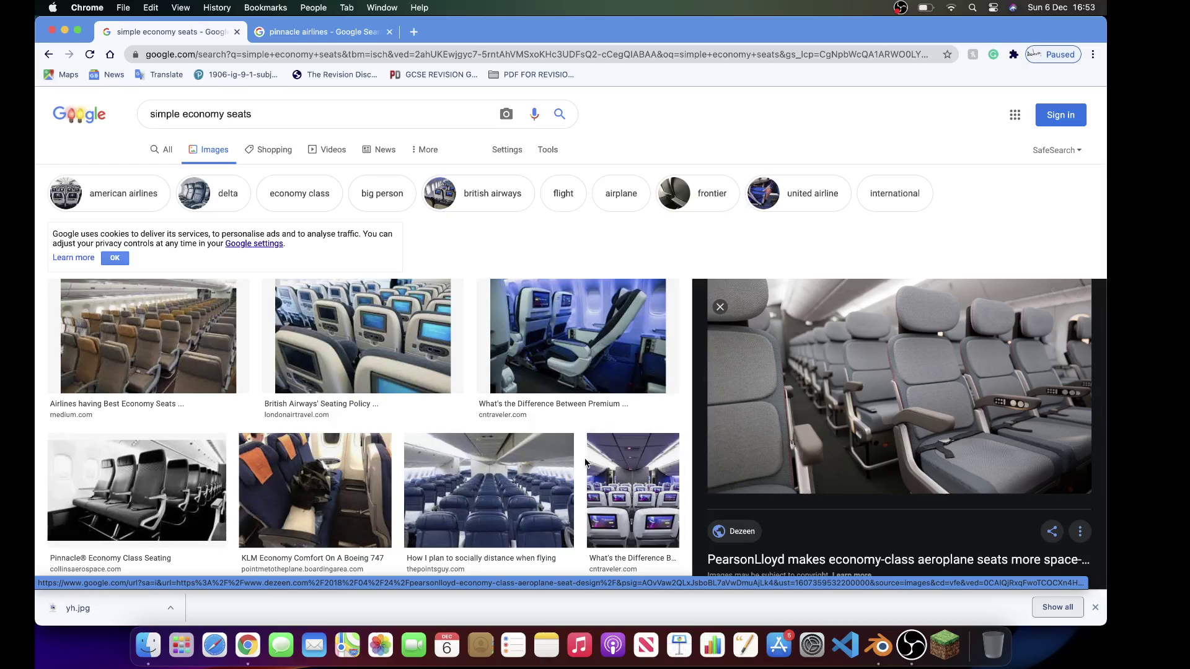
# Step: Switch to Blender and narrow the Blender and Chrome windows so the viewport is visible beside the browser
pyautogui.click(875, 645)
pyautogui.scroll(-6, 648, 478)
pyautogui.scroll(10, 649, 477)
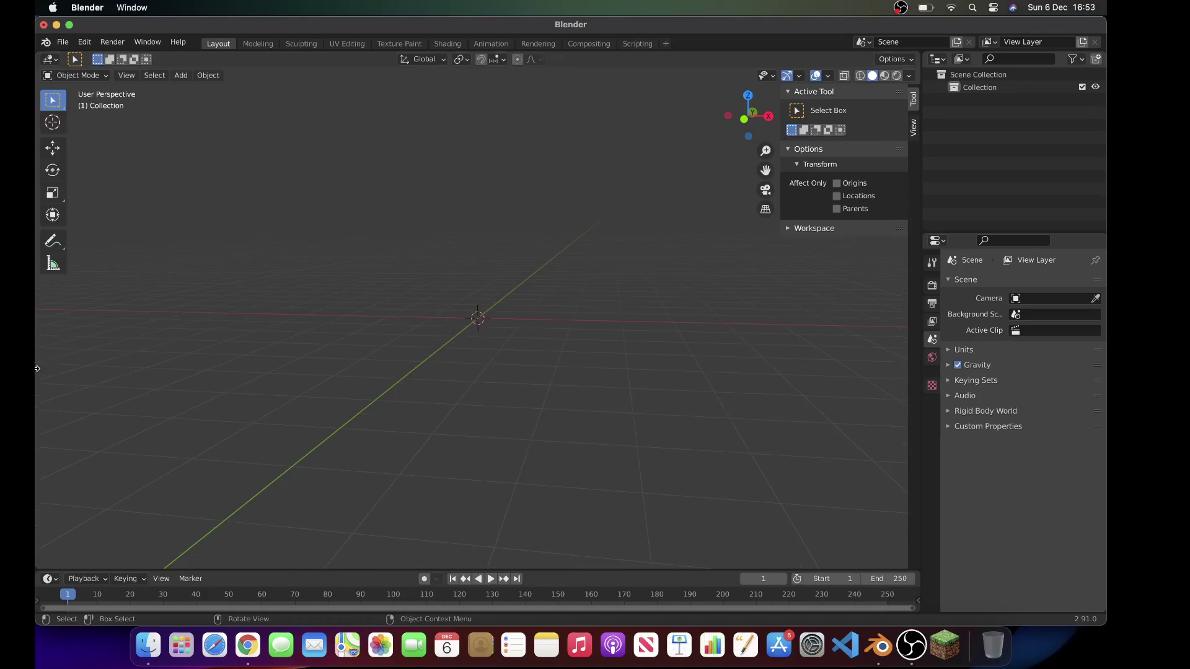
pyautogui.moveTo(37, 368); pyautogui.dragTo(462, 369)
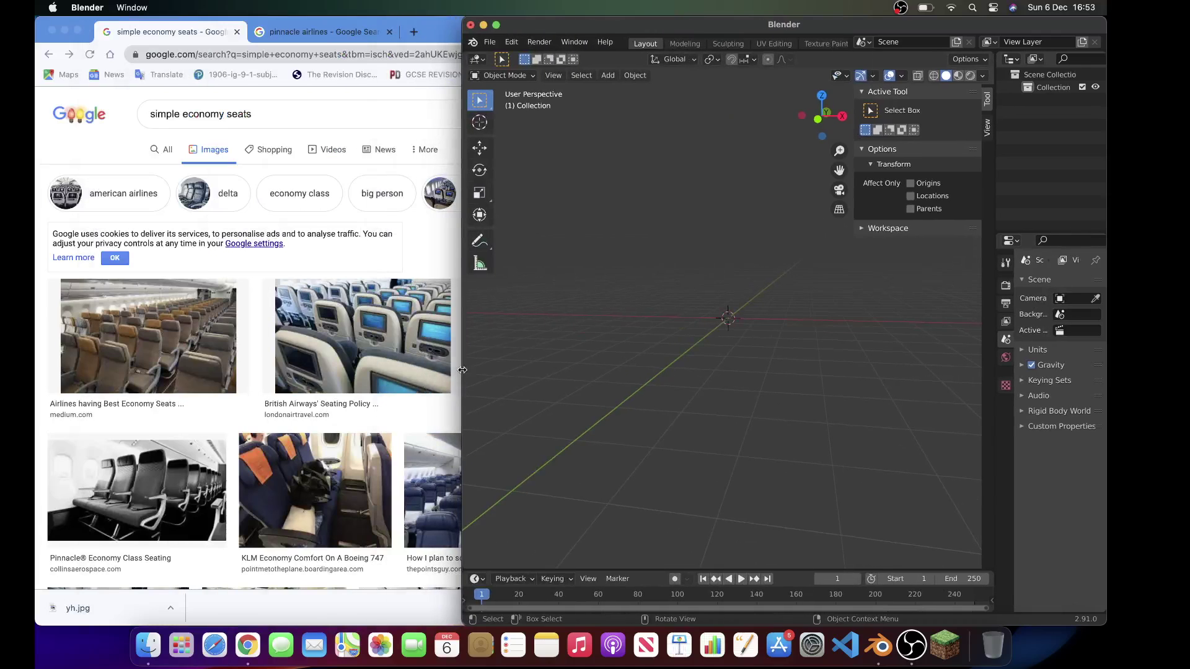
pyautogui.click(368, 130)
pyautogui.moveTo(1104, 220); pyautogui.dragTo(803, 222)
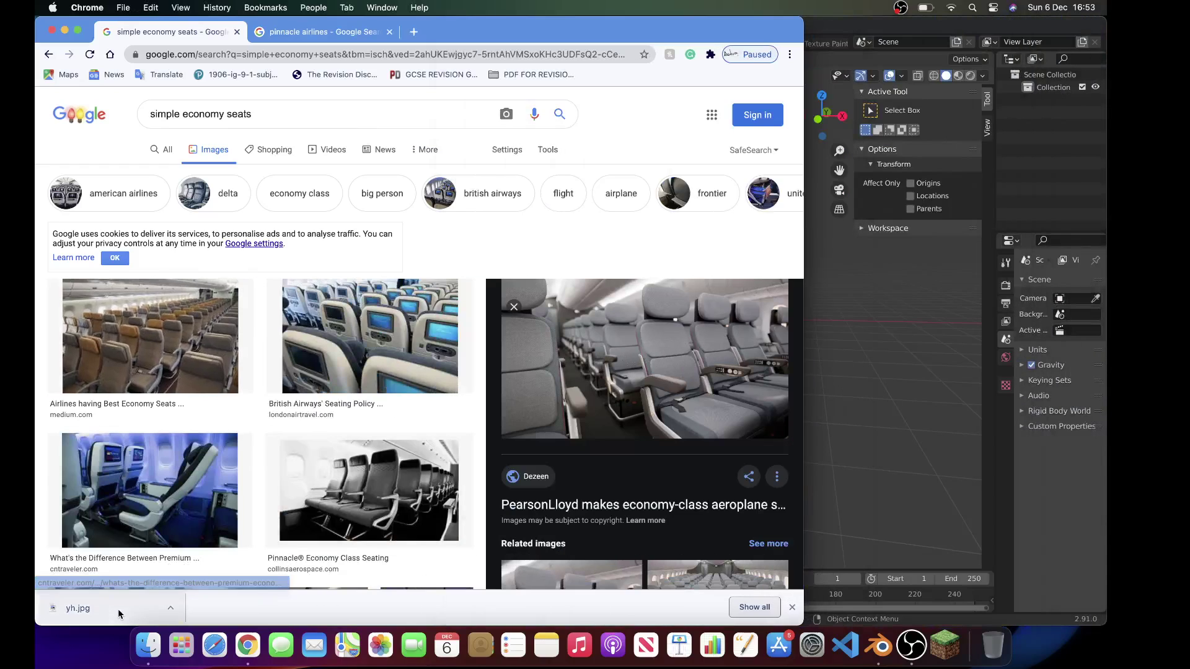
# Step: Bring the downloaded yh.jpg into the Blender scene as a reference image and enlarge the Blender window again
pyautogui.moveTo(143, 616); pyautogui.dragTo(311, 613)
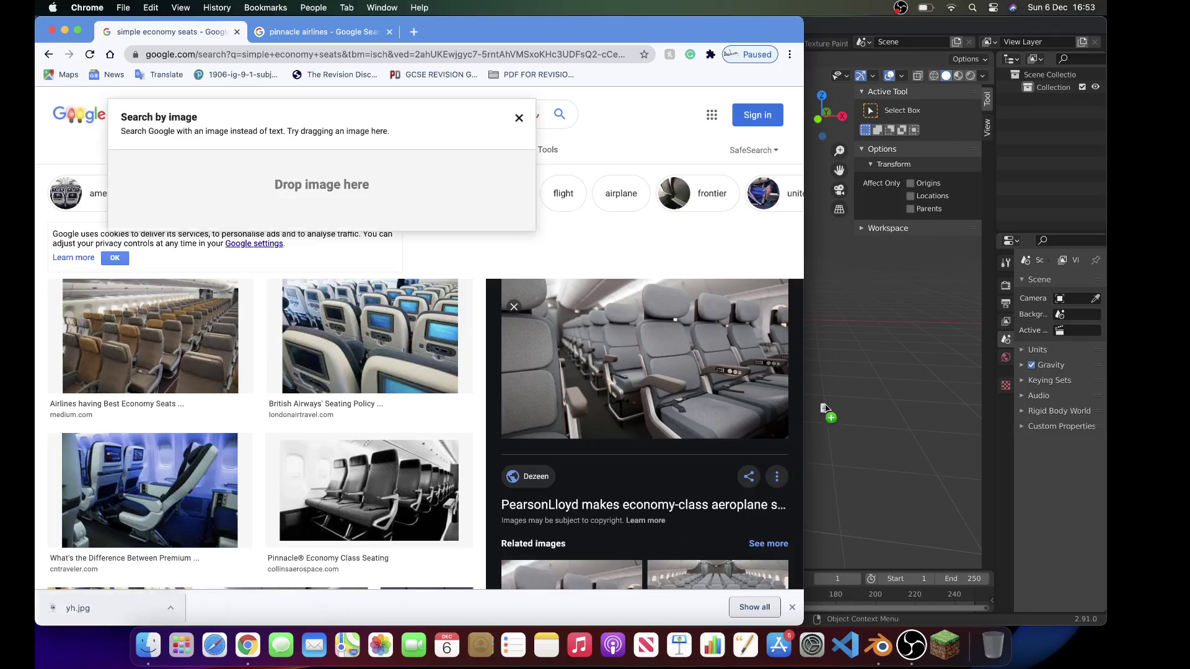
pyautogui.moveTo(837, 385); pyautogui.dragTo(838, 384)
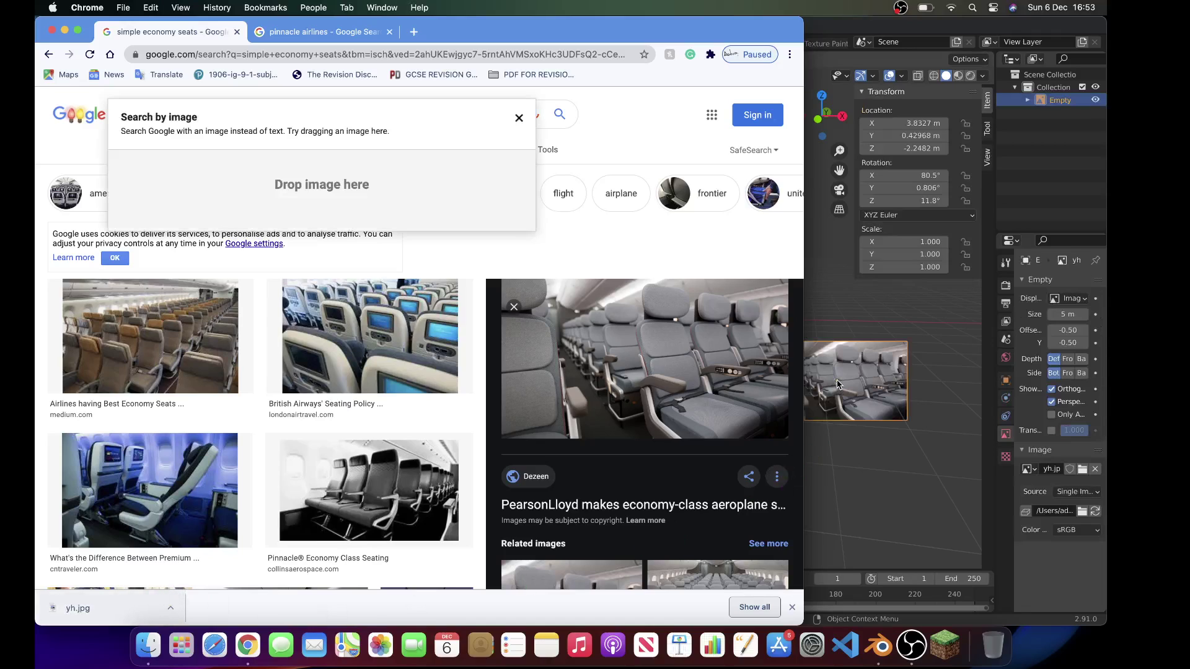
pyautogui.doubleClick(859, 20)
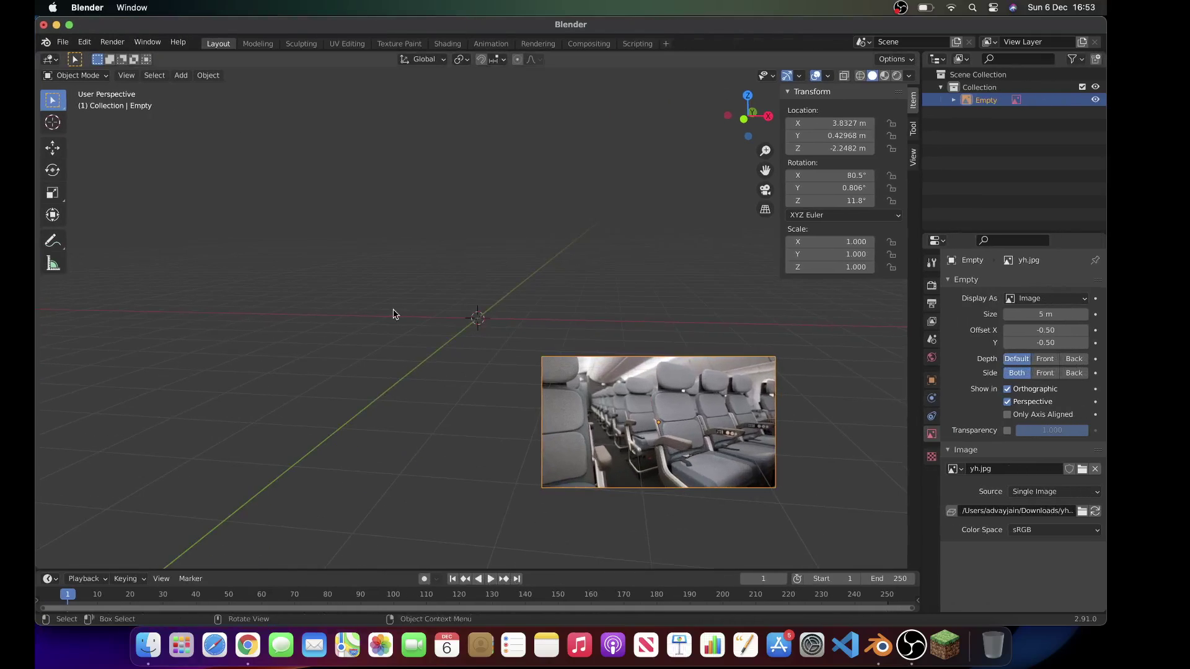
pyautogui.hotkey('shift', 'a')
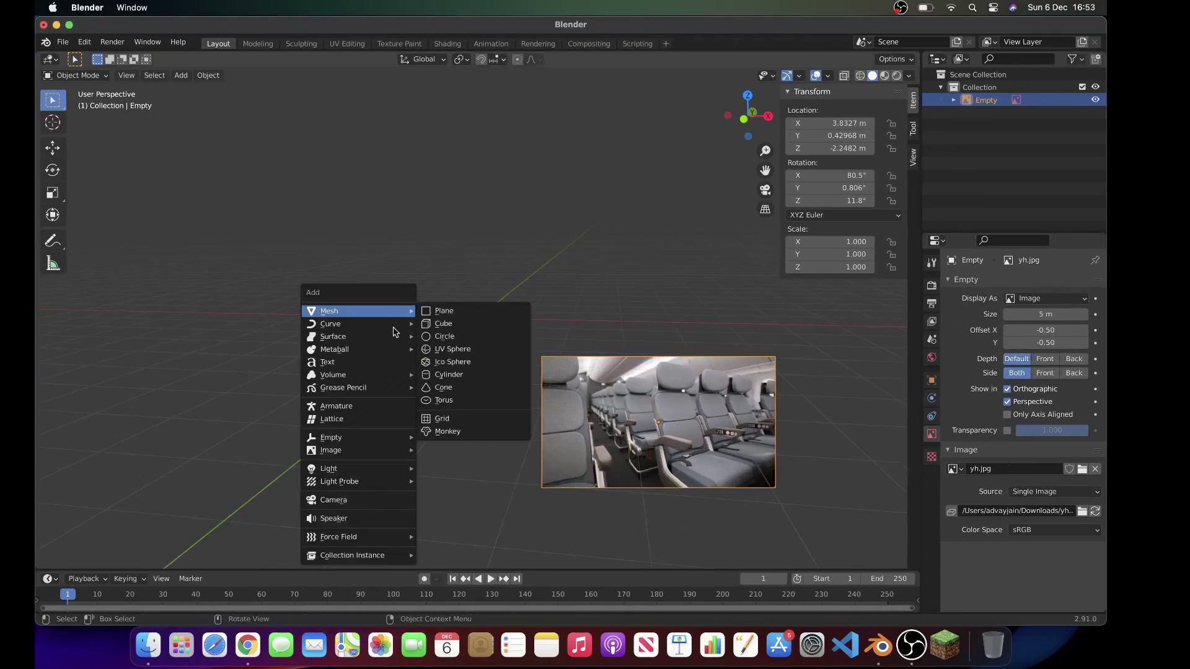
pyautogui.moveTo(335, 451)
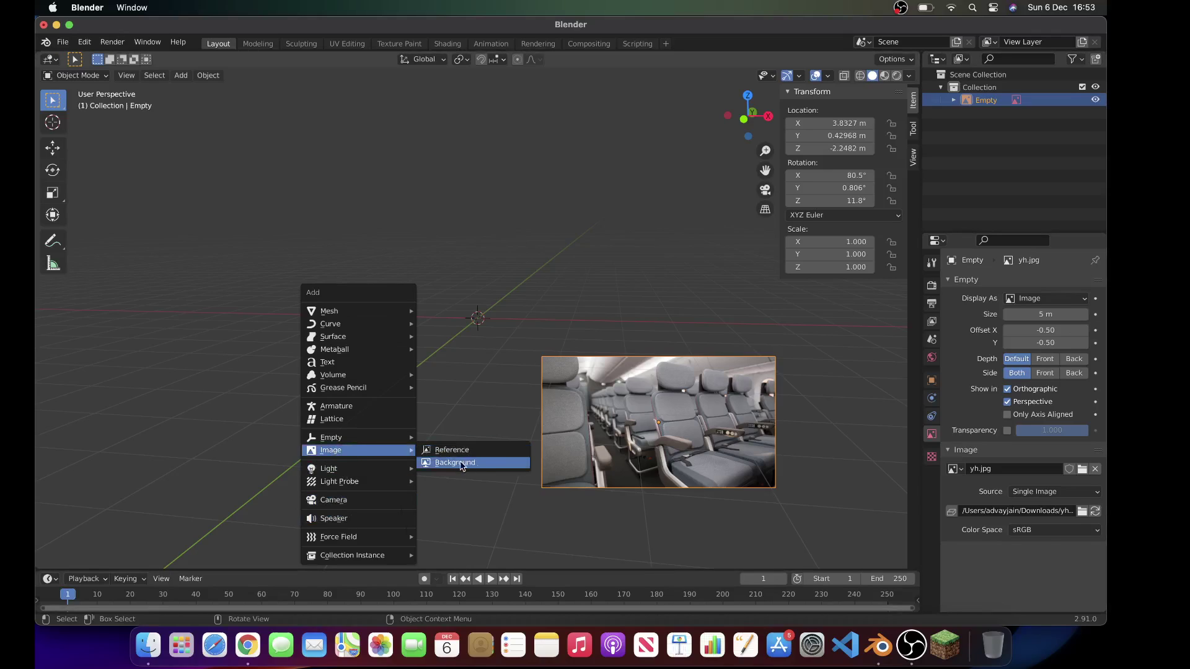
# Step: Set the reference image's X, Y and Z rotation to 0°
pyautogui.hscroll(10, 539, 341)
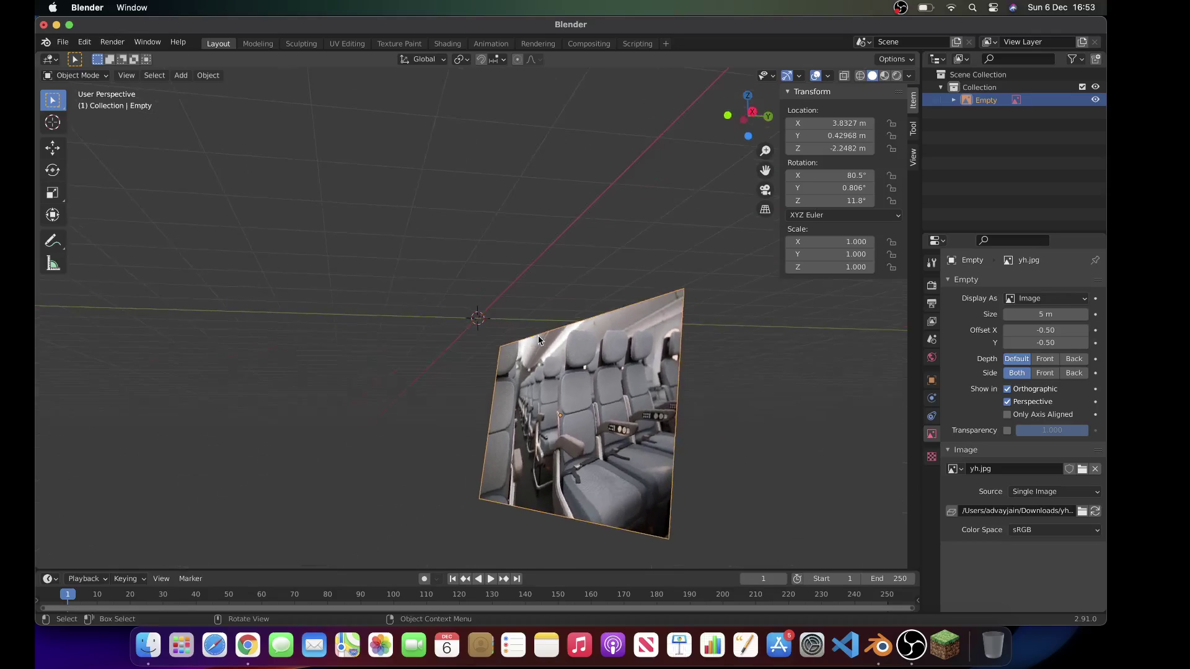
pyautogui.hscroll(4, 589, 329)
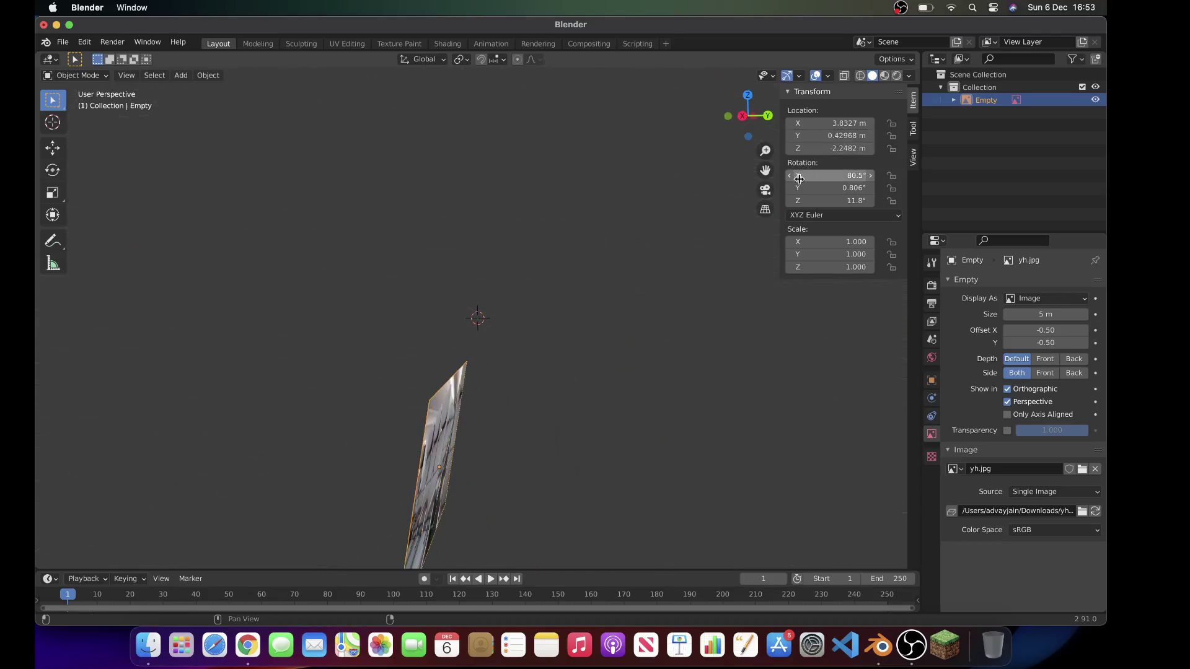
pyautogui.press('Return')
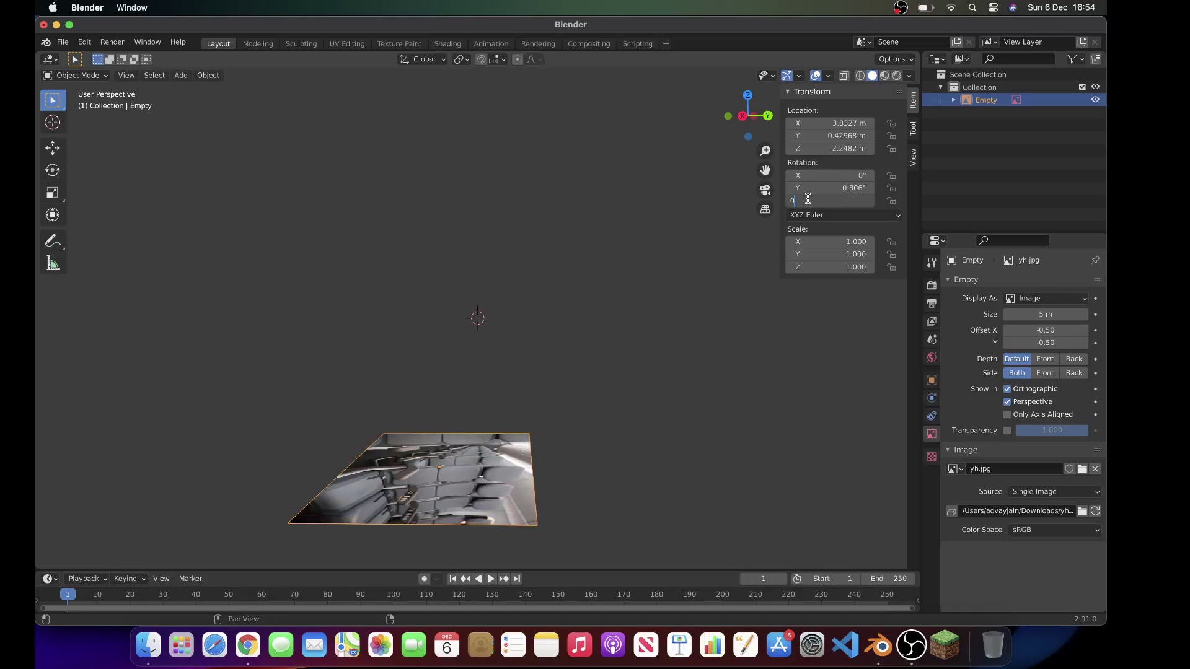
pyautogui.click(807, 199)
pyautogui.write('0')
pyautogui.press('Return')
pyautogui.click(811, 191)
pyautogui.write('0')
pyautogui.press('Return')
# Step: Raise the reference image along the Z axis to about 1.62 m
pyautogui.scroll(5, 598, 304)
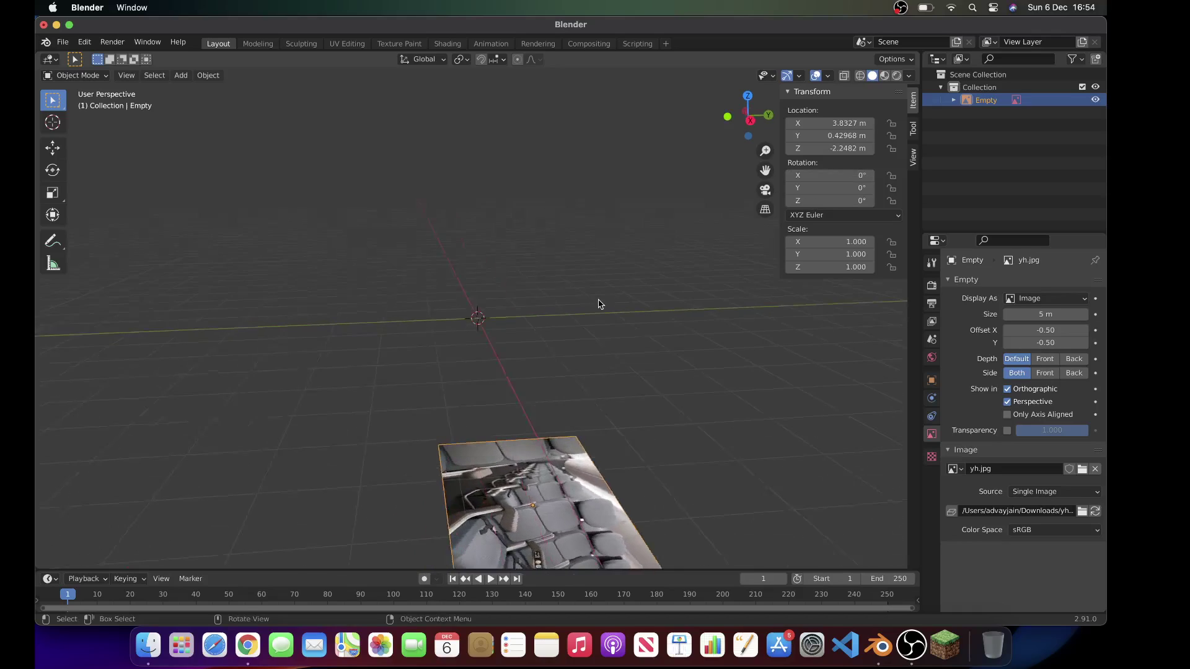
pyautogui.press('g')
pyautogui.press('z')
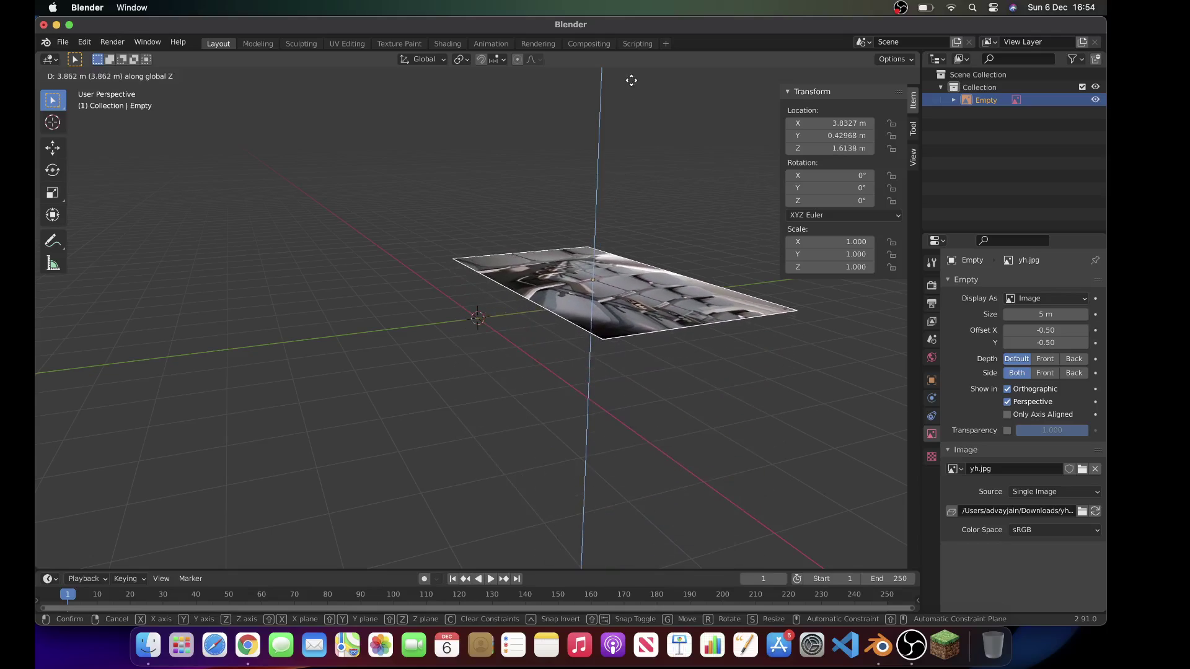
pyautogui.click(630, 79)
# Step: Stand the reference image upright by setting its X rotation to 90°
pyautogui.moveTo(864, 175); pyautogui.dragTo(931, 176)
pyautogui.write('0')
pyautogui.press('Return')
pyautogui.moveTo(335, 309); pyautogui.dragTo(529, 324, button='middle')
pyautogui.click(529, 324)
# Step: Scale the reference image to about 0.57 and move it to about X 1.01 m, Y -0.05 m, Z 1.96 m
pyautogui.click(620, 253)
pyautogui.press('s')
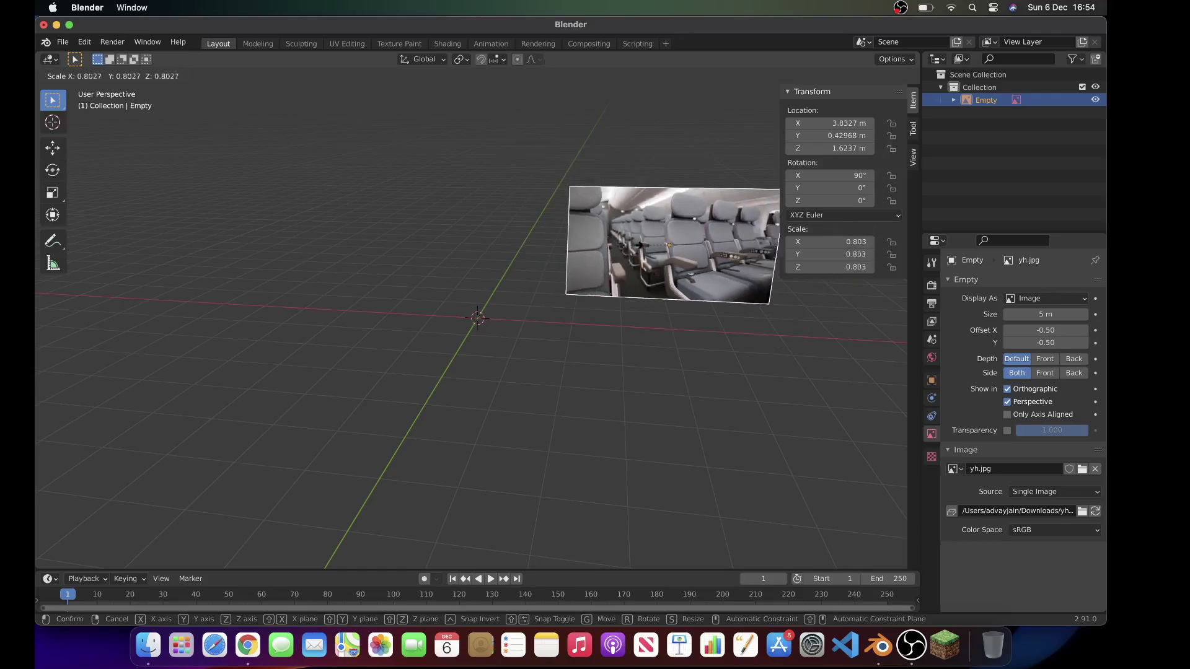
pyautogui.click(642, 250)
pyautogui.press('s')
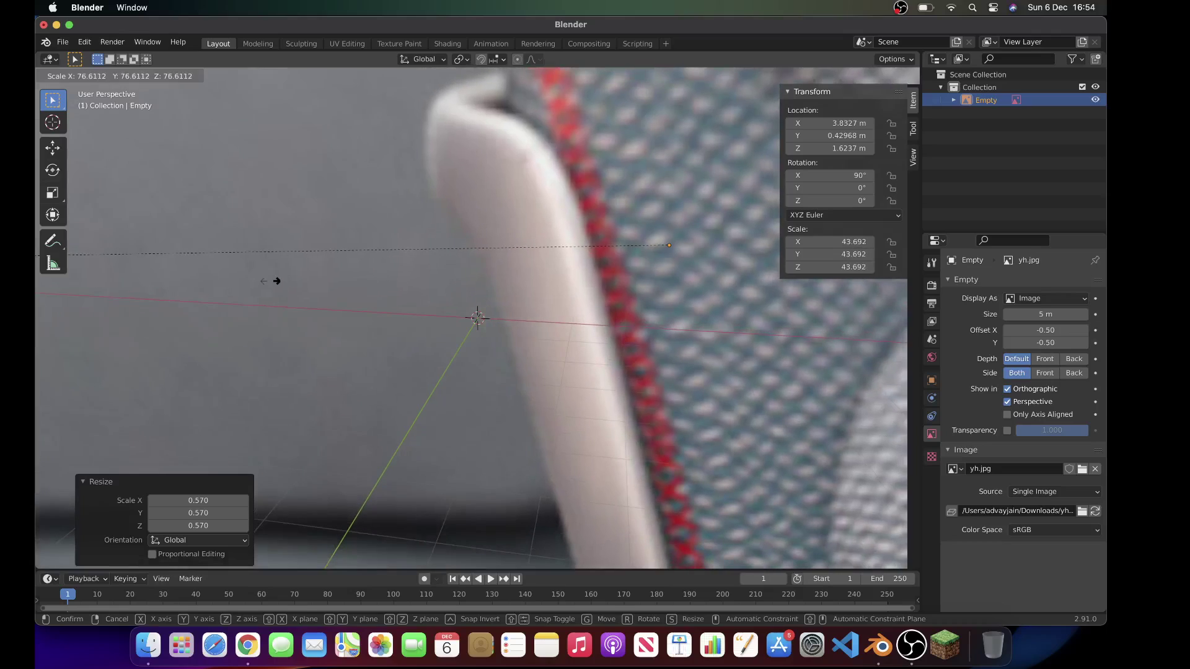
pyautogui.rightClick(274, 282)
pyautogui.moveTo(678, 245); pyautogui.dragTo(581, 180)
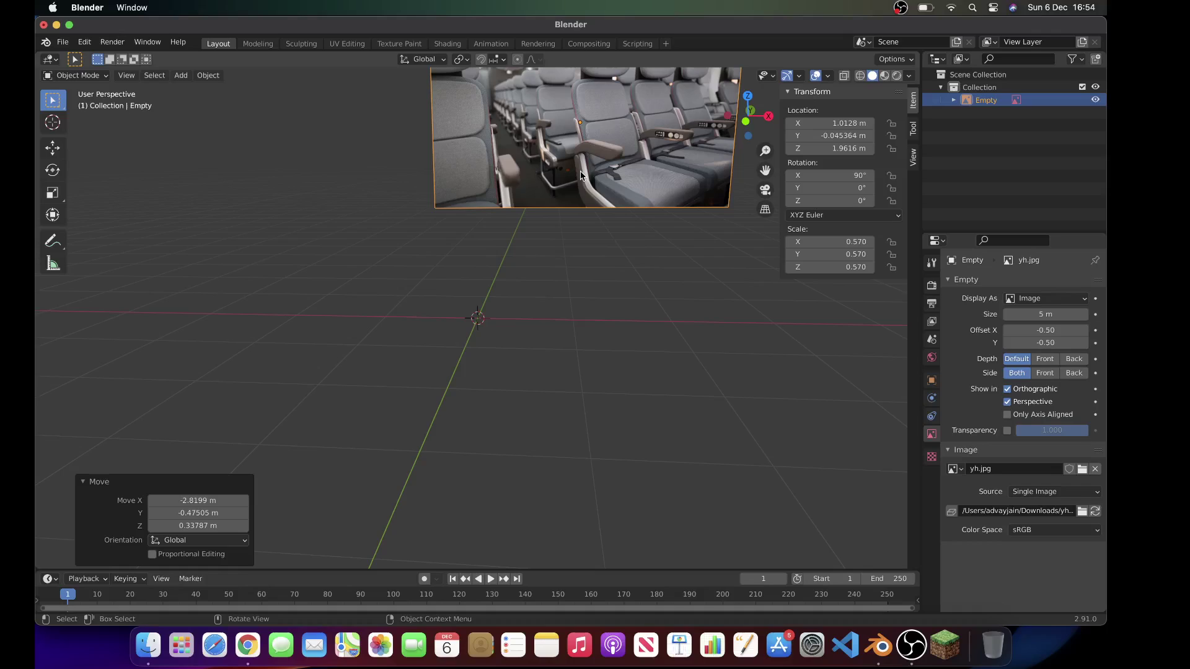
# Step: Add a 2 m mesh cube at the world origin
pyautogui.hotkey('shift', 'a')
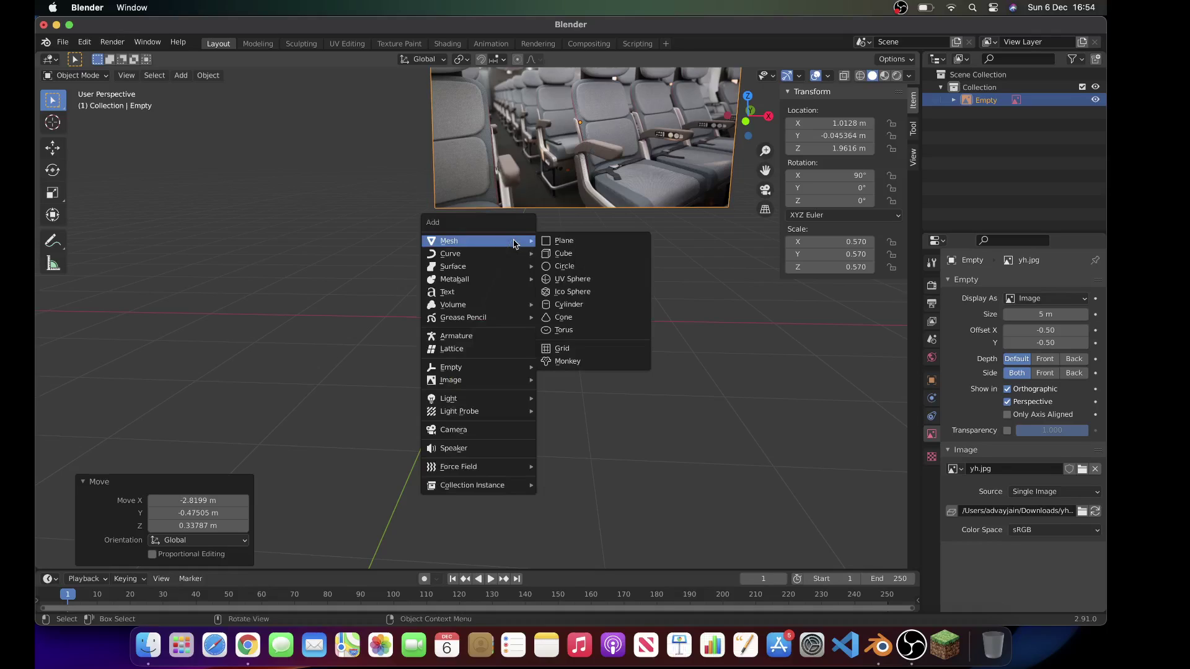
pyautogui.click(597, 253)
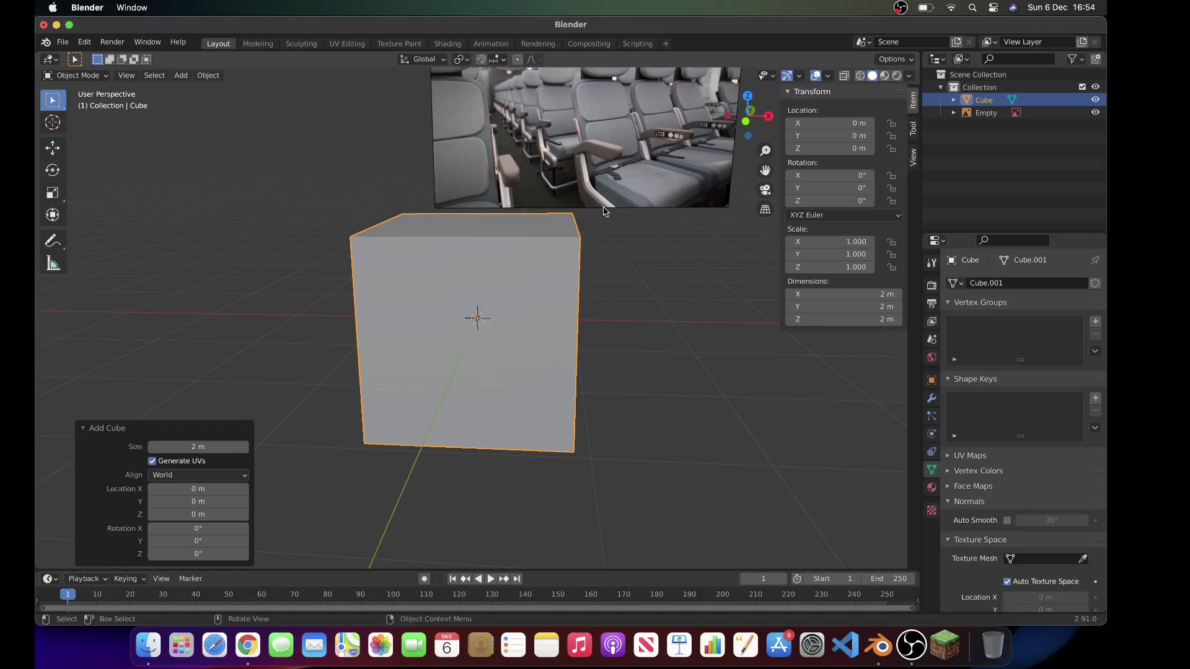
# Step: Move the reference image behind the cube, to about X 0.35 m, Y 2.53 m, Z 1.65 m
pyautogui.click(637, 140)
pyautogui.press('g')
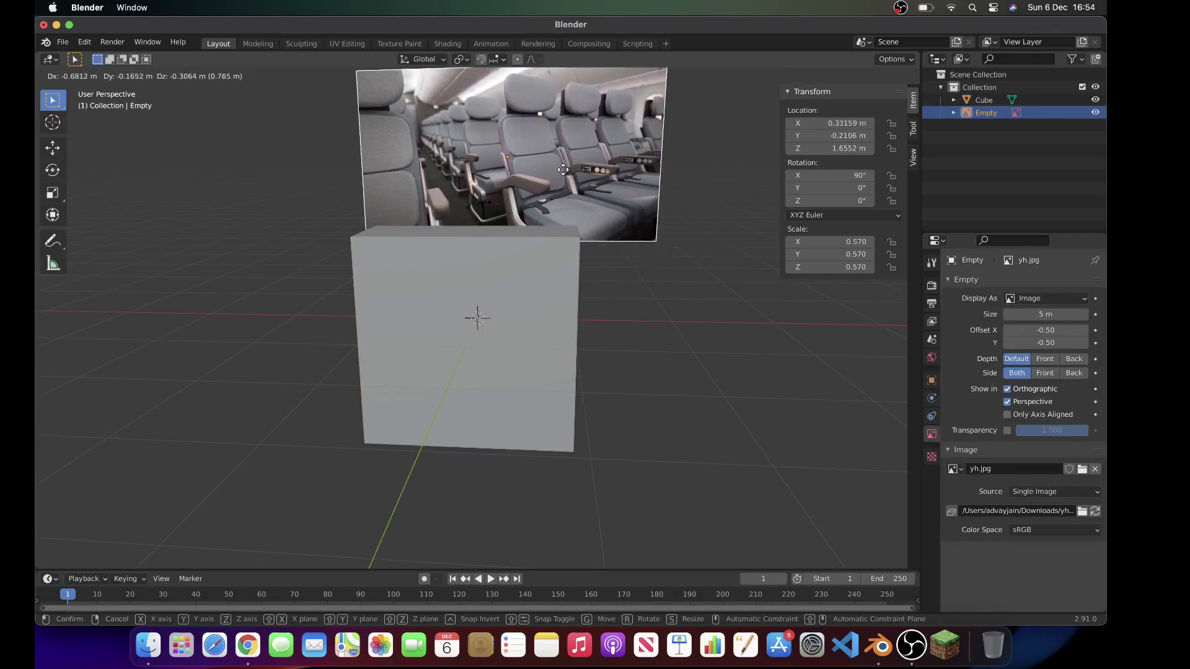
pyautogui.click(563, 171)
pyautogui.press('g')
pyautogui.press('z')
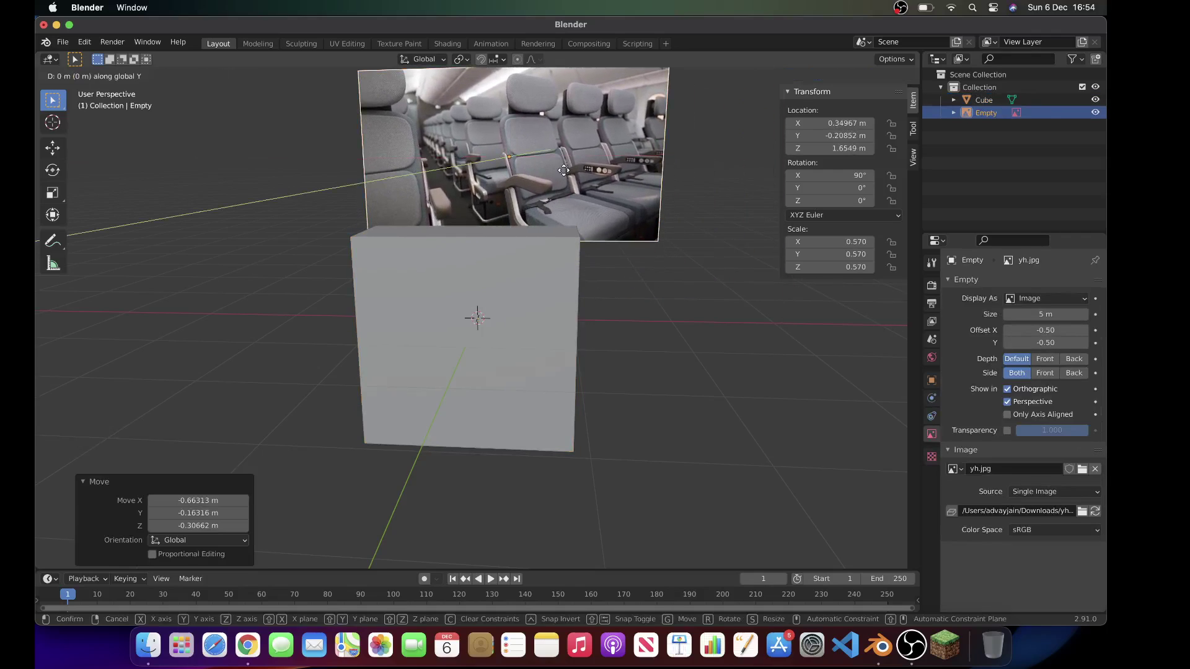
pyautogui.press('y')
pyautogui.click(577, 166)
# Step: Enlarge the reference image uniformly to a scale of about 1.126
pyautogui.press('s')
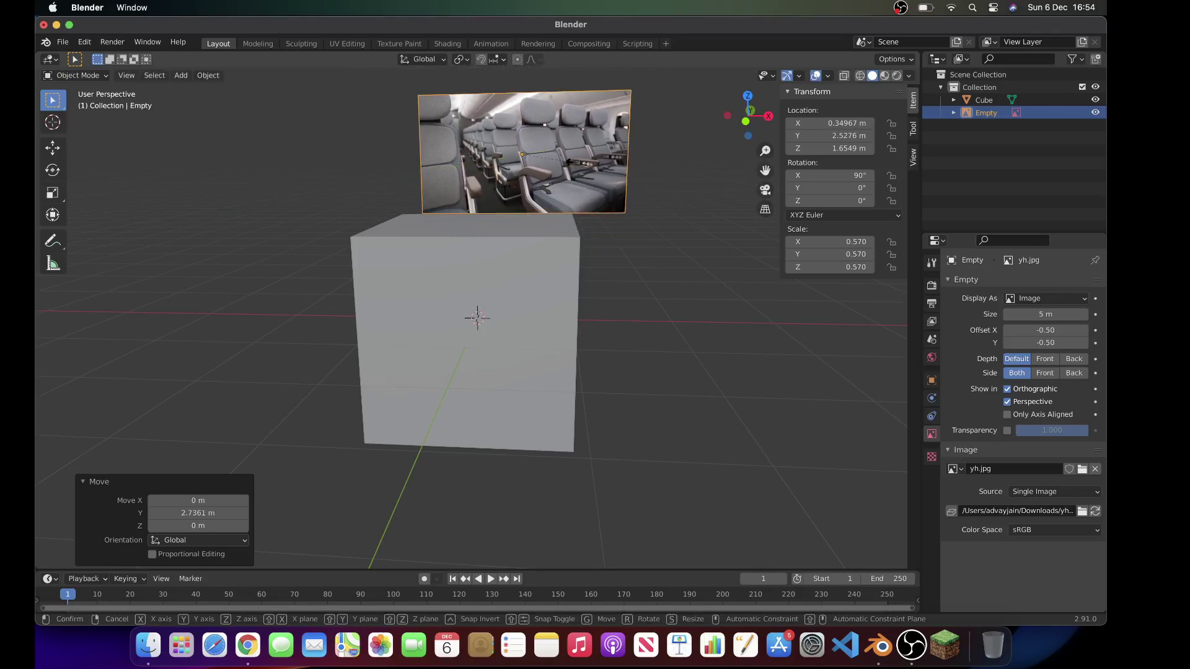
pyautogui.click(629, 170)
pyautogui.scroll(-3, 629, 171)
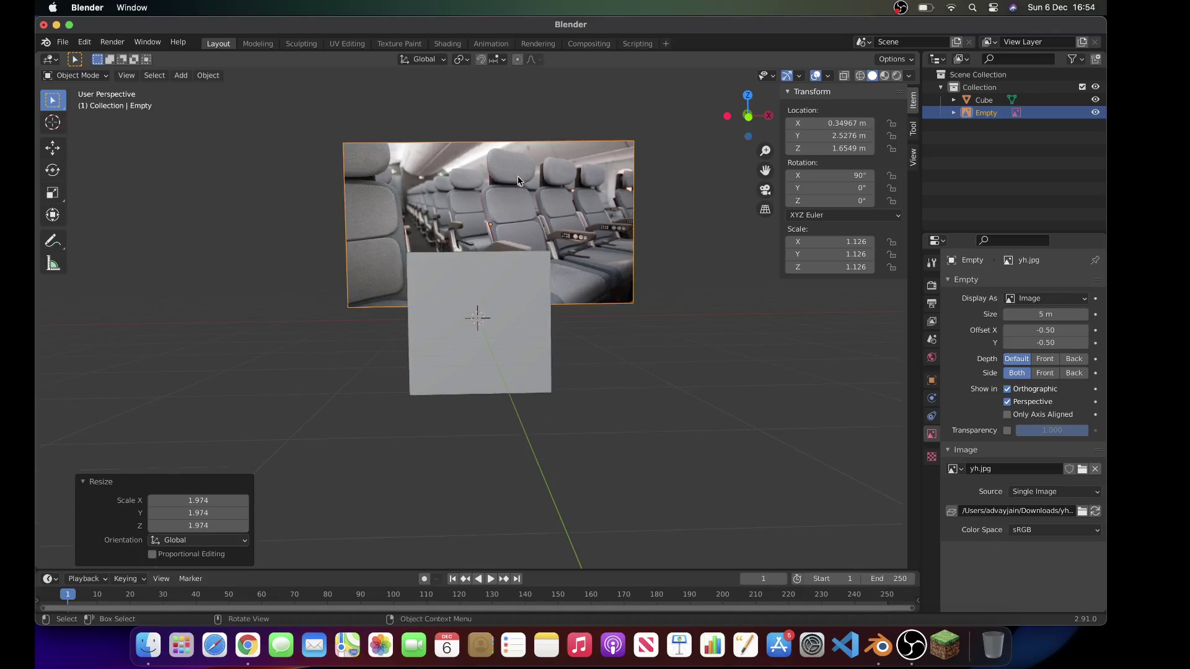
# Step: Flatten the cube along the Y axis to a scale of about 0.165, making a slab about 0.331 m thick
pyautogui.click(470, 285)
pyautogui.press('Tab')
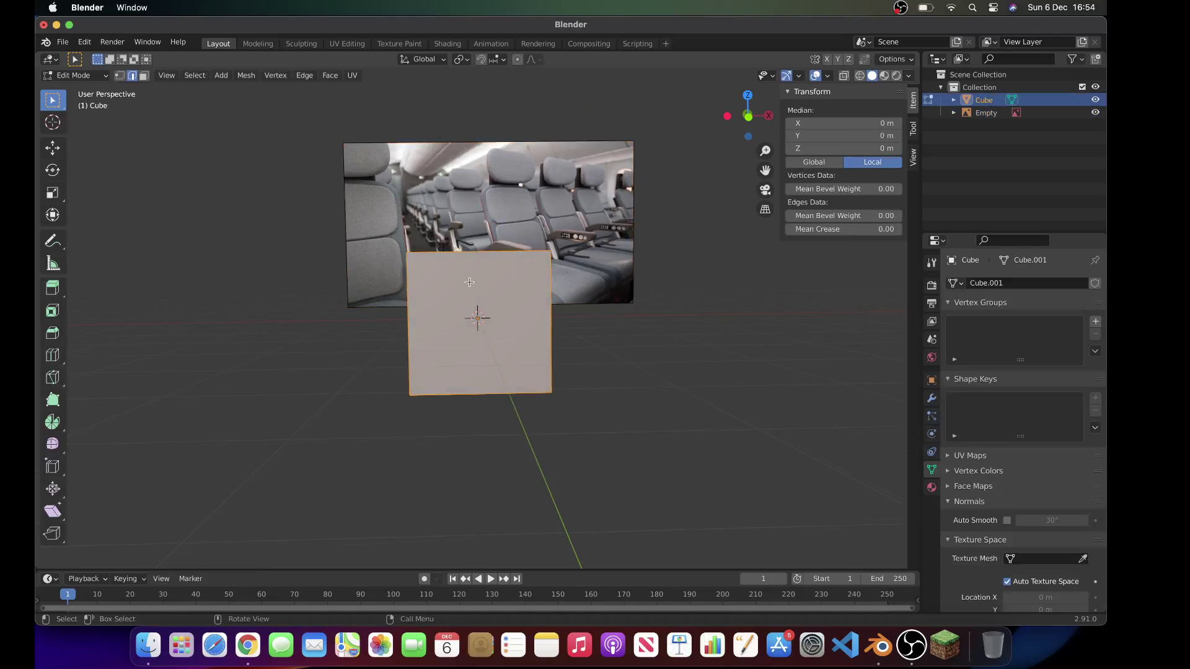
pyautogui.hscroll(-5, 469, 281)
pyautogui.press('Tab')
pyautogui.hscroll(-5, 585, 319)
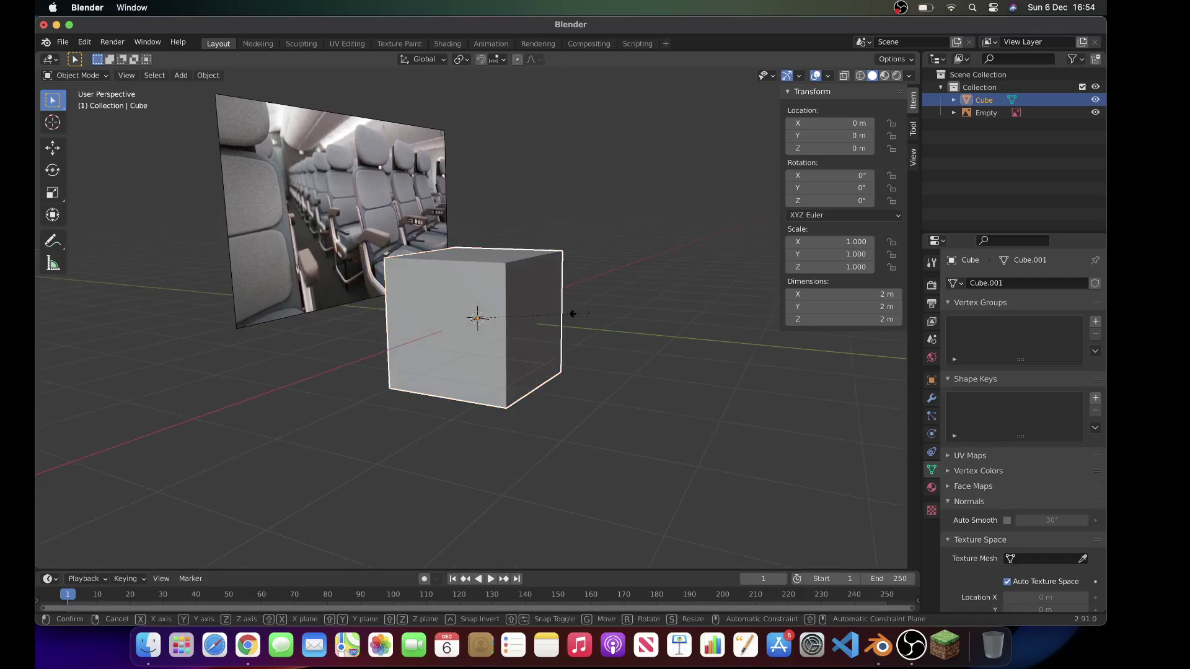
pyautogui.press('s')
pyautogui.press('x')
pyautogui.press('y')
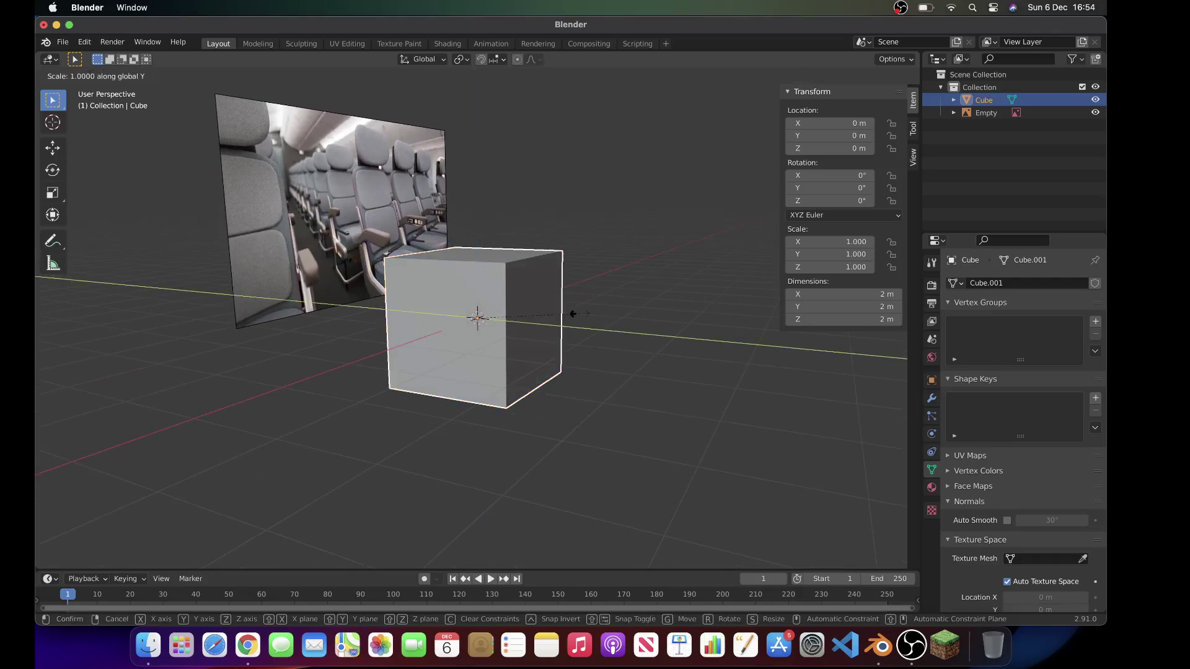
pyautogui.press('z')
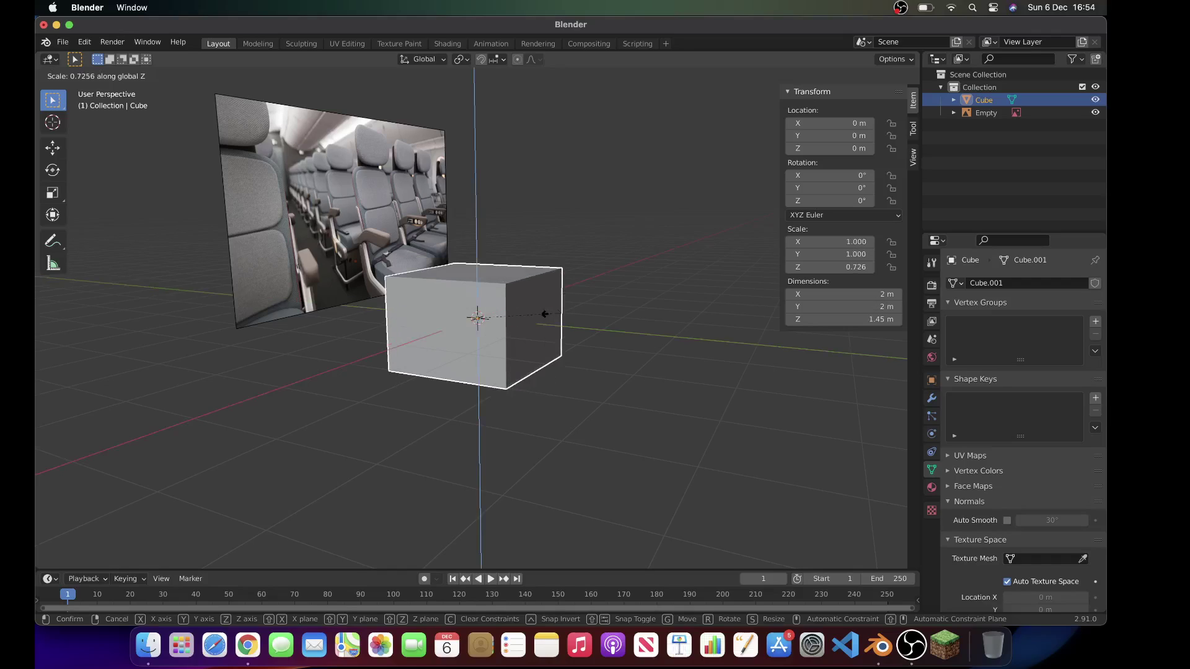
pyautogui.press('y')
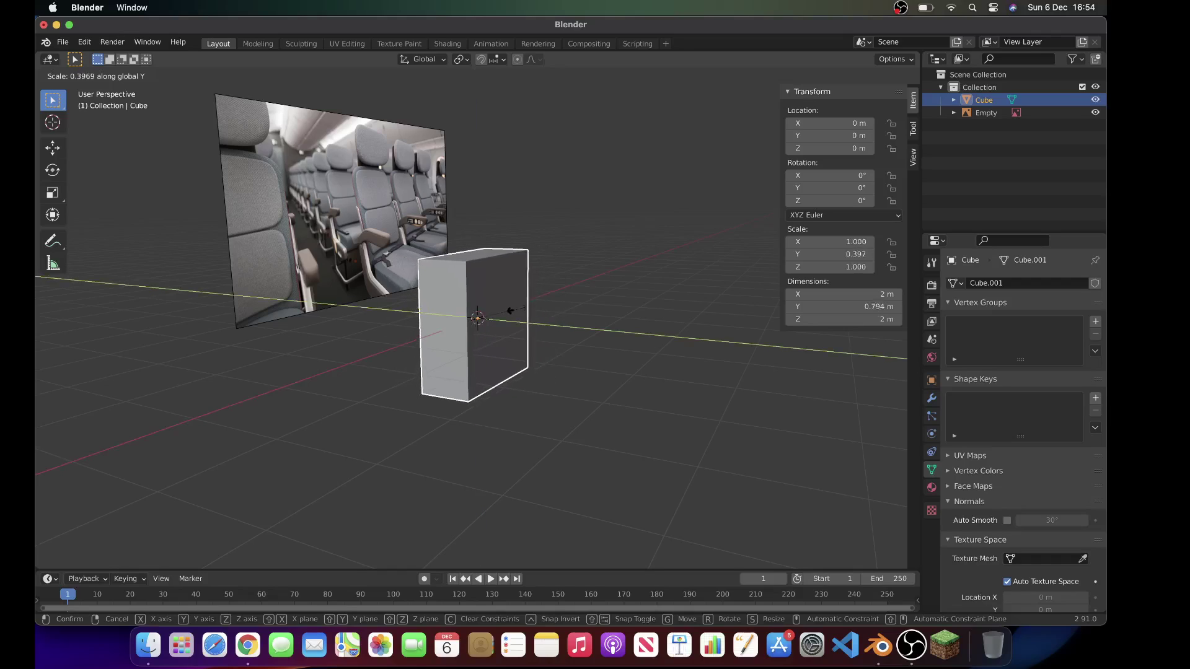
pyautogui.click(496, 316)
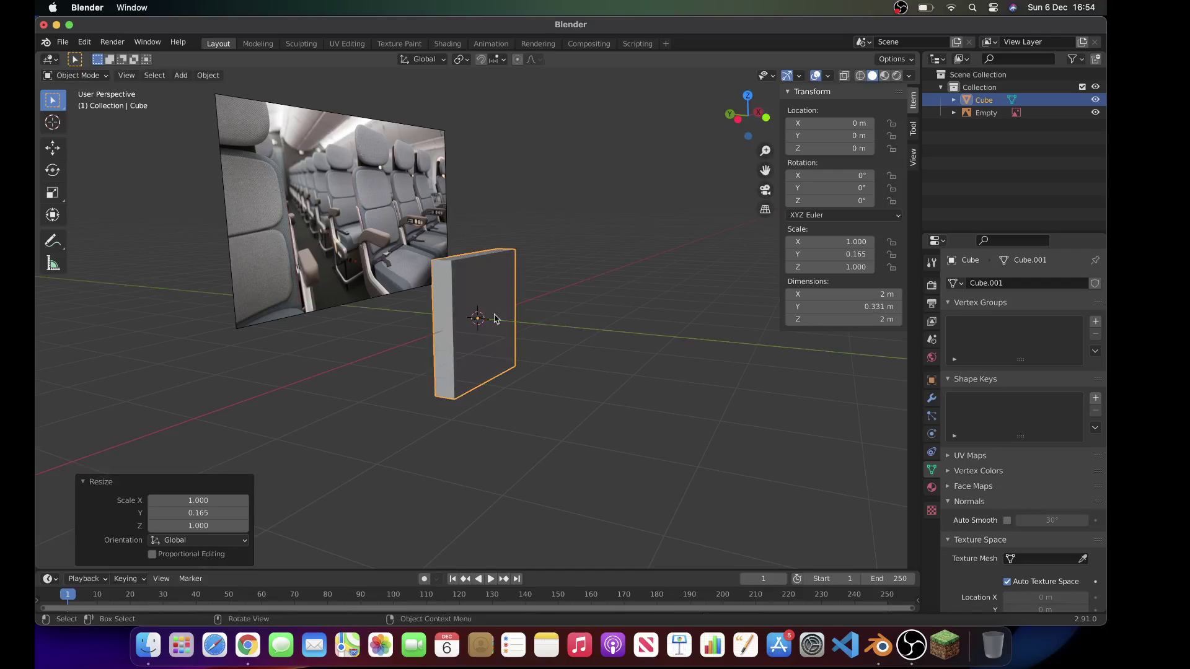
# Step: Widen the slab along X and shrink it uniformly to about 0.886 × 0.086 × 0.522 m
pyautogui.hscroll(10, 556, 303)
pyautogui.press('s')
pyautogui.press('x')
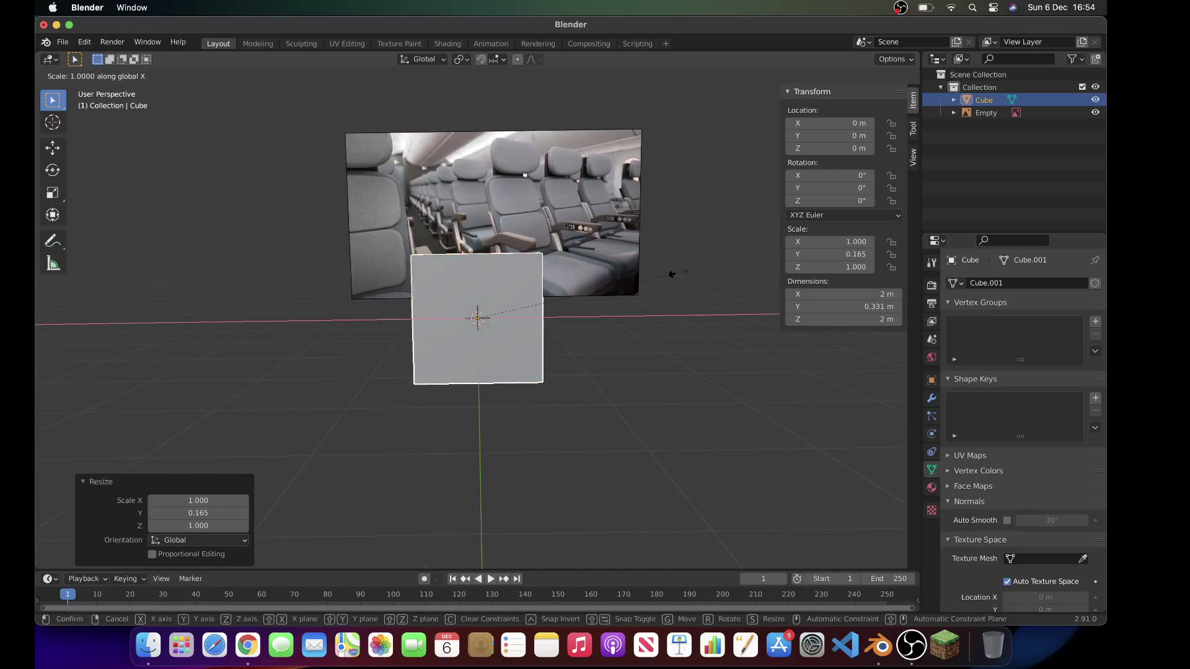
pyautogui.click(828, 280)
pyautogui.press('s')
pyautogui.click(537, 316)
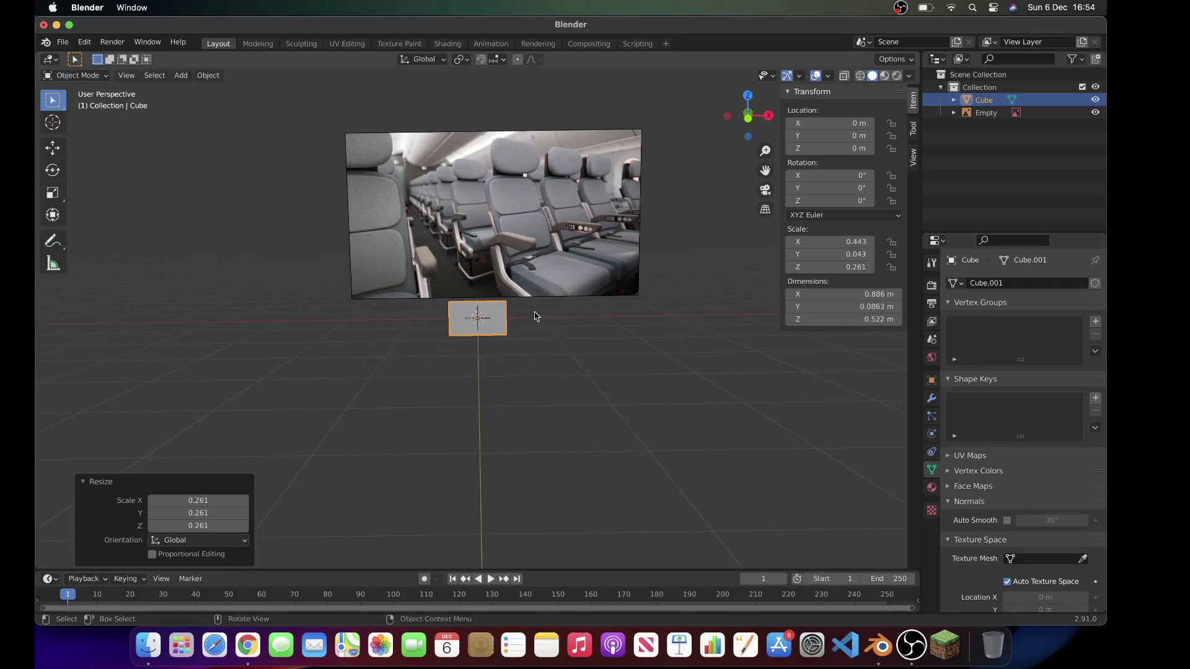
# Step: Bevel the two upper corner edges of the slab with a width of about 0.654 m
pyautogui.moveTo(536, 316); pyautogui.dragTo(516, 295, button='middle')
pyautogui.press('Tab')
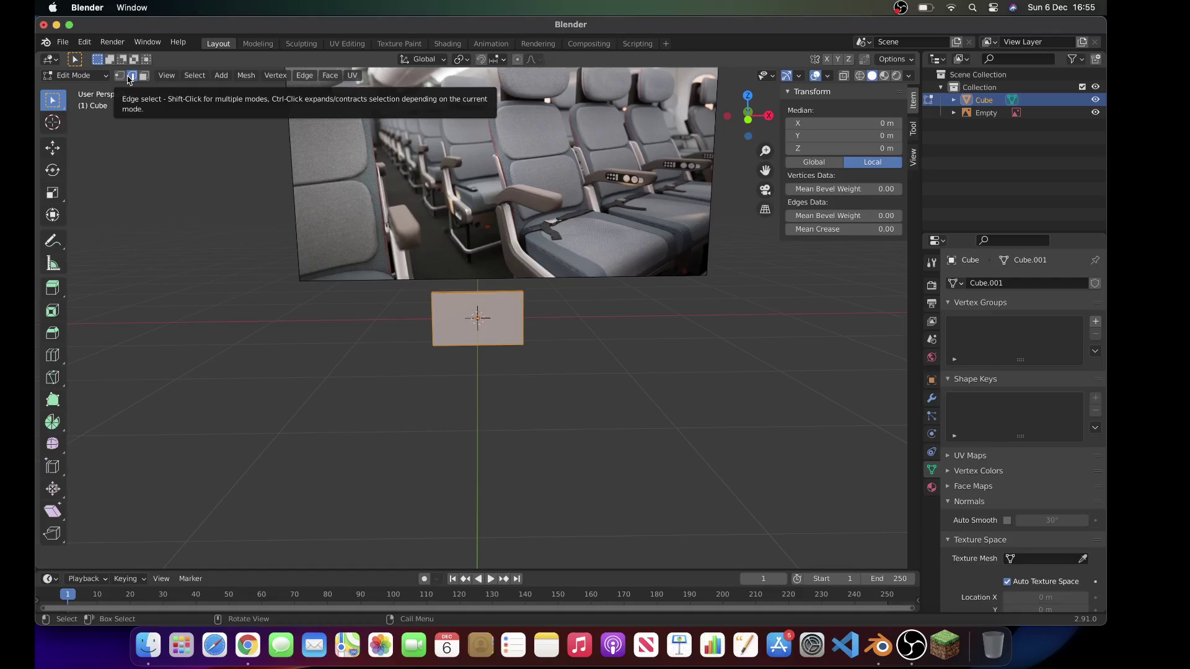
pyautogui.moveTo(552, 254); pyautogui.dragTo(552, 255, button='middle')
pyautogui.scroll(-2, 552, 254)
pyautogui.scroll(4, 552, 254)
pyautogui.scroll(4, 552, 254)
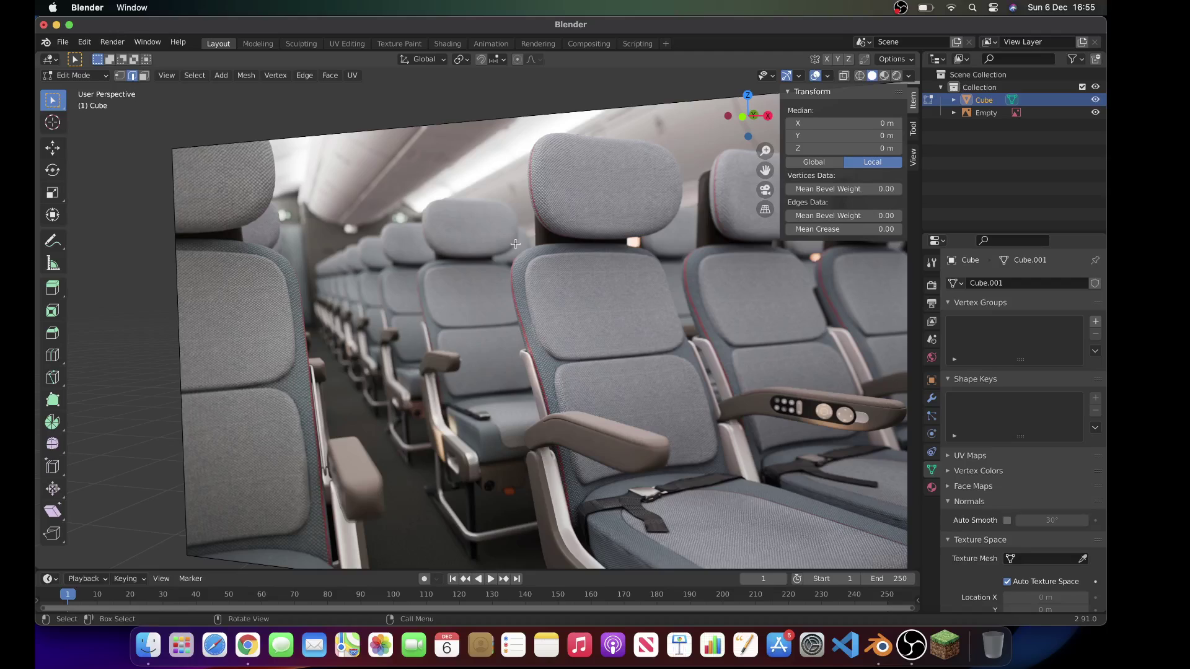
pyautogui.scroll(-4, 514, 244)
pyautogui.moveTo(515, 244); pyautogui.dragTo(518, 257, button='middle')
pyautogui.scroll(-3, 519, 256)
pyautogui.click(537, 330)
pyautogui.moveTo(537, 329); pyautogui.dragTo(537, 330, button='middle')
pyautogui.click(434, 488)
pyautogui.moveTo(546, 491); pyautogui.dragTo(573, 492, button='middle')
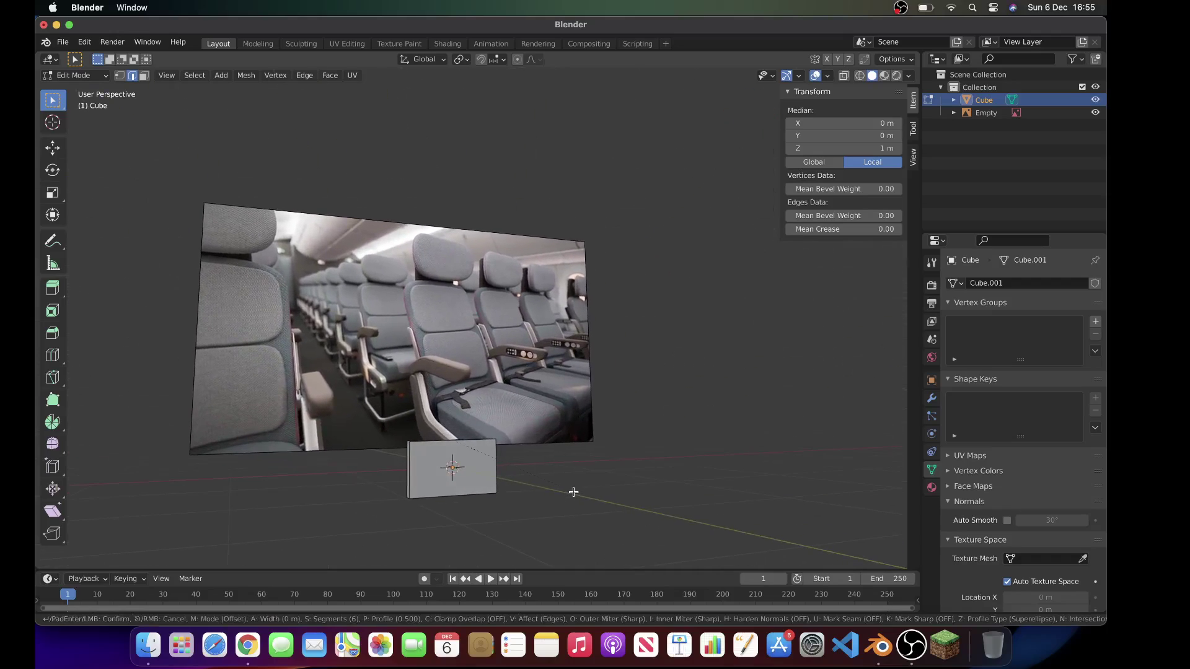
pyautogui.hotkey('ctrl', 'b')
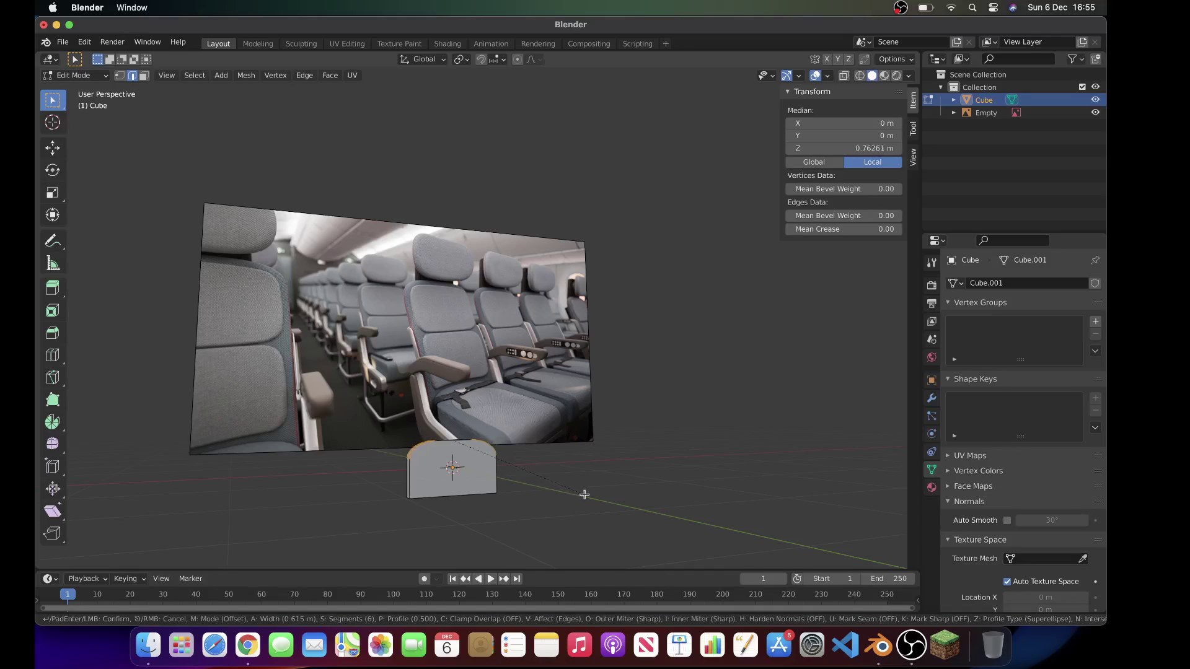
pyautogui.click(585, 494)
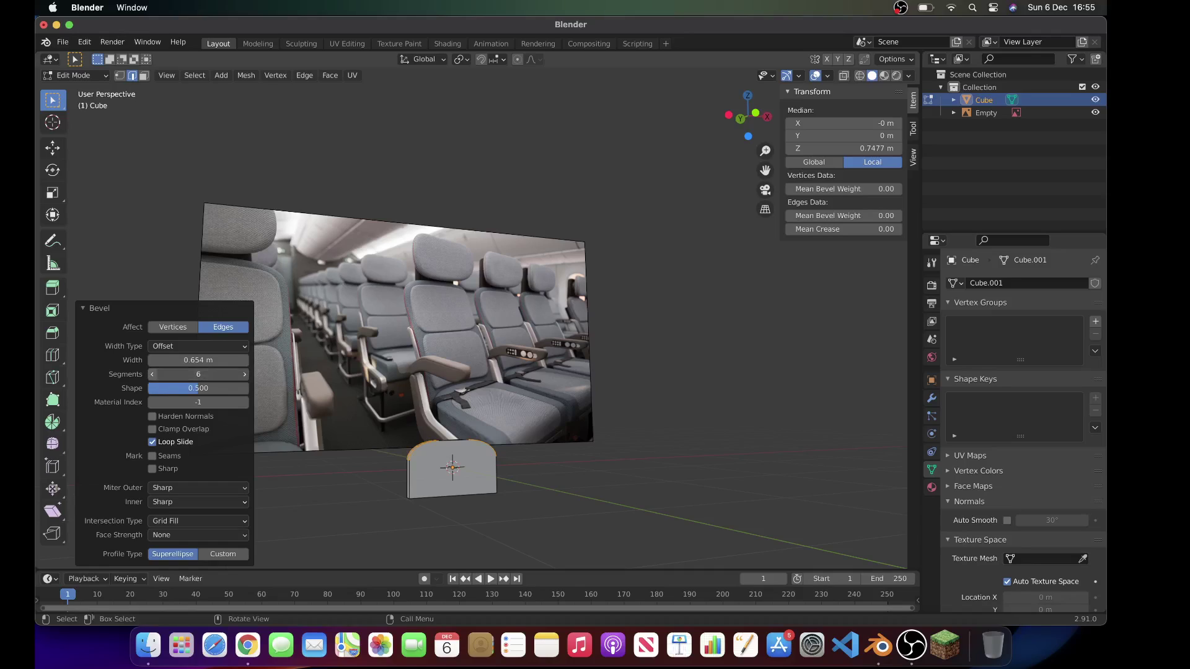
# Step: Set the bevel of the upper corners to 10 segments
pyautogui.click(152, 377)
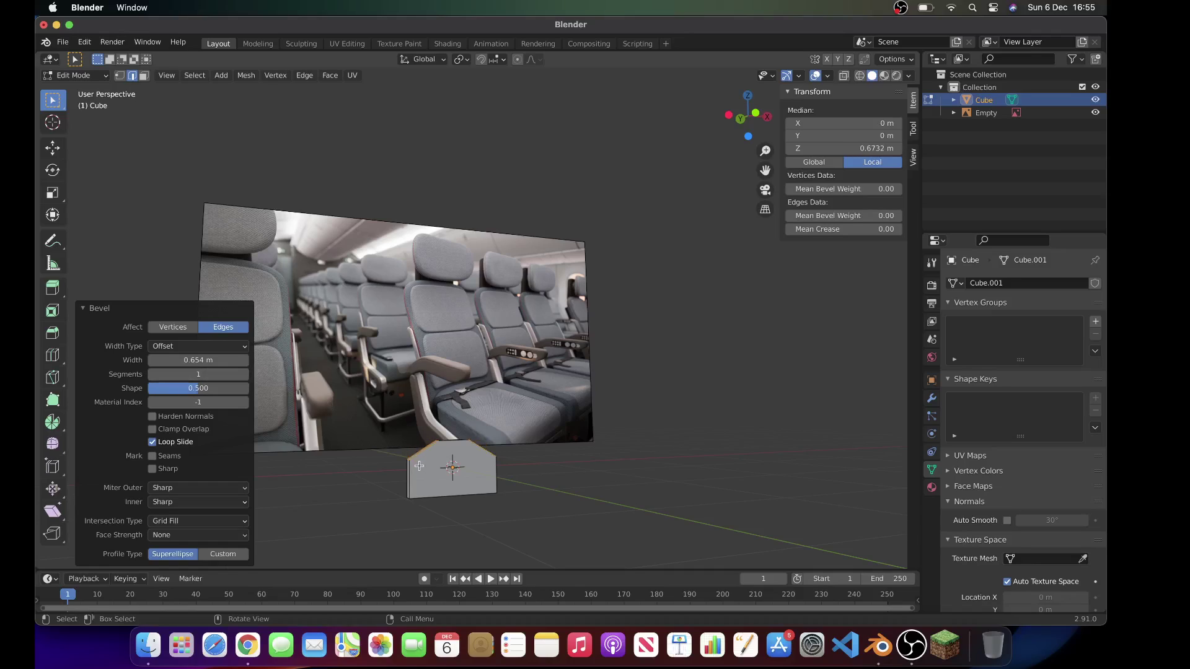
pyautogui.moveTo(244, 378); pyautogui.dragTo(292, 379)
pyautogui.click(245, 379)
# Step: Bevel the two lower corner edges of the slab with a width of about 0.77 m and 10 segments
pyautogui.moveTo(403, 437); pyautogui.dragTo(438, 465, button='middle')
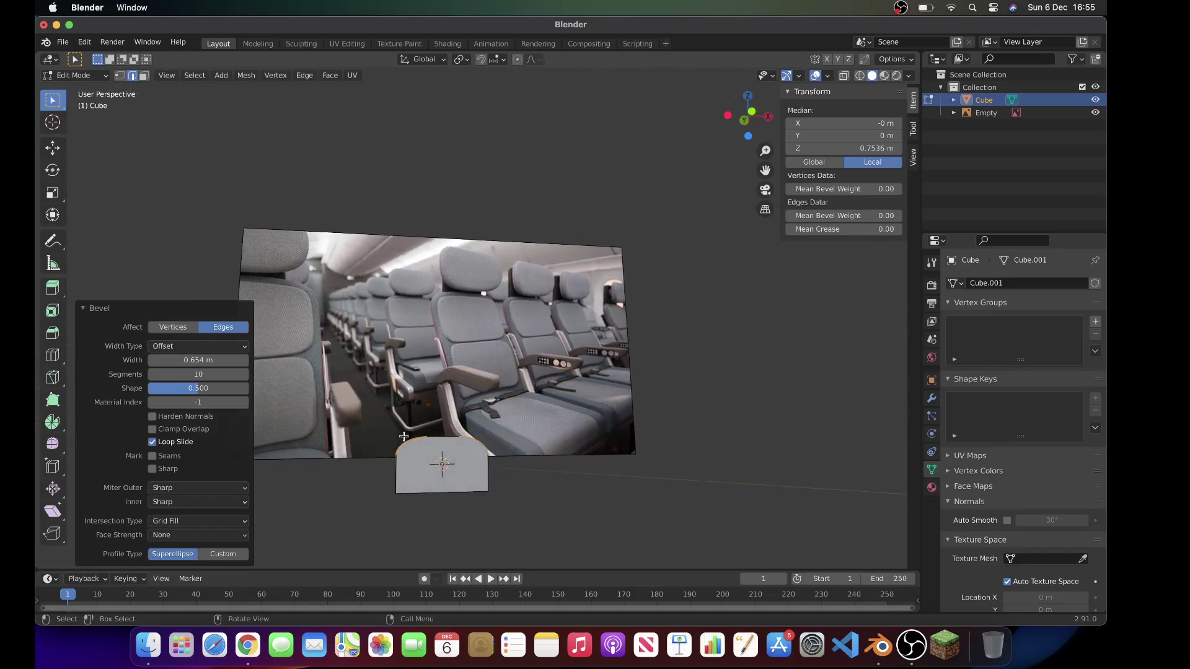
pyautogui.click(516, 464)
pyautogui.moveTo(517, 464); pyautogui.dragTo(455, 465, button='middle')
pyautogui.moveTo(459, 534); pyautogui.dragTo(478, 519, button='middle')
pyautogui.hotkey('ctrl', 'b')
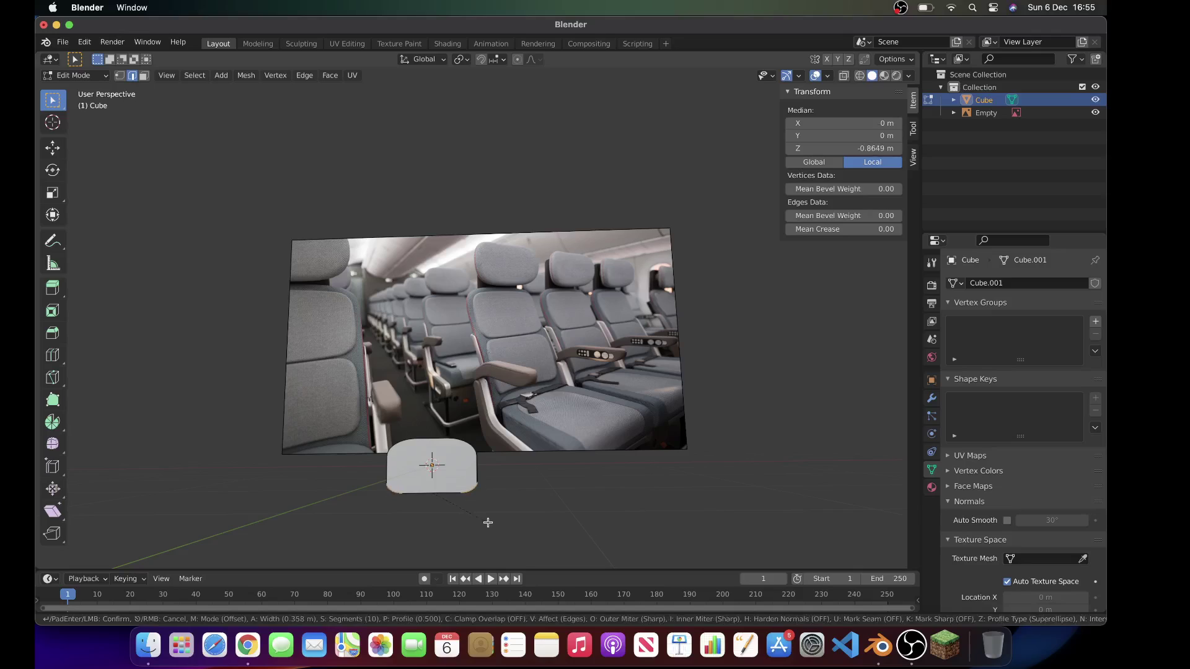
pyautogui.click(493, 525)
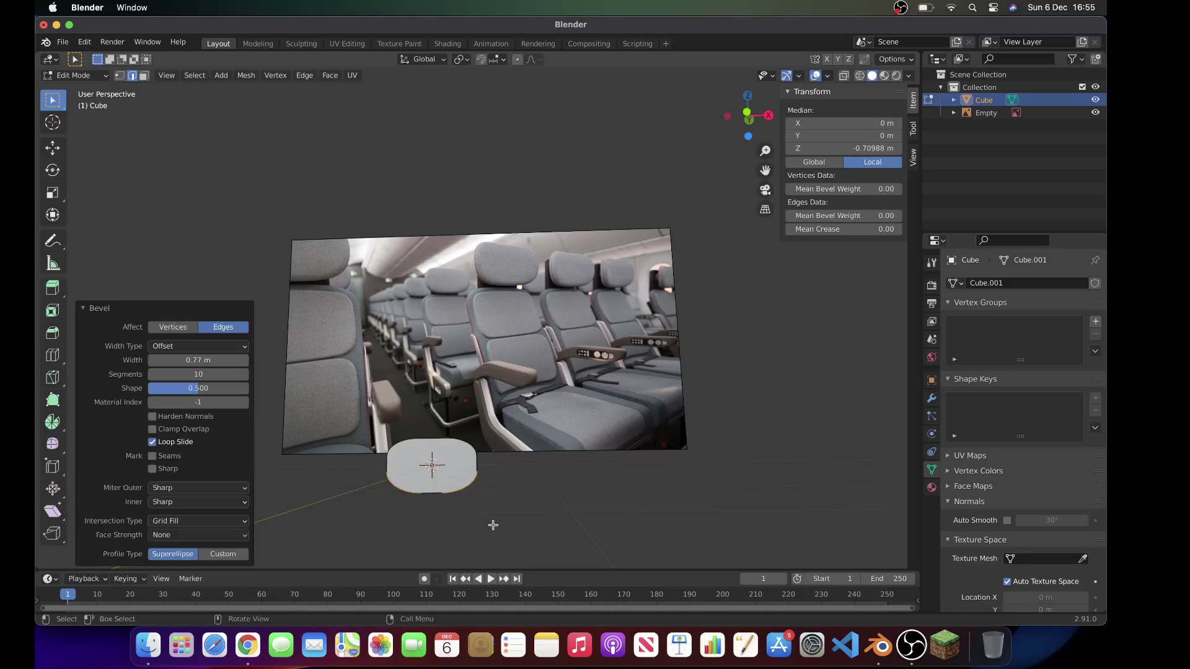
# Step: Shade the rounded slab smooth in Object Mode and enable Auto Smooth at 30° for its normals
pyautogui.press('Tab')
pyautogui.moveTo(520, 480); pyautogui.dragTo(470, 469, button='middle')
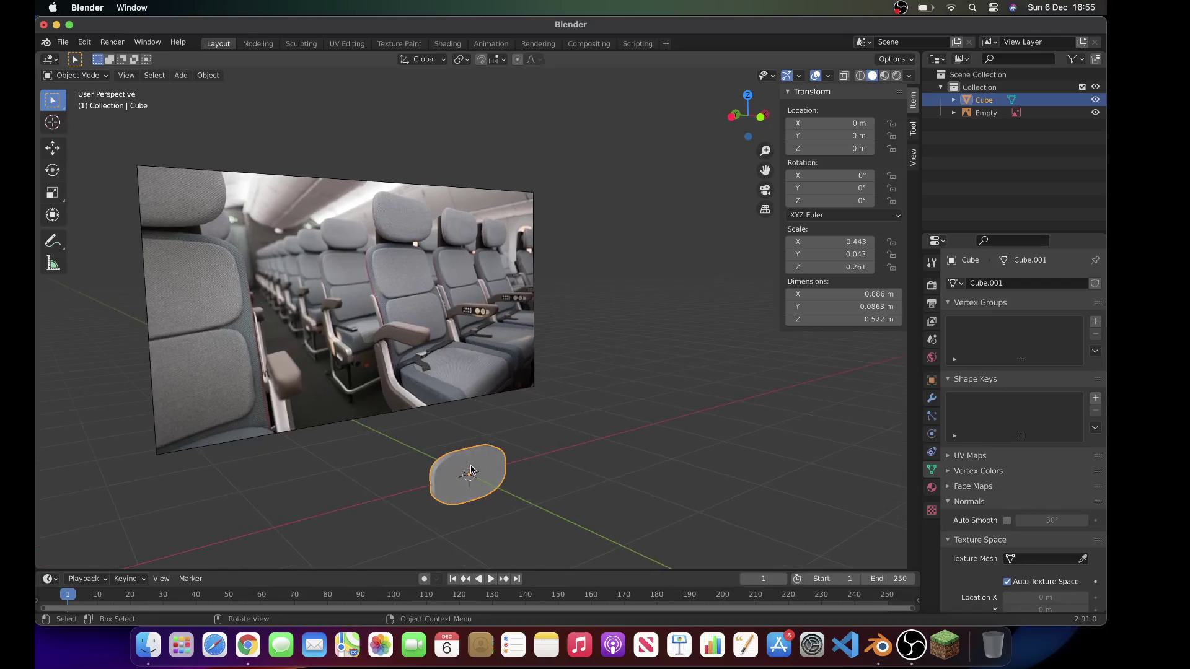
pyautogui.rightClick(484, 456)
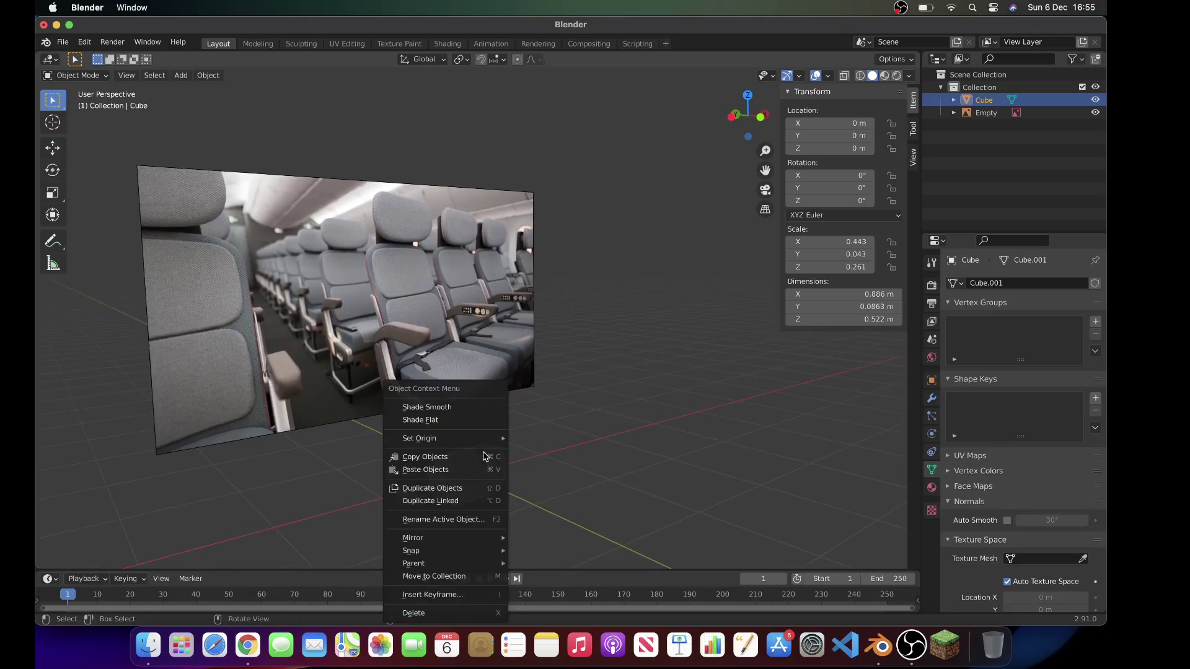
pyautogui.click(460, 410)
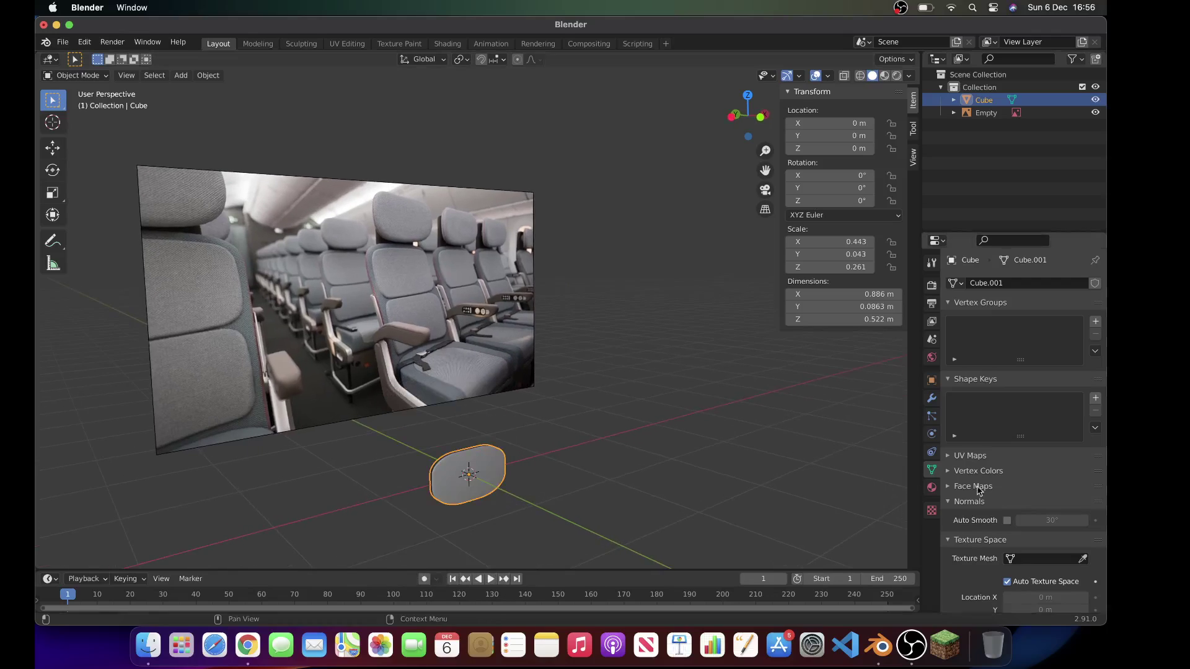
pyautogui.click(1009, 520)
pyautogui.click(699, 496)
# Step: Examine the headrest in the reference photo and compare it with the rounded slab's side profile and edges
pyautogui.hscroll(-5, 698, 495)
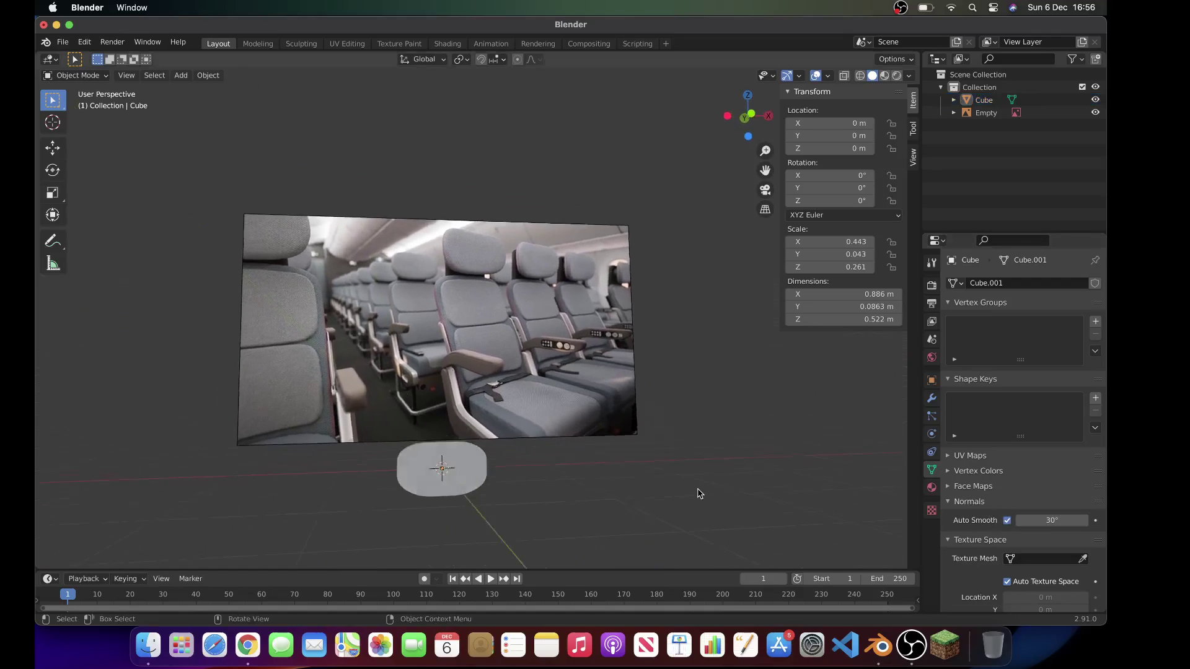
pyautogui.hscroll(-5, 565, 446)
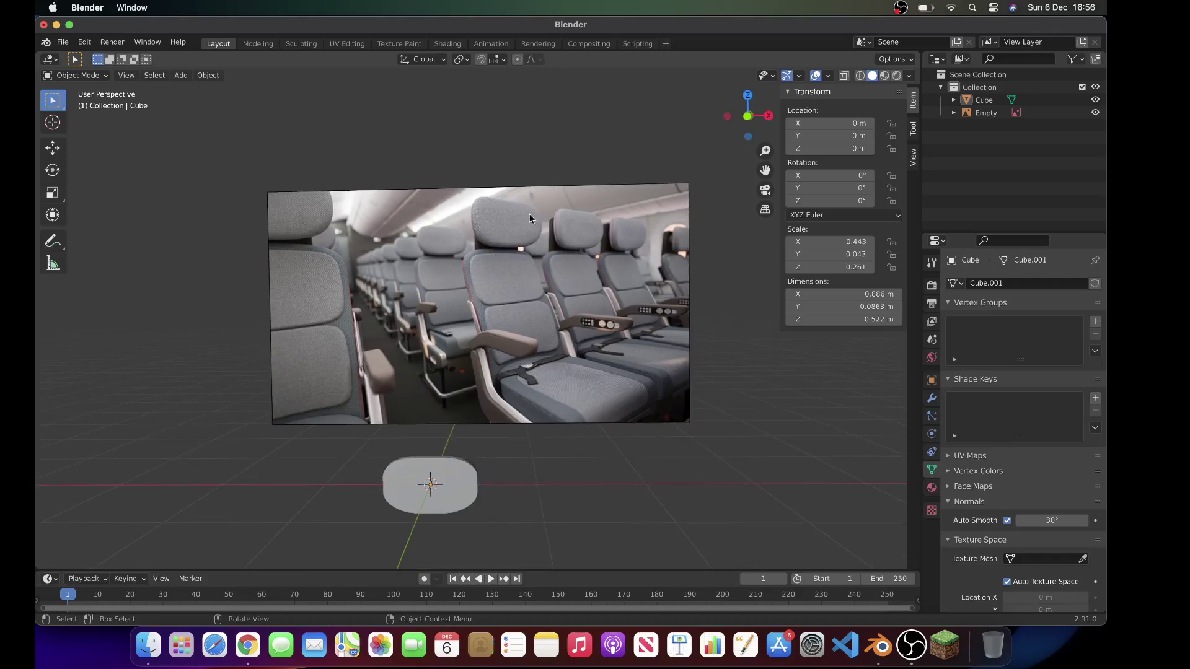
pyautogui.hscroll(-10, 516, 276)
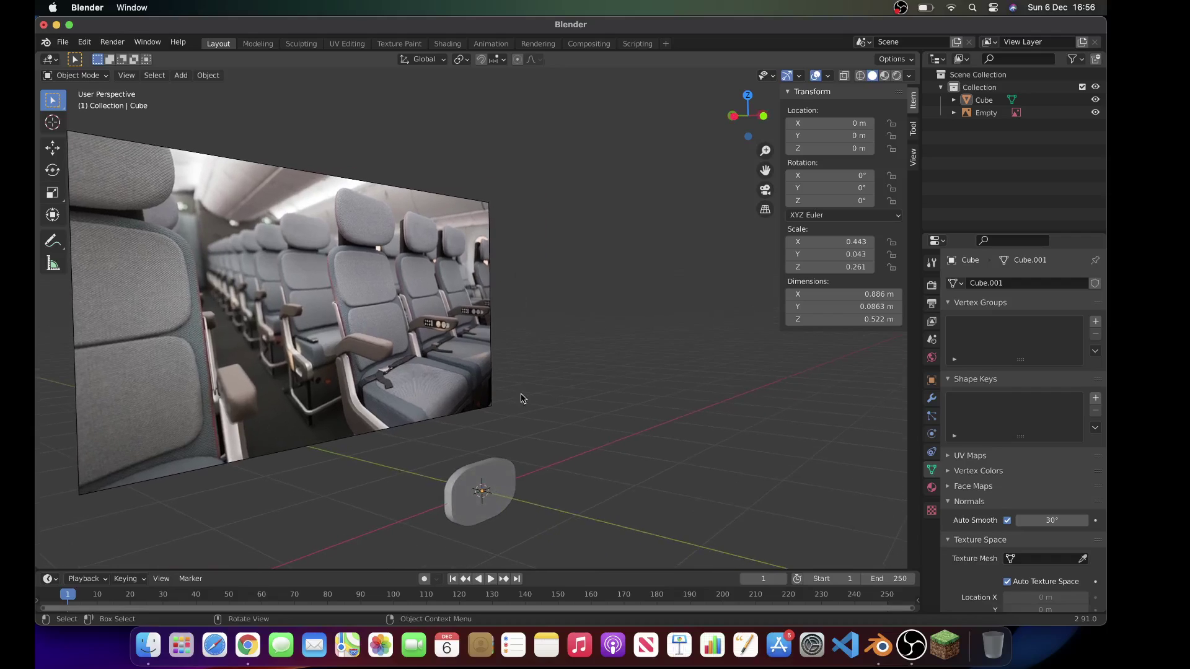
pyautogui.click(481, 493)
pyautogui.hscroll(-5, 539, 403)
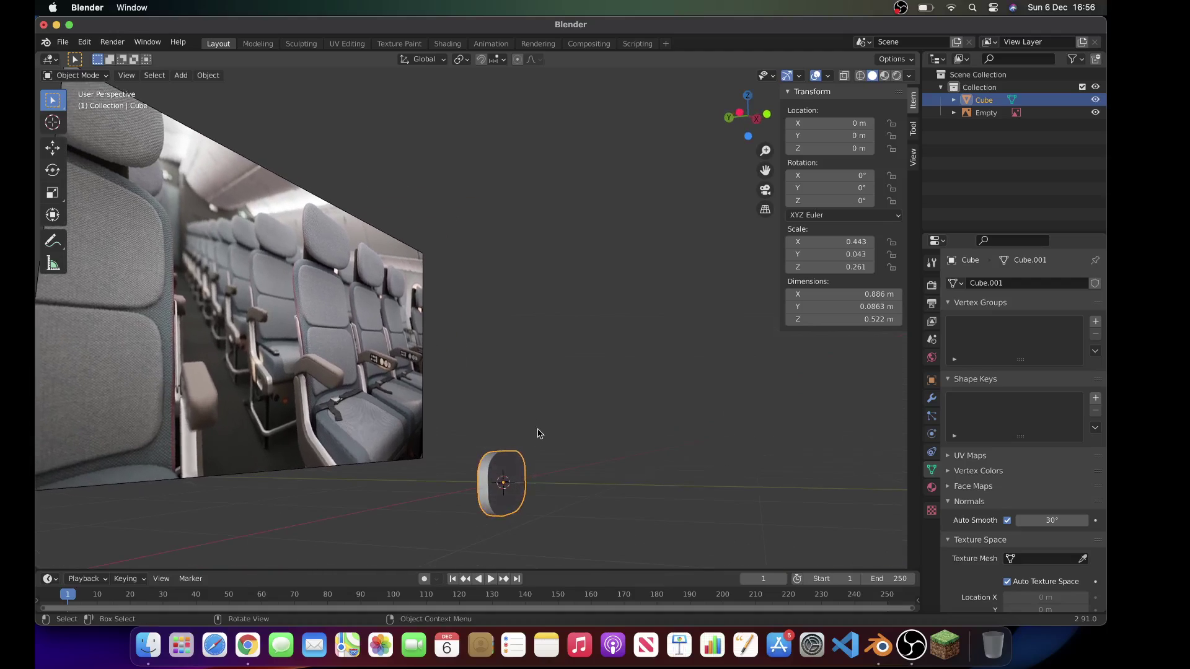
pyautogui.hscroll(-10, 539, 433)
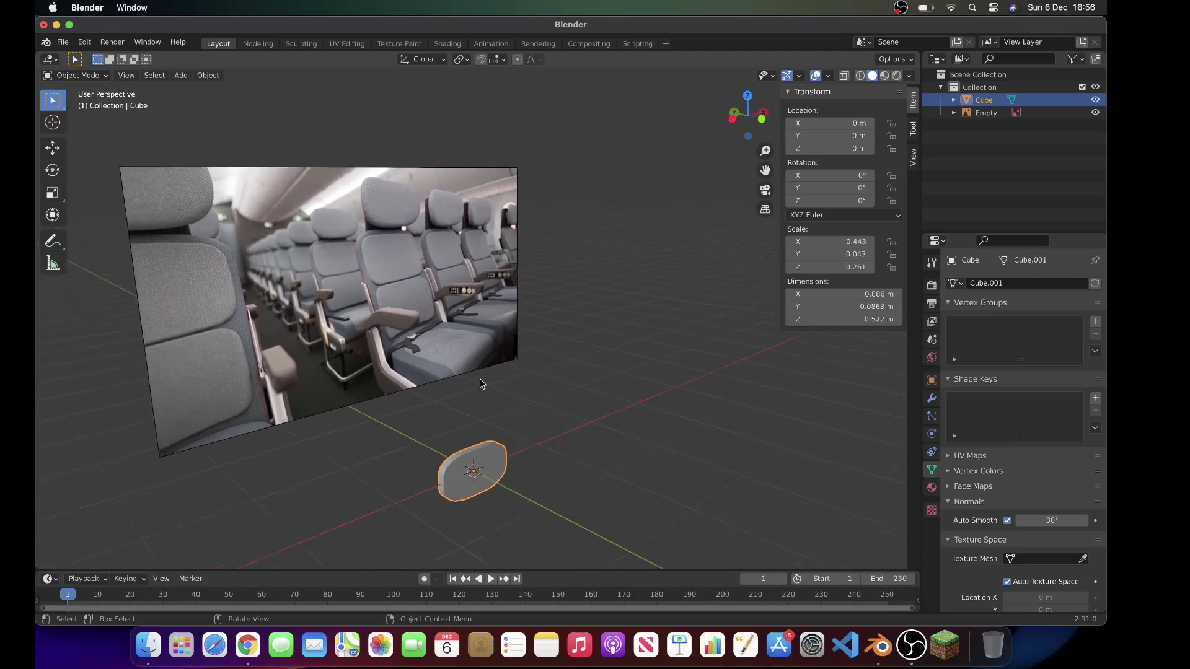
pyautogui.hscroll(-10, 480, 384)
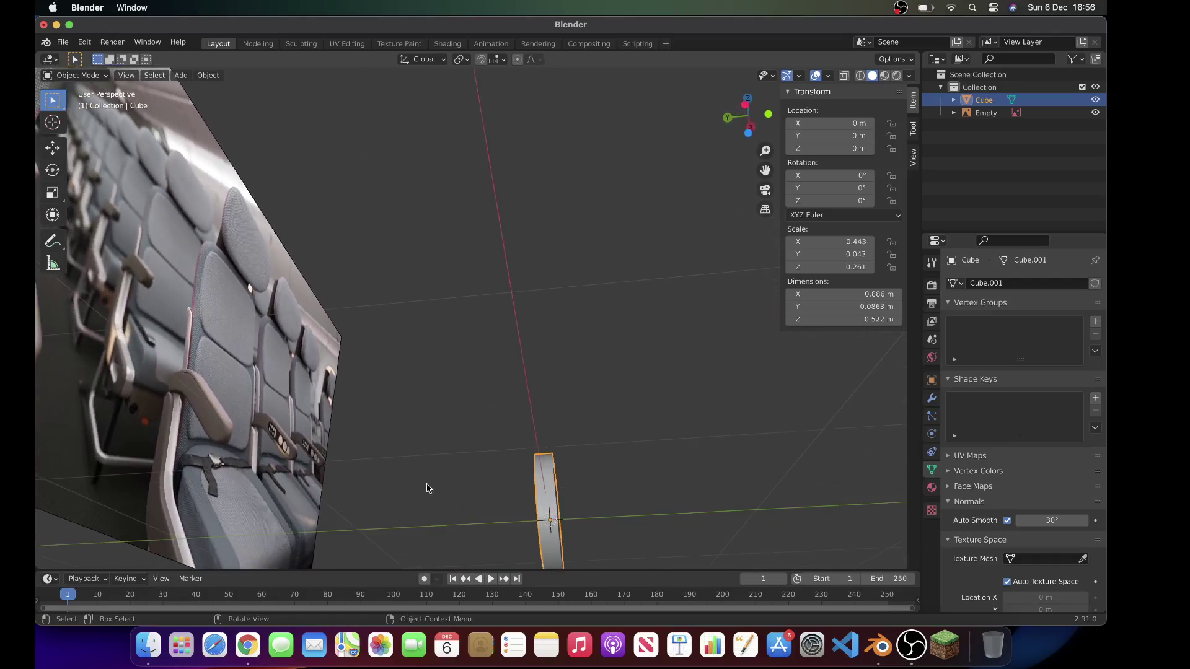
pyautogui.press('Tab')
pyautogui.hscroll(-5, 555, 490)
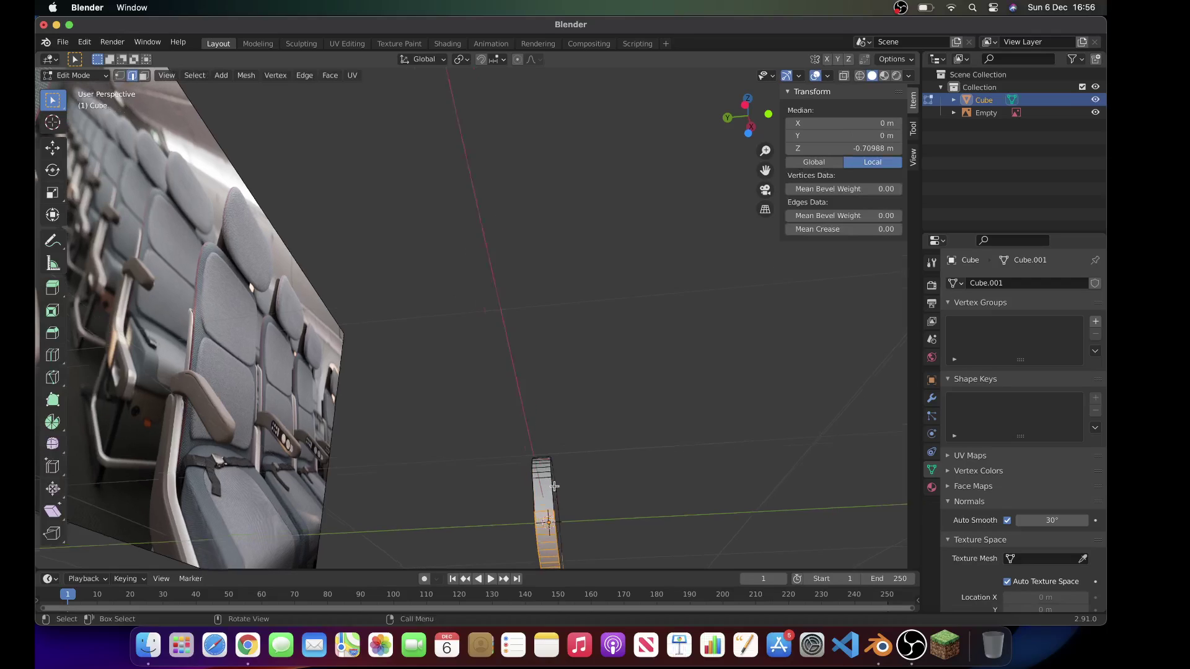
pyautogui.hscroll(-5, 583, 445)
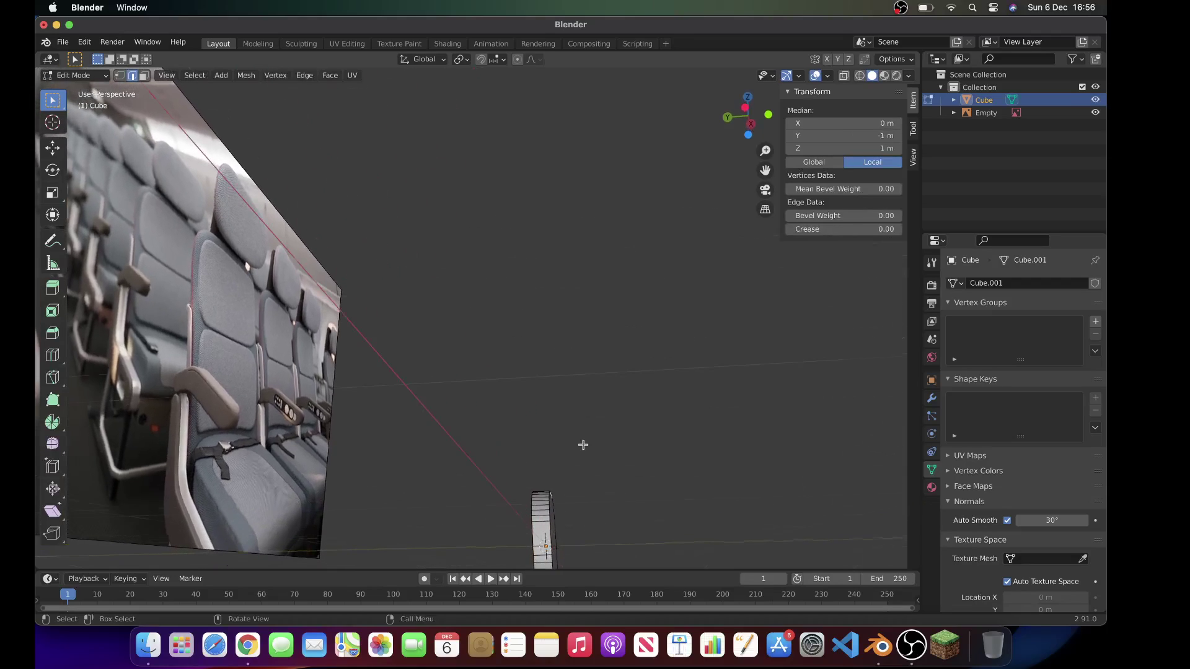
pyautogui.click(524, 376)
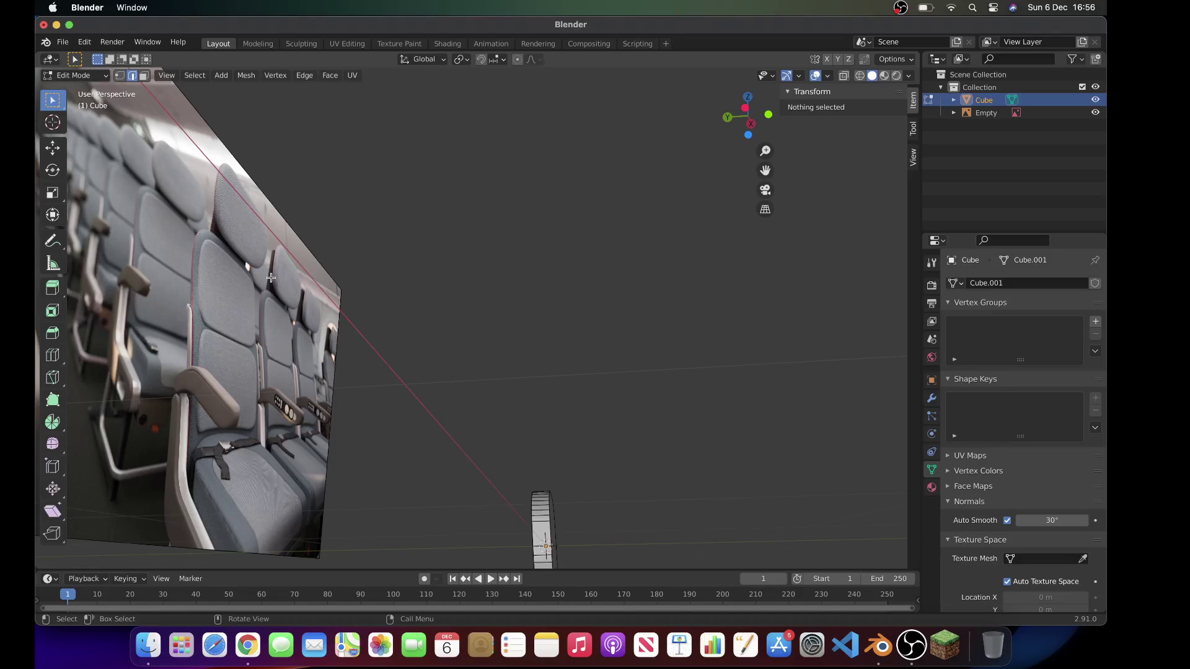
pyautogui.hscroll(-5, 271, 277)
pyautogui.hscroll(3, 271, 277)
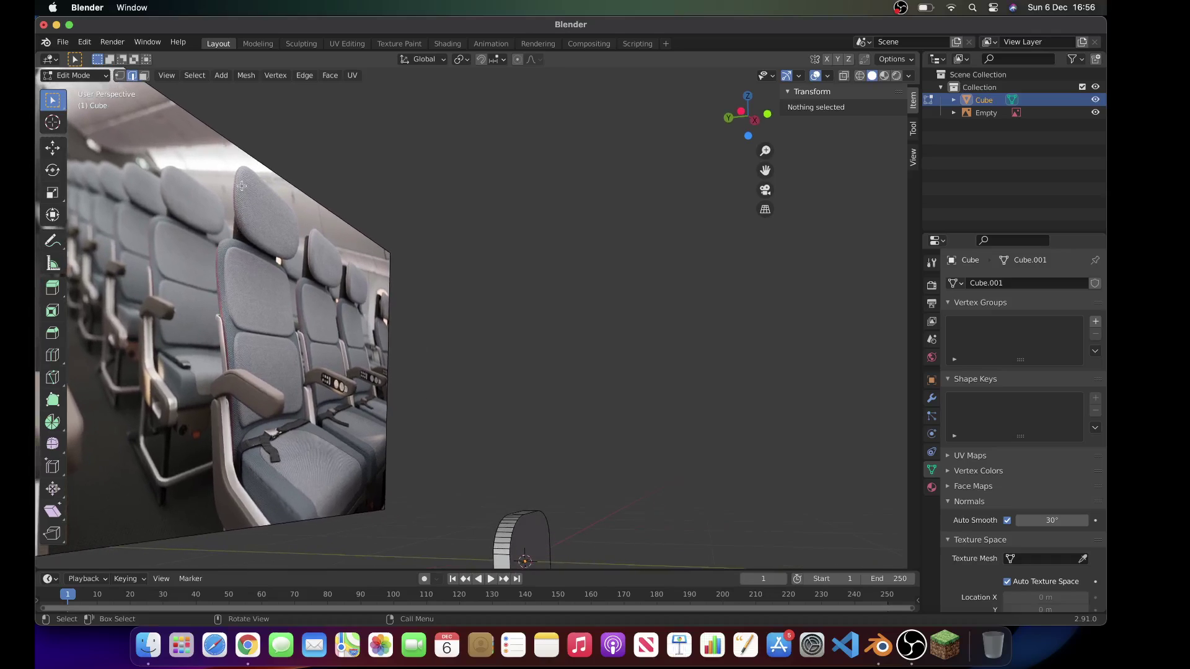
pyautogui.hscroll(5, 371, 268)
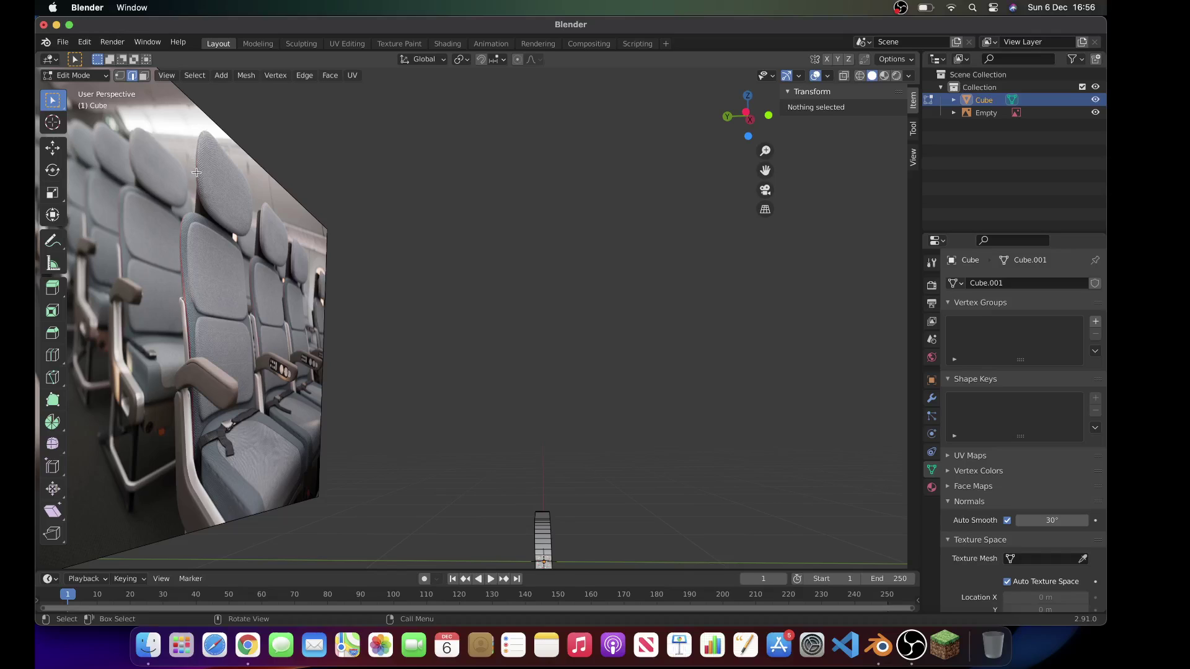
# Step: Examine the side of the headrest in the reference photo against the slab's narrow side face
pyautogui.scroll(5, 258, 265)
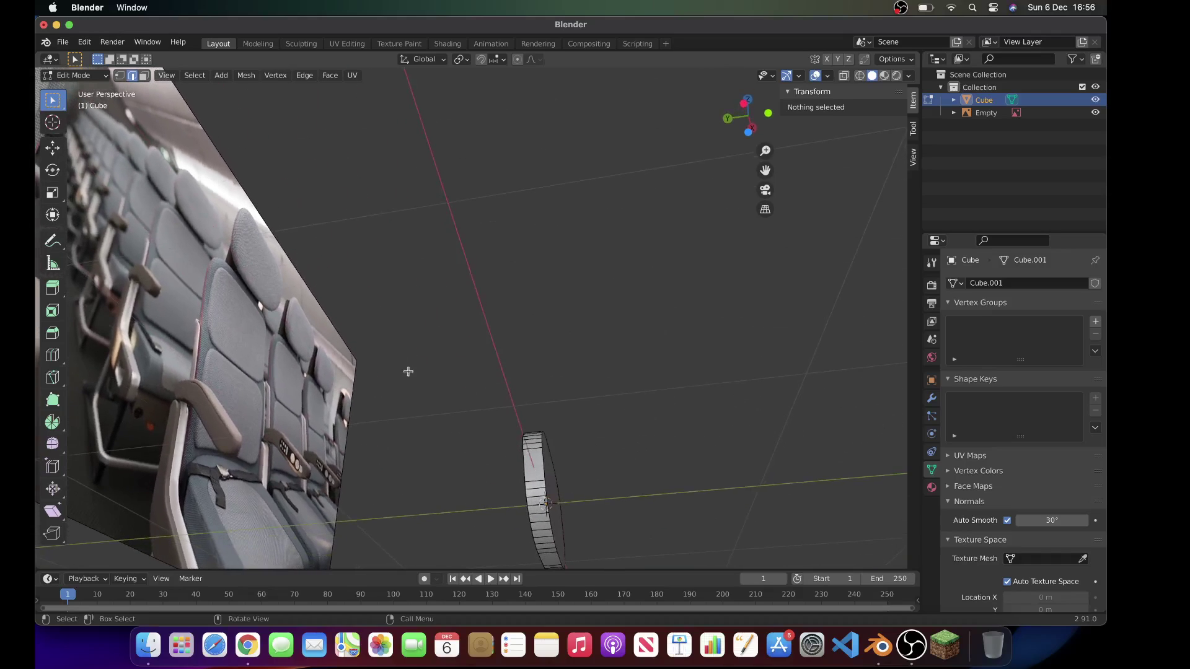
pyautogui.scroll(-3, 411, 372)
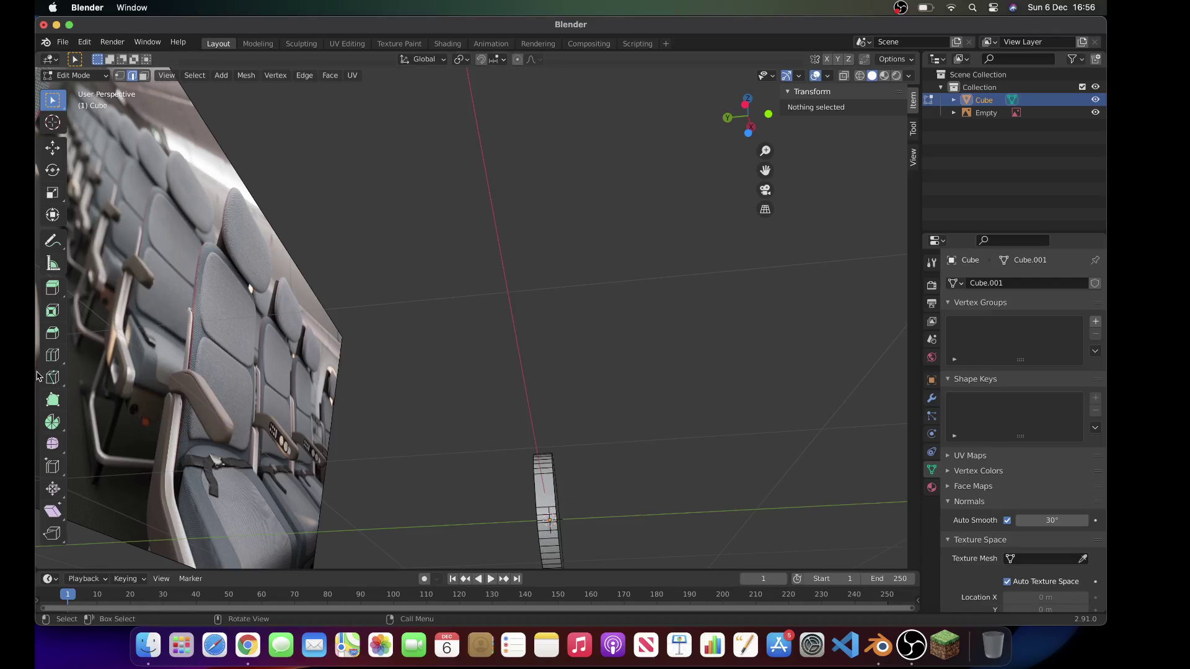
pyautogui.scroll(5, 399, 478)
pyautogui.hscroll(-5, 398, 477)
pyautogui.hscroll(5, 398, 478)
pyautogui.keyDown('shift'); pyautogui.scroll(-5, 398, 478); pyautogui.keyUp('shift')
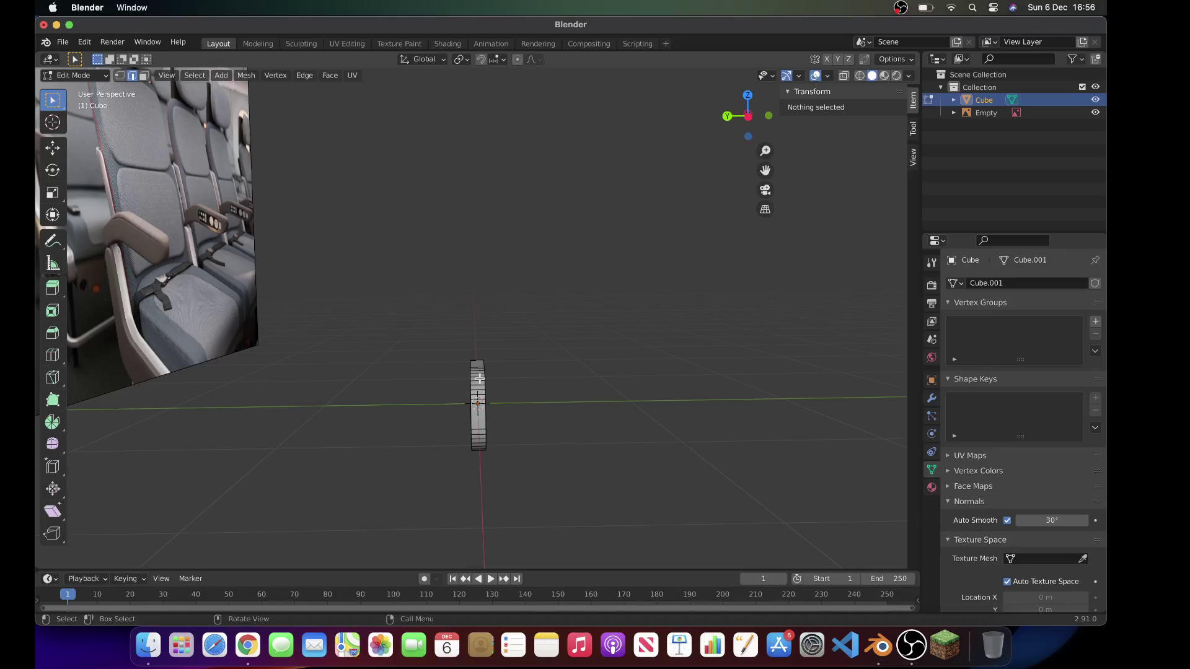
pyautogui.hscroll(-2, 479, 379)
pyautogui.hscroll(-2, 445, 321)
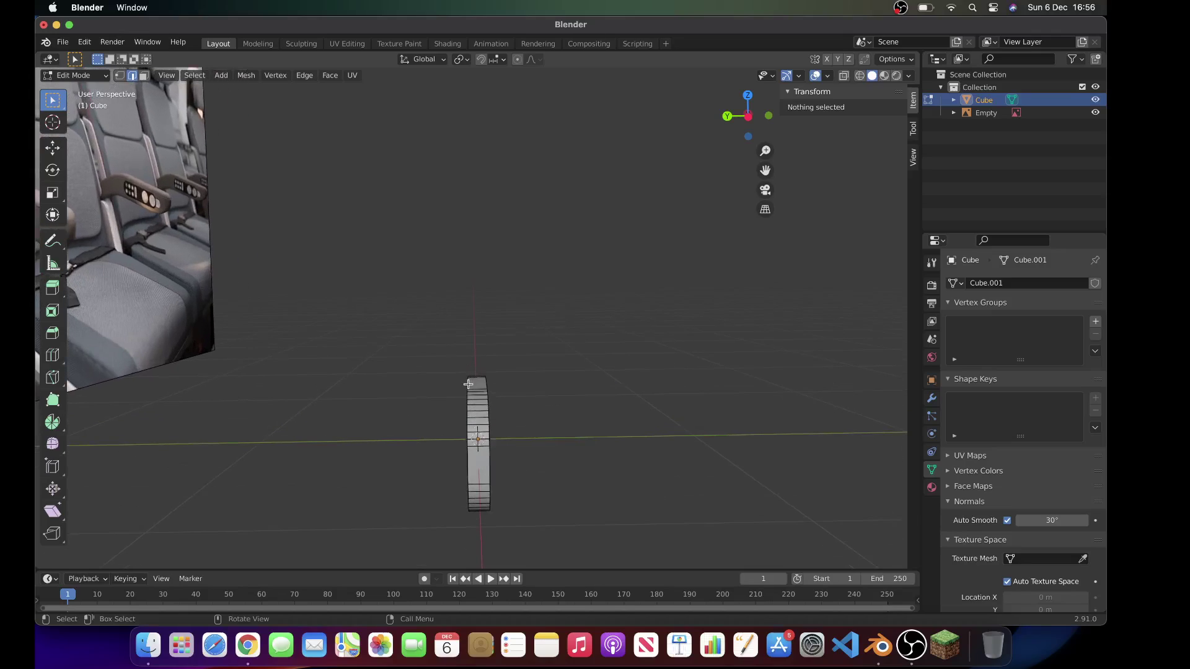
# Step: Add two closely spaced loop cuts around the slab's narrow rim, slid with factors of about 0.25 and -0.76, leaving a thin strip between them
pyautogui.click(64, 359)
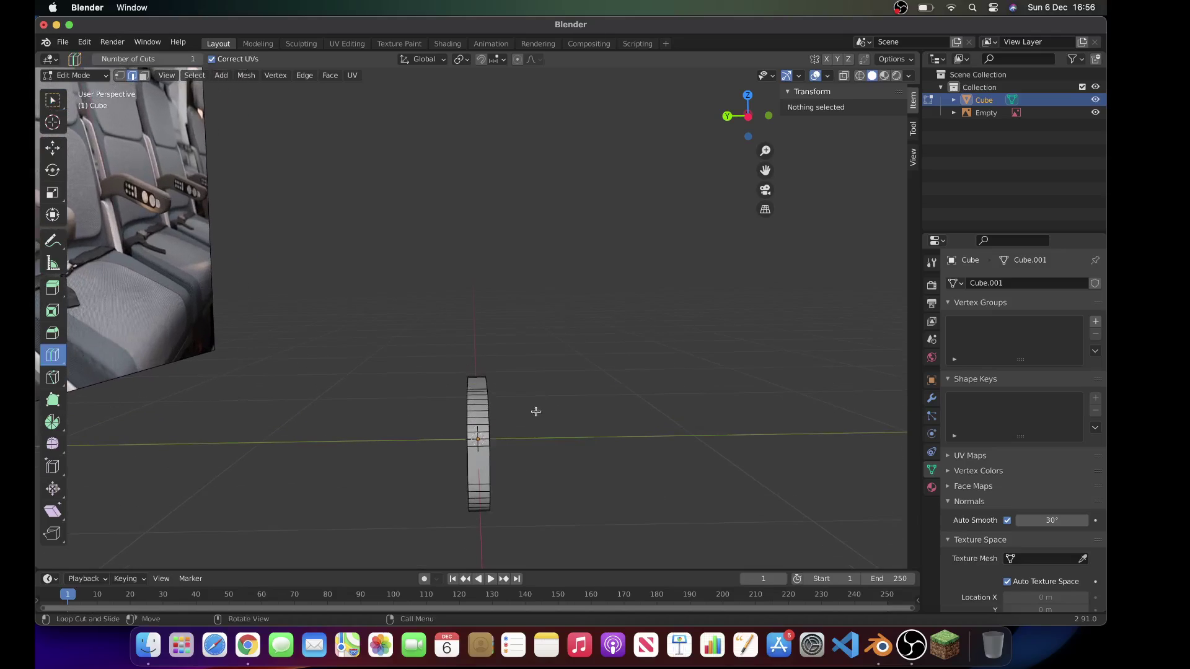
pyautogui.click(479, 409)
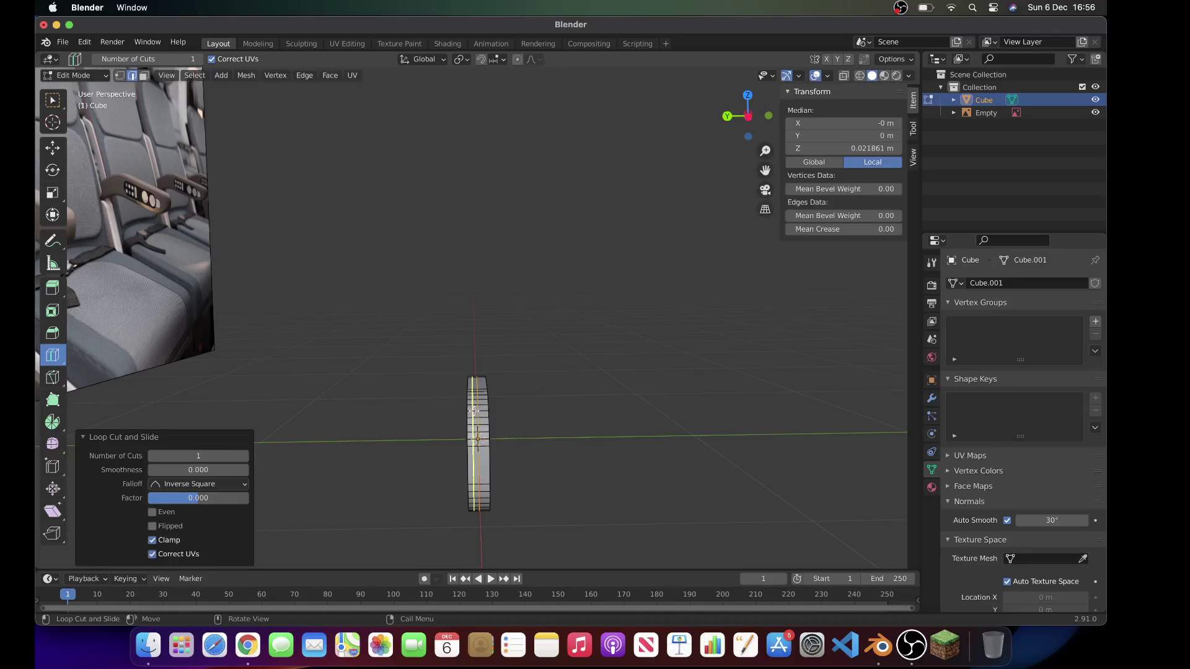
pyautogui.press('super+z')
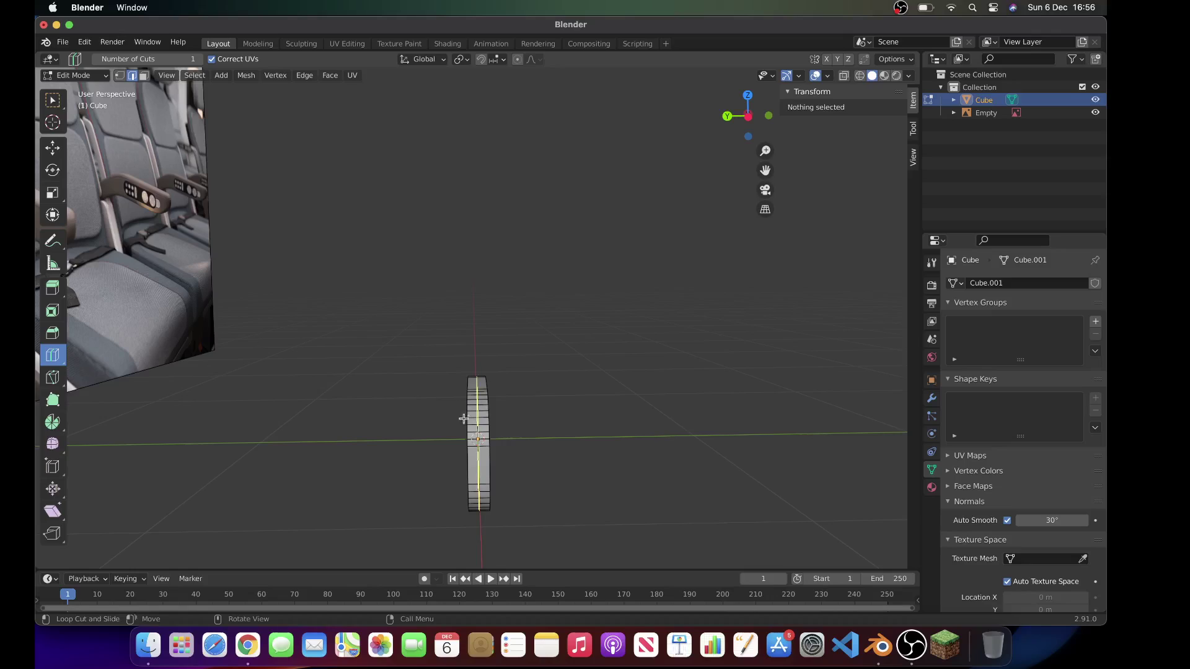
pyautogui.click(478, 405)
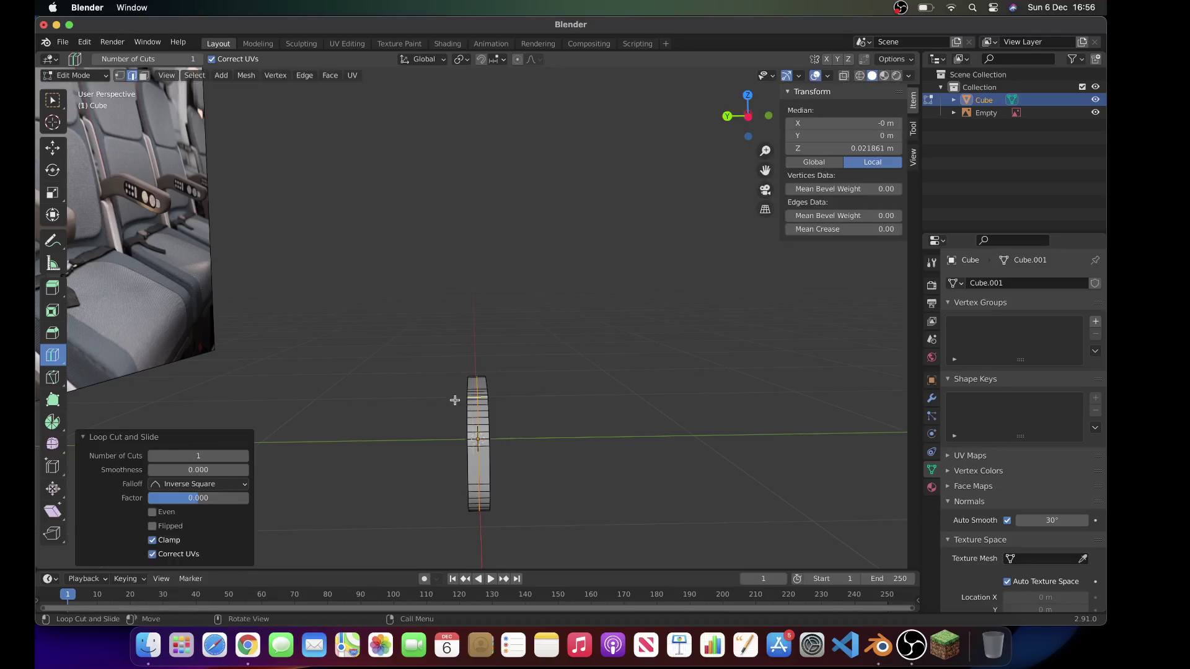
pyautogui.press('super+z')
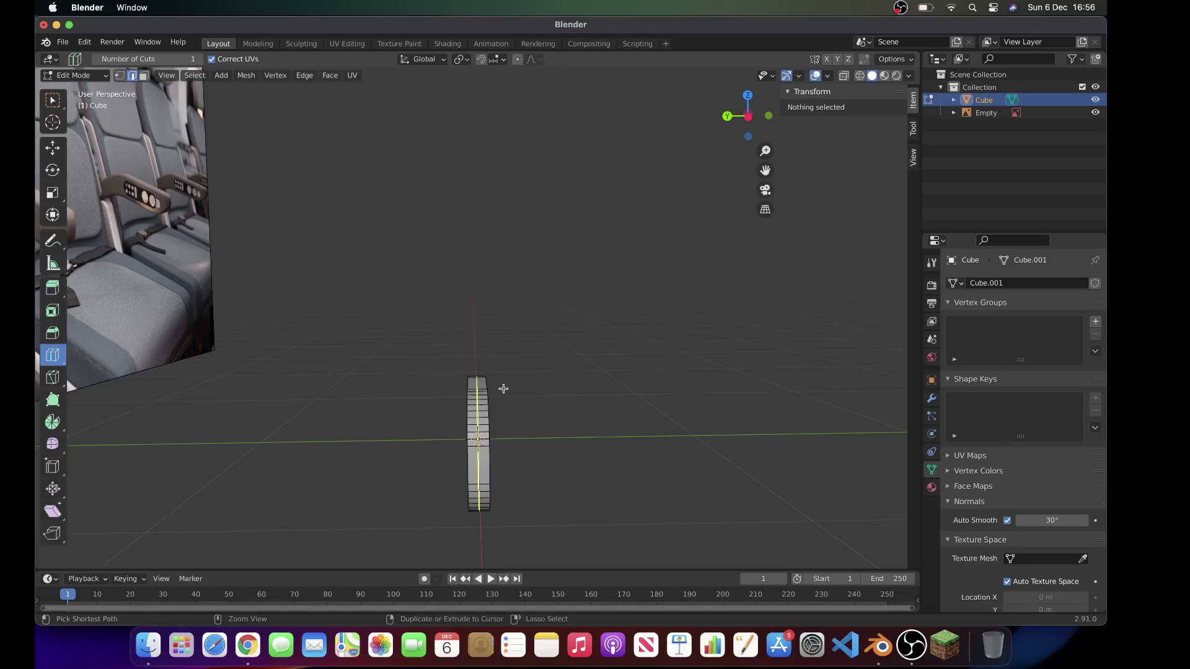
pyautogui.moveTo(477, 397); pyautogui.dragTo(479, 397)
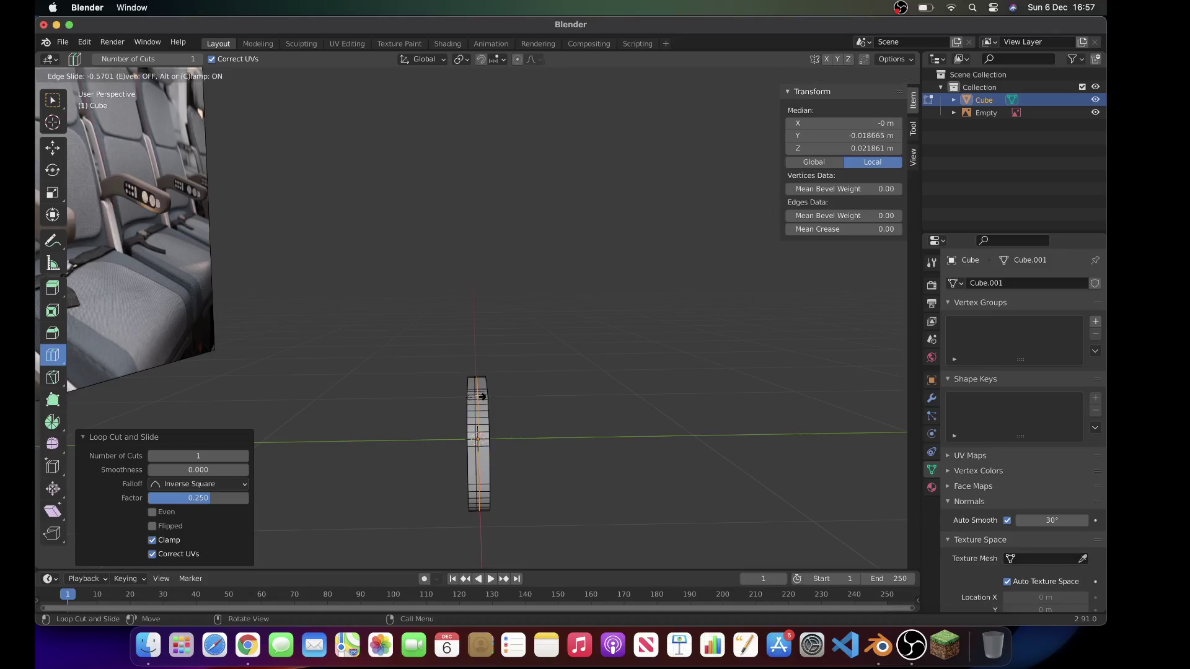
pyautogui.moveTo(481, 396); pyautogui.dragTo(475, 397)
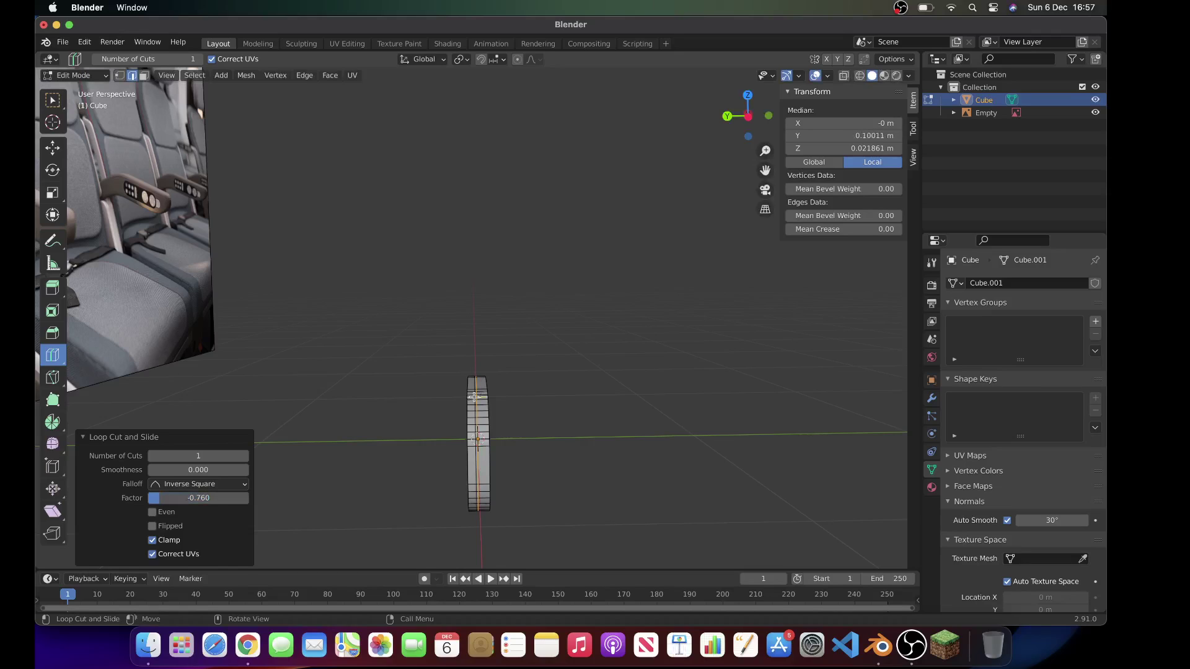
# Step: Separate the thin face loop between the two cuts into its own object by selection and return to Object Mode
pyautogui.scroll(8, 599, 384)
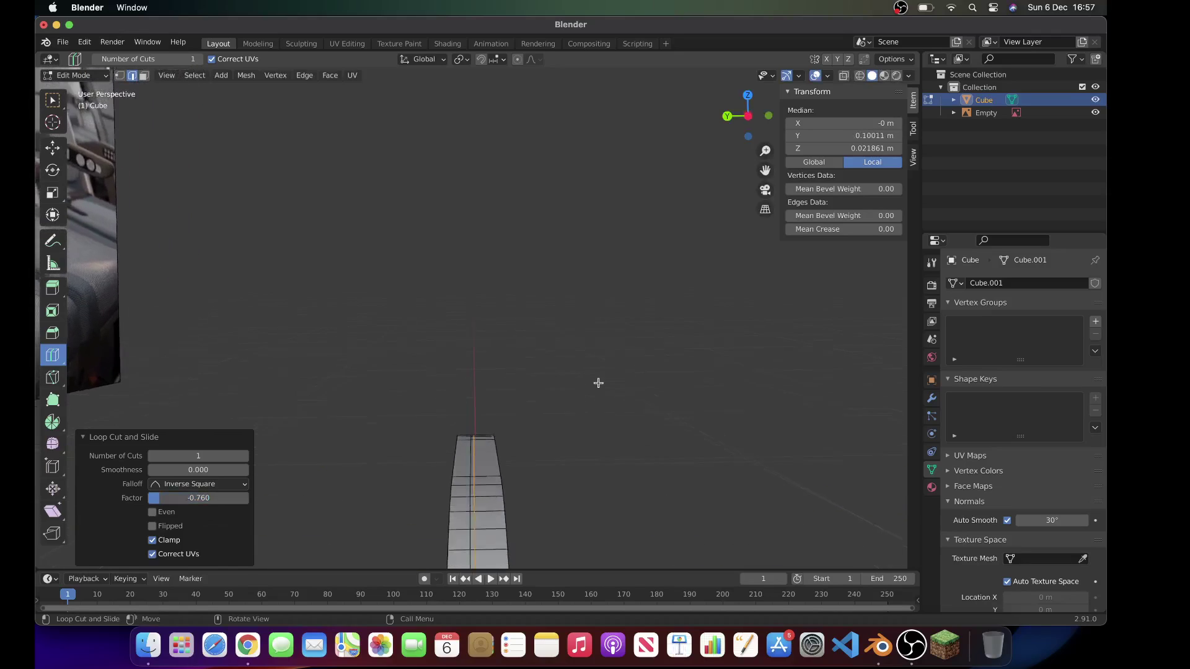
pyautogui.hscroll(3, 598, 382)
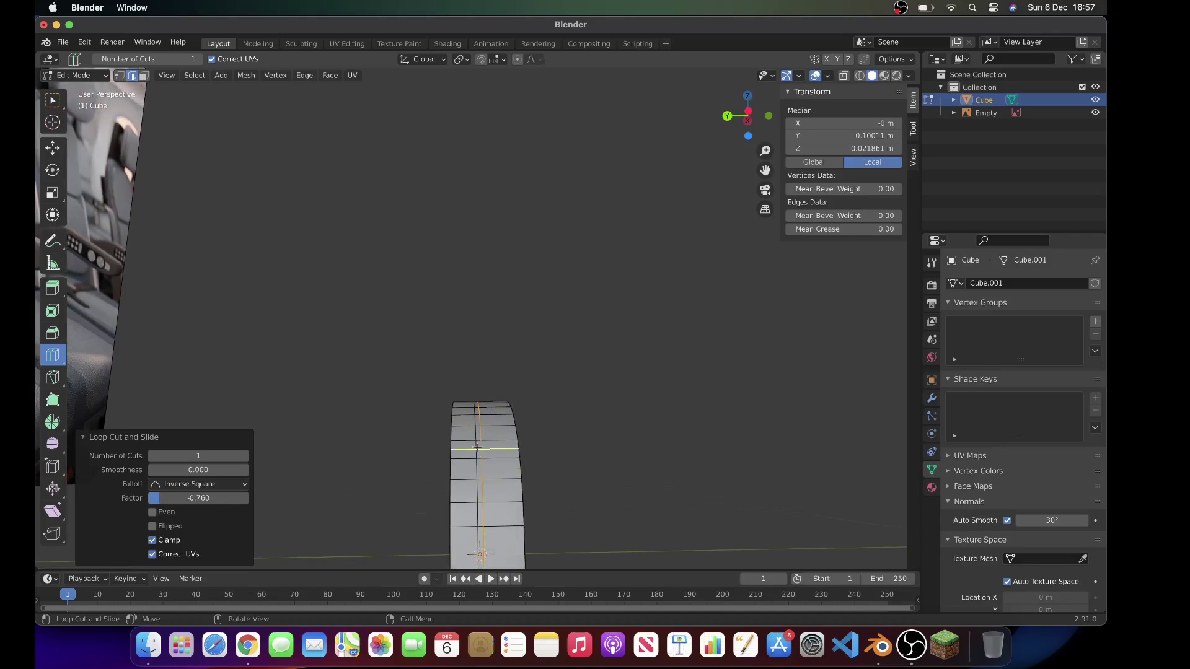
pyautogui.click(53, 100)
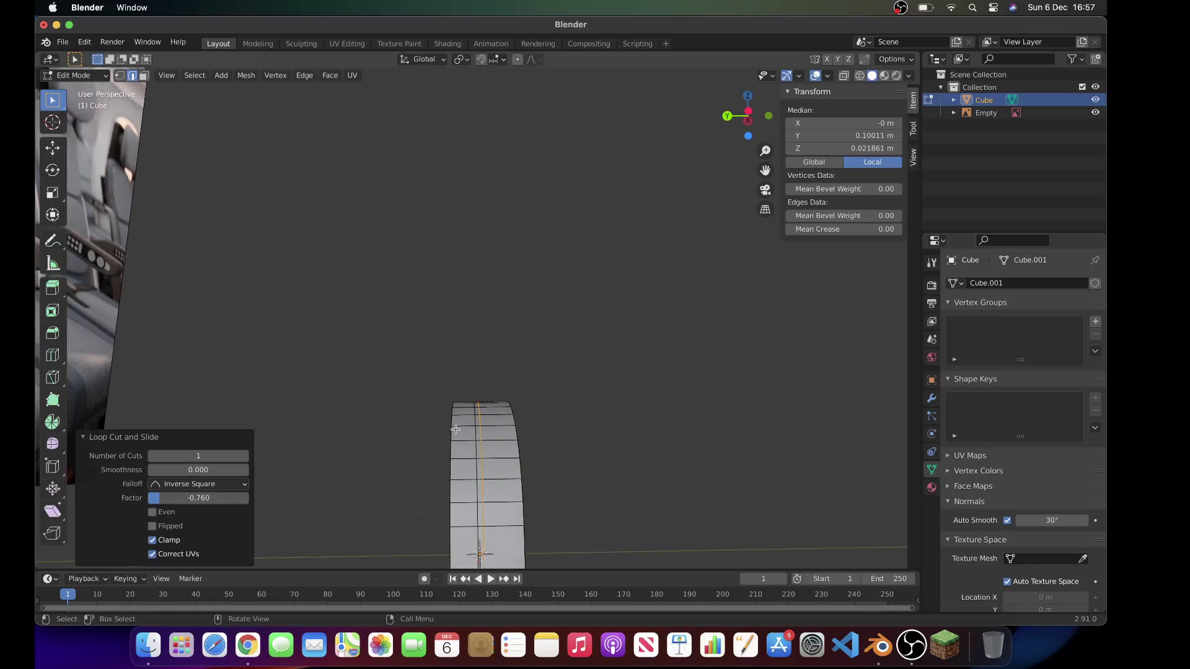
pyautogui.click(553, 426)
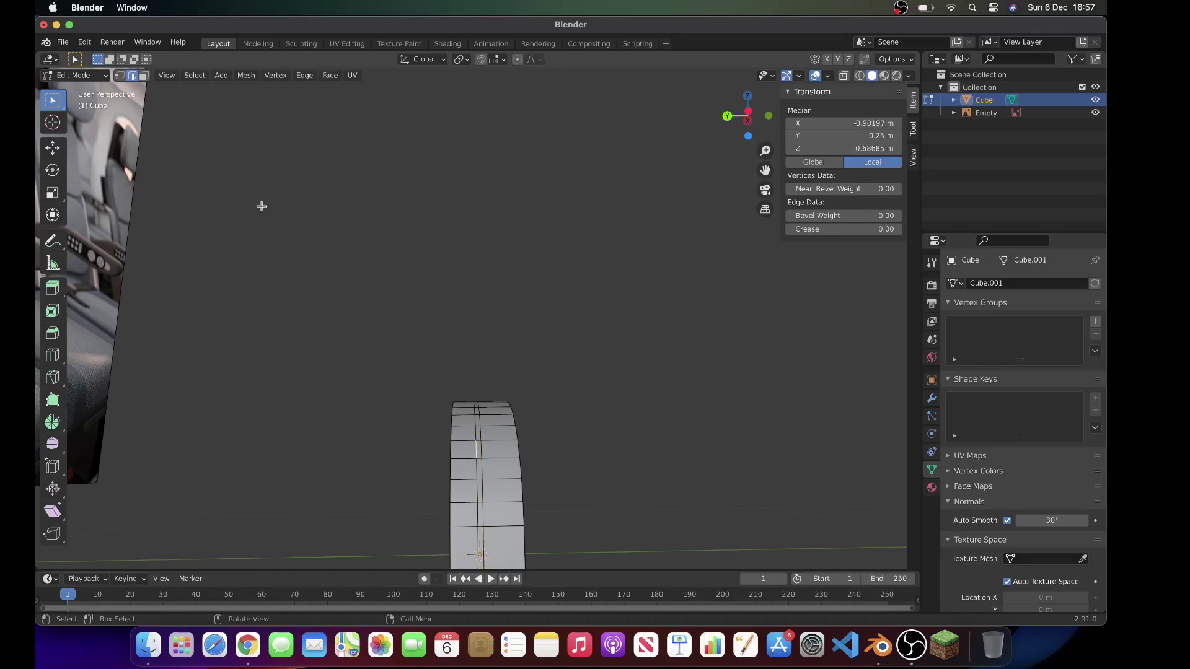
pyautogui.click(146, 77)
pyautogui.scroll(3, 391, 283)
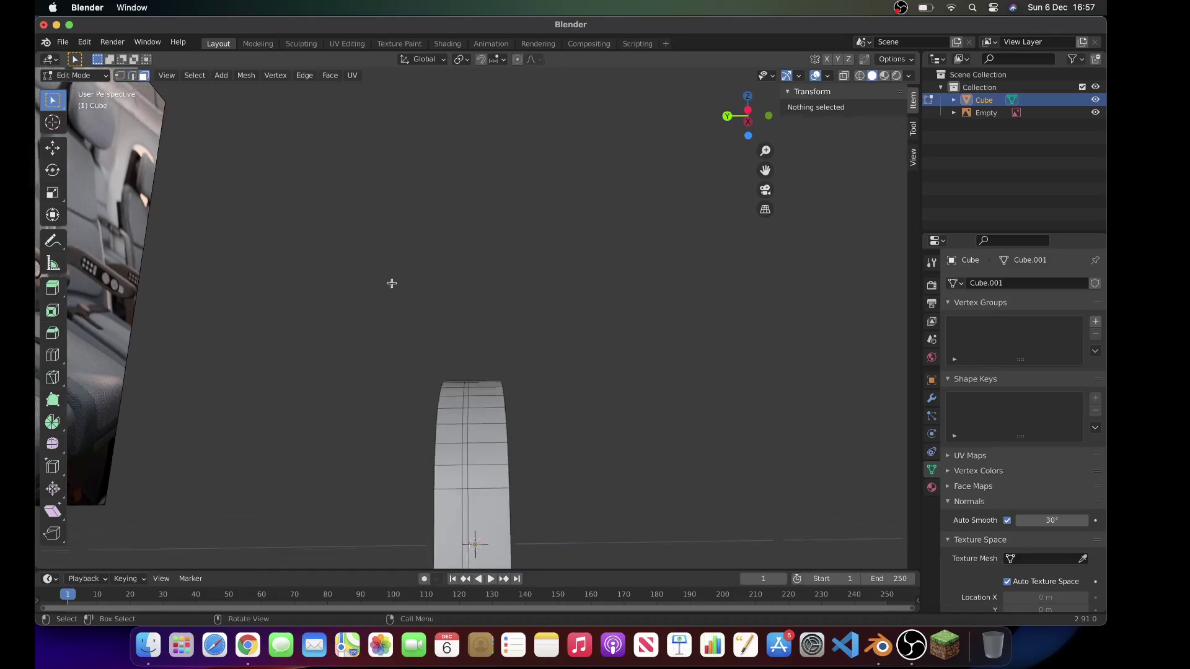
pyautogui.keyDown('alt'); pyautogui.click(456, 434); pyautogui.keyUp('alt')
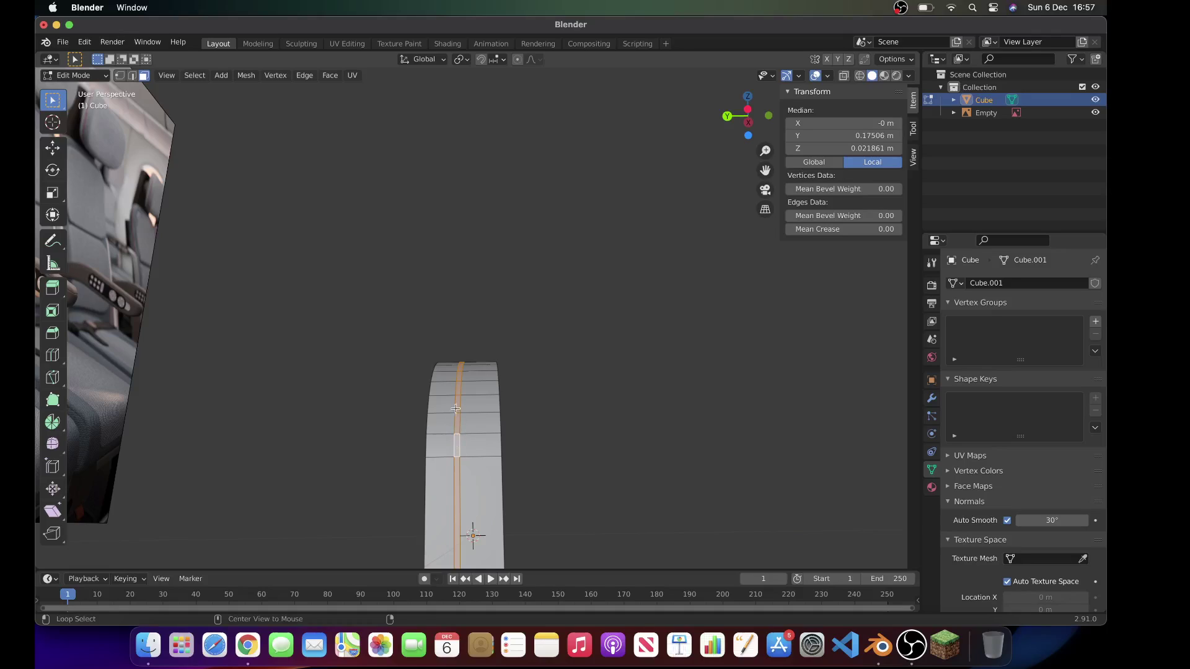
pyautogui.hscroll(10, 456, 447)
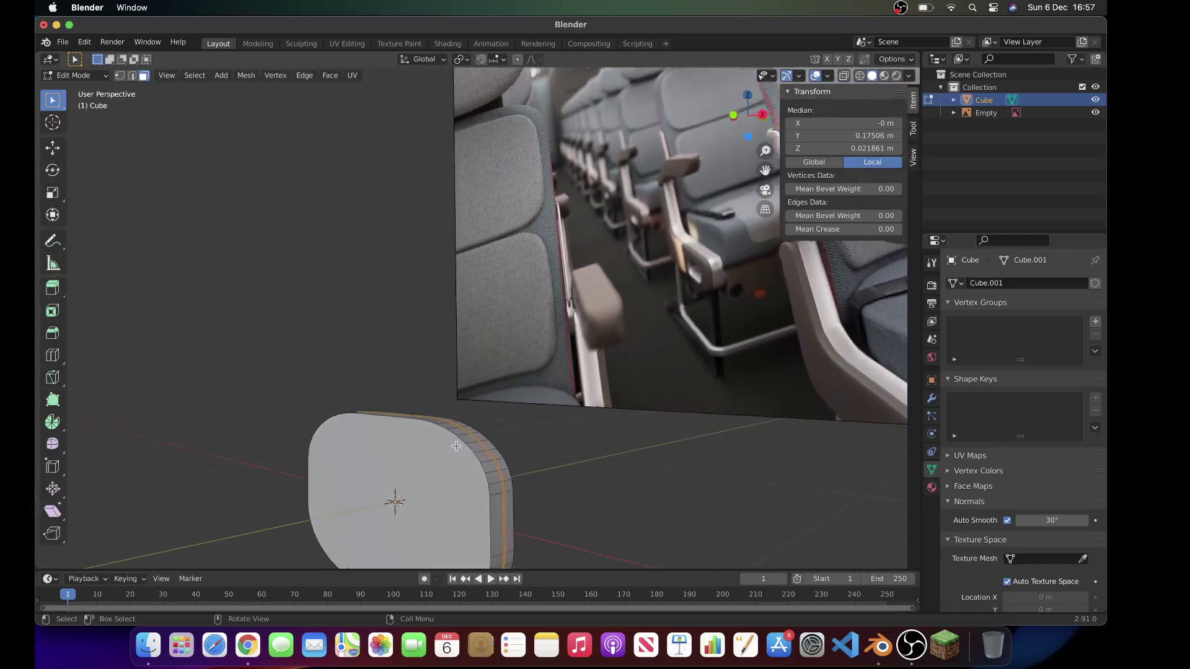
pyautogui.hotkey('alt', 'a')
pyautogui.keyDown('alt'); pyautogui.click(514, 477); pyautogui.keyUp('alt')
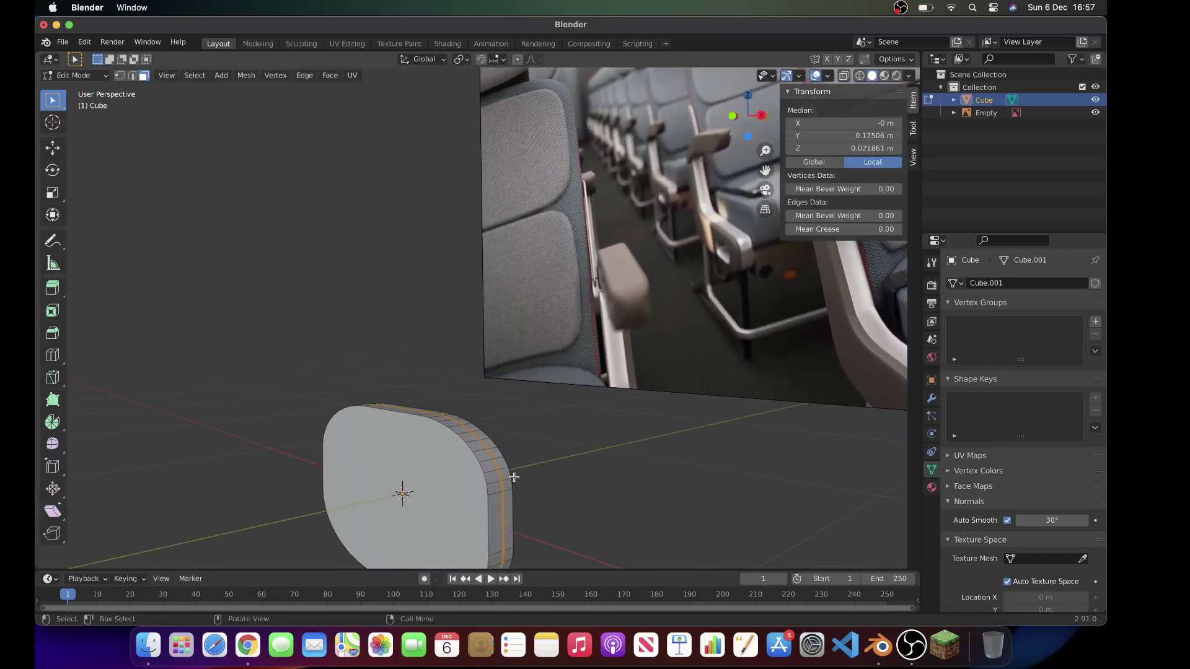
pyautogui.rightClick(514, 477)
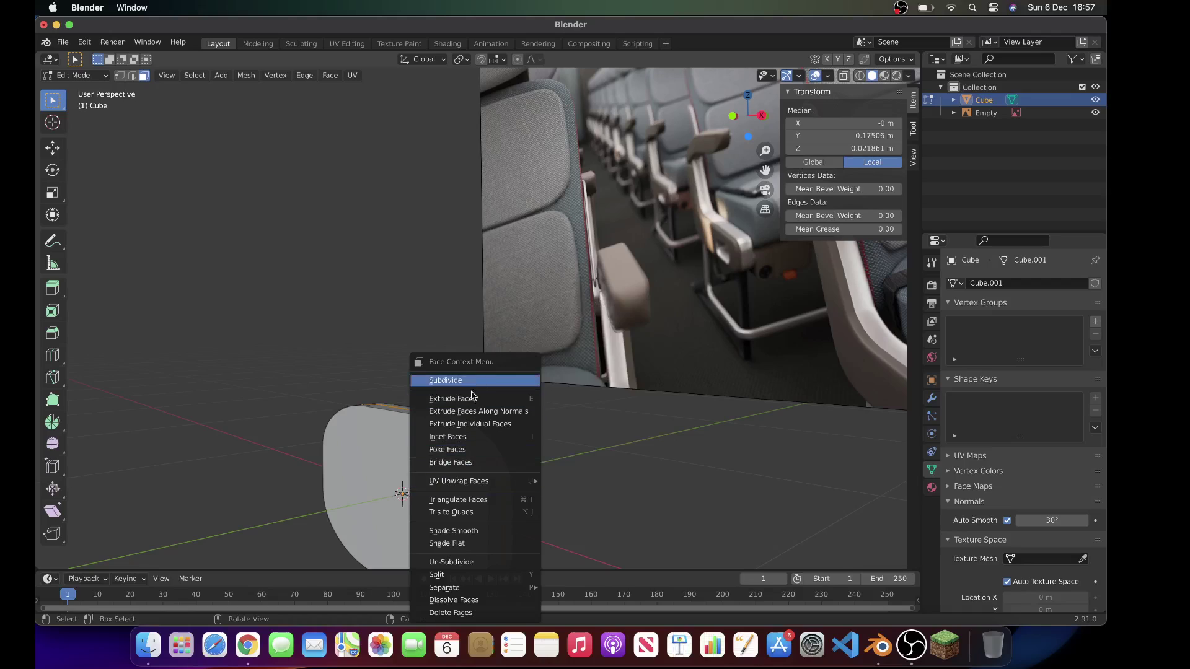
pyautogui.moveTo(488, 587)
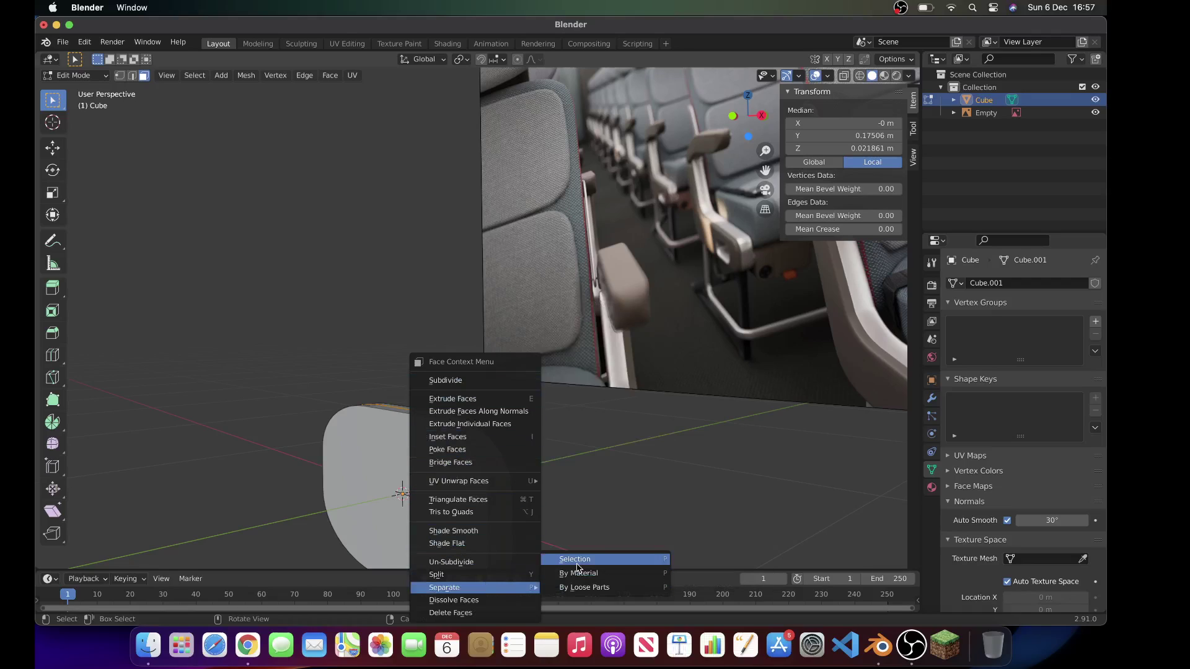
pyautogui.click(575, 560)
pyautogui.press('Tab')
# Step: Inspect the separated rim strip around the headrest slab and compare it with the seats in the reference photo
pyautogui.hscroll(8, 581, 510)
pyautogui.click(584, 511)
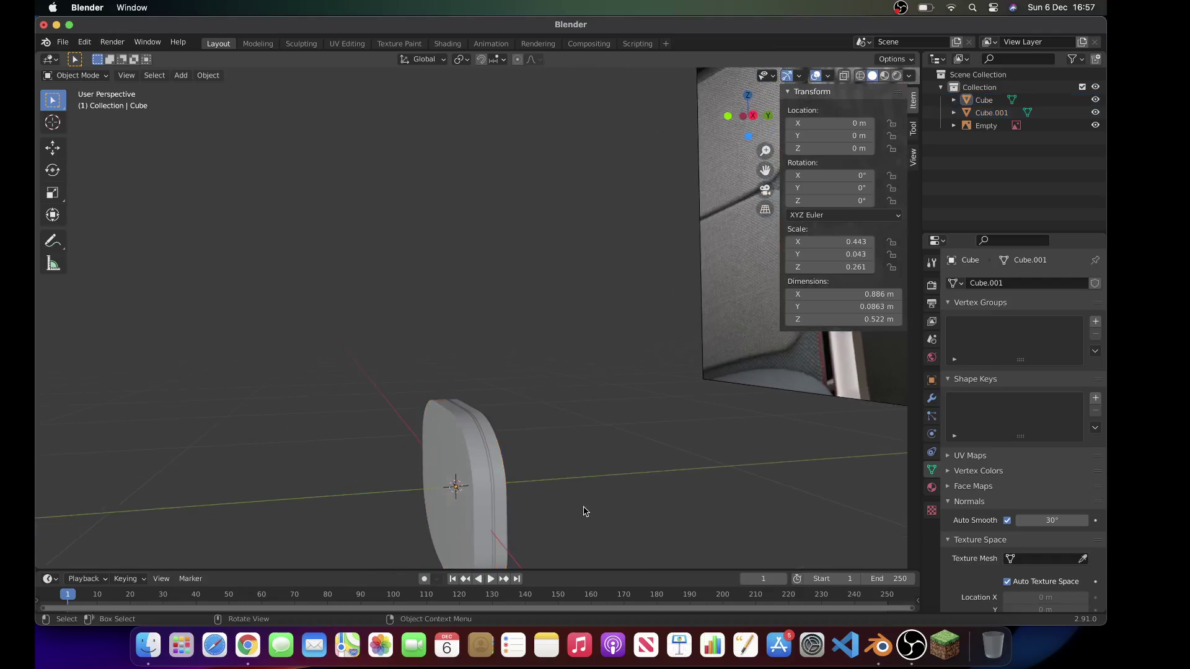
pyautogui.hscroll(6, 586, 511)
pyautogui.click(484, 494)
pyautogui.hscroll(10, 493, 489)
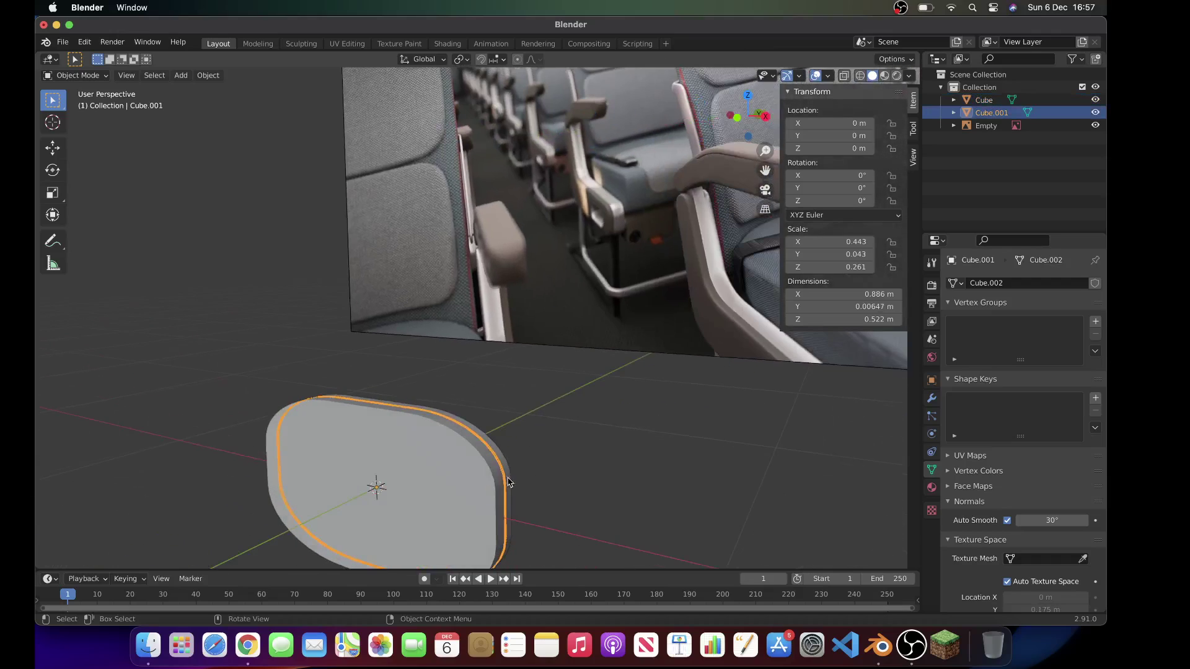
pyautogui.hscroll(10, 617, 474)
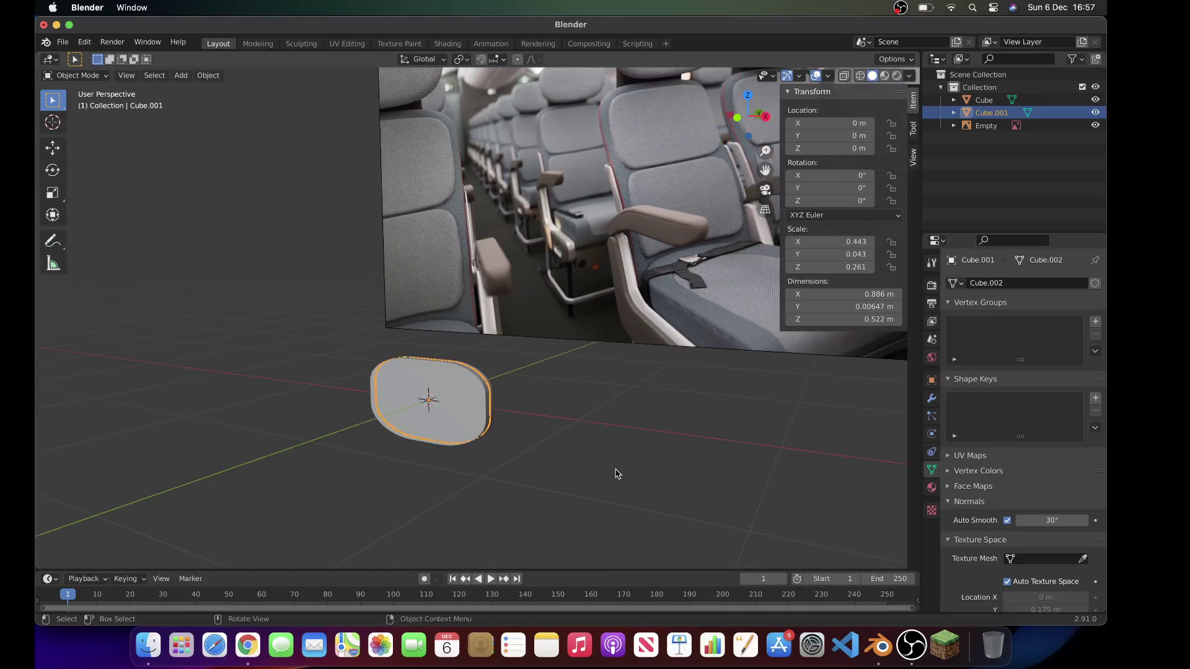
pyautogui.click(616, 474)
pyautogui.scroll(-10, 616, 473)
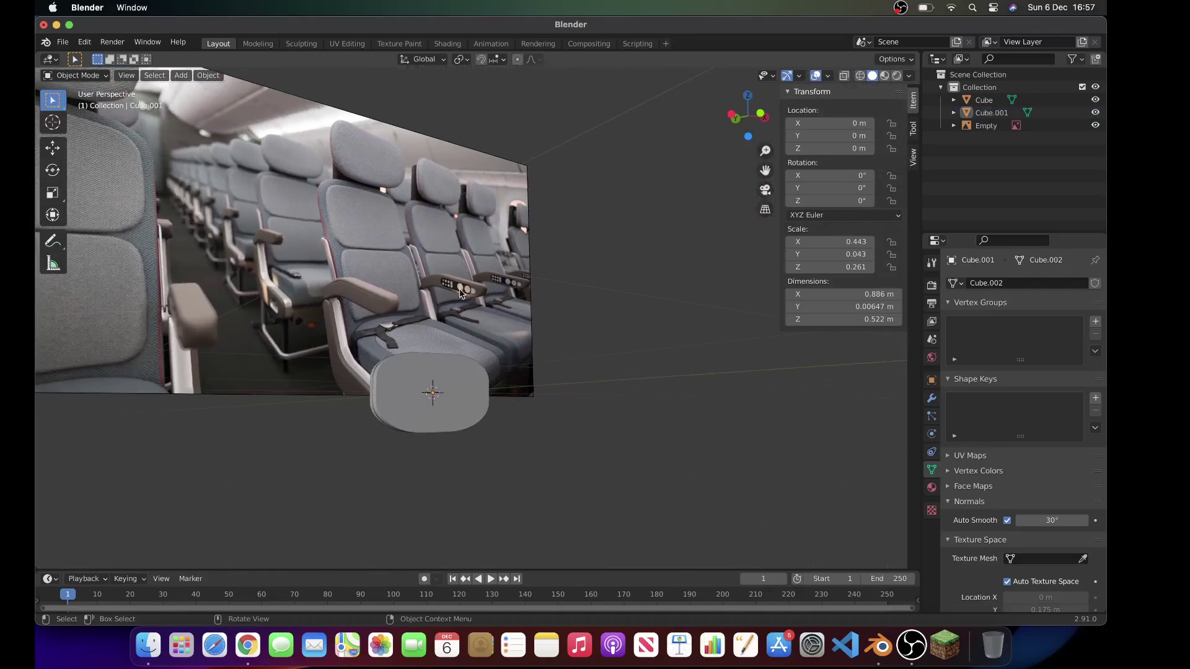
pyautogui.hscroll(10, 382, 234)
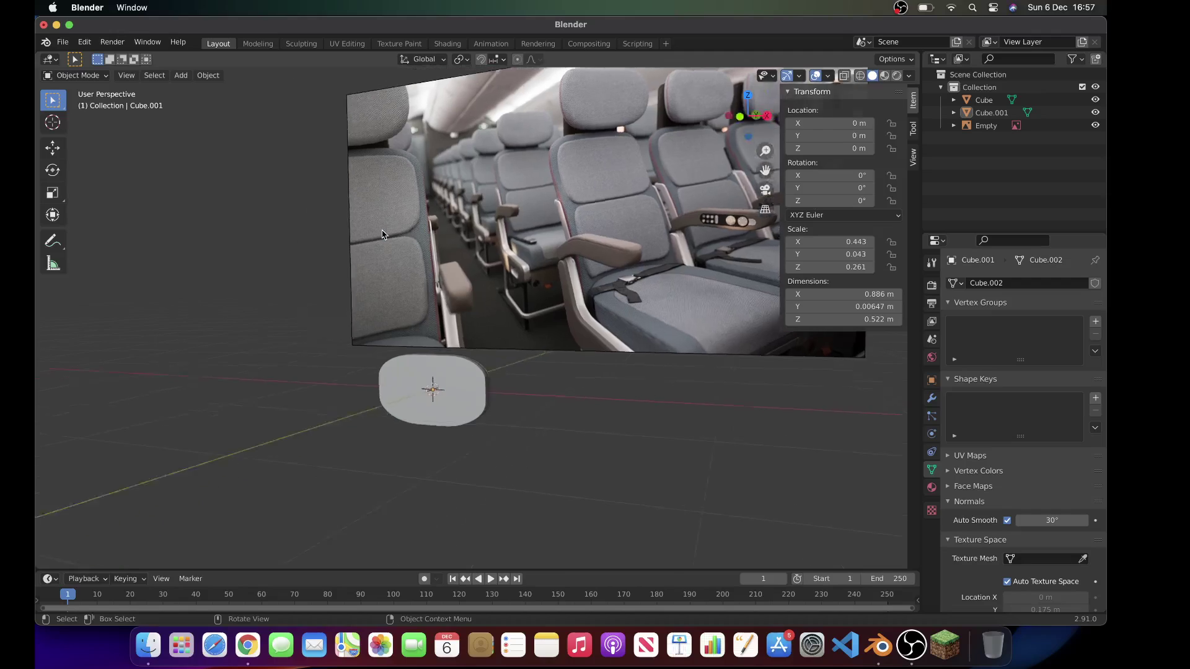
pyautogui.hscroll(5, 381, 234)
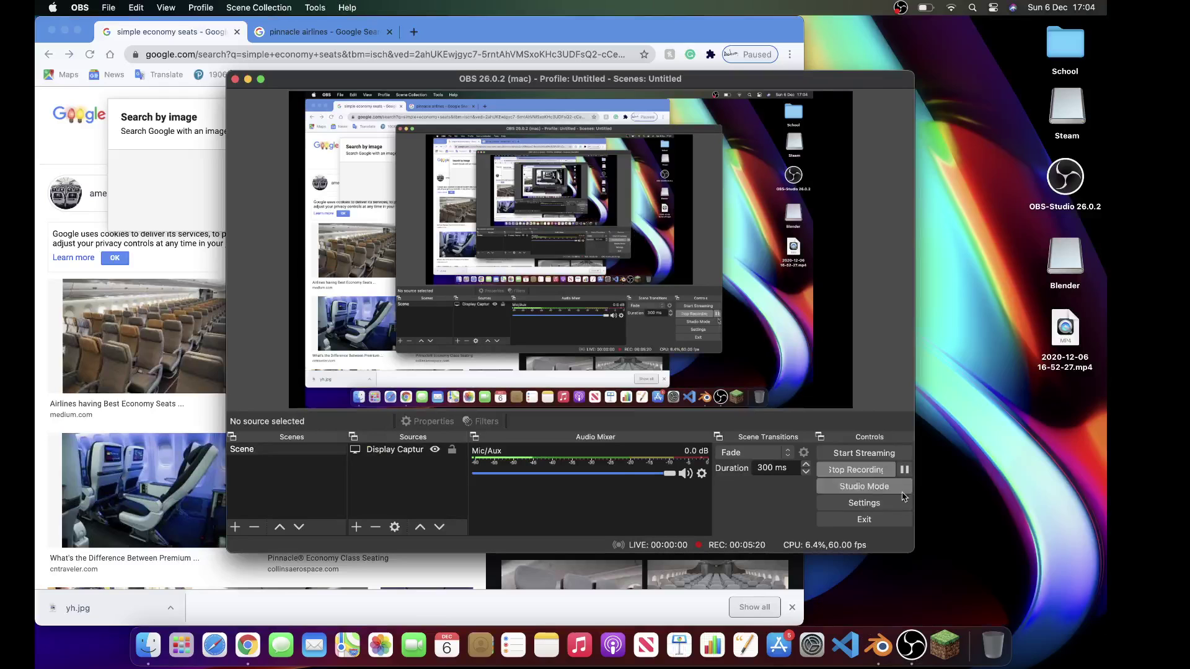
# Step: Switch back to Blender and add a cube uniformly scaled to about 0.138, moved about 0.14 m along Y behind the slab
pyautogui.click(879, 646)
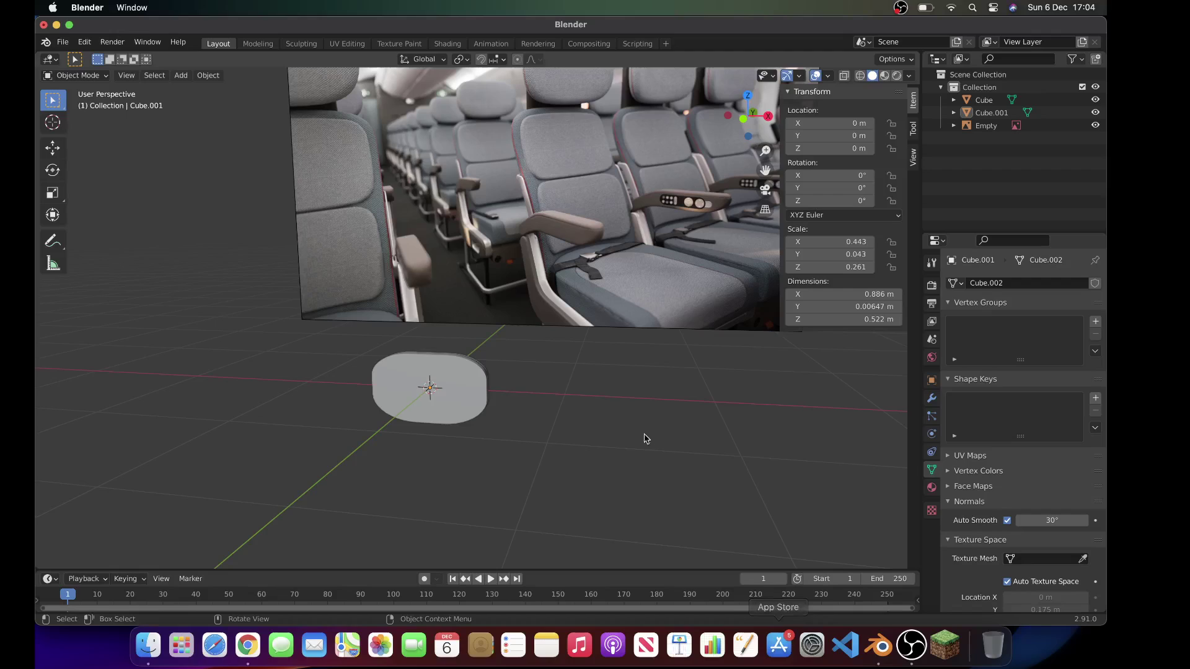
pyautogui.hscroll(-10, 637, 430)
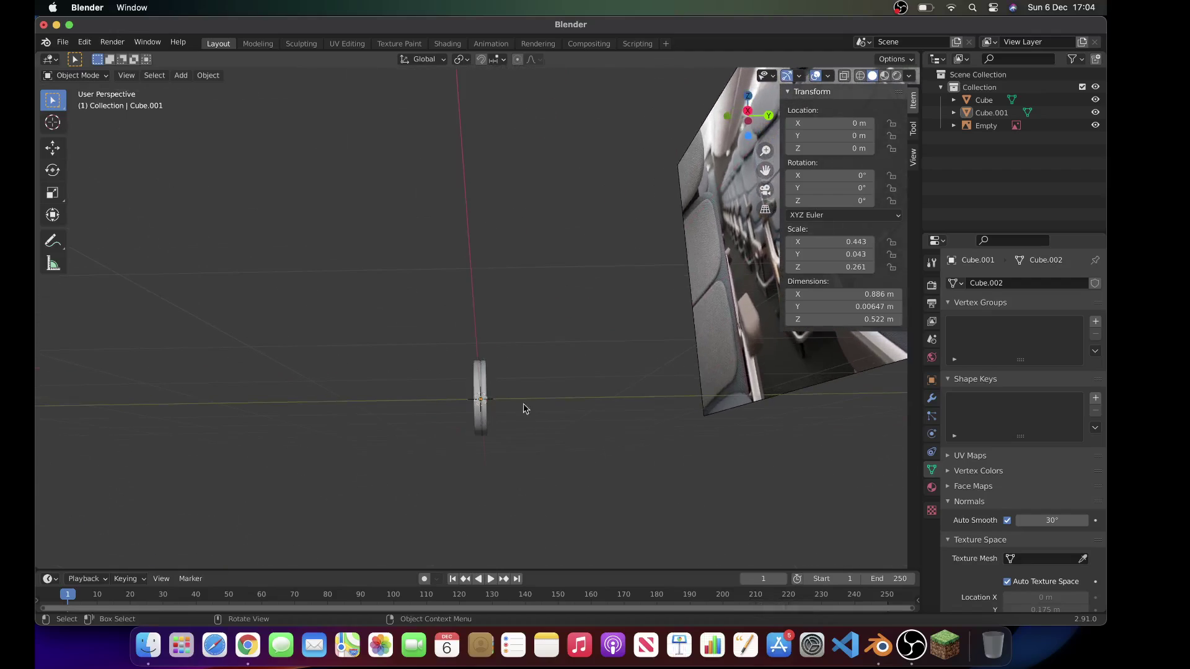
pyautogui.hscroll(-10, 524, 420)
pyautogui.hotkey('shift', 'a')
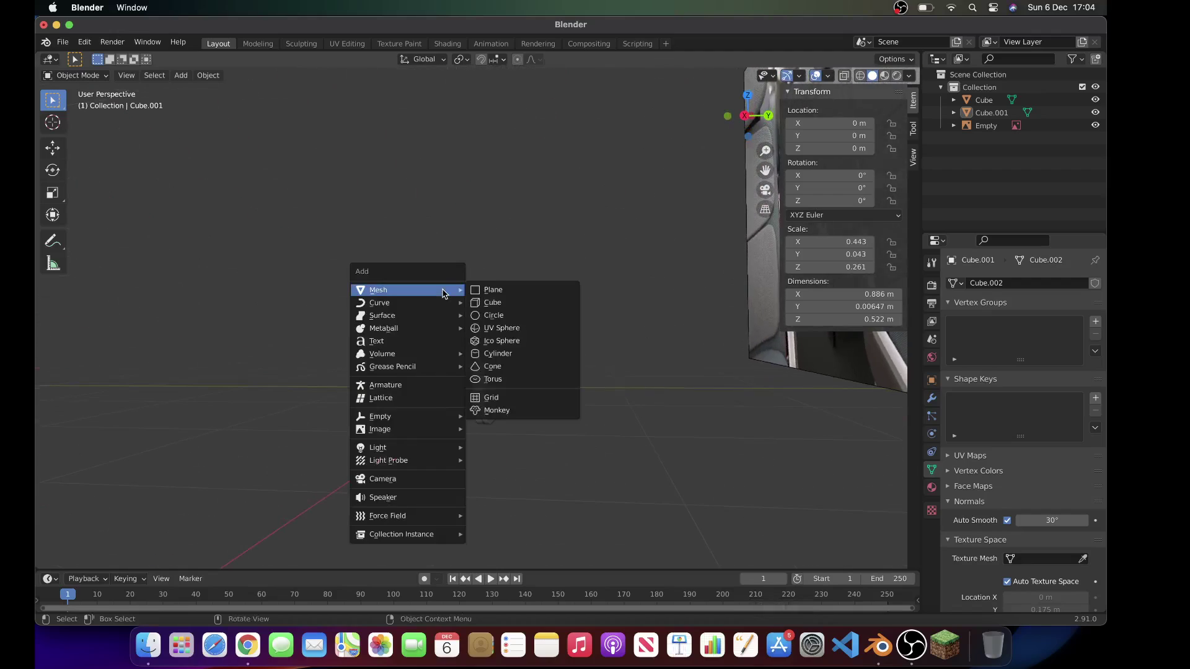
pyautogui.click(489, 303)
pyautogui.hscroll(-5, 546, 298)
pyautogui.press('s')
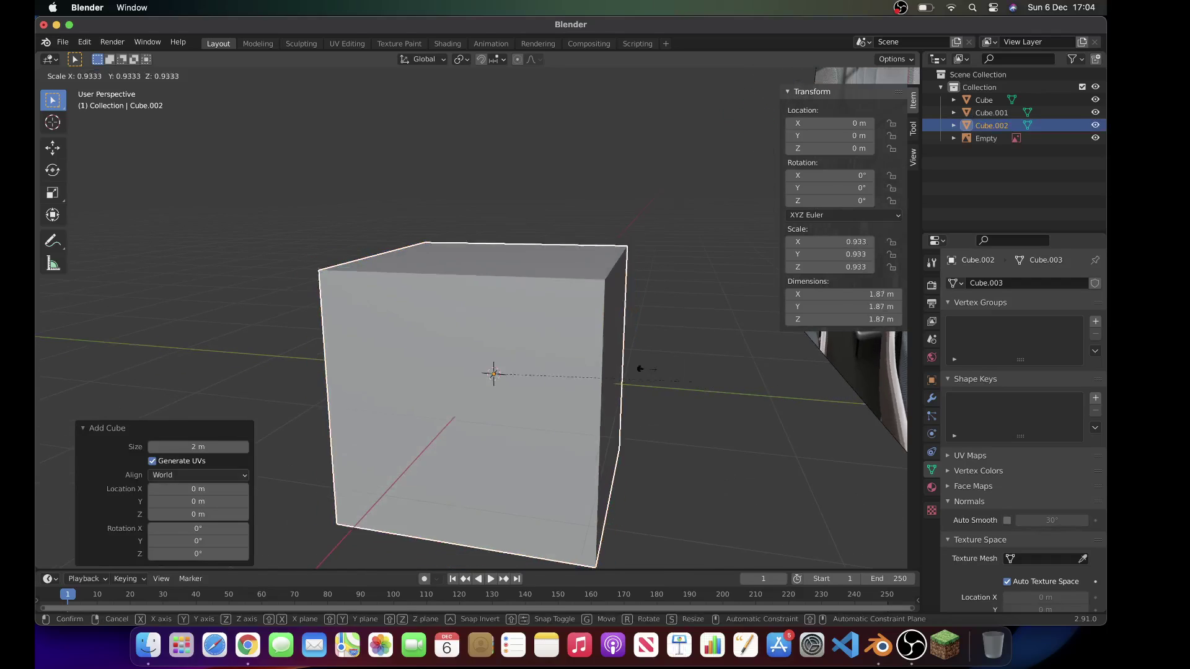
pyautogui.click(515, 372)
pyautogui.press('g')
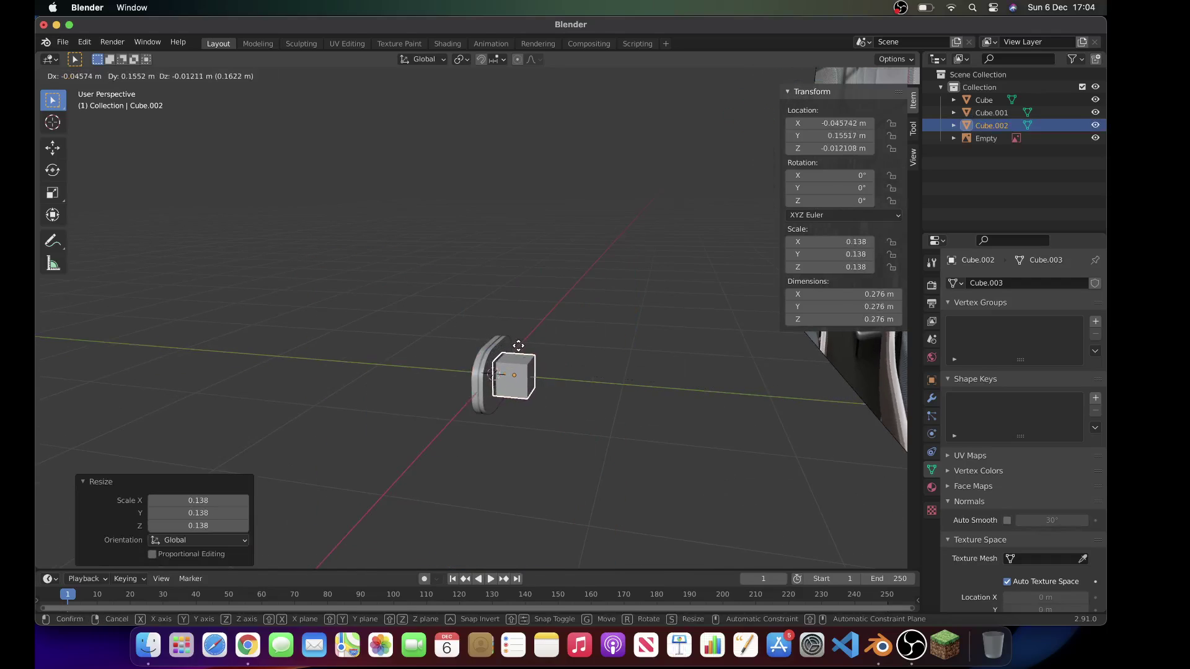
pyautogui.click(517, 345)
# Step: Scale the block by about 0.314 along Y and move it about 0.07 m in X, -0.093 m in Y and -0.174 m in Z
pyautogui.scroll(4, 563, 350)
pyautogui.press('s')
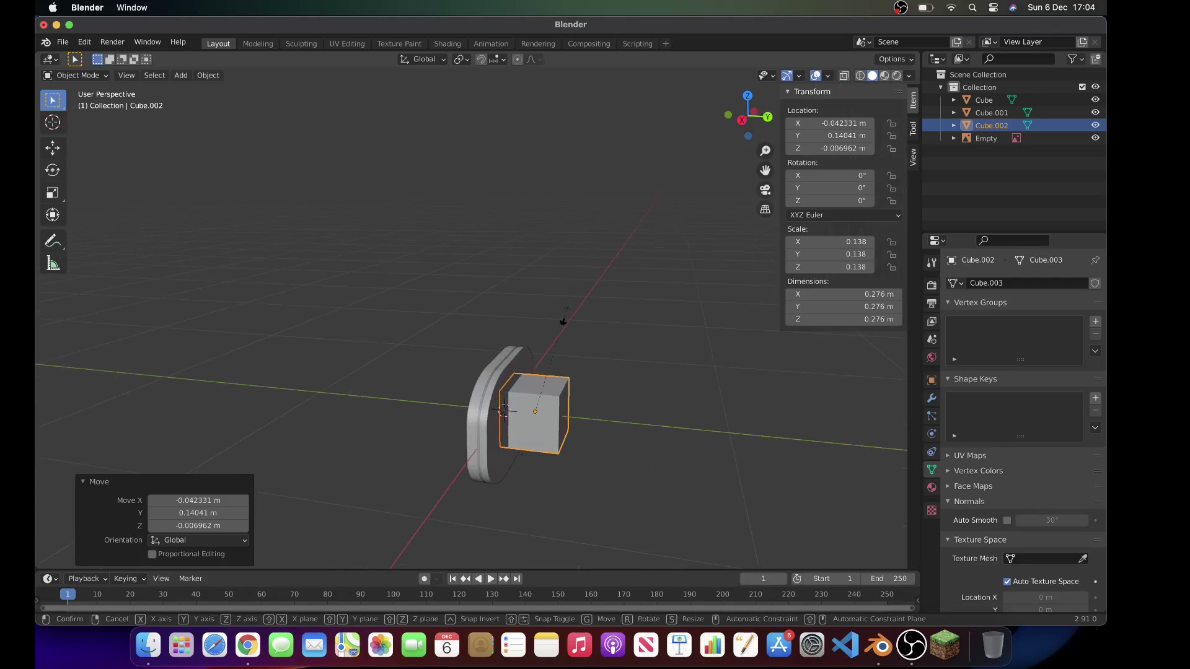
pyautogui.press('z')
pyautogui.press('x')
pyautogui.press('y')
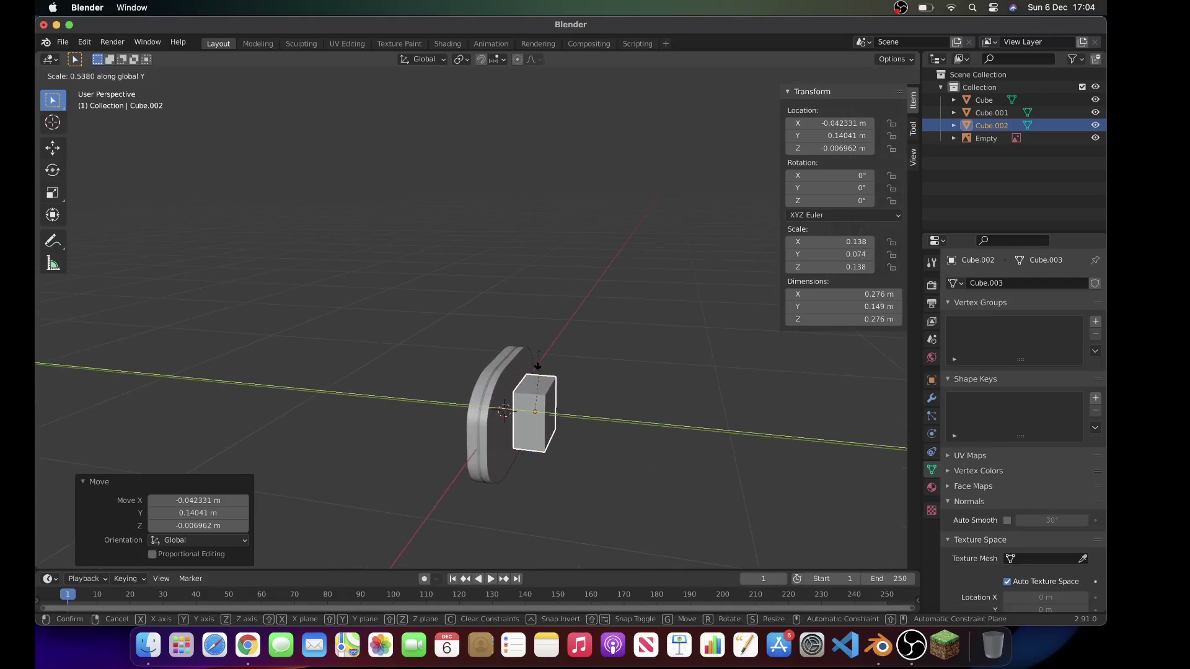
pyautogui.click(533, 385)
pyautogui.press('g')
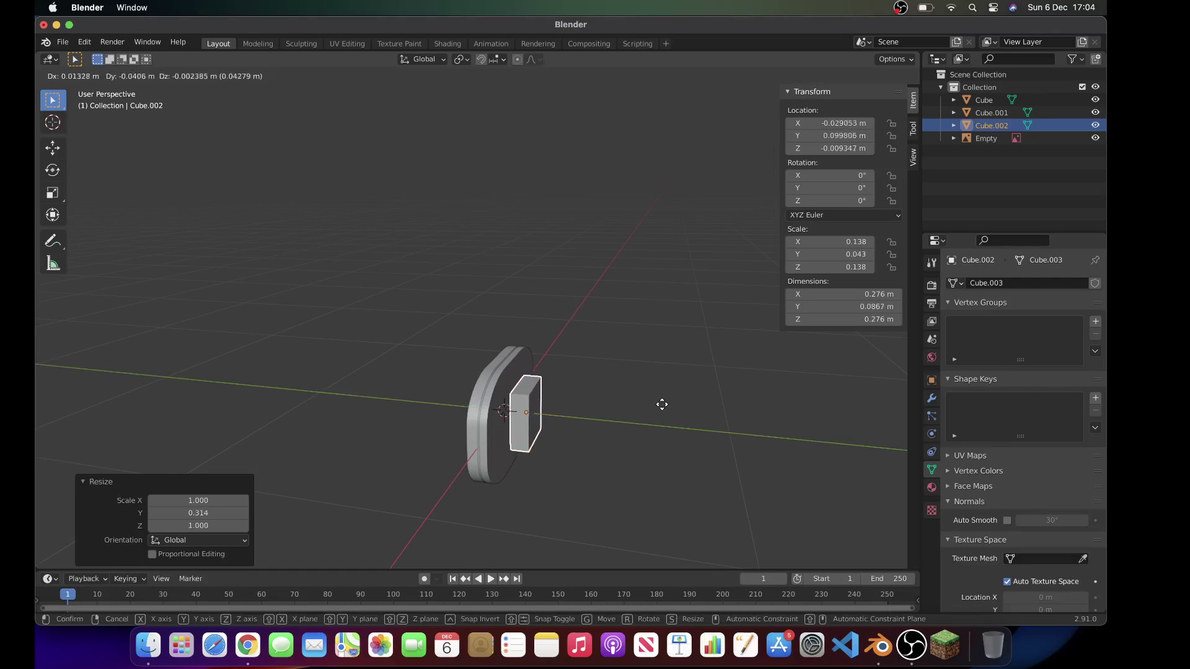
pyautogui.click(651, 446)
# Step: Widen the block by about 2.39 along X and shift it about -0.024 m in X to centre it beneath the headrest slab
pyautogui.hscroll(-10, 651, 446)
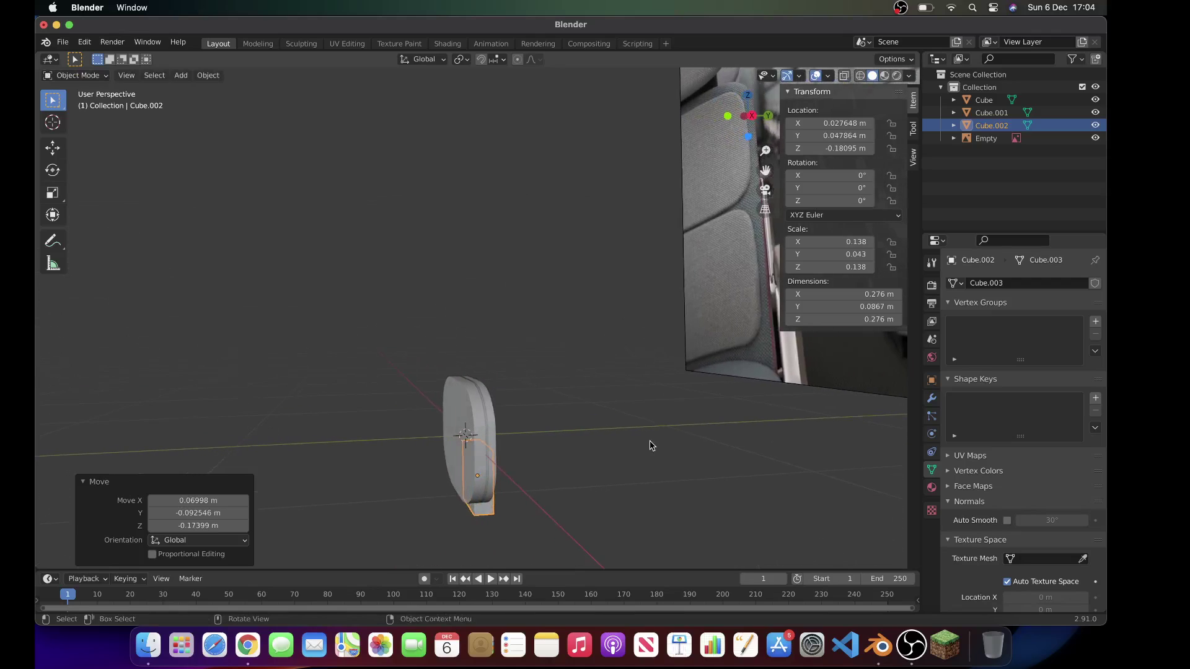
pyautogui.hscroll(5, 651, 446)
pyautogui.hscroll(5, 651, 445)
pyautogui.hscroll(-10, 743, 396)
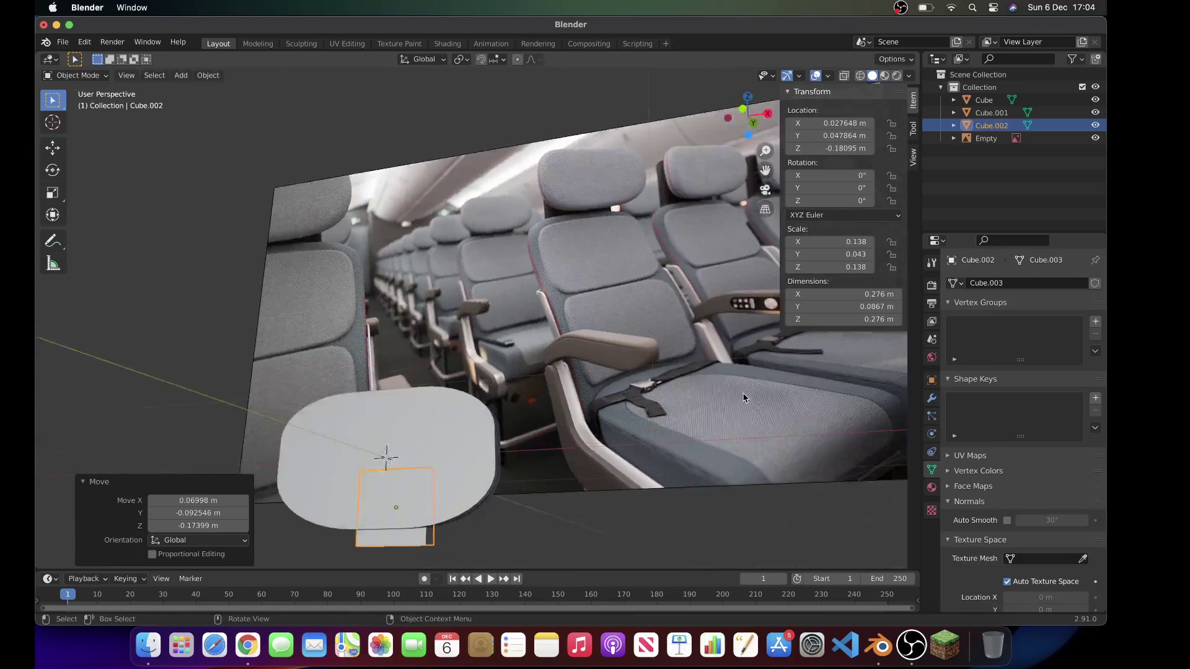
pyautogui.hscroll(10, 475, 239)
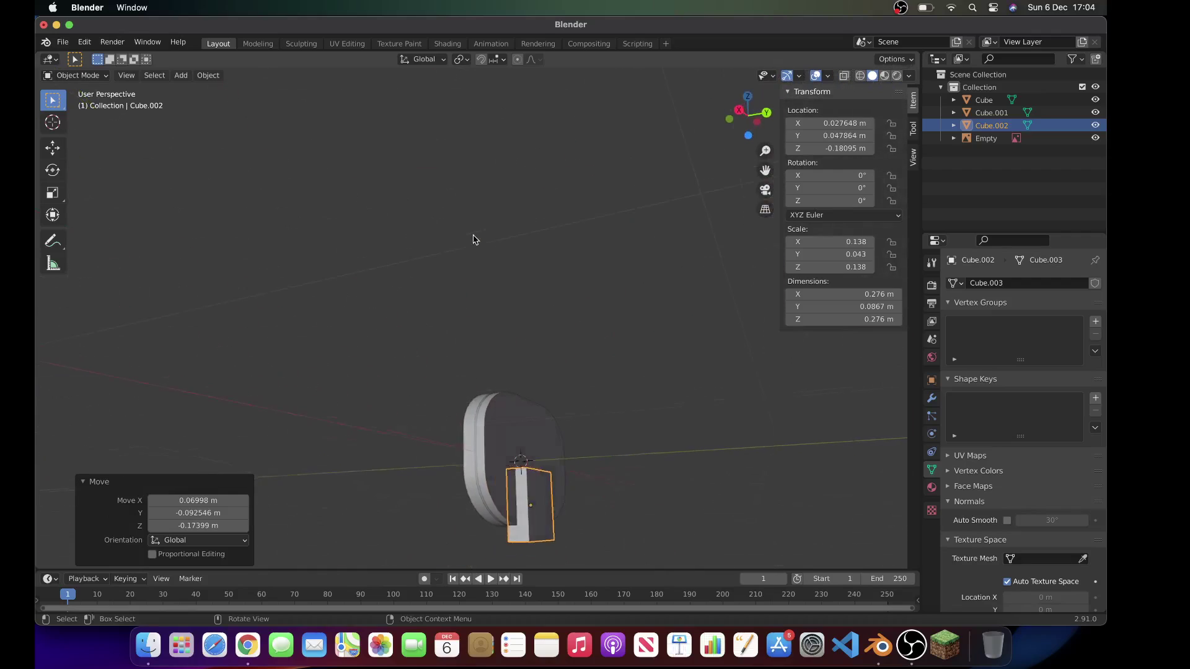
pyautogui.hscroll(3, 581, 239)
pyautogui.press('s')
pyautogui.press('z')
pyautogui.press('x')
pyautogui.click(90, 79)
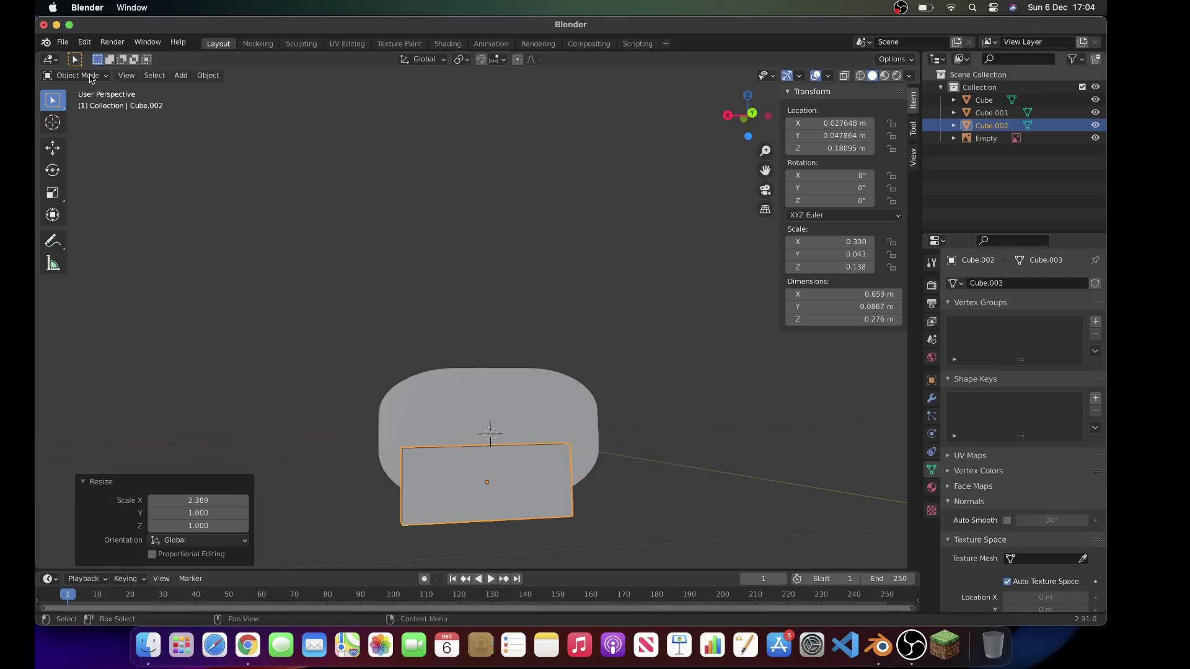
pyautogui.press('g')
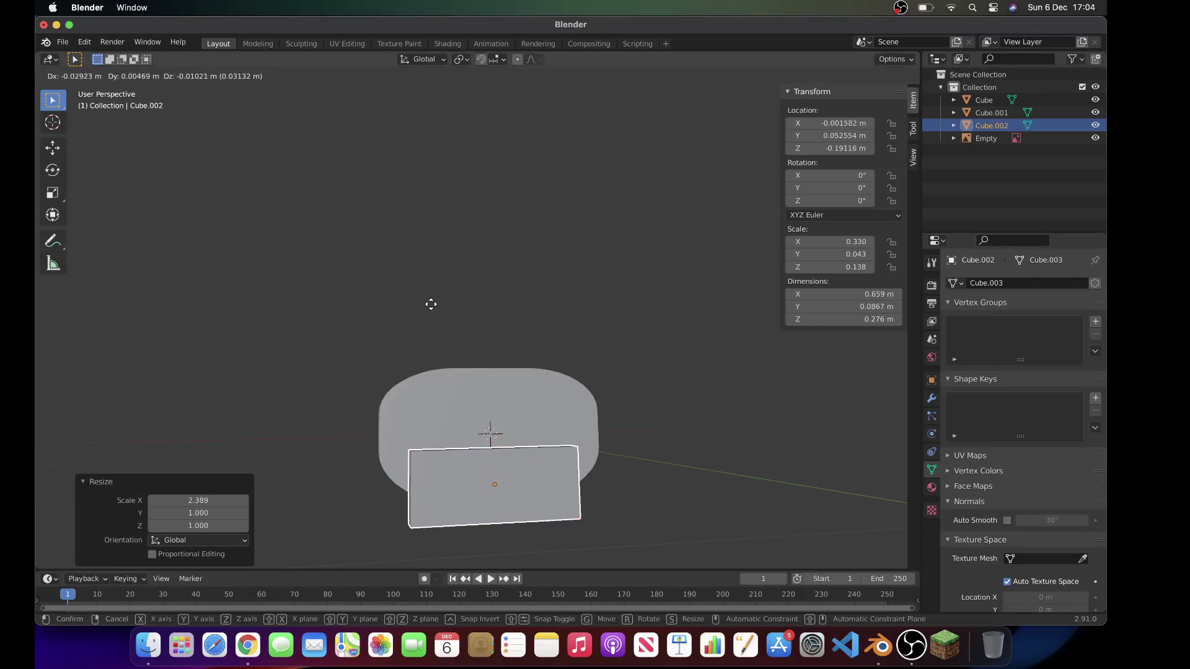
pyautogui.click(432, 308)
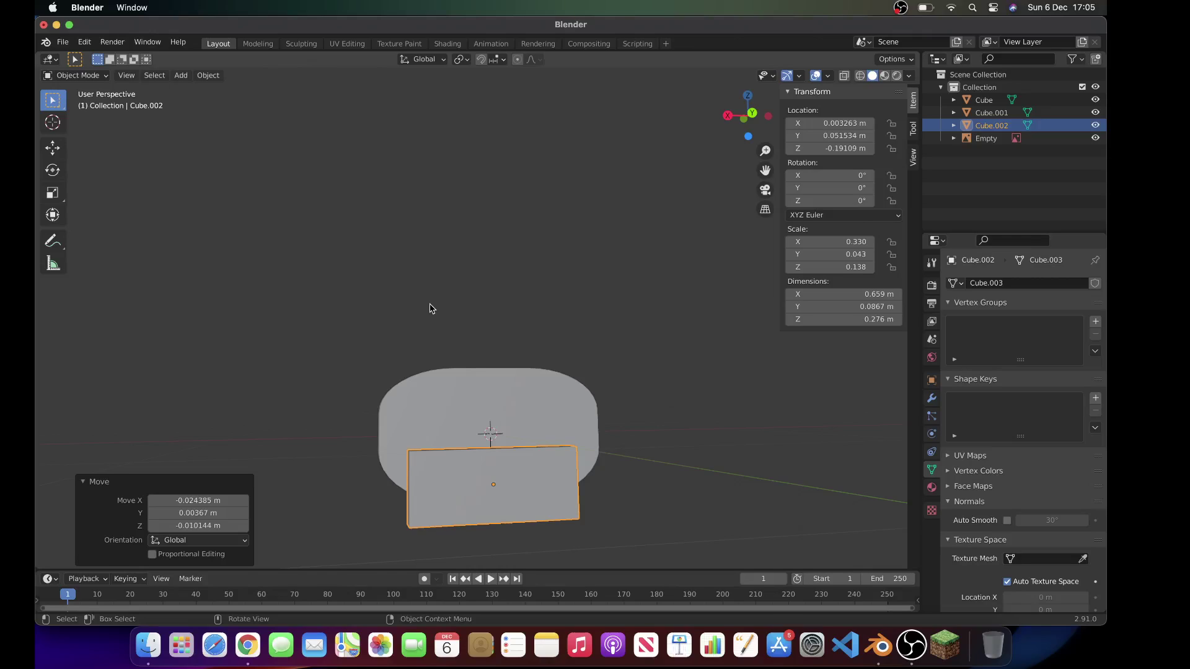
# Step: Switch to Chrome, enlarge the window, browse the related economy-seat photos for headrest reference and close the search-by-image box
pyautogui.hscroll(10, 432, 309)
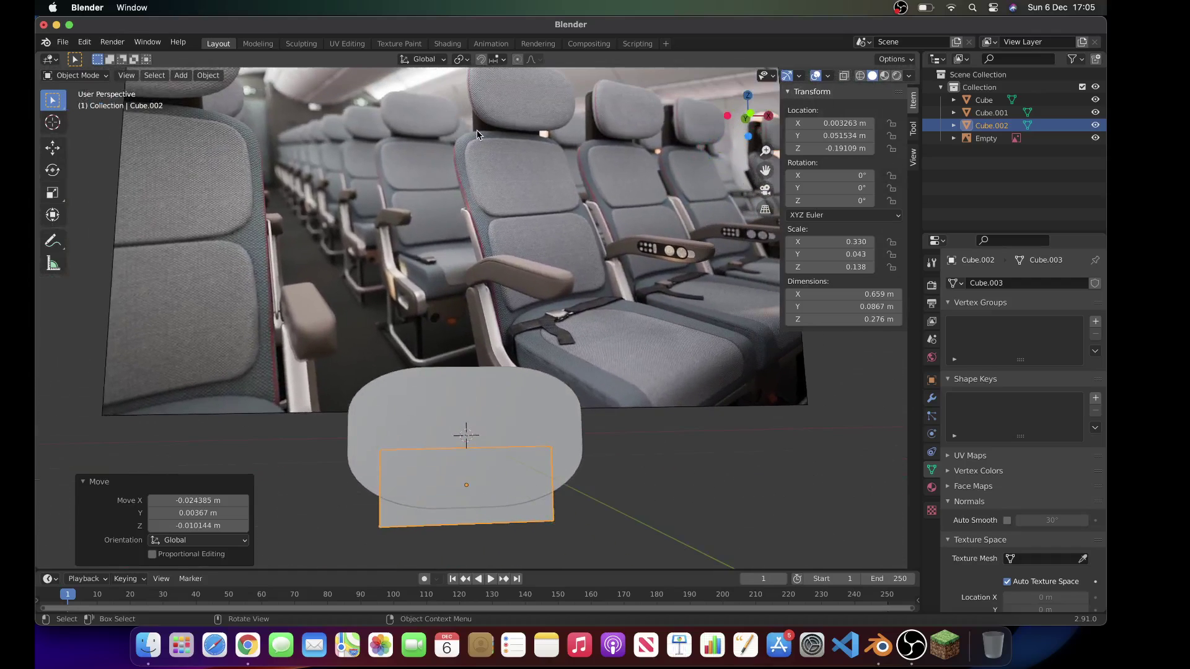
pyautogui.press('super+h')
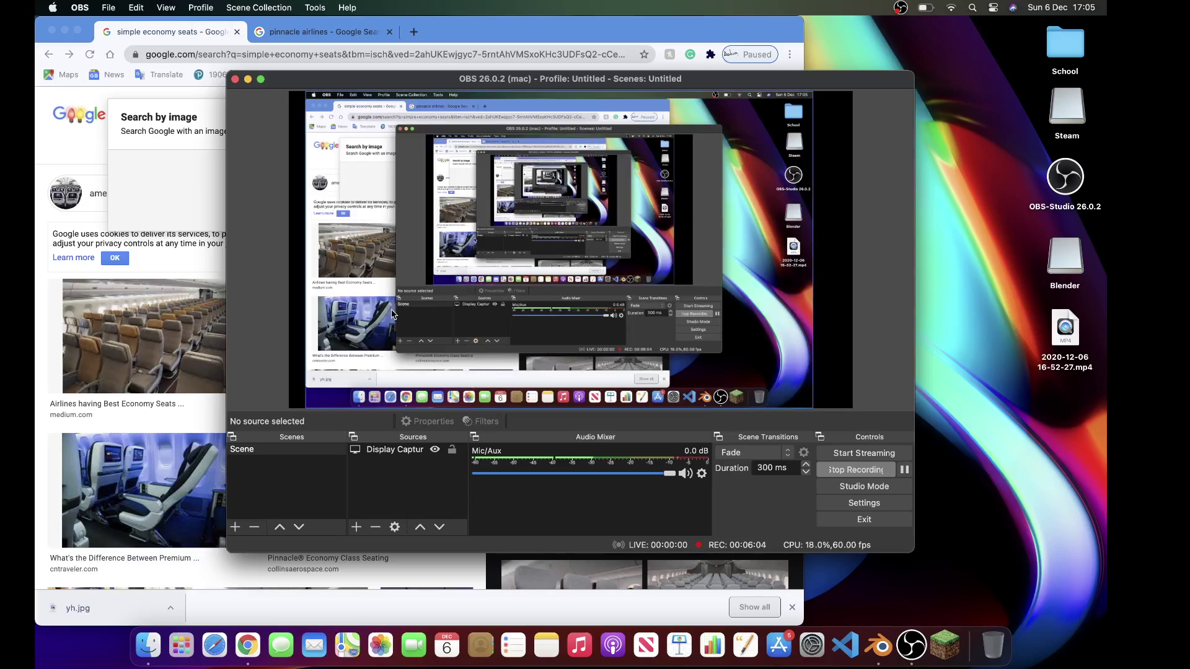
pyautogui.click(151, 277)
pyautogui.scroll(-3, 565, 350)
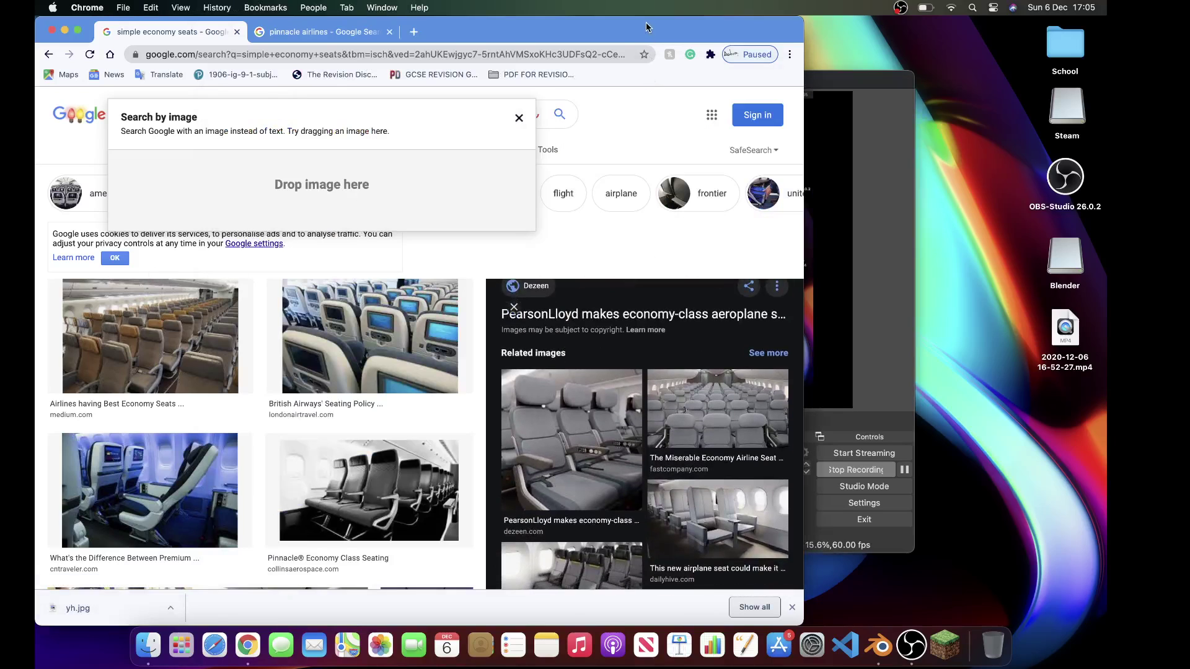
pyautogui.doubleClick(648, 26)
pyautogui.scroll(-1, 934, 438)
pyautogui.scroll(-1, 935, 437)
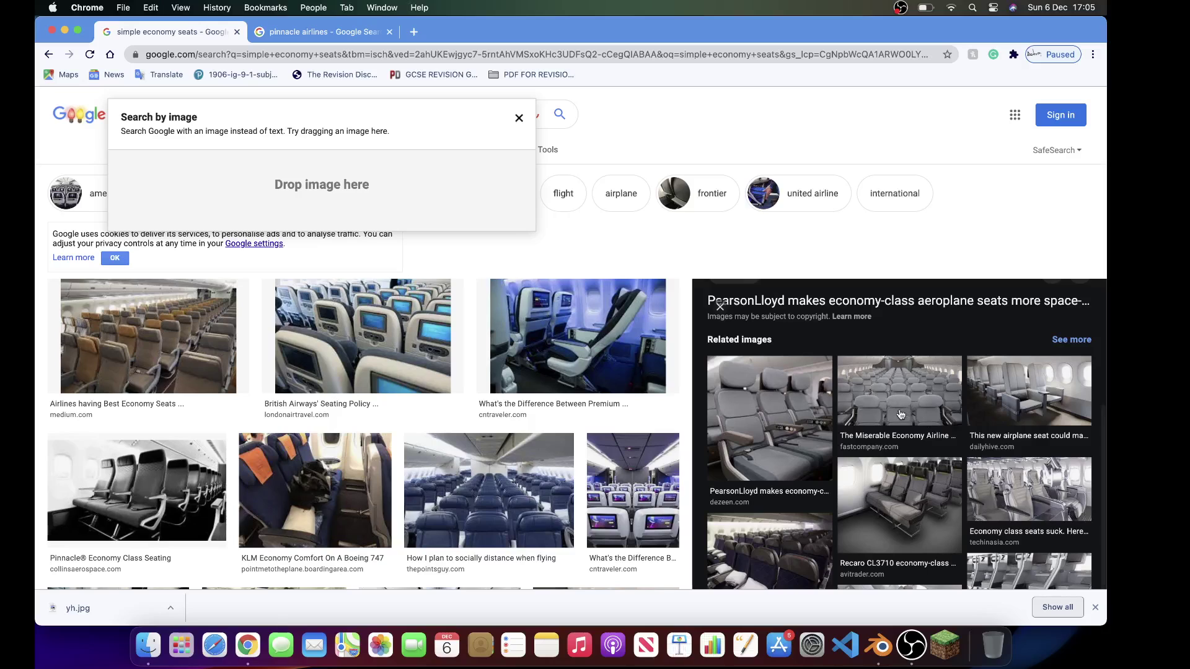
pyautogui.scroll(-1, 904, 438)
pyautogui.scroll(3, 903, 438)
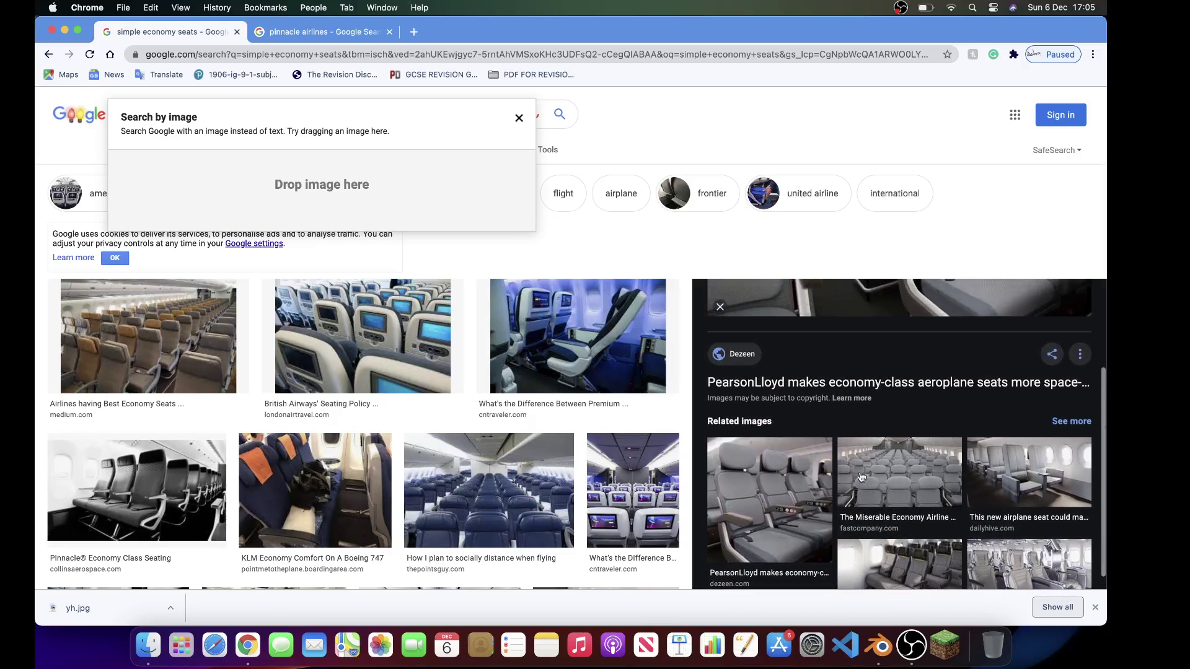
pyautogui.click(518, 118)
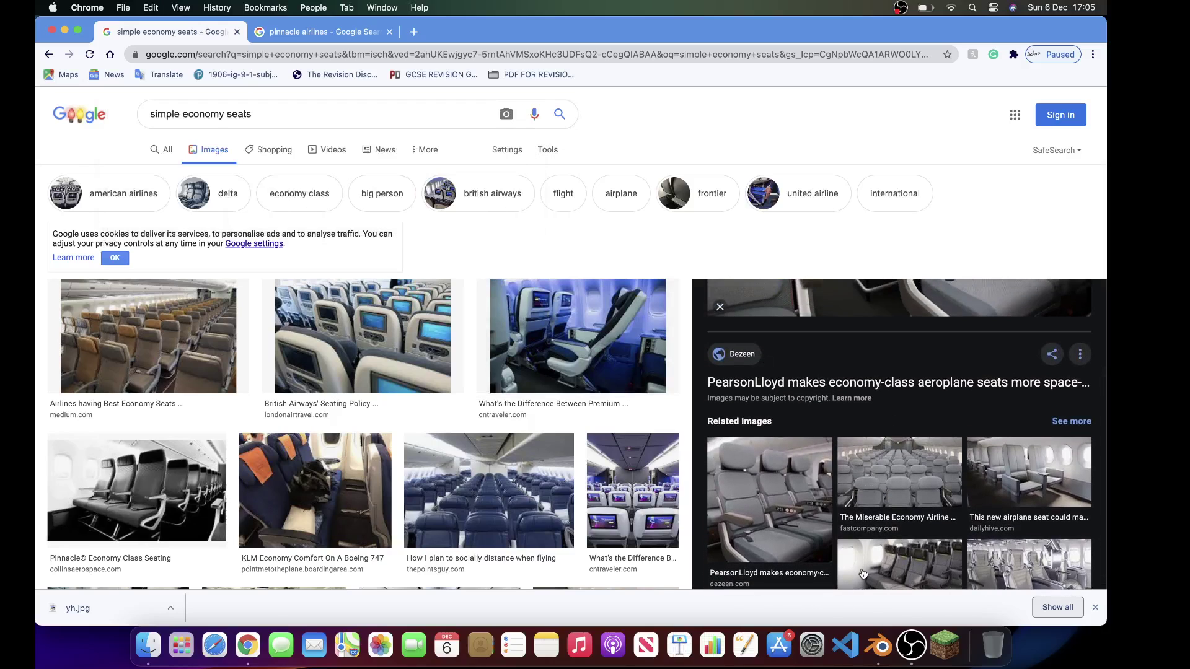
# Step: Return to Blender, flatten the block along Y into a thin panel about 0.004 m thick and leave it deselected
pyautogui.click(878, 646)
pyautogui.hscroll(5, 729, 499)
pyautogui.hscroll(-5, 729, 500)
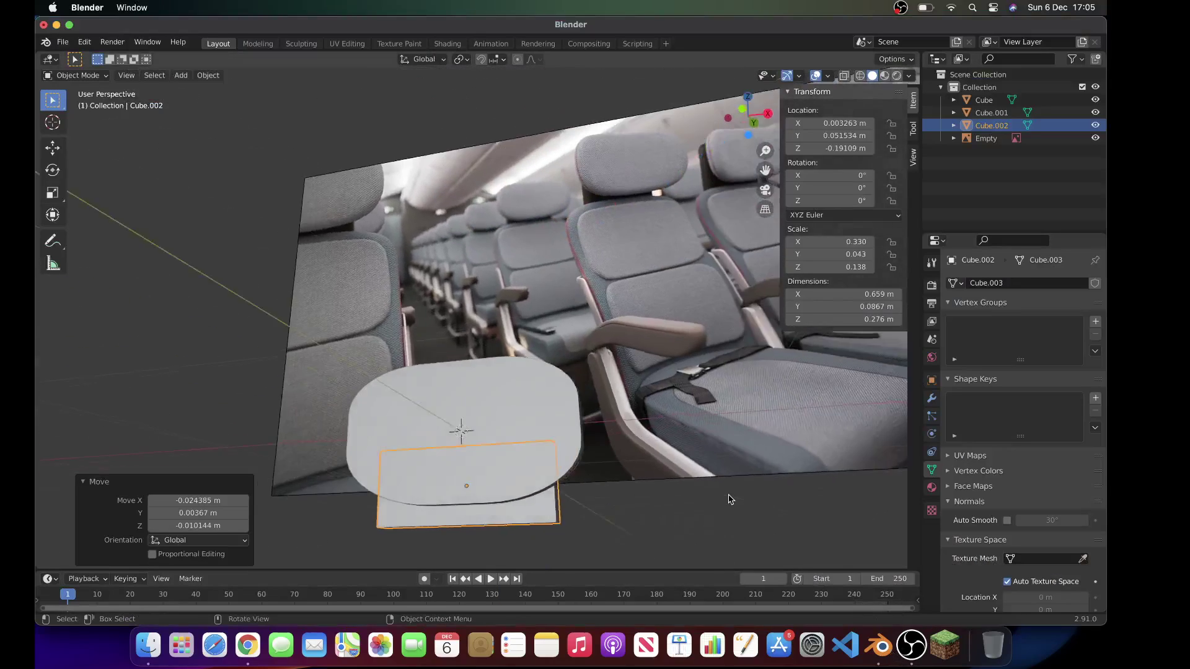
pyautogui.hscroll(5, 729, 499)
pyautogui.hscroll(2, 729, 499)
pyautogui.press('s')
pyautogui.press('y')
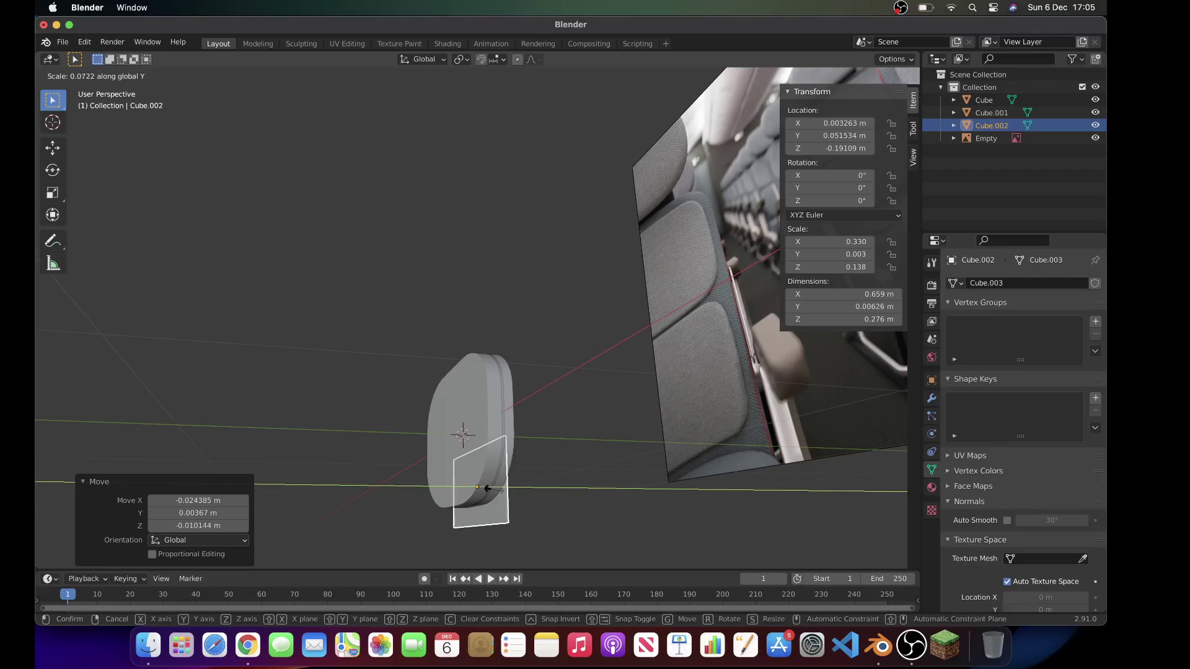
pyautogui.click(489, 491)
pyautogui.hscroll(-3, 545, 492)
pyautogui.click(550, 491)
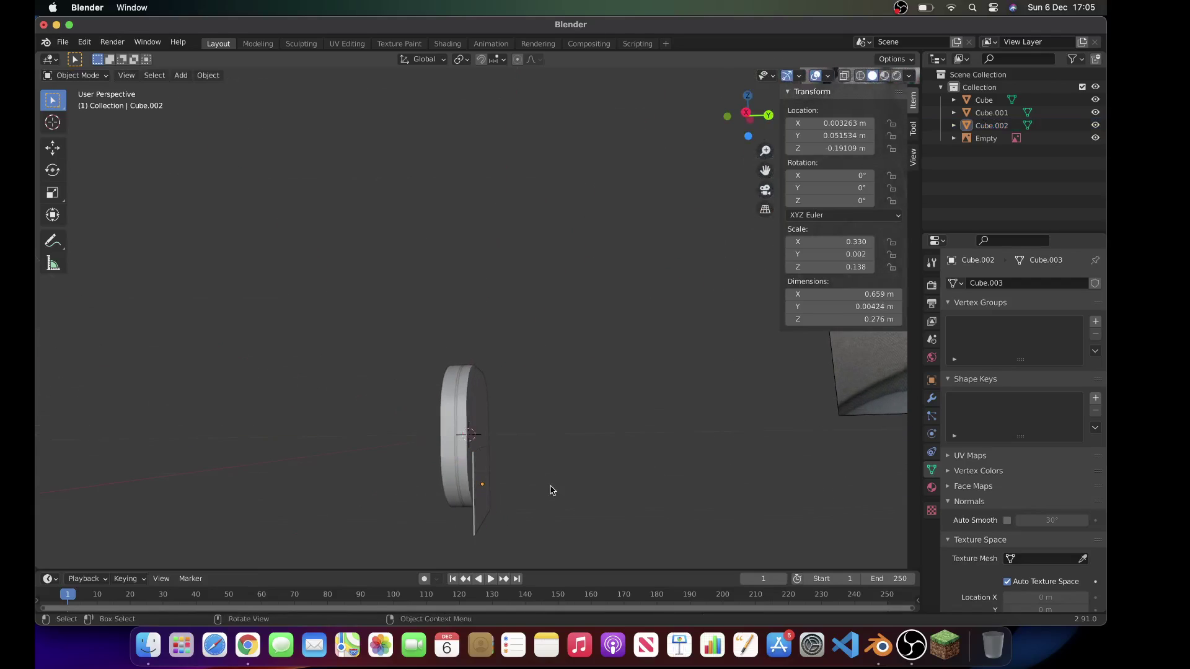
pyautogui.hscroll(3, 551, 491)
pyautogui.click(495, 522)
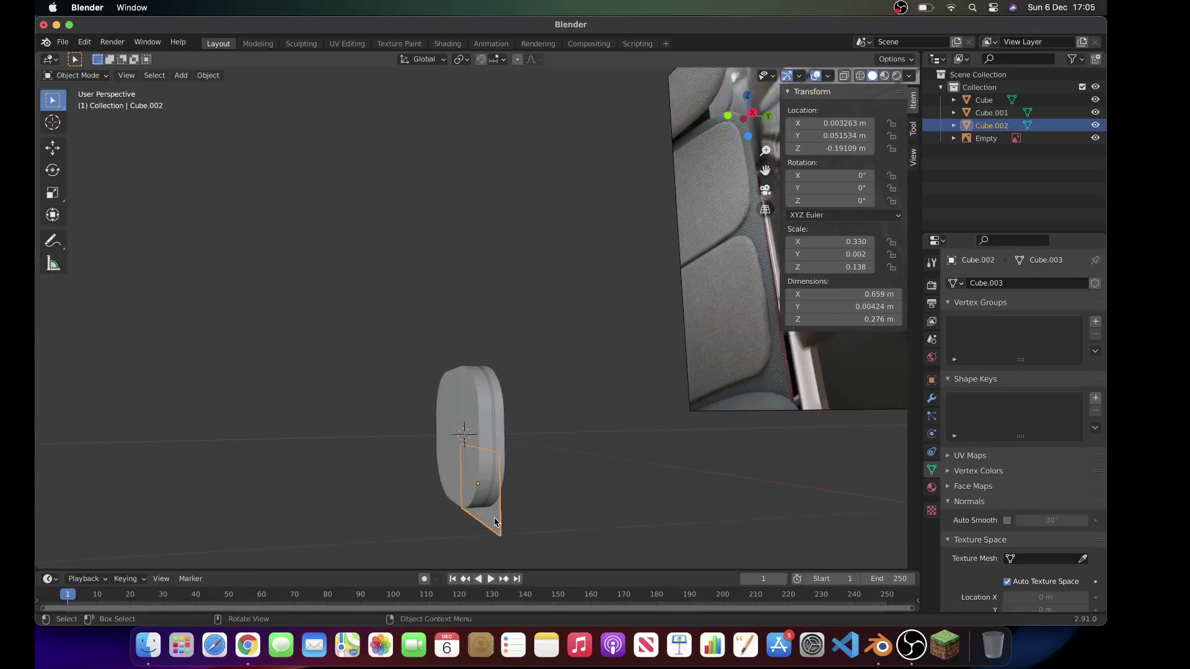
pyautogui.click(608, 495)
# Step: In front orthographic view, stretch the thin panel along Z to a scale of 0.208 and lower it by about 0.056 m
pyautogui.hscroll(-5, 608, 495)
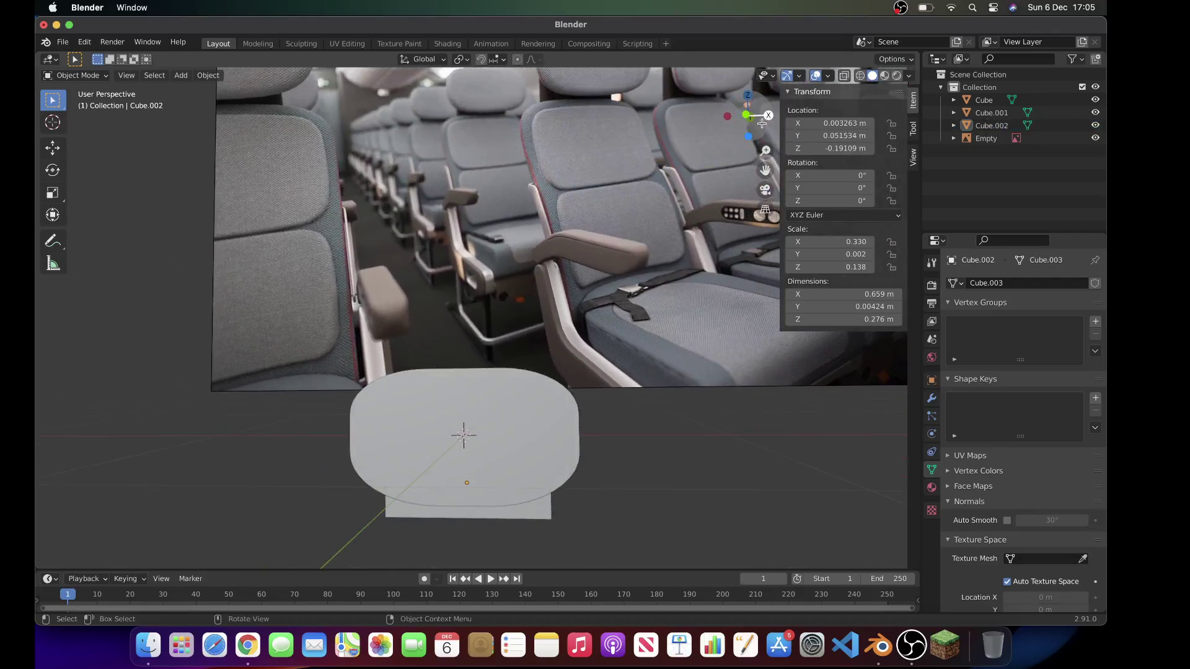
pyautogui.click(746, 116)
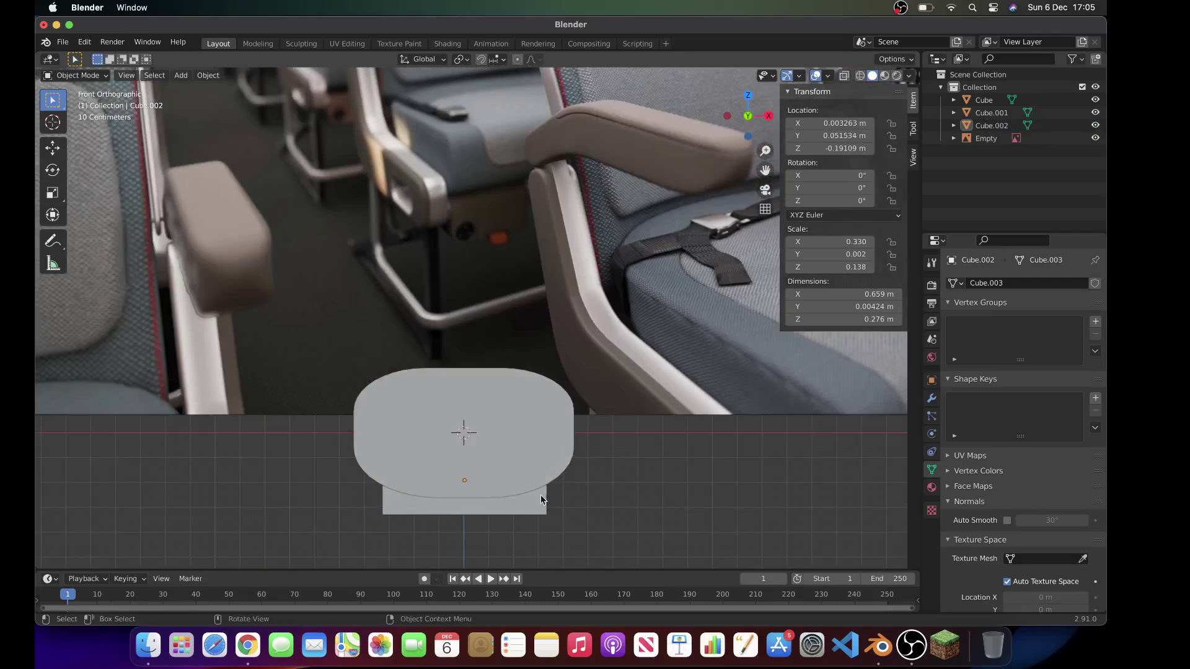
pyautogui.click(548, 498)
pyautogui.press('s')
pyautogui.press('z')
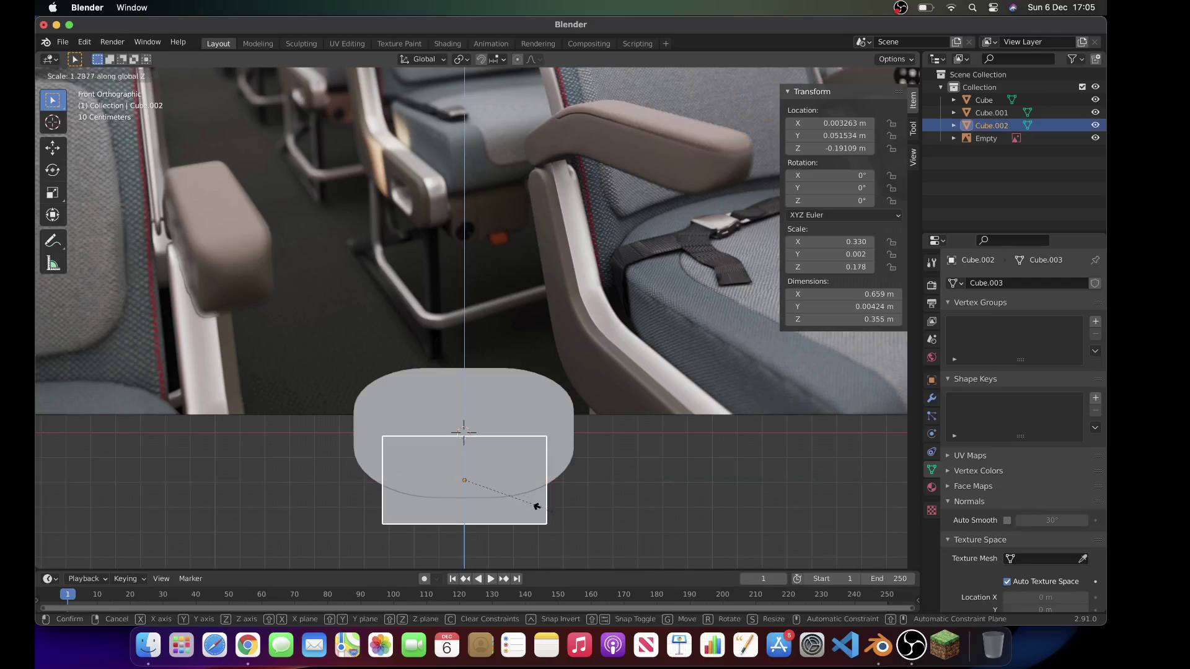
pyautogui.click(553, 515)
pyautogui.press('z')
pyautogui.click(554, 529)
# Step: Raise the thin panel about 0.087 m along Z behind the headrest slab
pyautogui.scroll(-5, 617, 494)
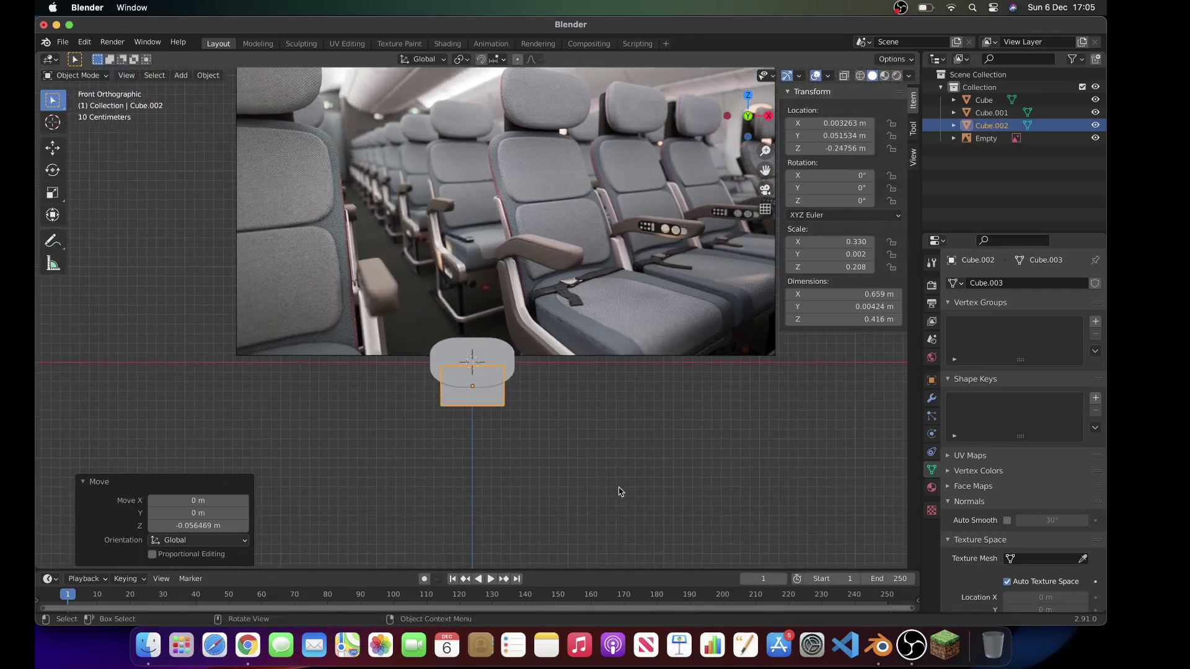
pyautogui.press('g')
pyautogui.press('z')
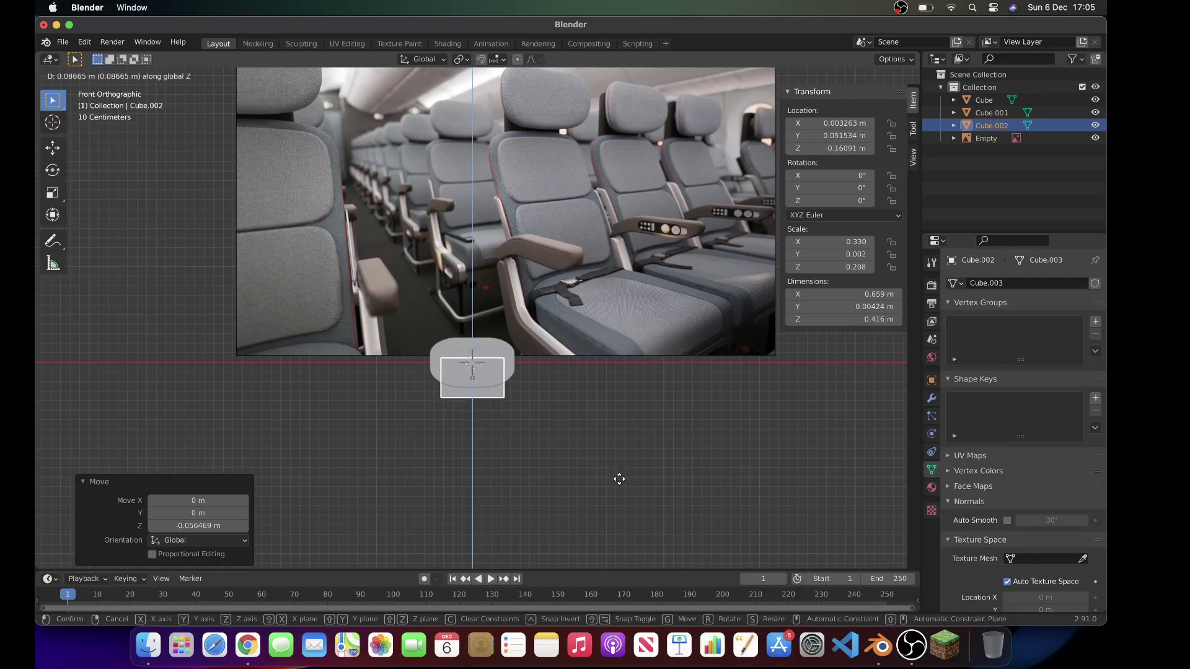
pyautogui.click(619, 478)
# Step: Place the 3D cursor on the exposed lower part of the thin panel beneath the headrest
pyautogui.hscroll(5, 619, 481)
pyautogui.hscroll(10, 621, 482)
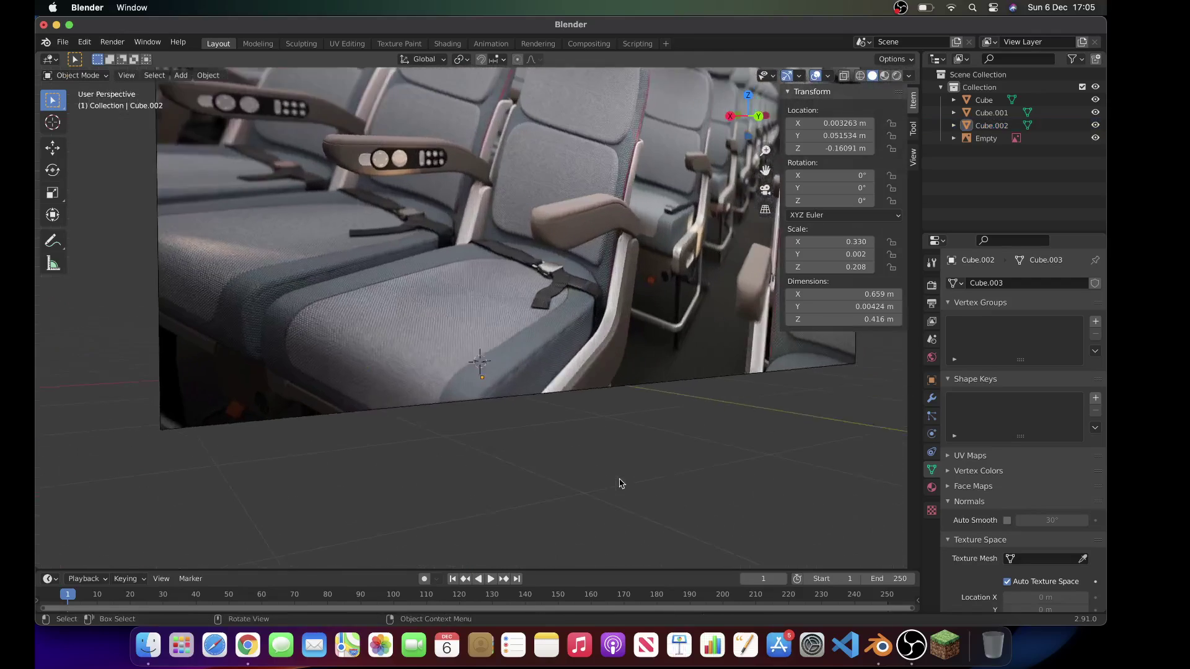
pyautogui.hscroll(15, 621, 483)
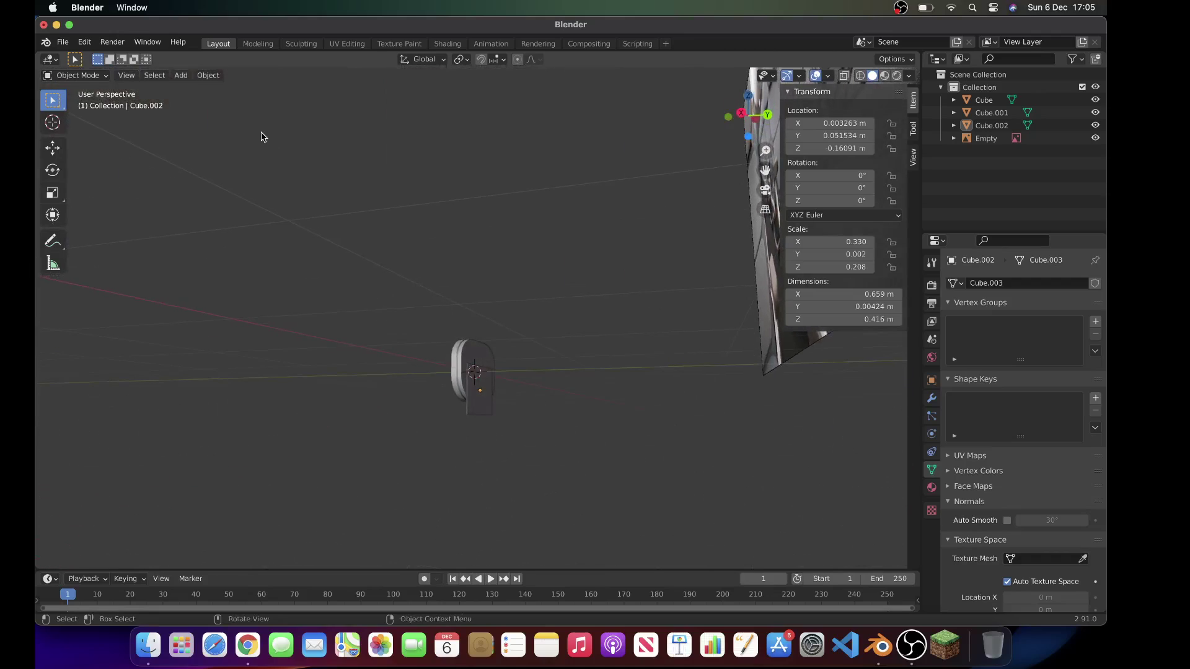
pyautogui.hscroll(5, 263, 137)
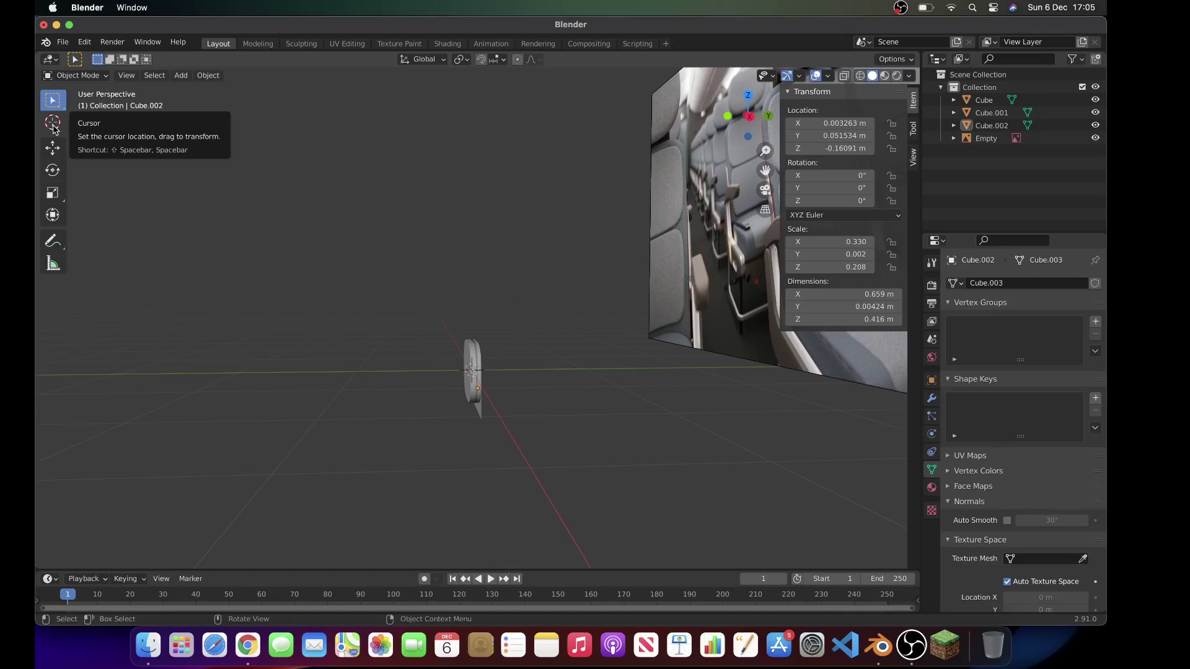
pyautogui.click(53, 124)
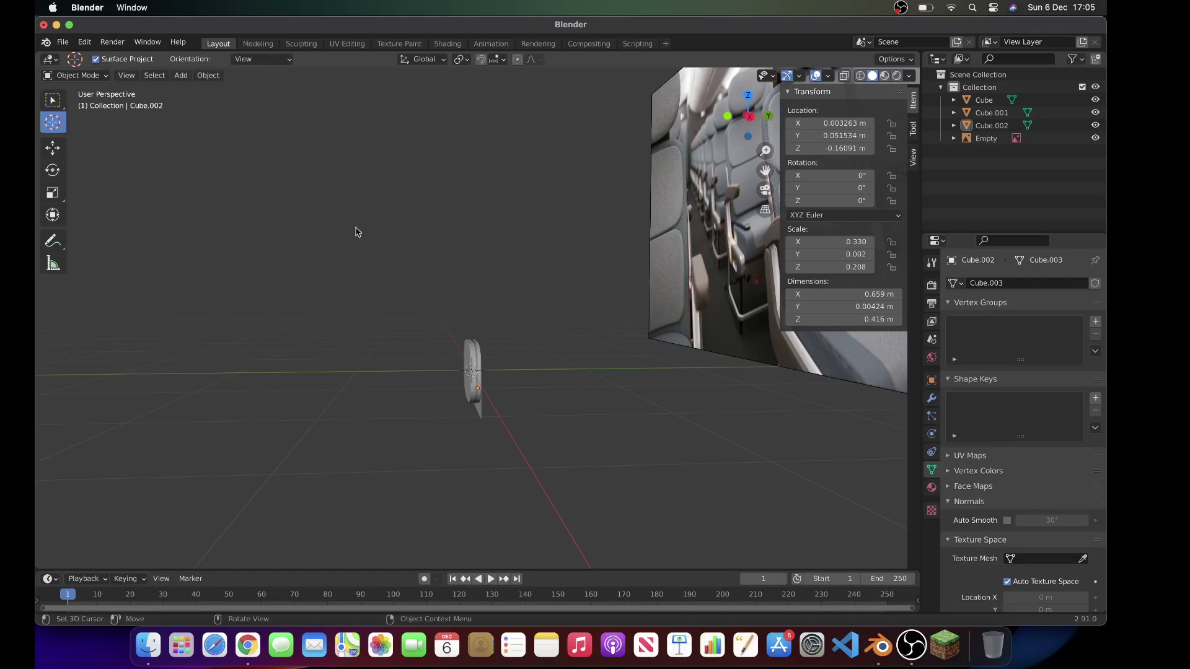
pyautogui.hscroll(10, 477, 424)
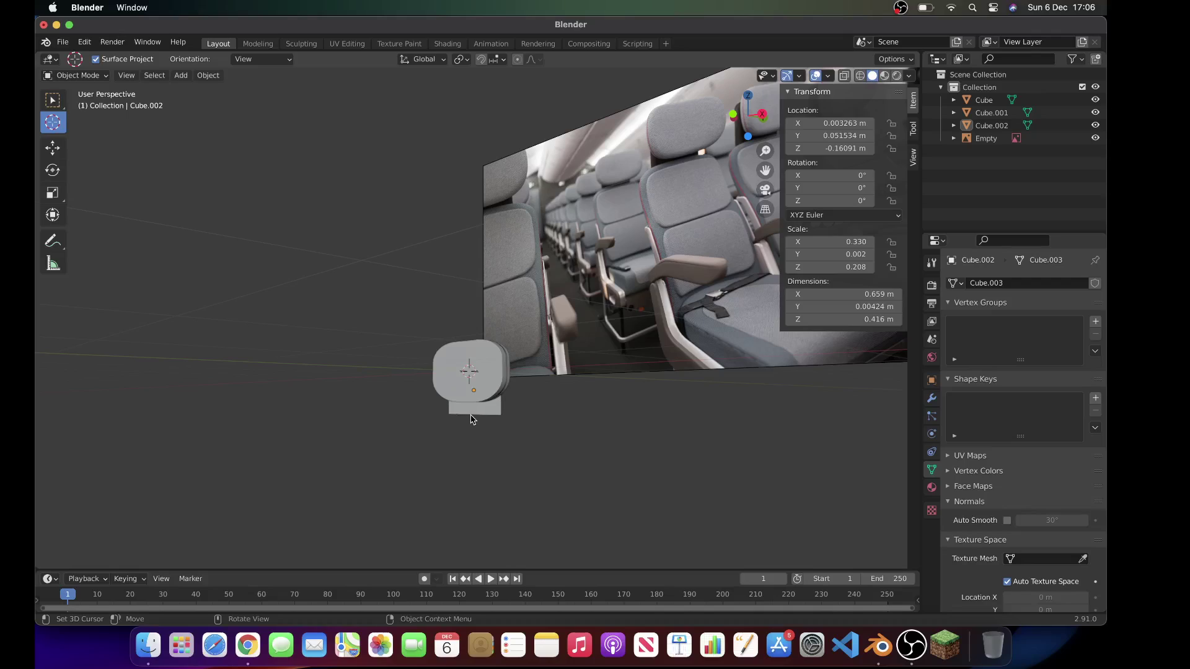
# Step: Add a cube at the 3D cursor and scale it uniformly to about 0.043
pyautogui.hotkey('shift', 'a')
pyautogui.moveTo(279, 309)
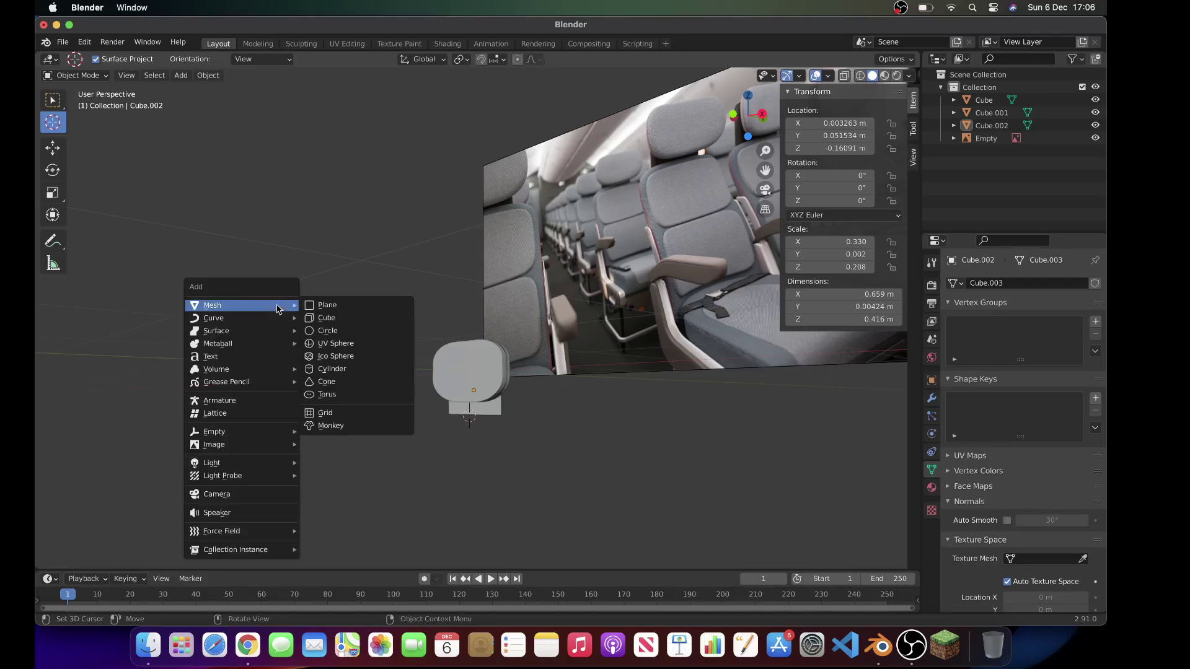
pyautogui.click(321, 319)
pyautogui.press('s')
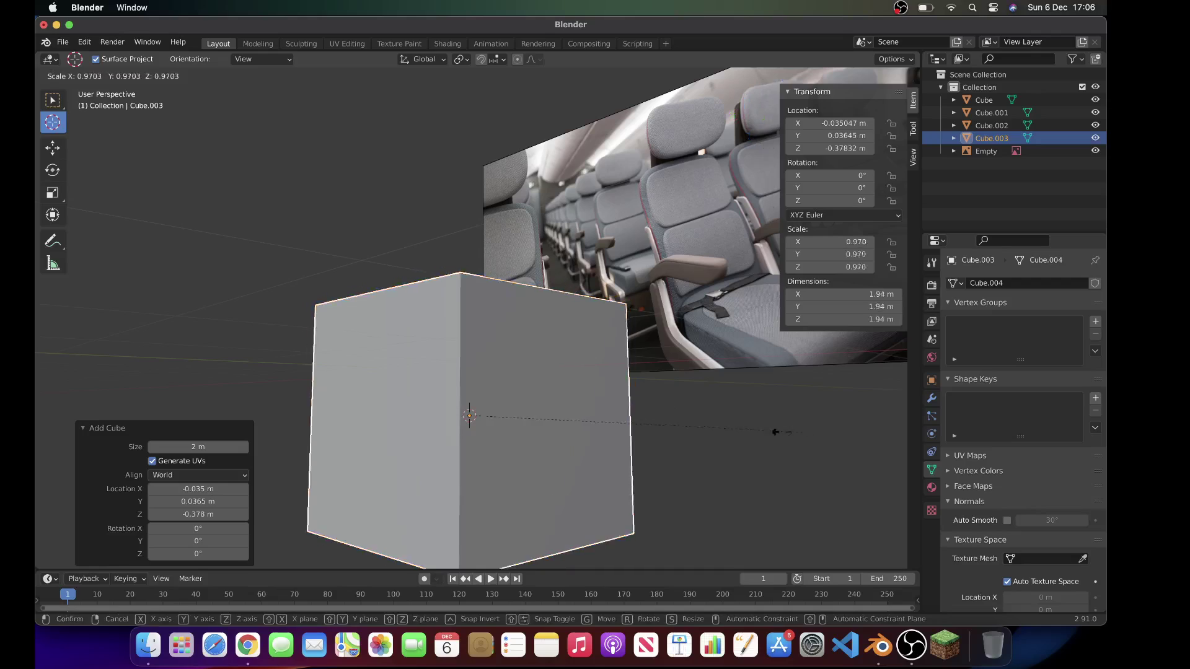
pyautogui.click(471, 417)
# Step: Enlarge the small cube beneath the headrest uniformly to a scale of about 0.158
pyautogui.hscroll(15, 482, 426)
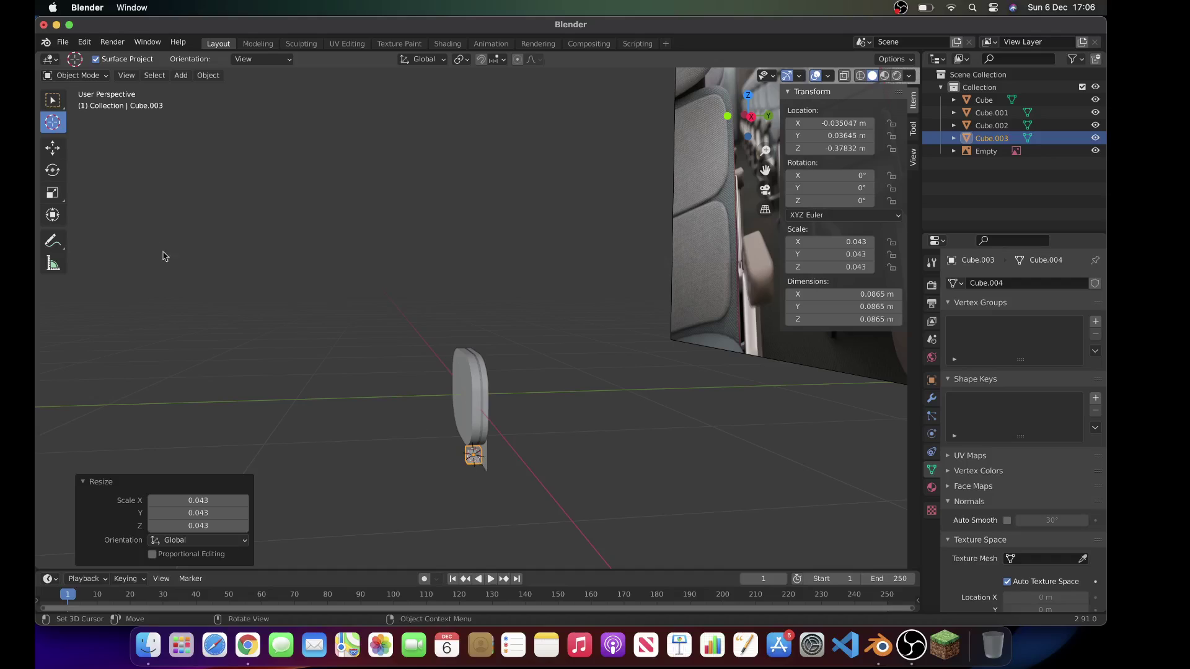
pyautogui.hscroll(10, 375, 330)
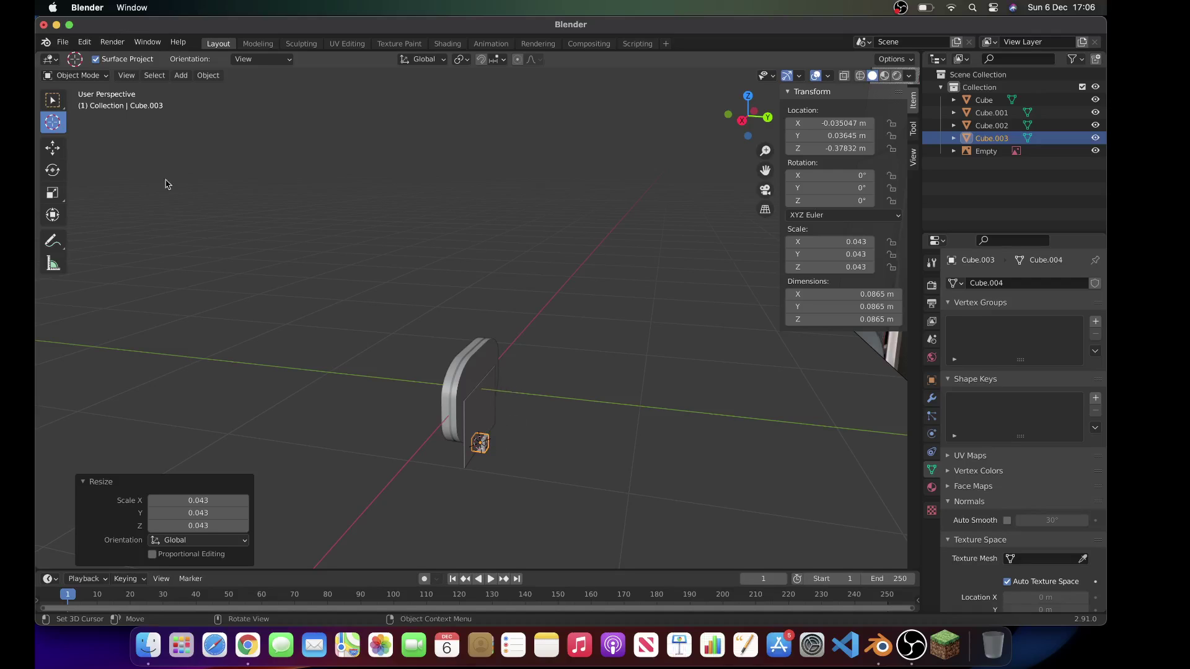
pyautogui.click(53, 99)
pyautogui.hscroll(-10, 483, 277)
pyautogui.hscroll(-3, 483, 277)
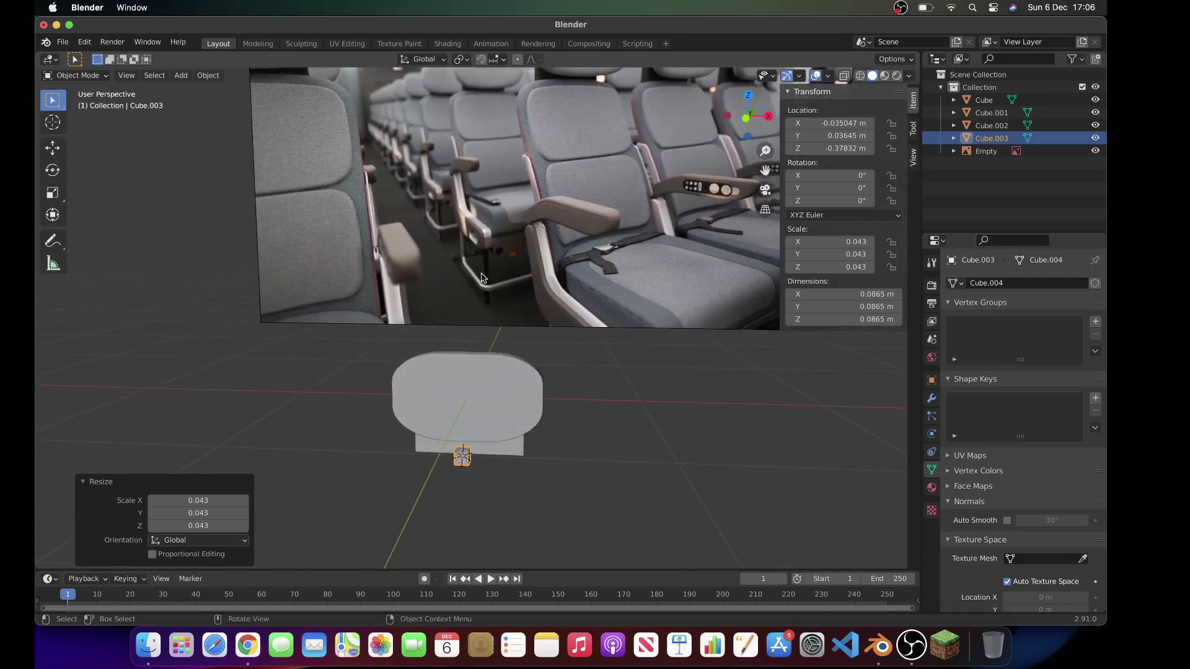
pyautogui.hscroll(-5, 483, 277)
pyautogui.press('s')
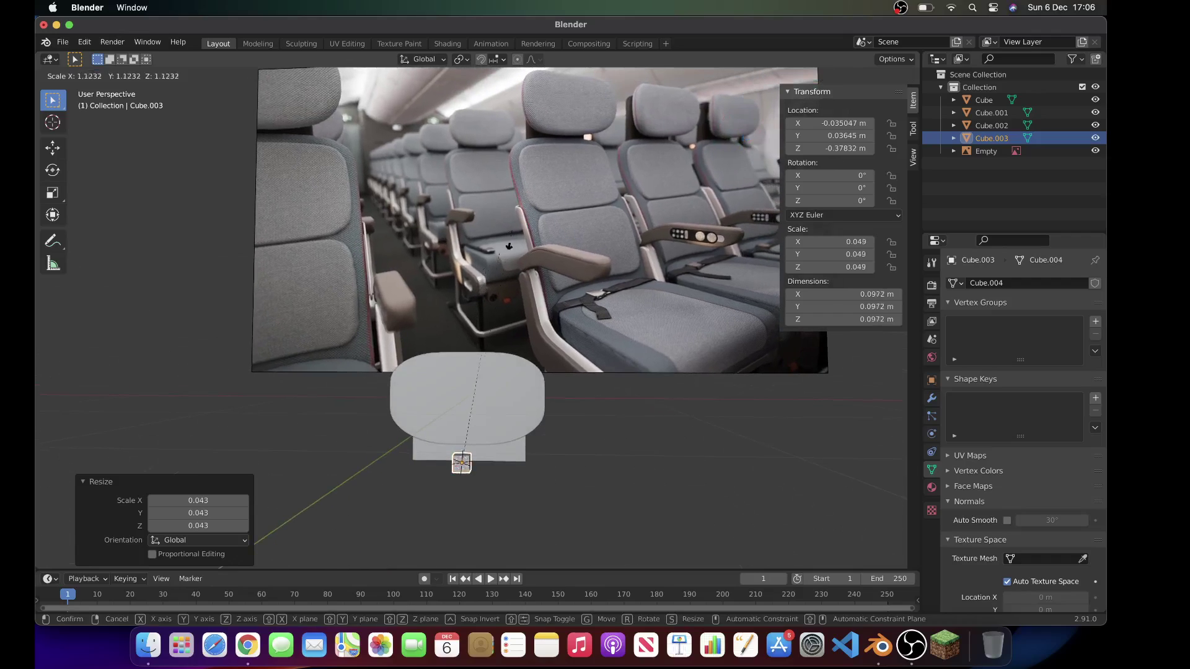
pyautogui.click(115, 456)
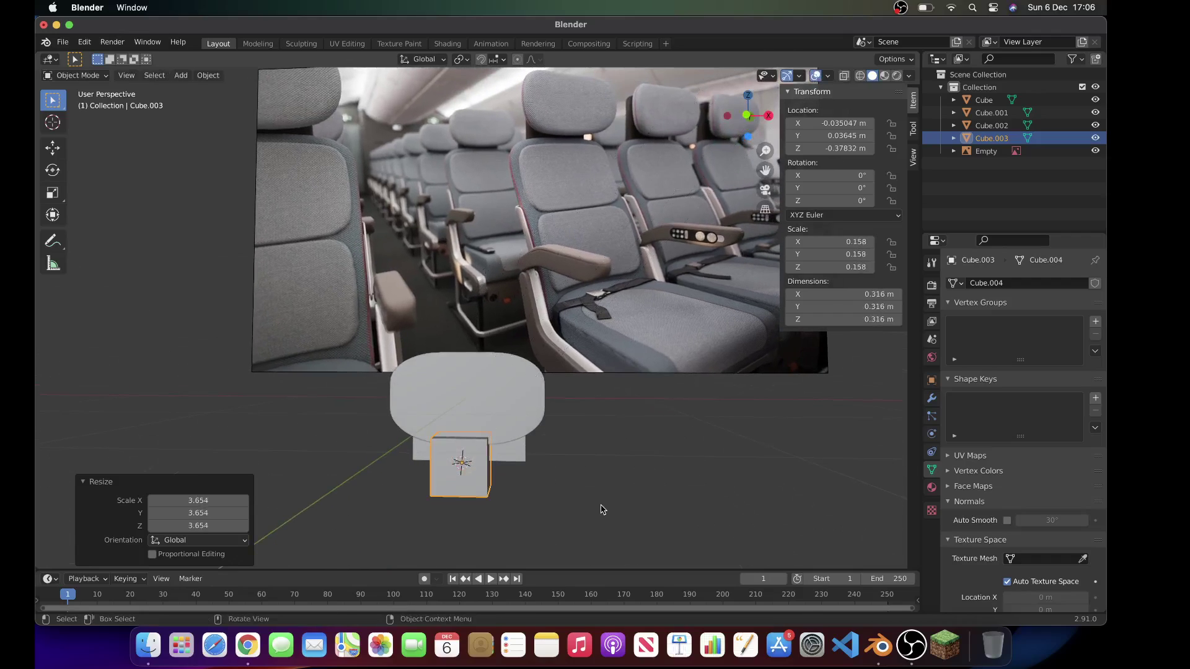
# Step: Move the cube away from the headrest, about 1.43 m along X, 0.11 m along Y and 0.09 m along Z
pyautogui.hscroll(-3, 601, 507)
pyautogui.press('g')
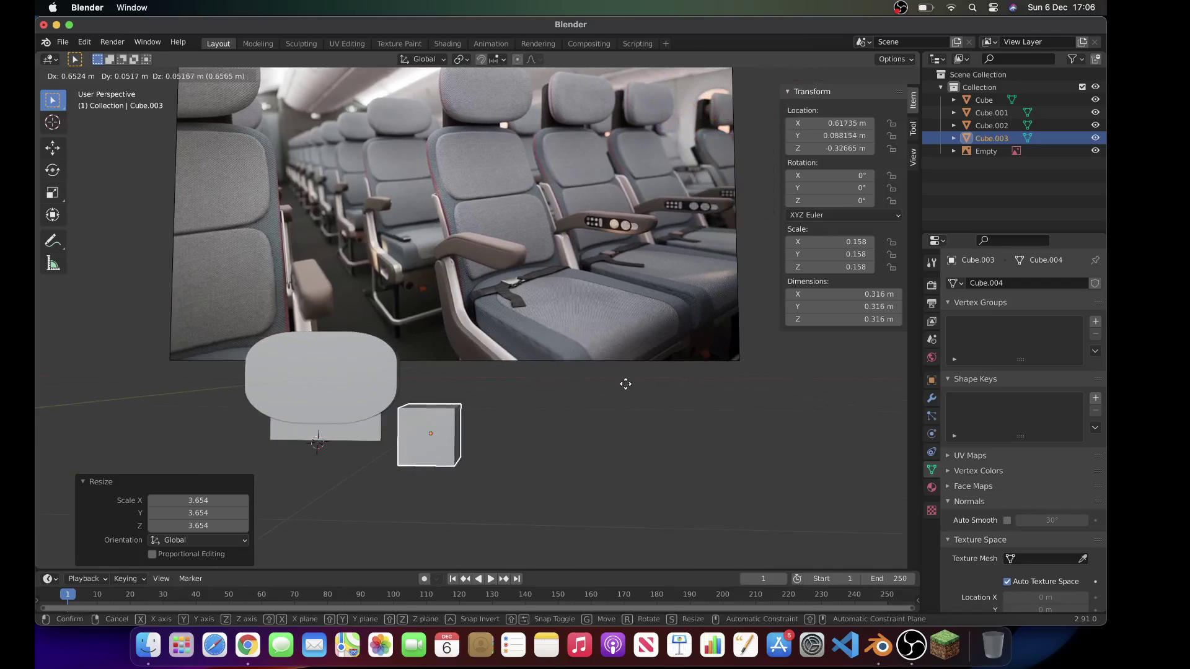
pyautogui.click(700, 382)
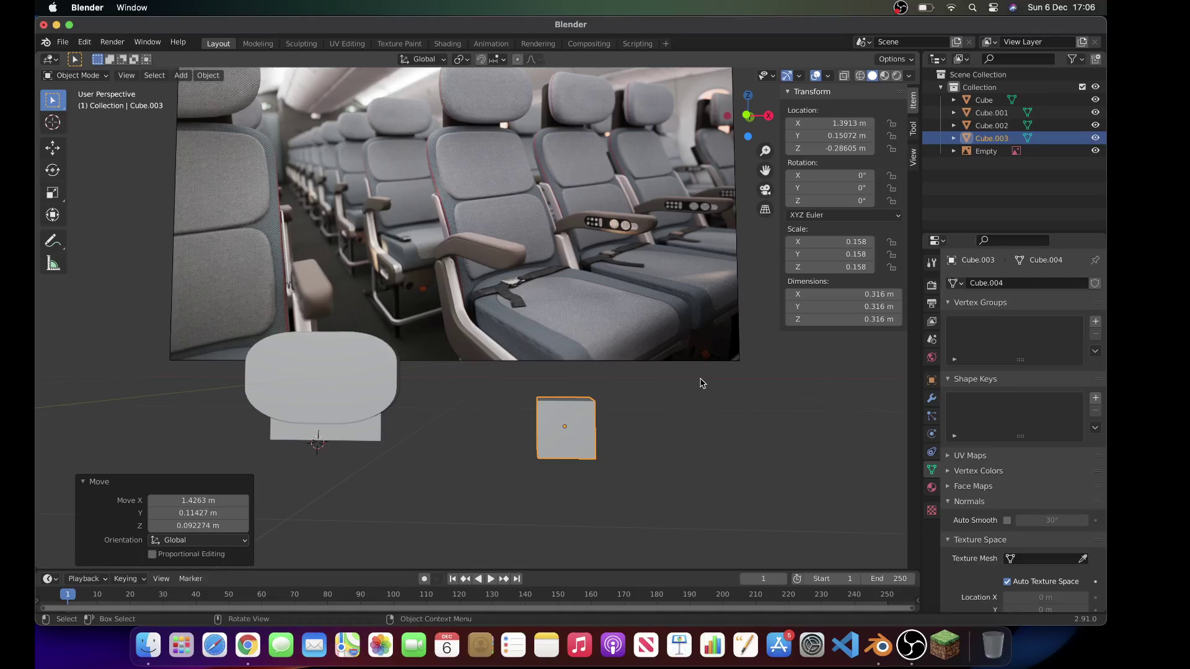
# Step: Flatten the cube along Y to a scale of about 0.014 to form a thin panel
pyautogui.hscroll(-5, 700, 381)
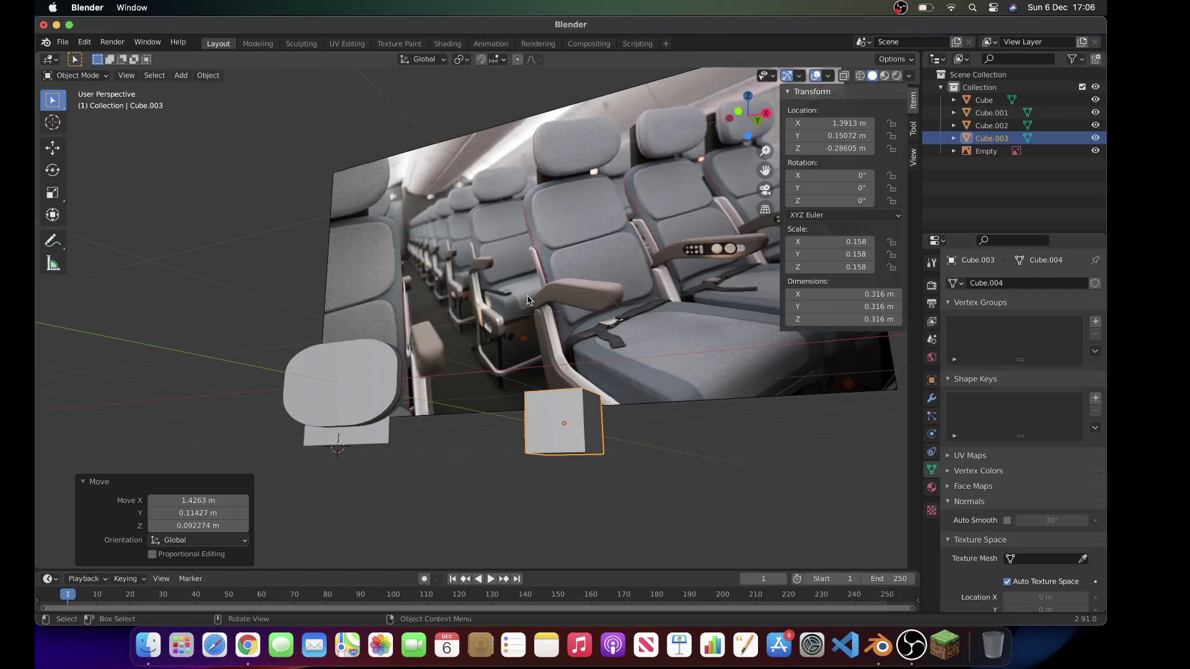
pyautogui.hscroll(5, 527, 300)
pyautogui.press('s')
pyautogui.press('z')
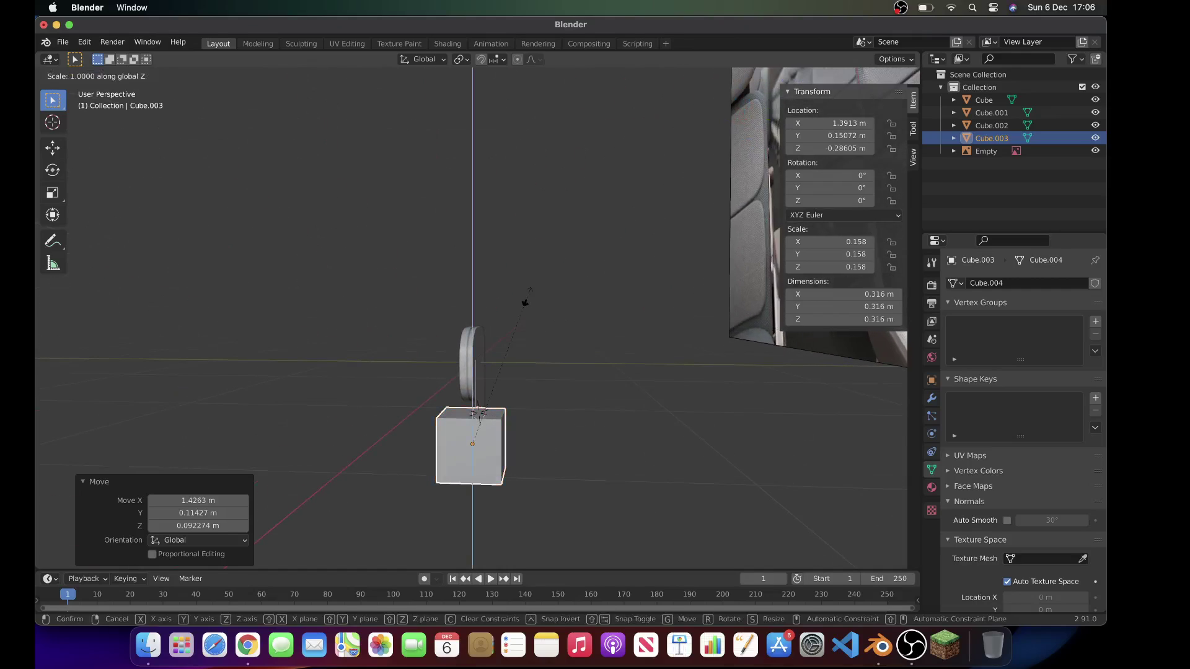
pyautogui.press('y')
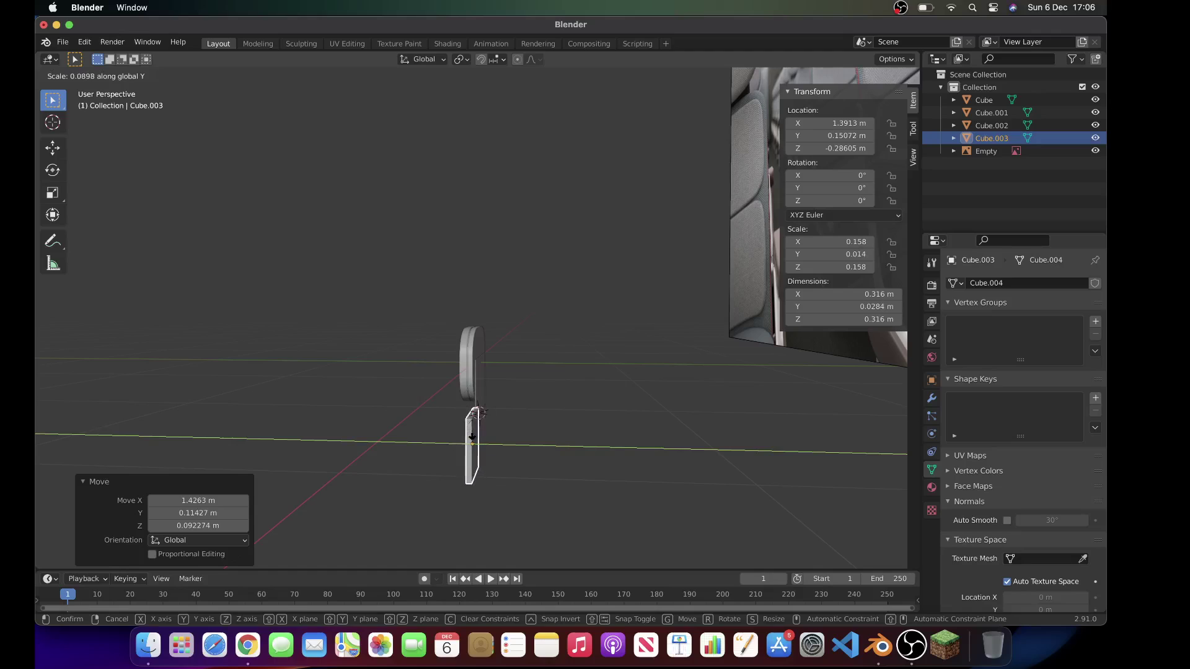
pyautogui.click(473, 437)
pyautogui.hscroll(-5, 728, 462)
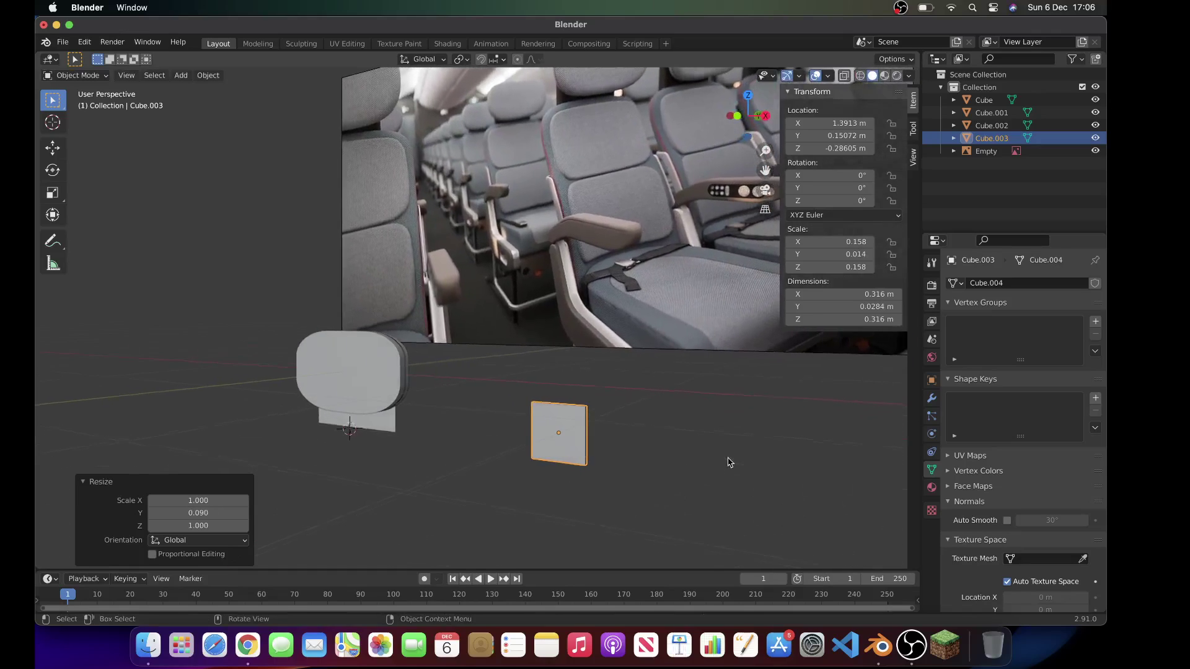
# Step: Stretch the thin panel into a backrest shape with scales of about 0.510 along Z and 0.377 along X
pyautogui.hscroll(-3, 728, 462)
pyautogui.press('s')
pyautogui.press('z')
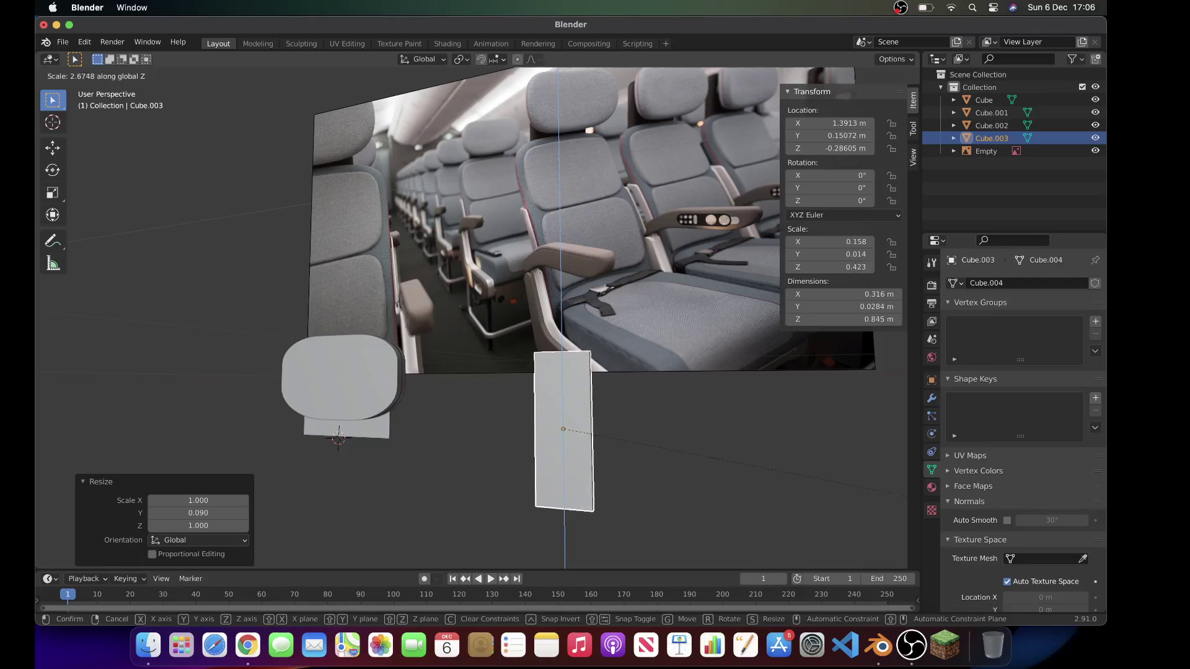
pyautogui.click(217, 536)
pyautogui.press('s')
pyautogui.press('x')
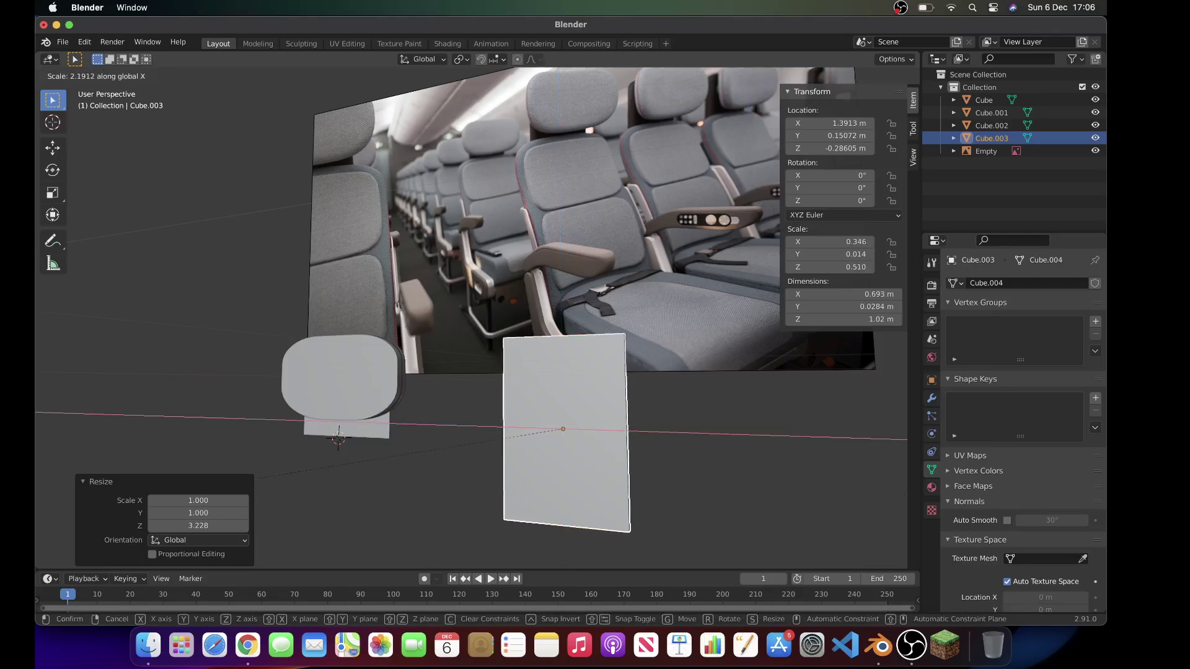
pyautogui.click(122, 503)
pyautogui.hscroll(-10, 361, 422)
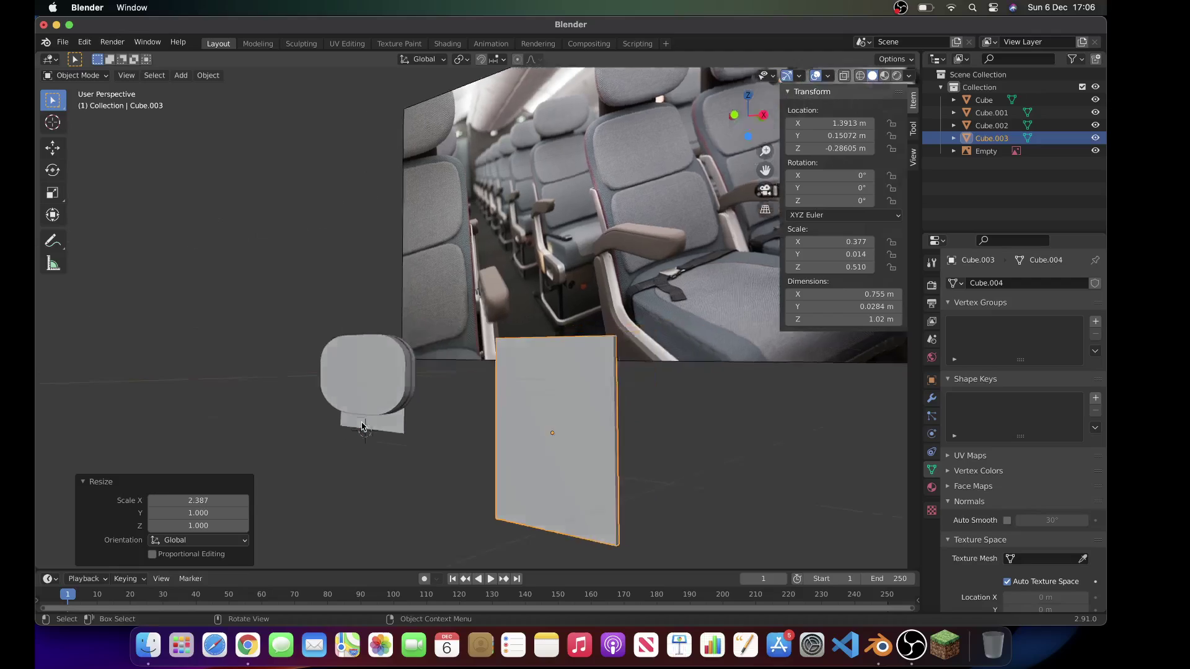
# Step: Round the backrest panel's two upper corners by beveling their short edges about 0.447 m wide with 10 segments
pyautogui.press('Tab')
pyautogui.hscroll(-5, 361, 422)
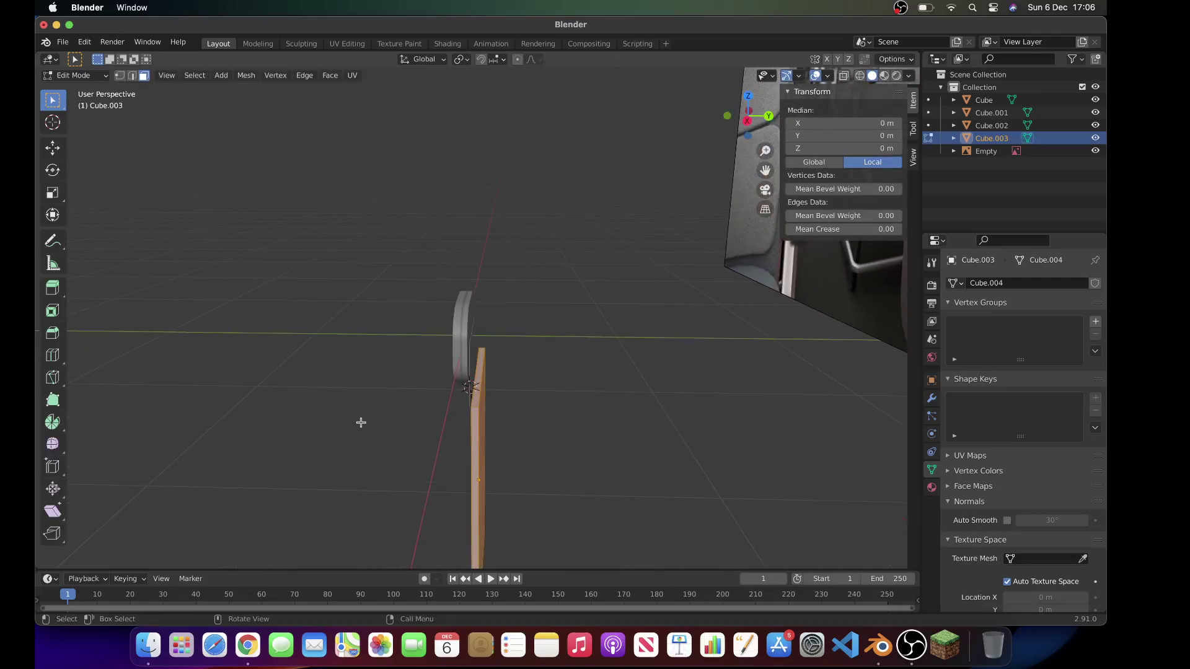
pyautogui.click(476, 412)
pyautogui.hscroll(5, 475, 395)
pyautogui.click(135, 75)
pyautogui.click(516, 412)
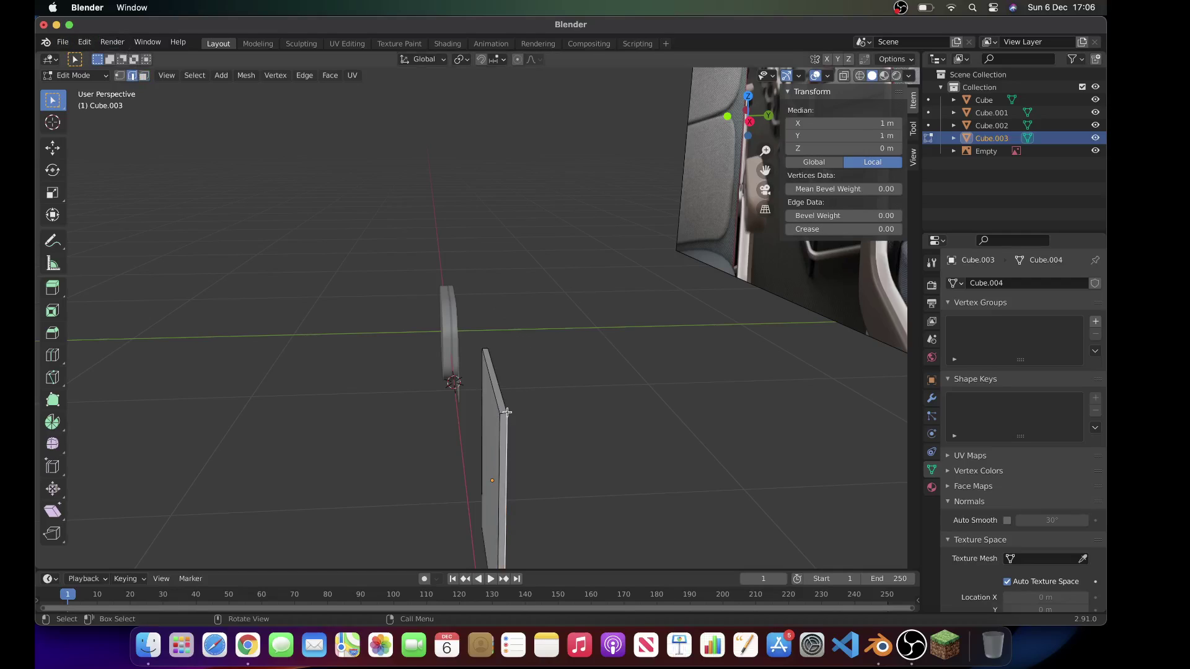
pyautogui.click(507, 413)
pyautogui.hscroll(-3, 507, 413)
pyautogui.click(505, 418)
pyautogui.click(514, 419)
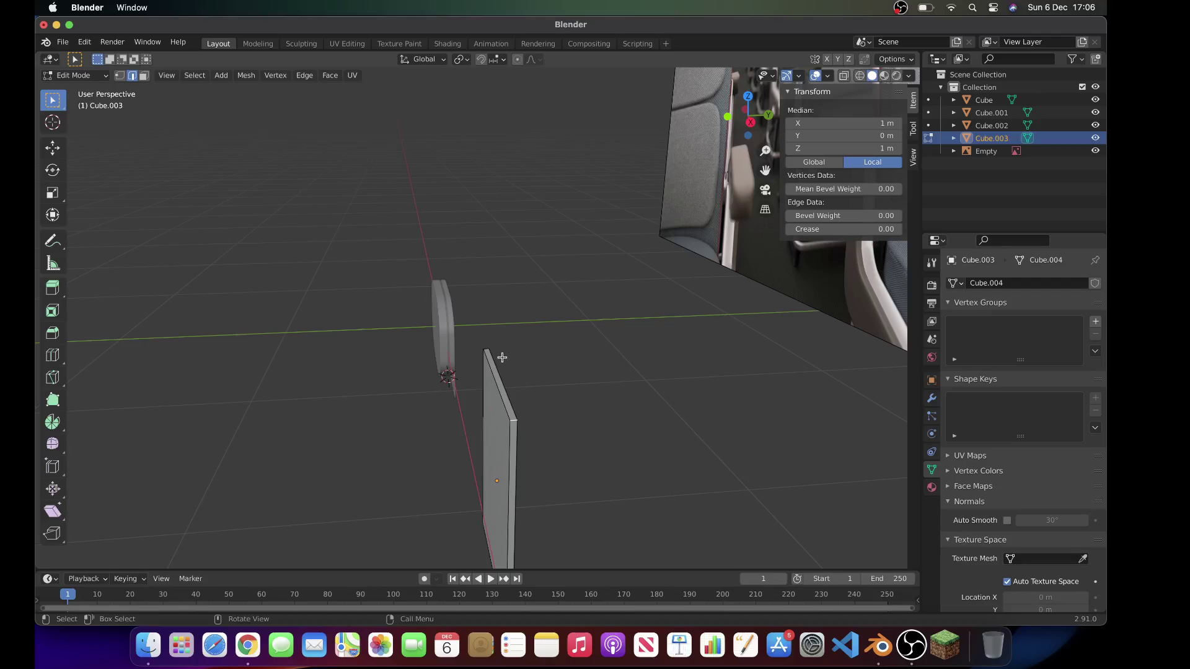
pyautogui.keyDown('shift'); pyautogui.click(487, 348); pyautogui.keyUp('shift')
pyautogui.hscroll(5, 598, 345)
pyautogui.keyDown('ctrl'); pyautogui.scroll(3, 598, 345); pyautogui.keyUp('ctrl')
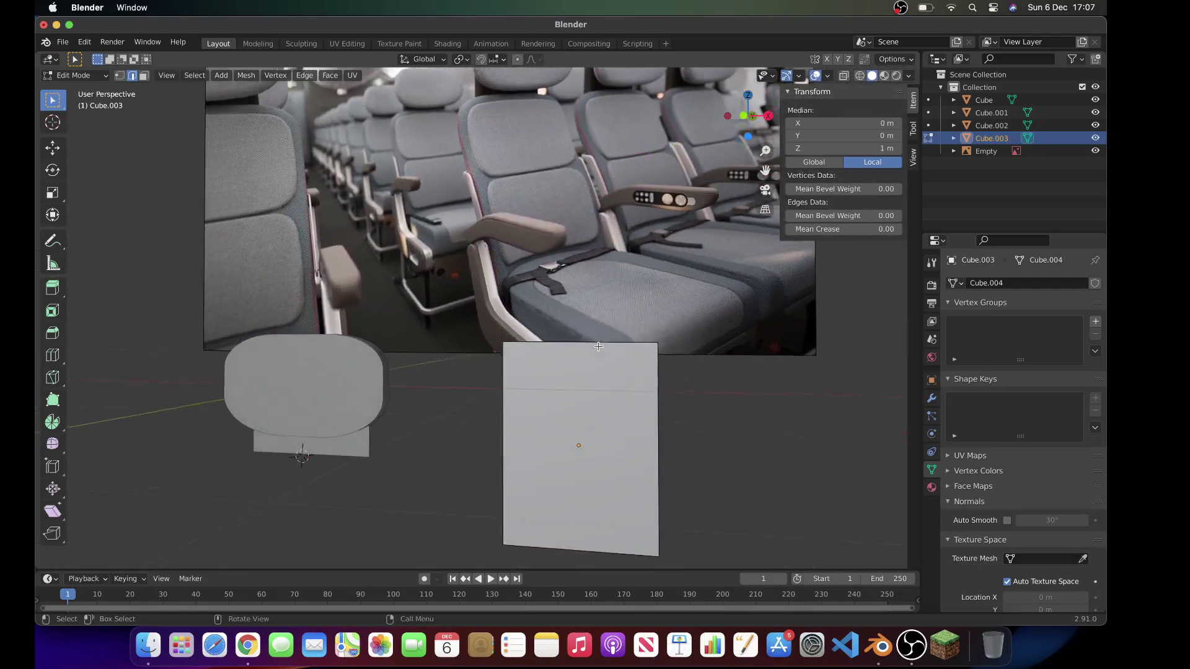
pyautogui.hotkey('ctrl', 'b')
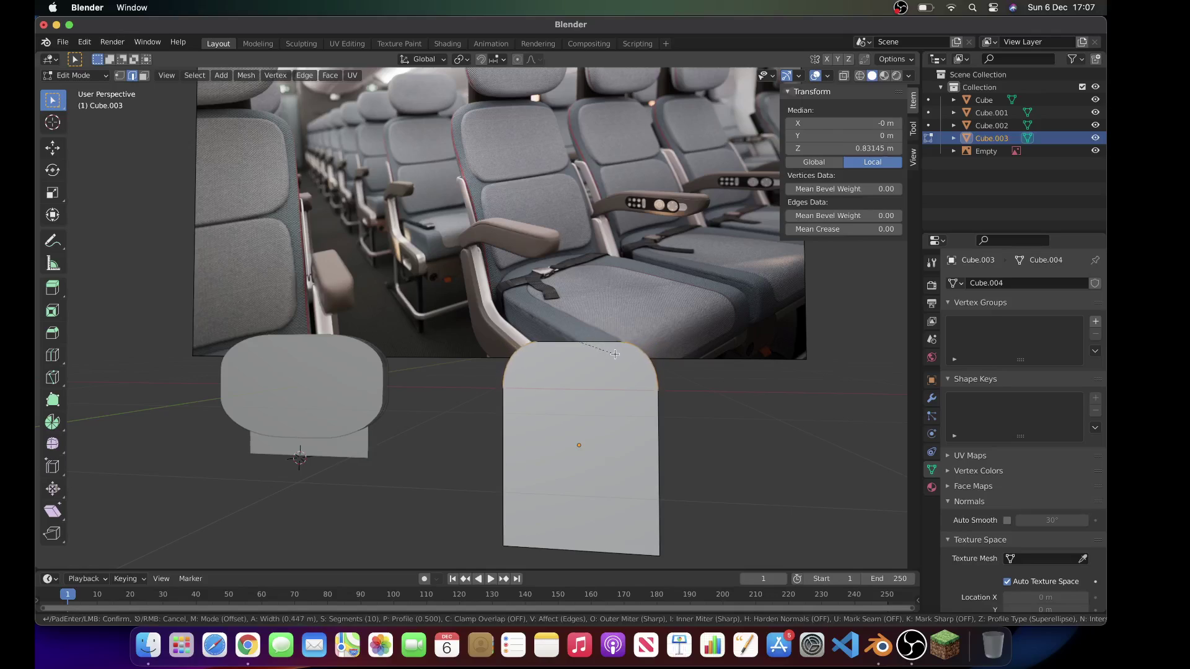
pyautogui.click(615, 353)
pyautogui.press('Tab')
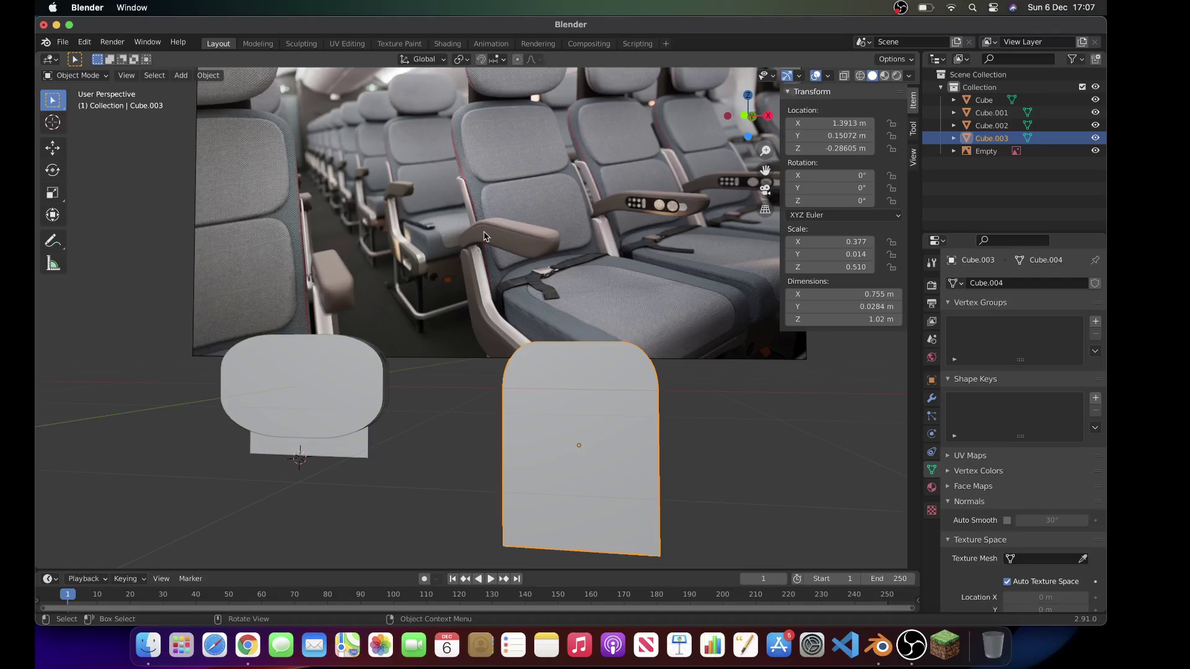
# Step: Add a loop cut around the backrest panel's rim, offset toward one face with a slide factor of -0.222
pyautogui.moveTo(484, 236); pyautogui.dragTo(484, 276, button='middle')
pyautogui.press('Tab')
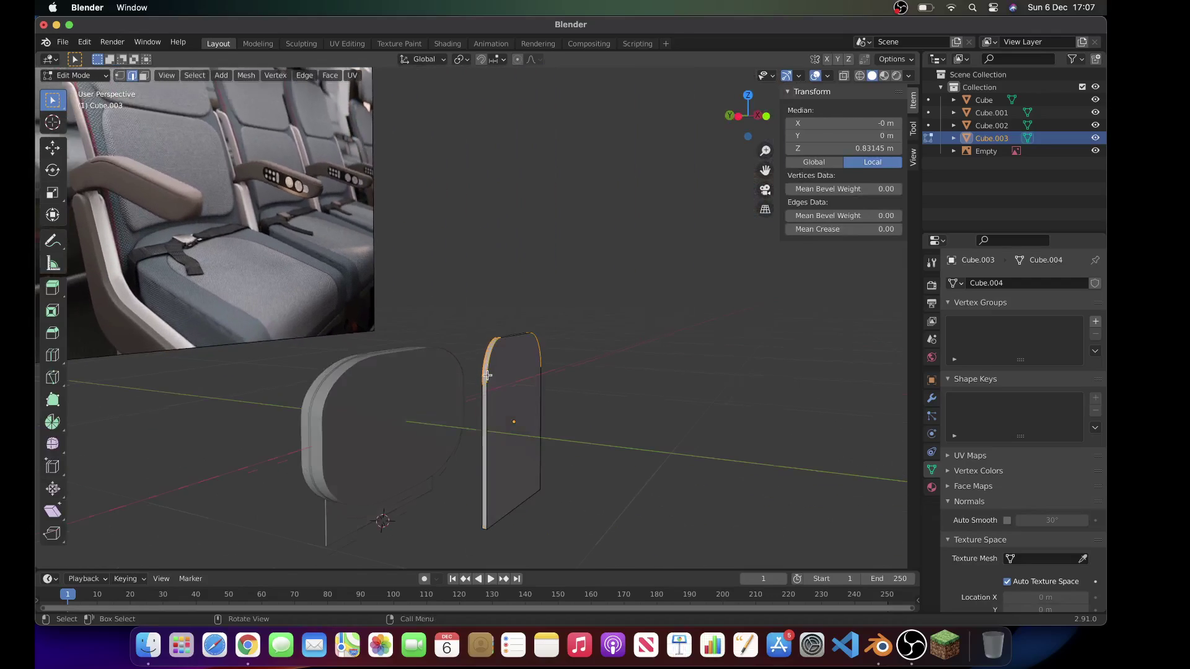
pyautogui.scroll(1, 486, 374)
pyautogui.click(552, 261)
pyautogui.hotkey('ctrl', 'r')
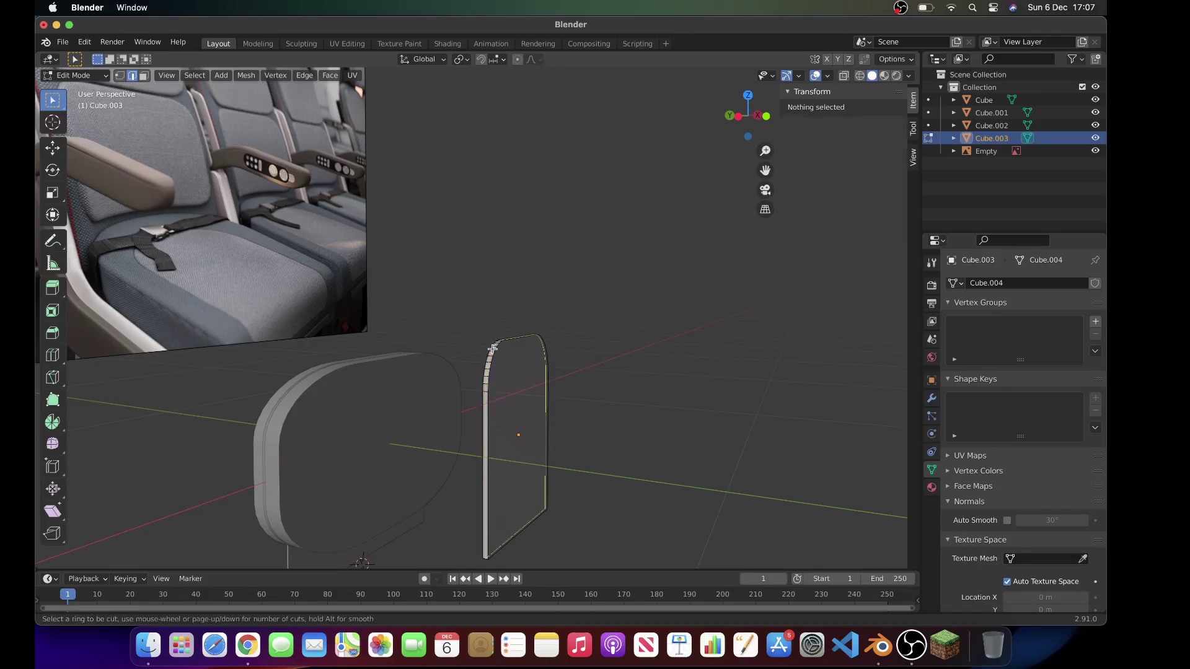
pyautogui.click(492, 350)
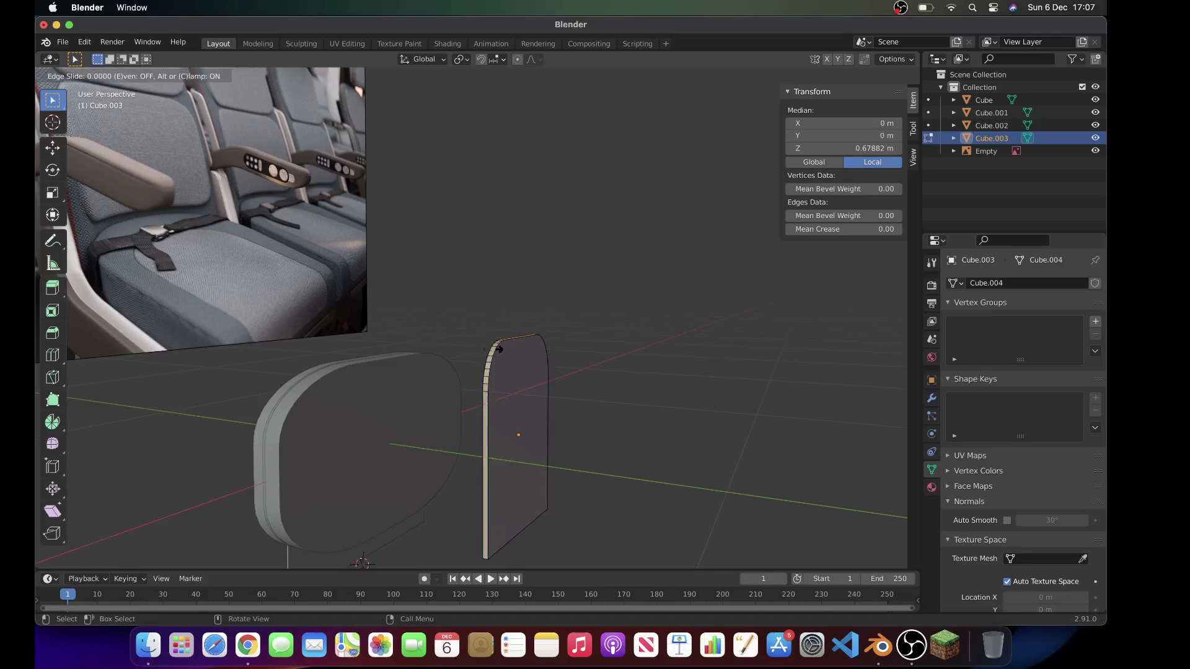
pyautogui.click(496, 351)
pyautogui.scroll(2, 579, 353)
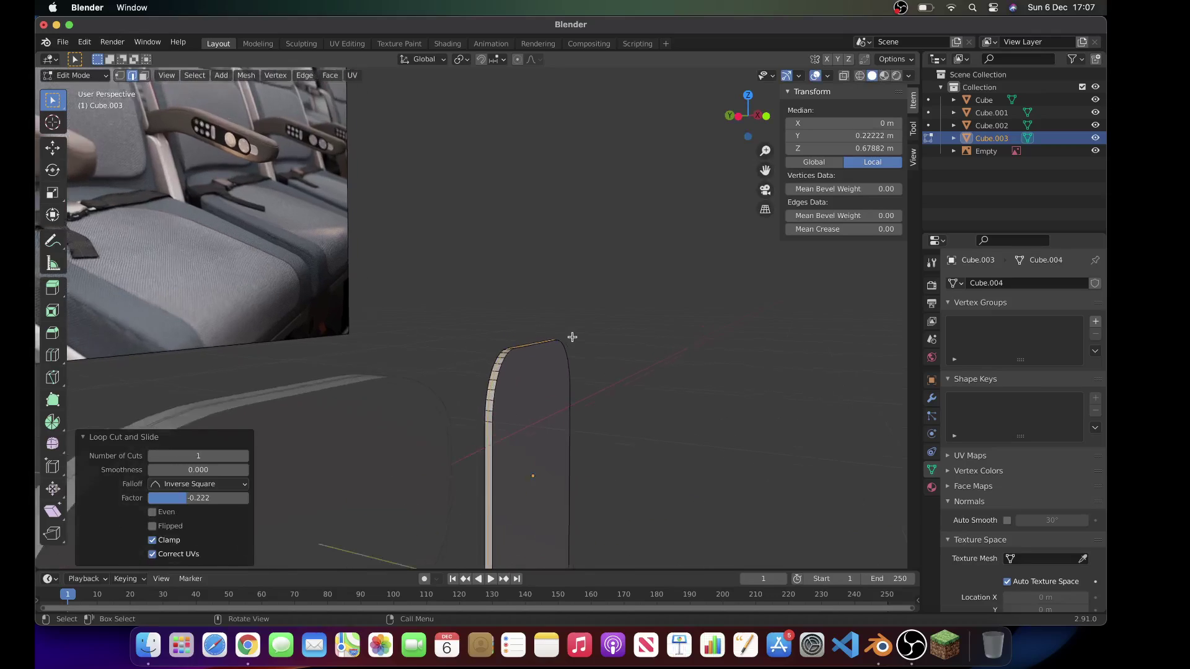
# Step: Add a second loop cut around the panel's rim, offset toward the opposite face with a slide factor of 0.198
pyautogui.hscroll(-3, 571, 337)
pyautogui.hotkey('ctrl', 'r')
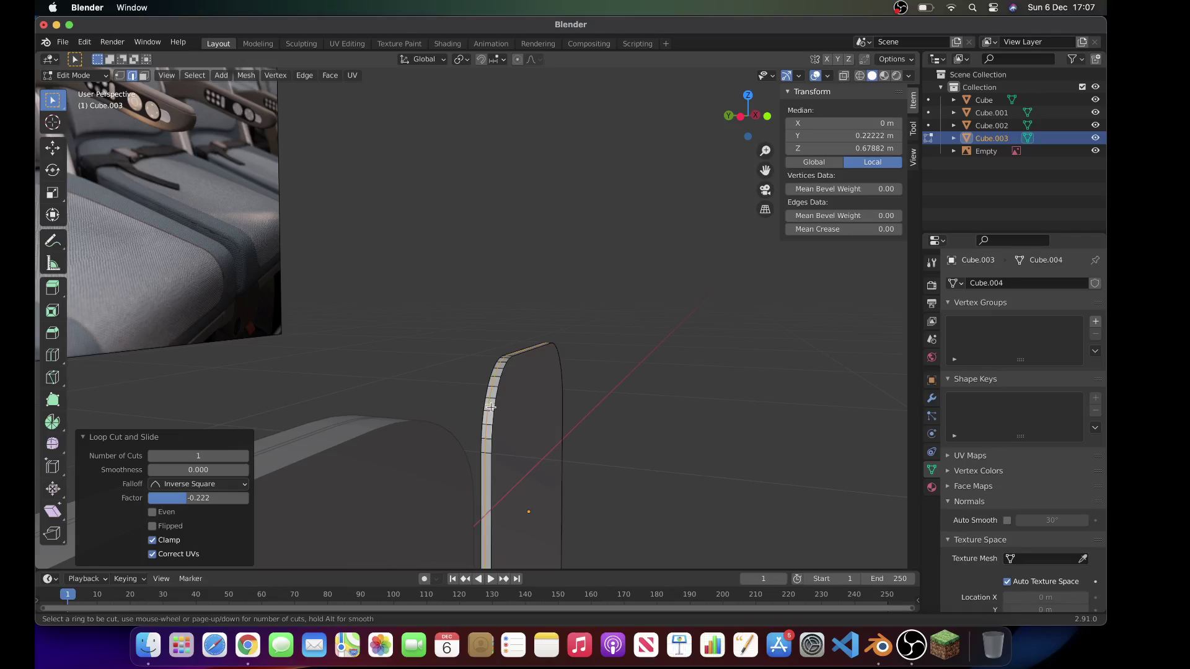
pyautogui.press('Escape')
pyautogui.hscroll(-10, 497, 407)
pyautogui.hotkey('ctrl', 'r')
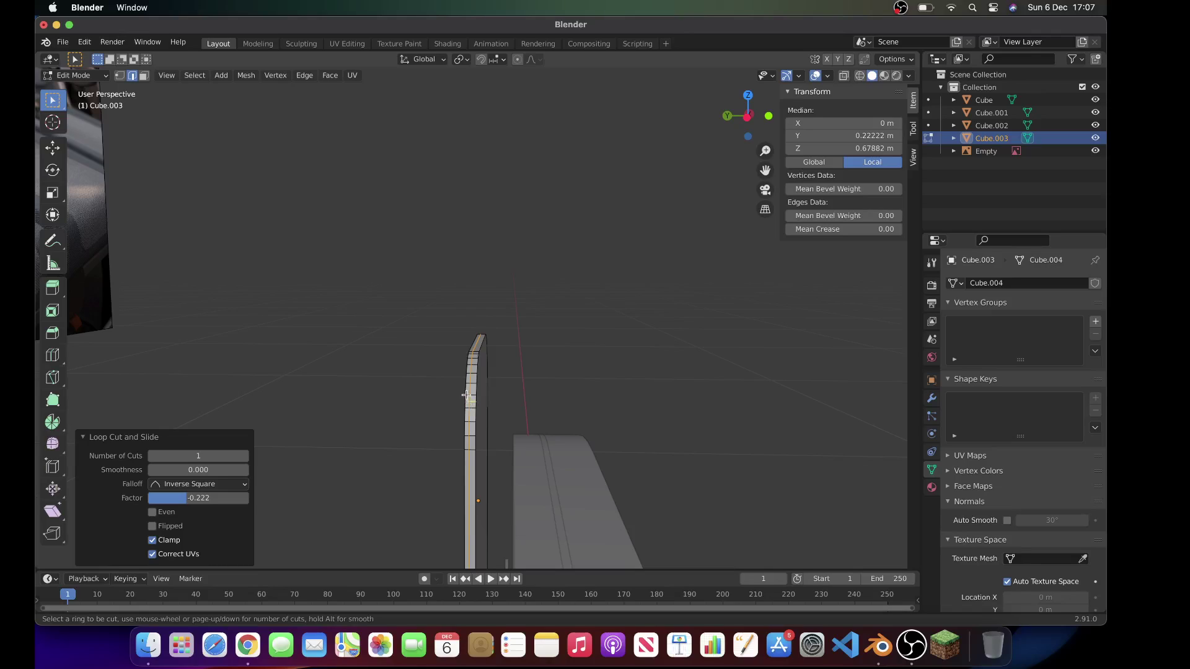
pyautogui.click(469, 372)
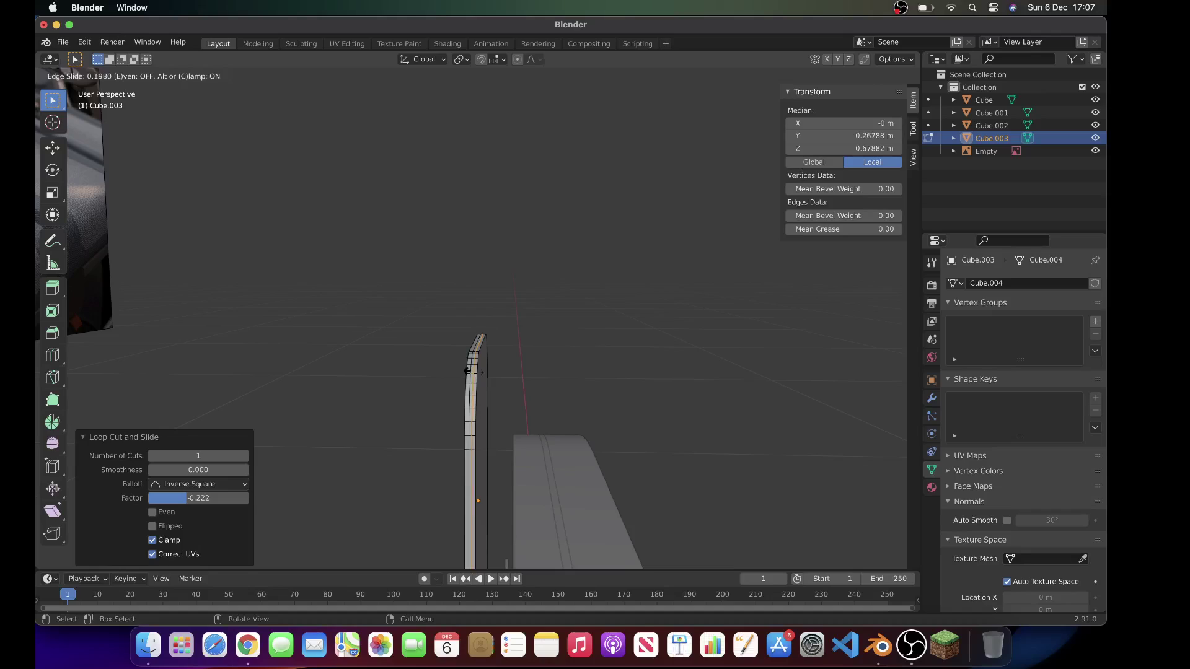
pyautogui.click(468, 371)
# Step: Separate the narrow face loop between the two cuts around the backrest panel's rim into its own object
pyautogui.click(143, 76)
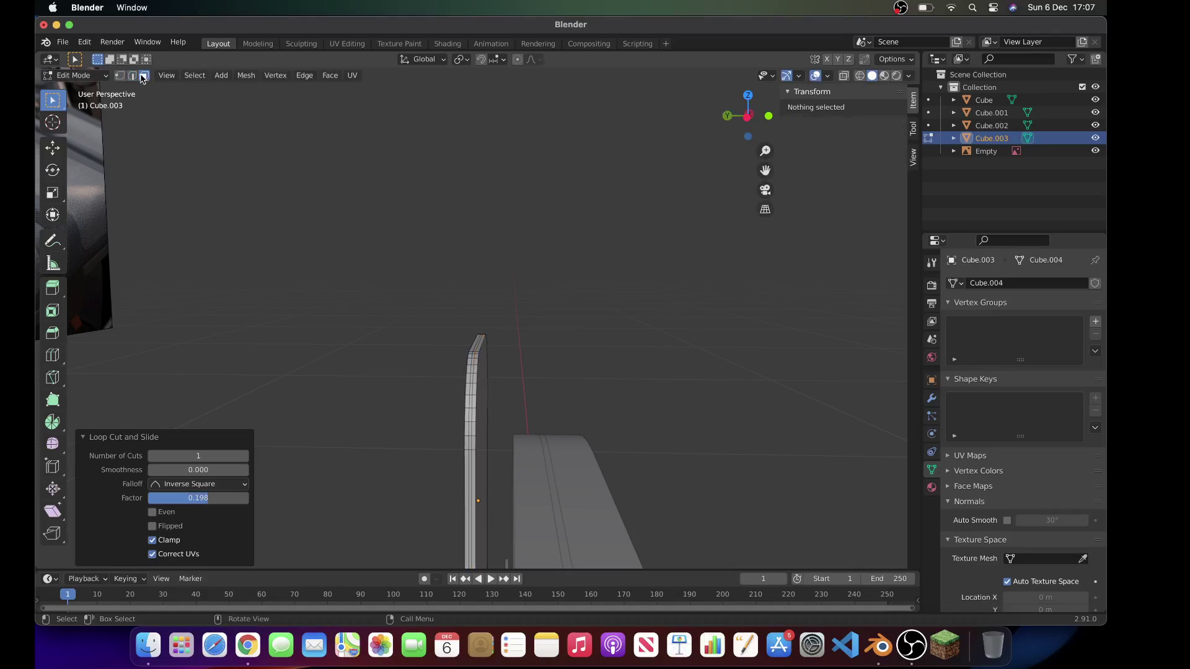
pyautogui.keyDown('alt'); pyautogui.click(468, 456); pyautogui.keyUp('alt')
pyautogui.keyDown('alt'); pyautogui.click(469, 442); pyautogui.keyUp('alt')
pyautogui.keyDown('alt'); pyautogui.click(469, 430); pyautogui.keyUp('alt')
pyautogui.keyDown('alt'); pyautogui.click(469, 415); pyautogui.keyUp('alt')
pyautogui.keyDown('alt'); pyautogui.click(470, 401); pyautogui.keyUp('alt')
pyautogui.scroll(3, 470, 392)
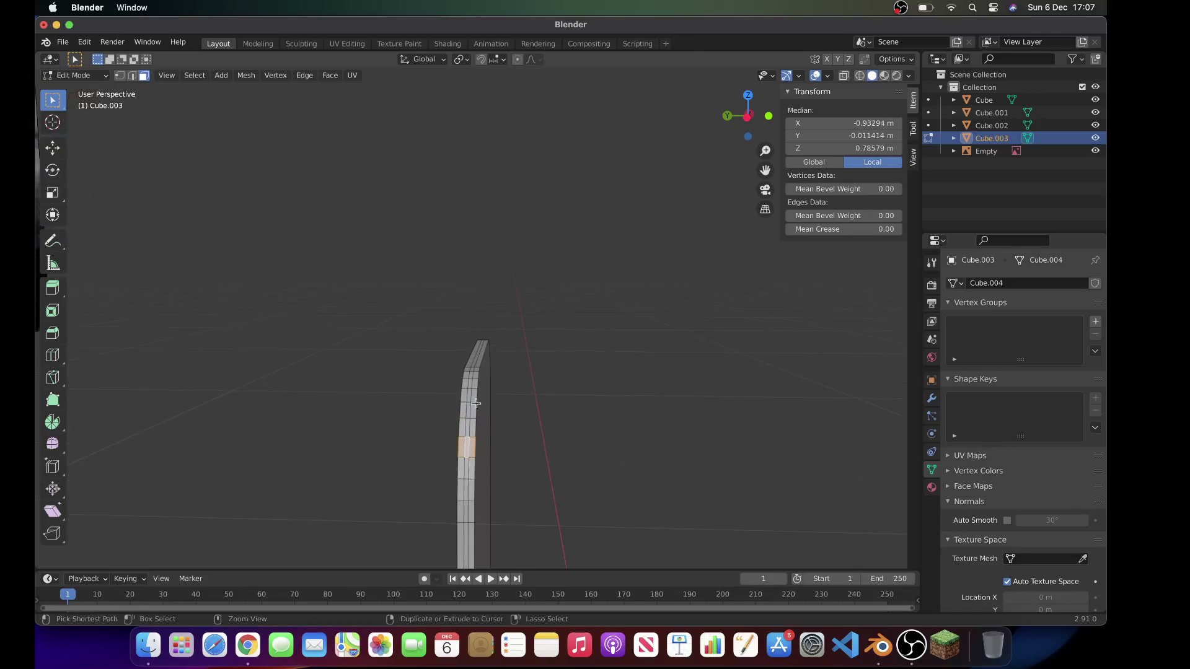
pyautogui.keyDown('ctrl'); pyautogui.click(467, 405); pyautogui.keyUp('ctrl')
pyautogui.hotkey('ctrl', 'z')
pyautogui.click(468, 404)
pyautogui.keyDown('alt'); pyautogui.click(468, 410); pyautogui.keyUp('alt')
pyautogui.keyDown('alt'); pyautogui.click(467, 404); pyautogui.keyUp('alt')
pyautogui.hscroll(15, 573, 448)
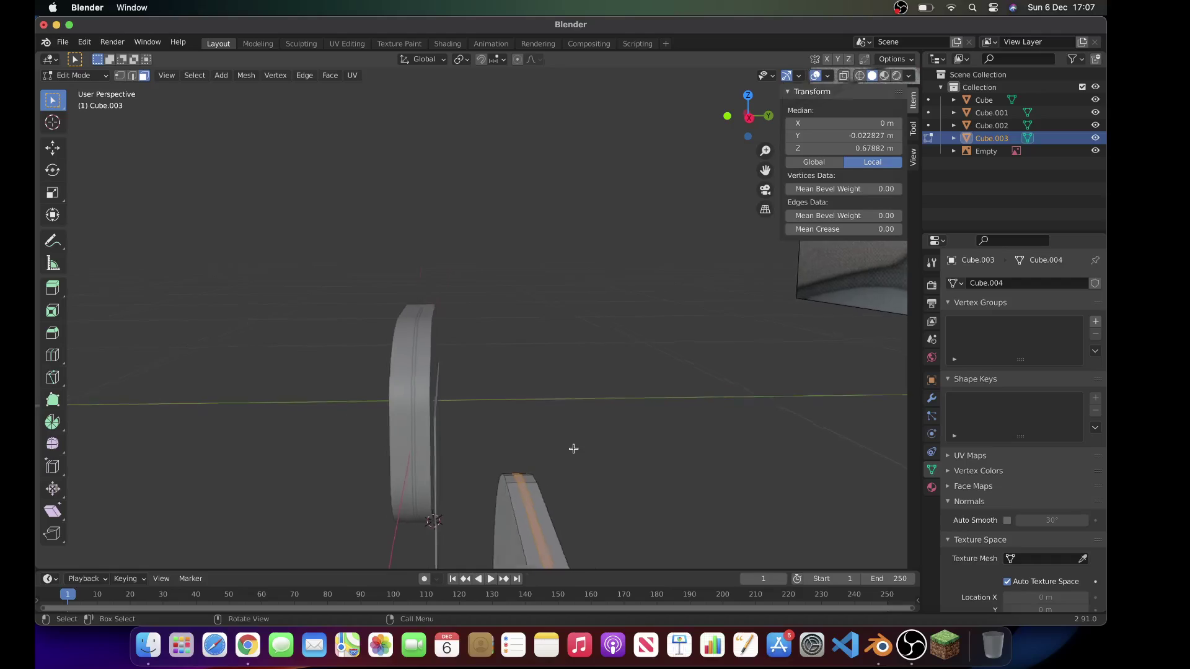
pyautogui.rightClick(573, 449)
pyautogui.moveTo(574, 449)
pyautogui.click(636, 459)
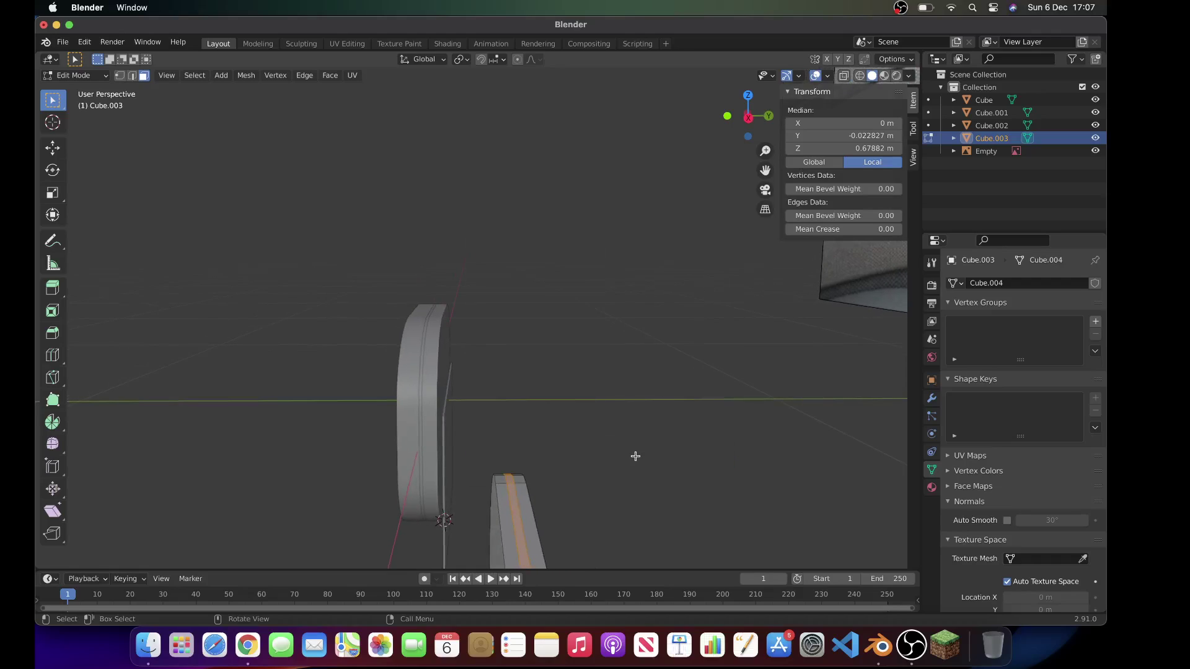
pyautogui.press('super+z')
pyautogui.rightClick(558, 471)
pyautogui.moveTo(561, 471)
pyautogui.click(621, 473)
pyautogui.hscroll(-5, 621, 473)
pyautogui.press('Tab')
# Step: Shade the backrest panel and its separated rim strip smooth, and enable Auto Smooth at 30° on the strip
pyautogui.click(671, 404)
pyautogui.hscroll(5, 672, 405)
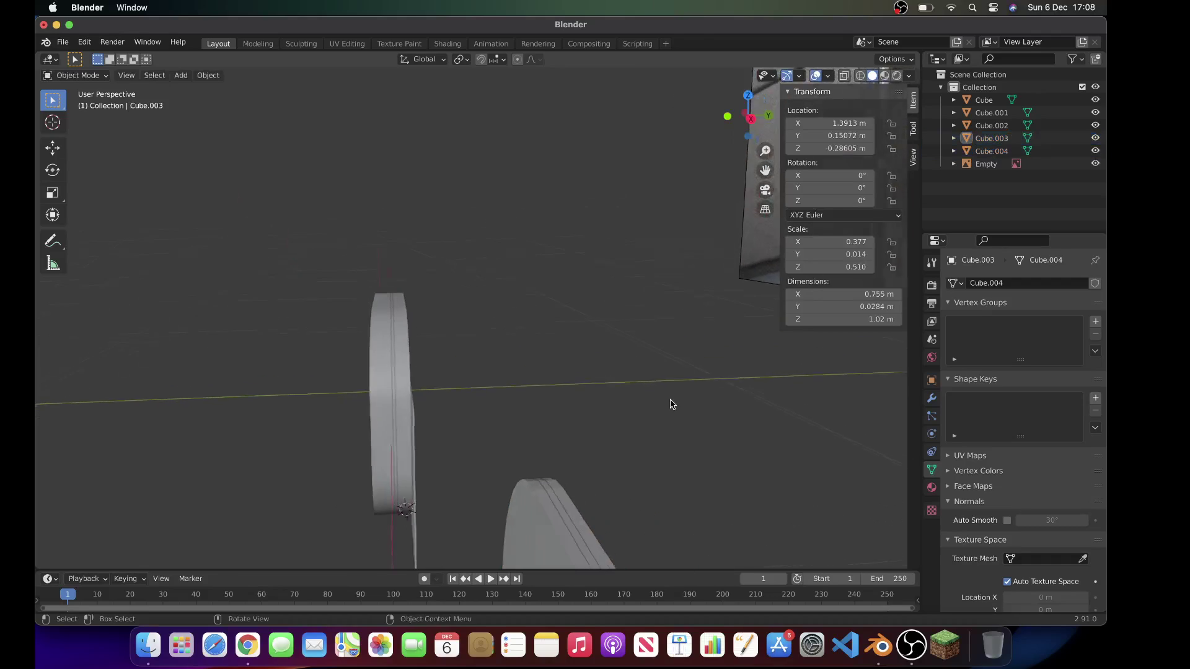
pyautogui.click(569, 493)
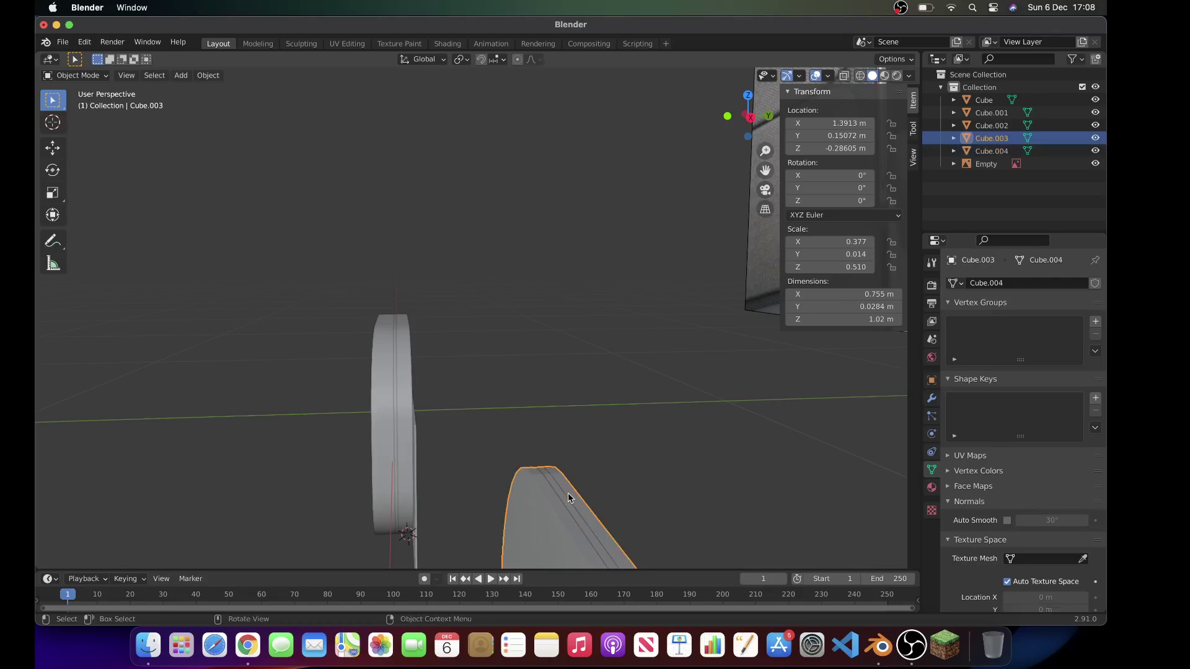
pyautogui.keyDown('shift'); pyautogui.click(562, 498); pyautogui.keyUp('shift')
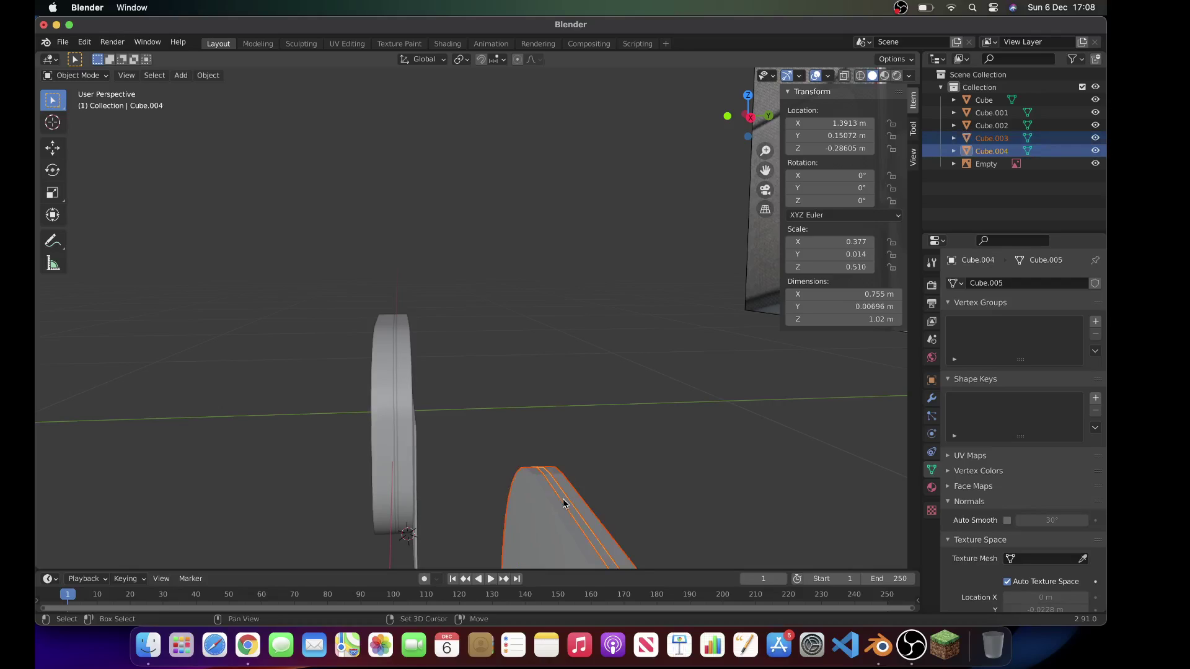
pyautogui.rightClick(630, 425)
pyautogui.click(596, 393)
pyautogui.click(1007, 519)
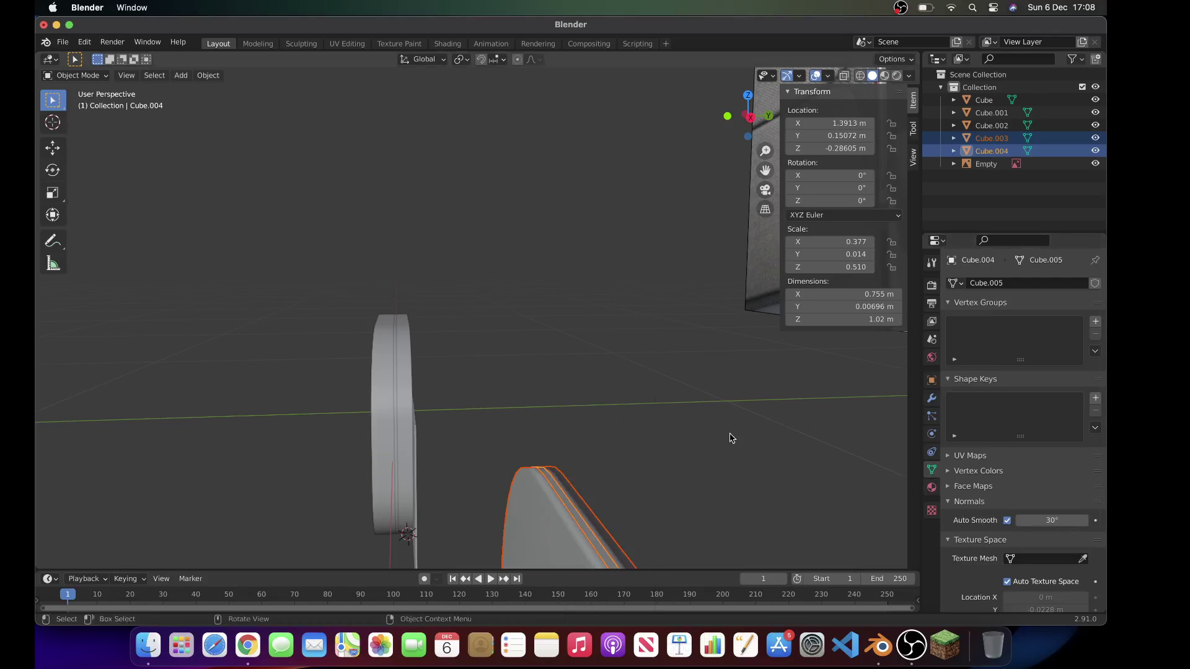
# Step: Enable Auto Smooth at 30° on the backrest panel, then clear the selection
pyautogui.hscroll(-5, 730, 434)
pyautogui.click(734, 427)
pyautogui.click(697, 480)
pyautogui.click(1008, 523)
pyautogui.click(776, 431)
pyautogui.hscroll(10, 772, 430)
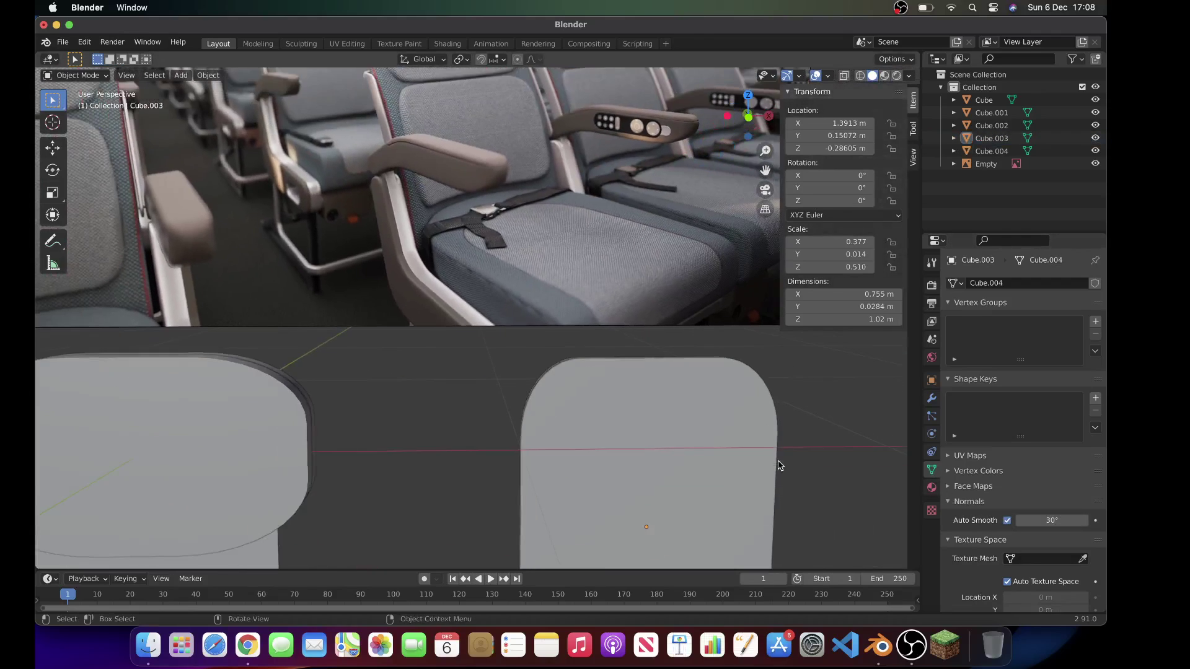
# Step: Place the 3D cursor on the upper part of the backrest panel's front face
pyautogui.scroll(-6, 779, 465)
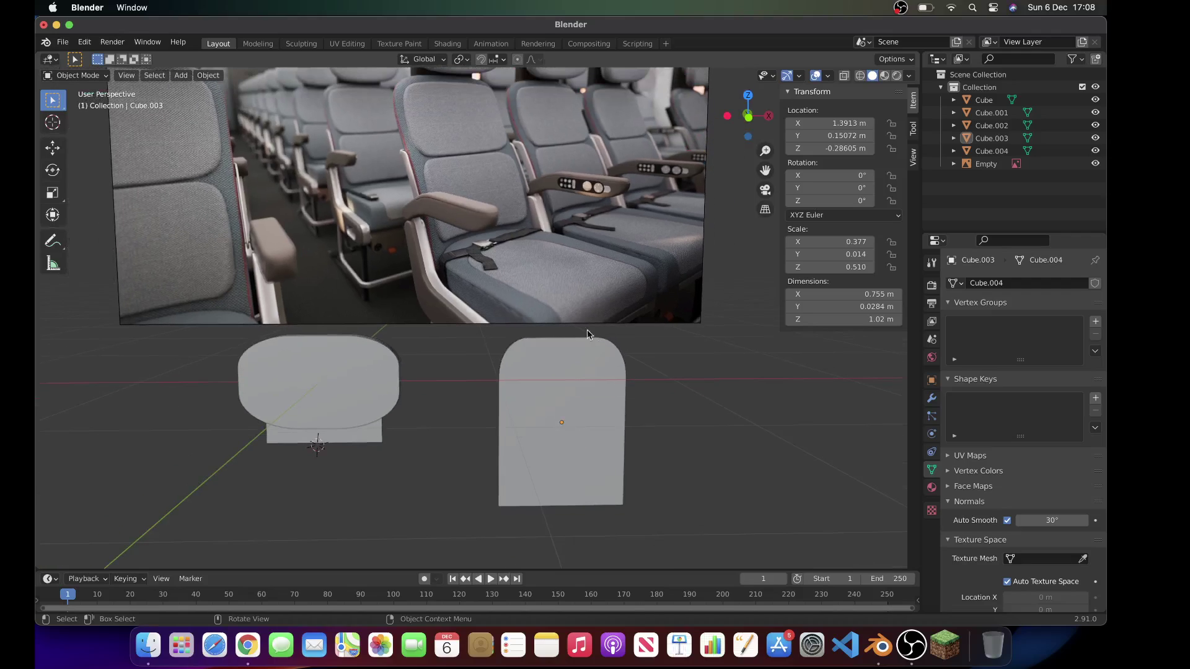
pyautogui.hscroll(2, 492, 198)
pyautogui.scroll(-4, 492, 199)
pyautogui.keyDown('shift'); pyautogui.scroll(3, 492, 199); pyautogui.keyUp('shift')
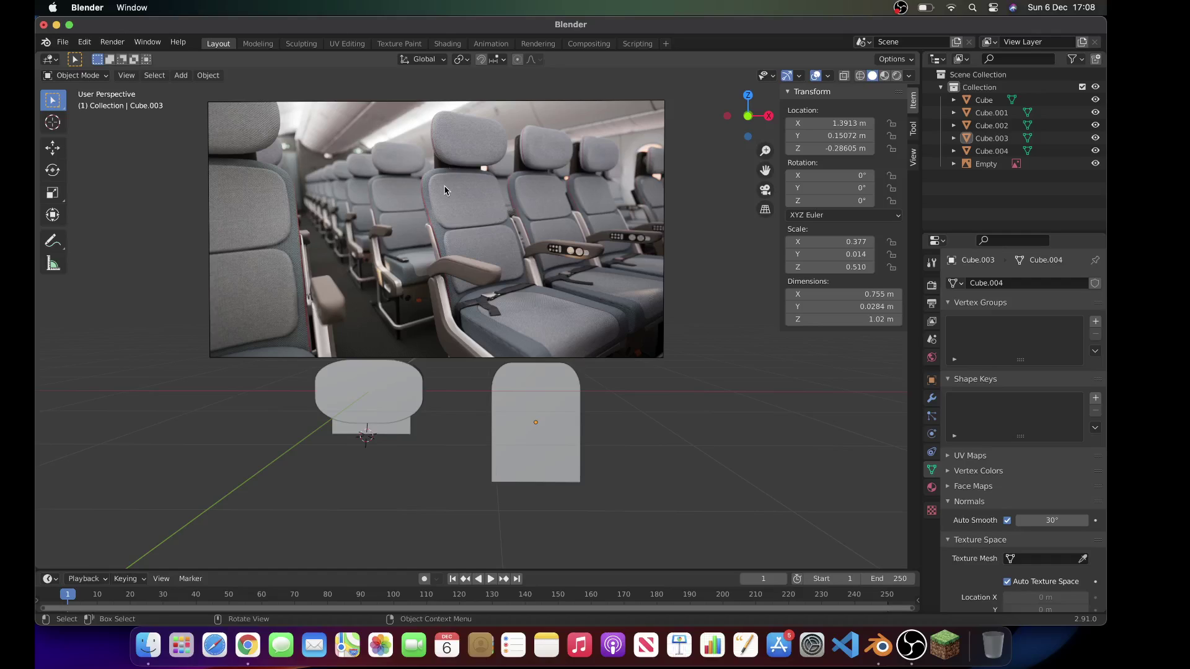
pyautogui.keyDown('shift'); pyautogui.hscroll(5, 481, 302); pyautogui.keyUp('shift')
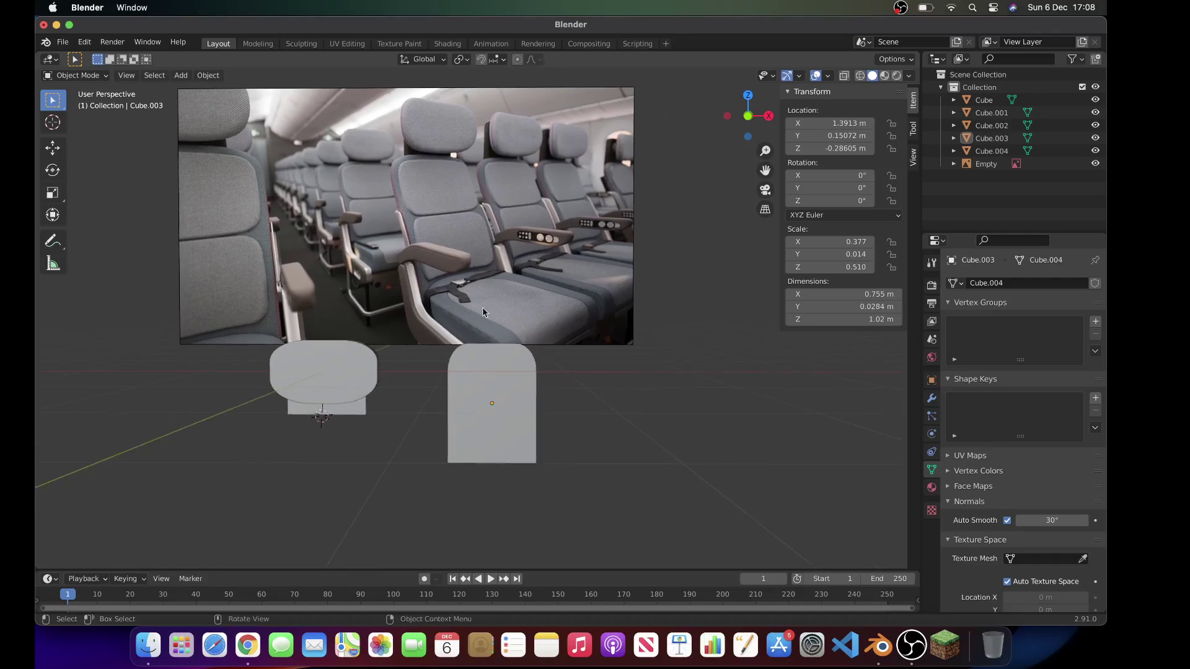
pyautogui.hscroll(3, 484, 325)
pyautogui.hotkey('shift', 'a')
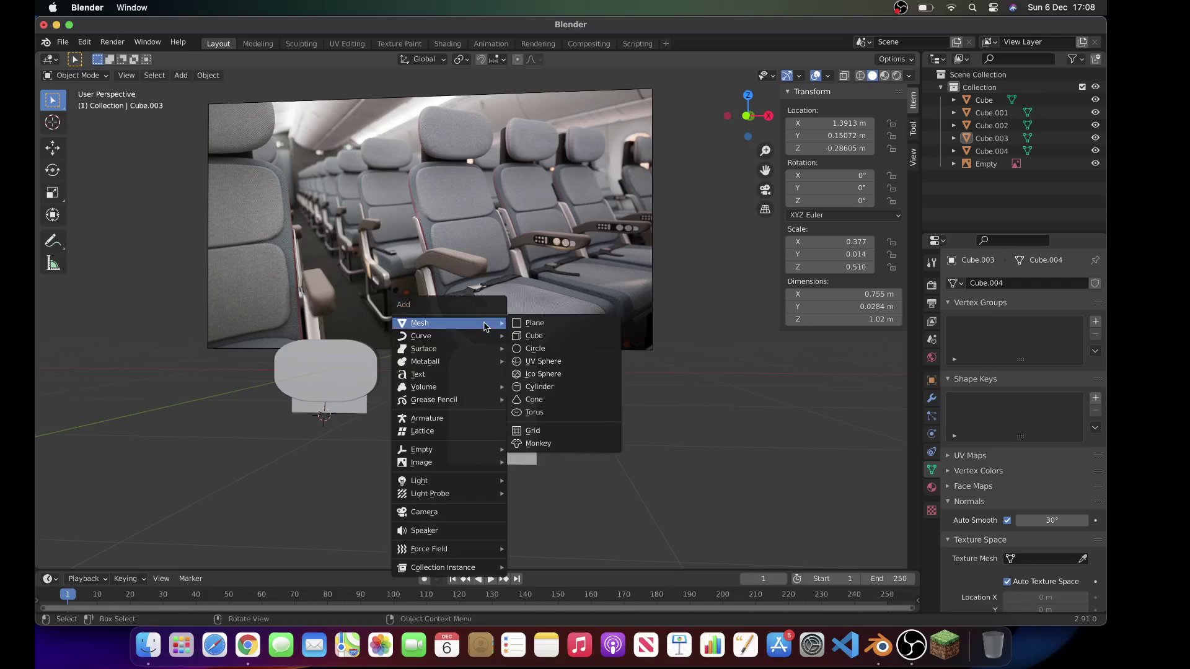
pyautogui.click(56, 122)
pyautogui.click(477, 387)
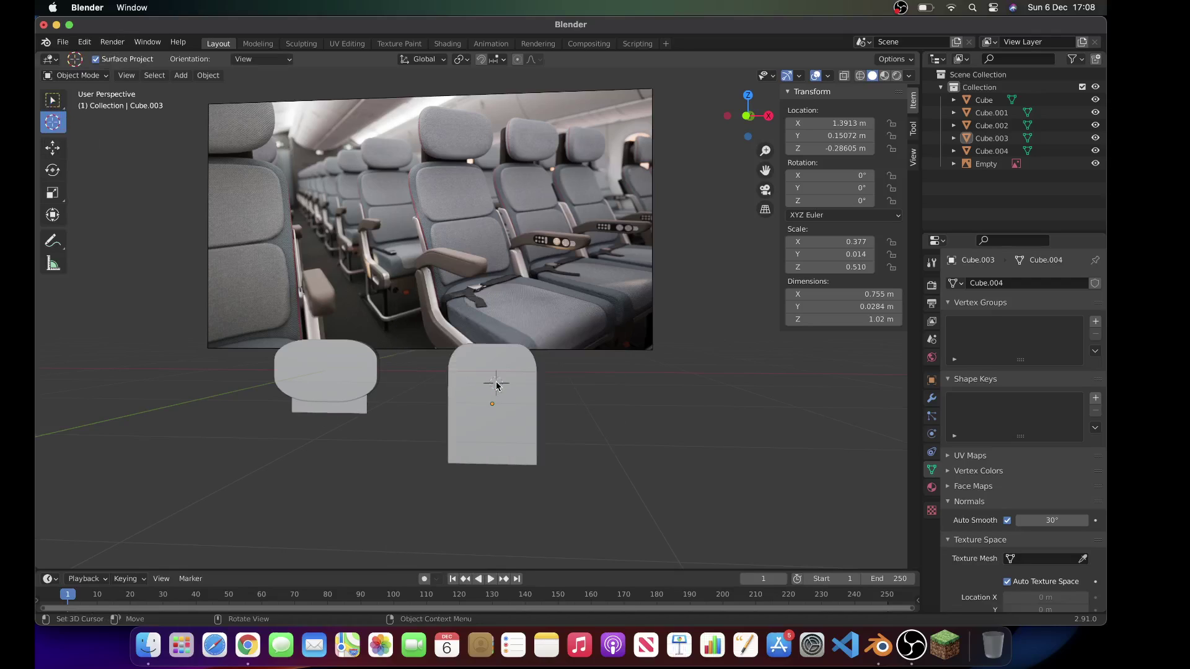
# Step: Add a cube at the 3D cursor and scale it uniformly to 0.182
pyautogui.hotkey('shift', 'a')
pyautogui.click(536, 381)
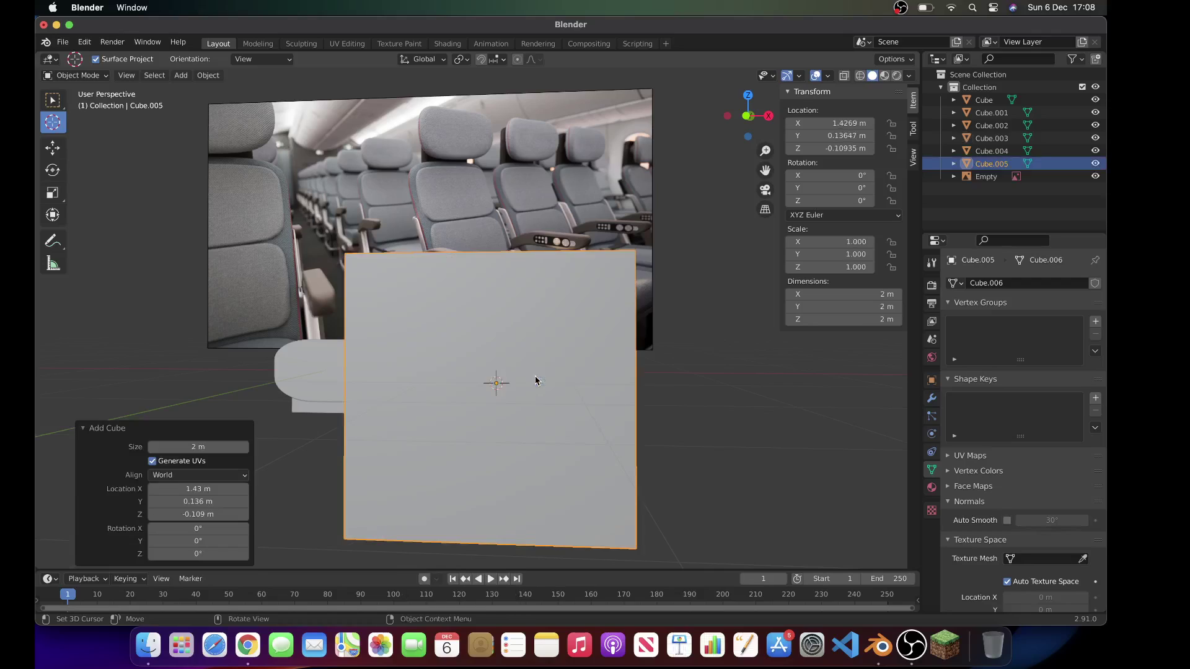
pyautogui.press('s')
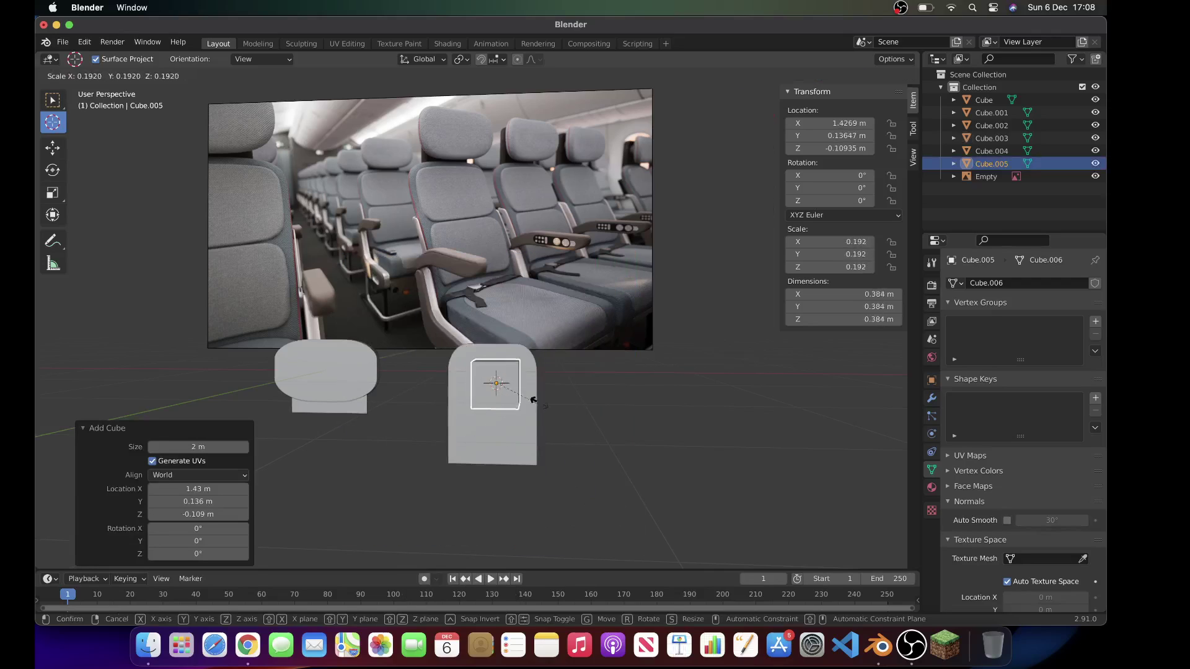
pyautogui.click(541, 393)
pyautogui.scroll(1, 474, 320)
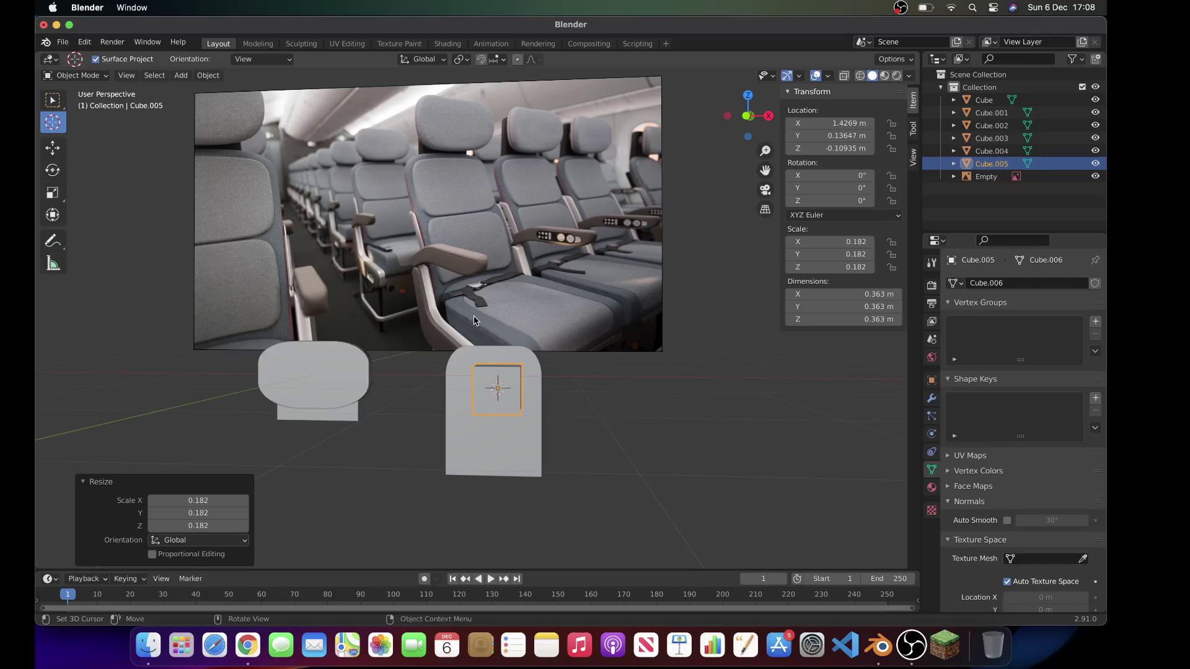
pyautogui.scroll(5, 474, 321)
# Step: Delete the front and back faces of the small cube on the backrest
pyautogui.press('Tab')
pyautogui.click(499, 383)
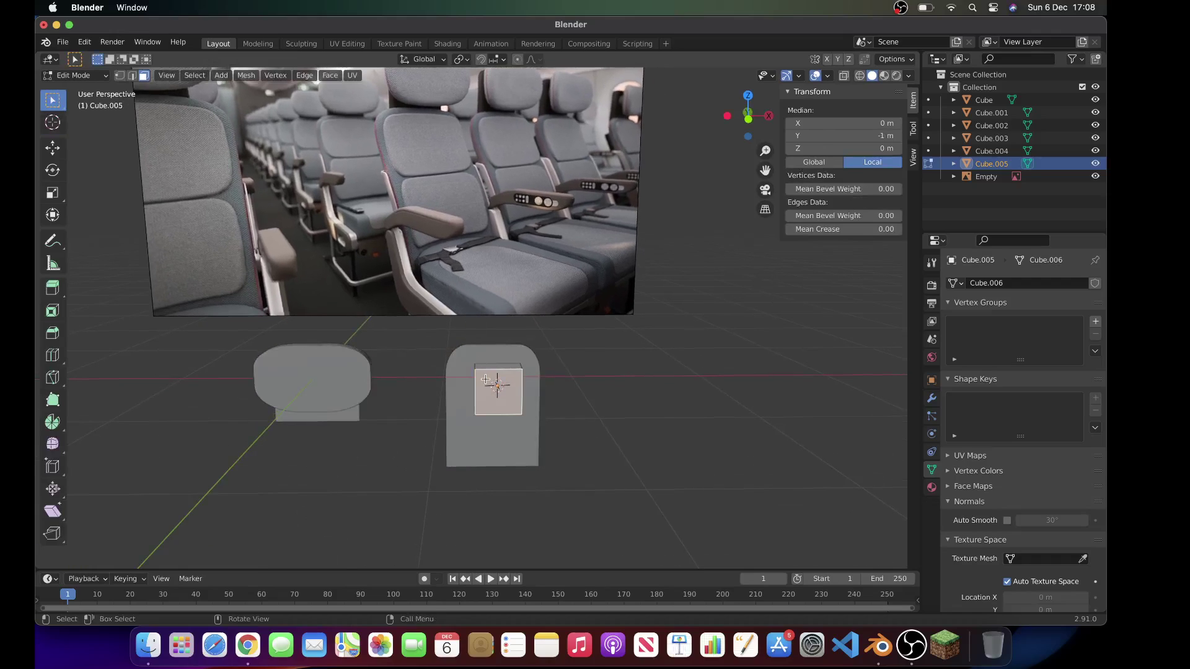
pyautogui.hscroll(-10, 485, 380)
pyautogui.hscroll(-8, 456, 374)
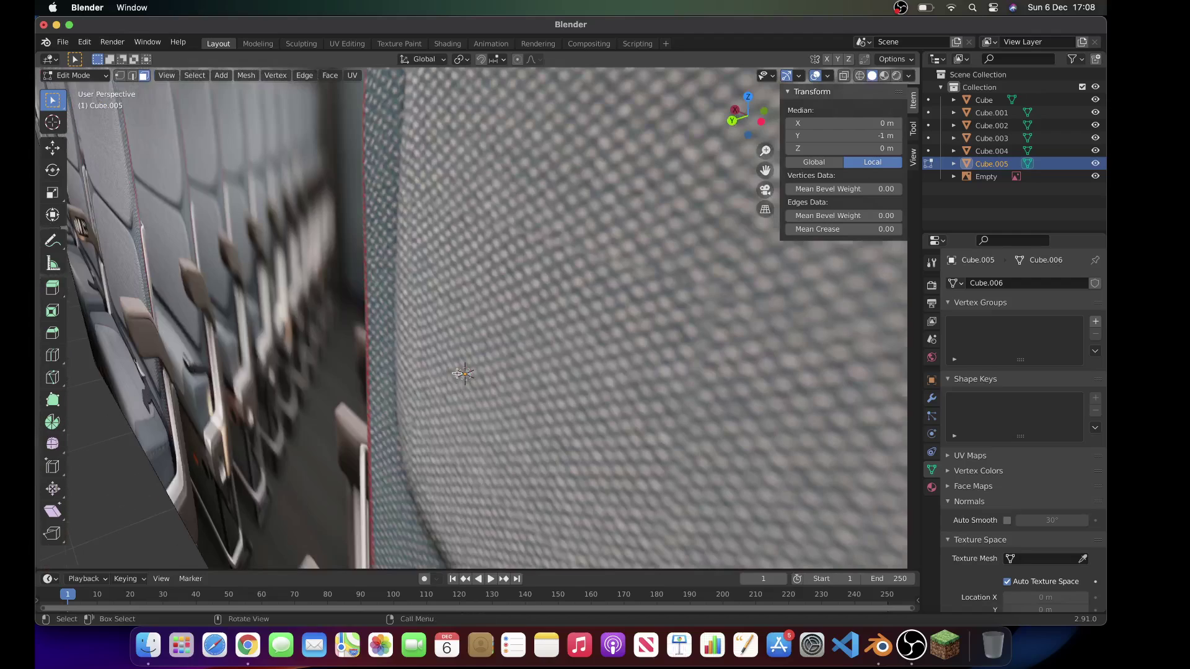
pyautogui.hscroll(-10, 456, 374)
pyautogui.press('x')
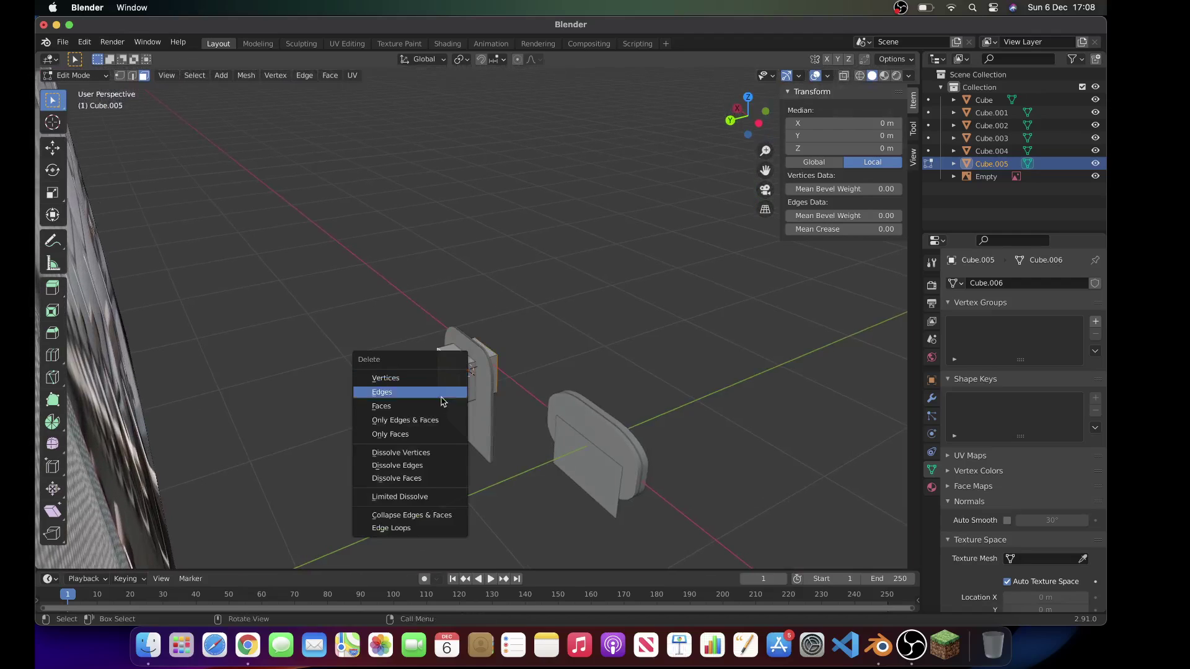
pyautogui.click(444, 394)
pyautogui.hscroll(-15, 433, 403)
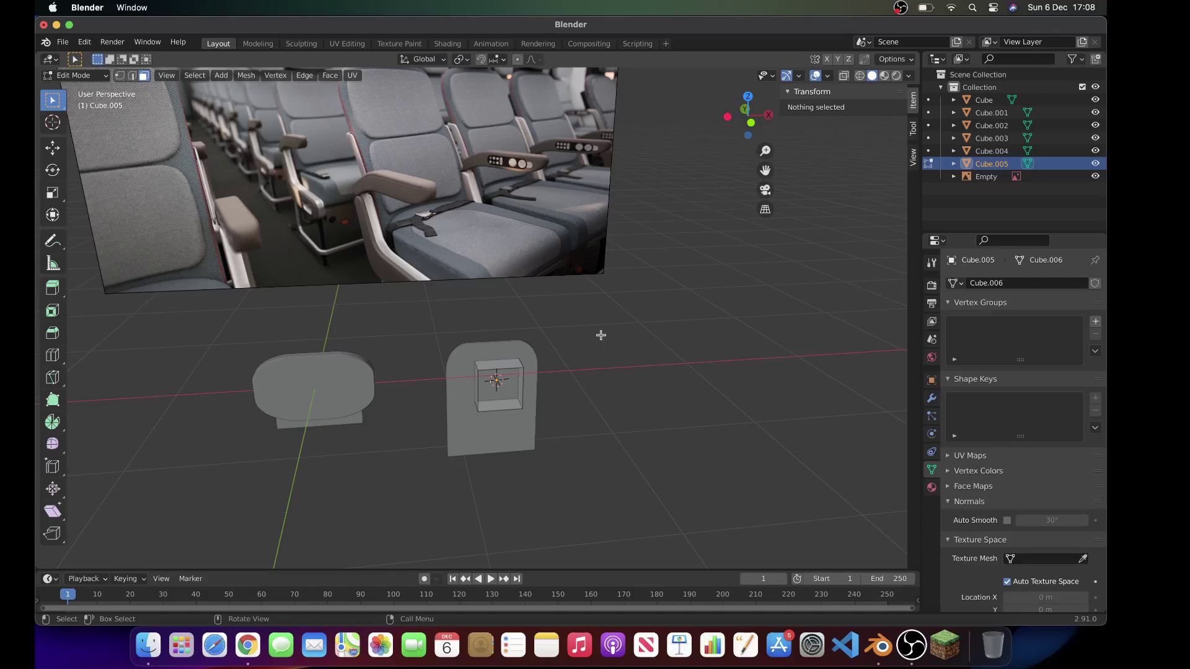
pyautogui.hscroll(-12, 600, 335)
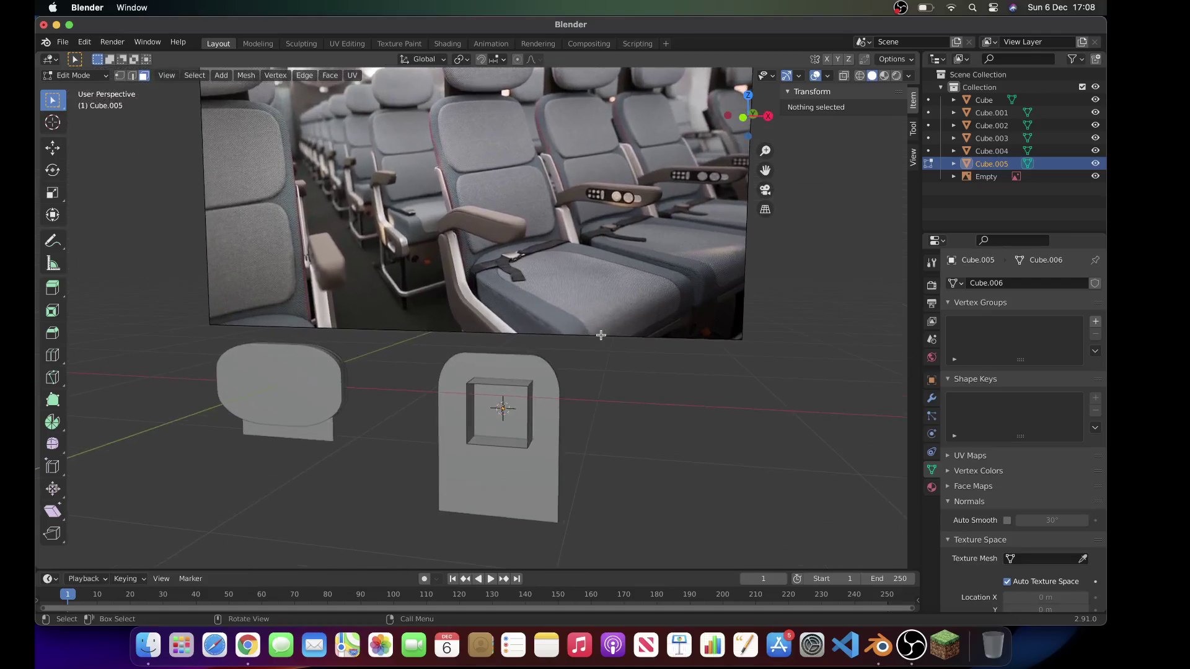
# Step: Shrink the whole open cube to about 0.277 m per side and move it -1.5314 m along Y, out in front of the backrest
pyautogui.press('a')
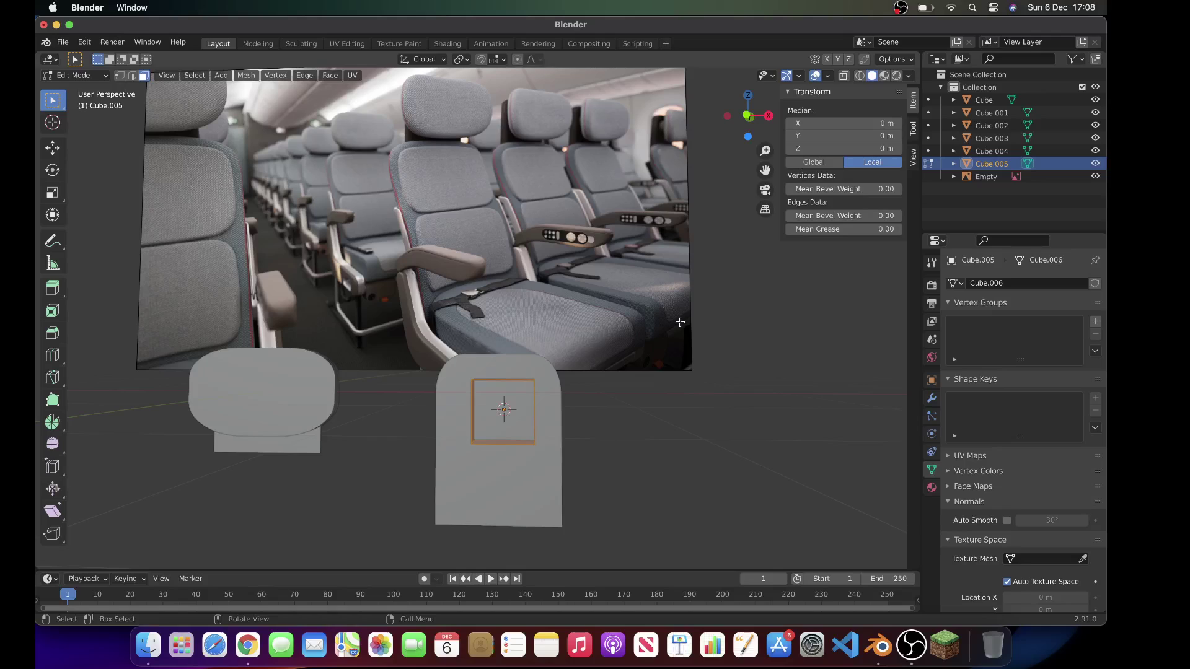
pyautogui.press('s')
pyautogui.click(640, 348)
pyautogui.press('g')
pyautogui.press('y')
pyautogui.click(626, 386)
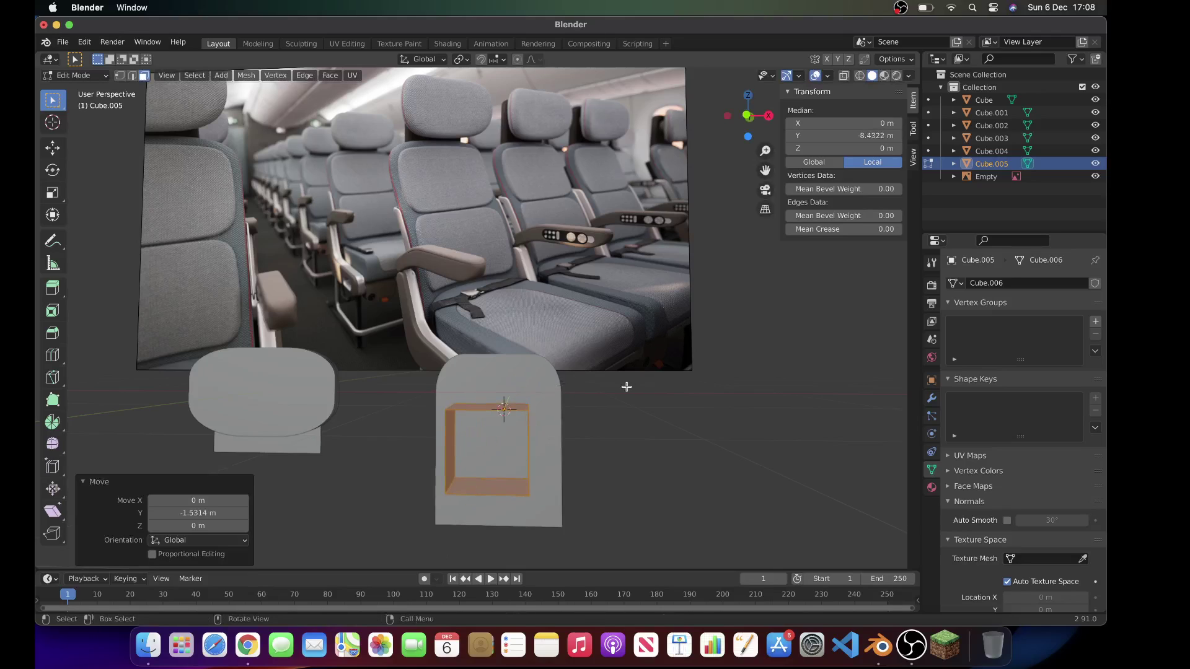
# Step: Move the open cube 0.56025 m along Y, back toward the backrest panel
pyautogui.hscroll(-10, 630, 371)
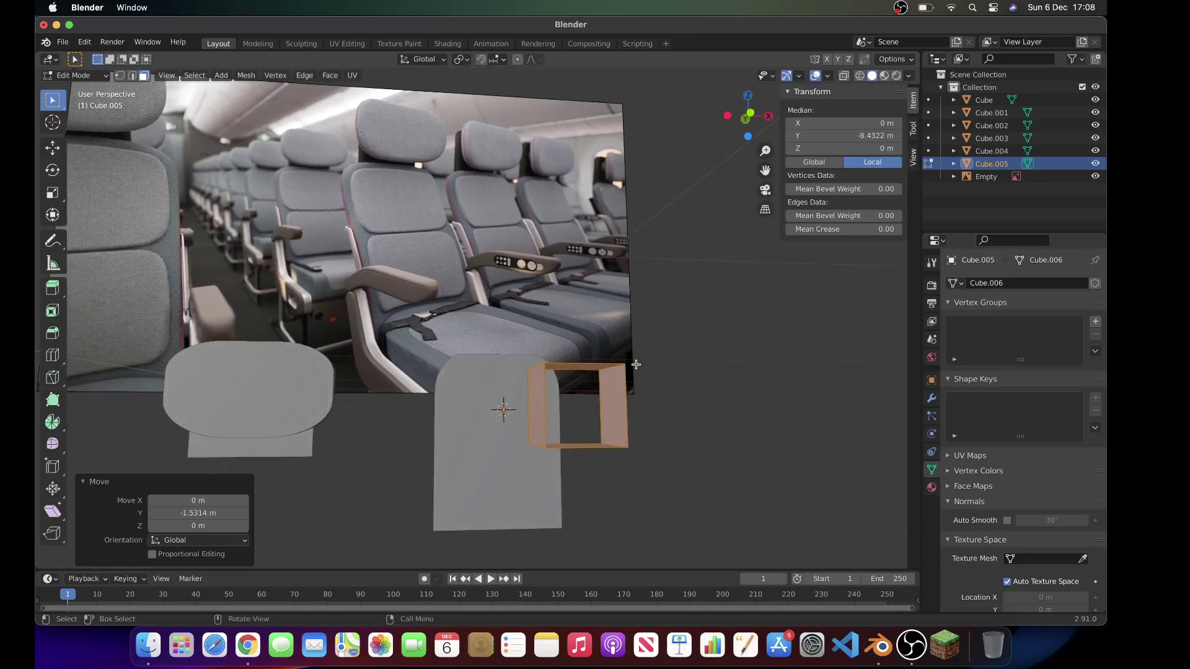
pyautogui.press('g')
pyautogui.press('y')
pyautogui.click(625, 357)
pyautogui.hscroll(-6, 624, 357)
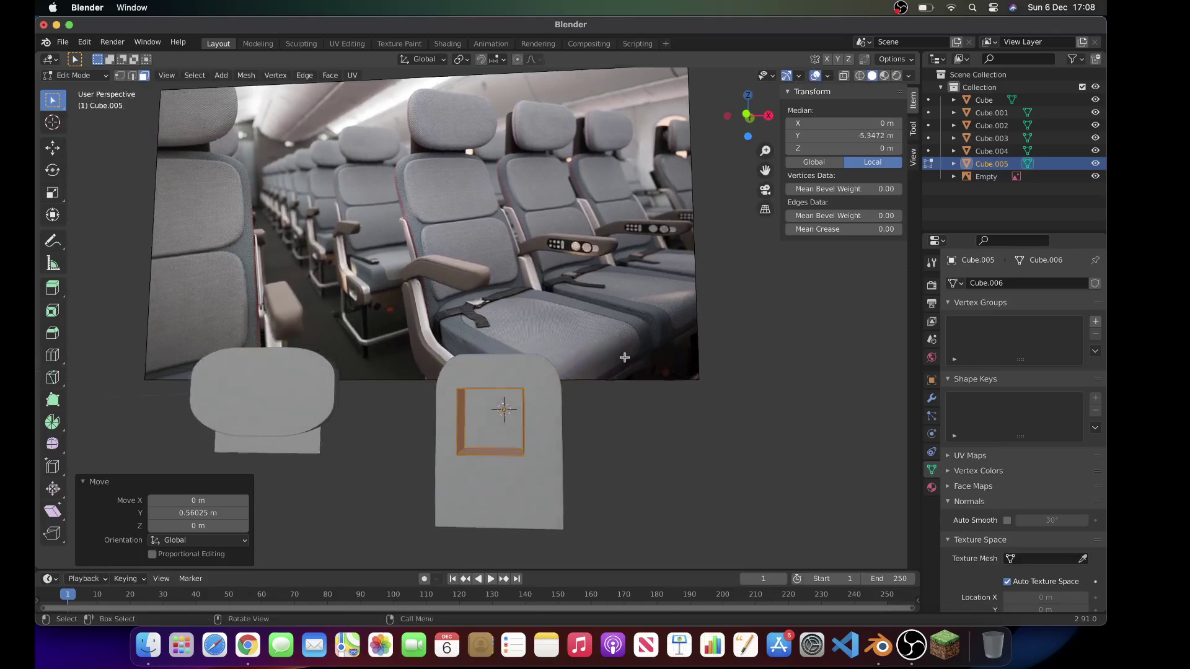
# Step: Reposition the open cube from the front view by about -0.054 m in X and -0.043 m in Z
pyautogui.click(743, 119)
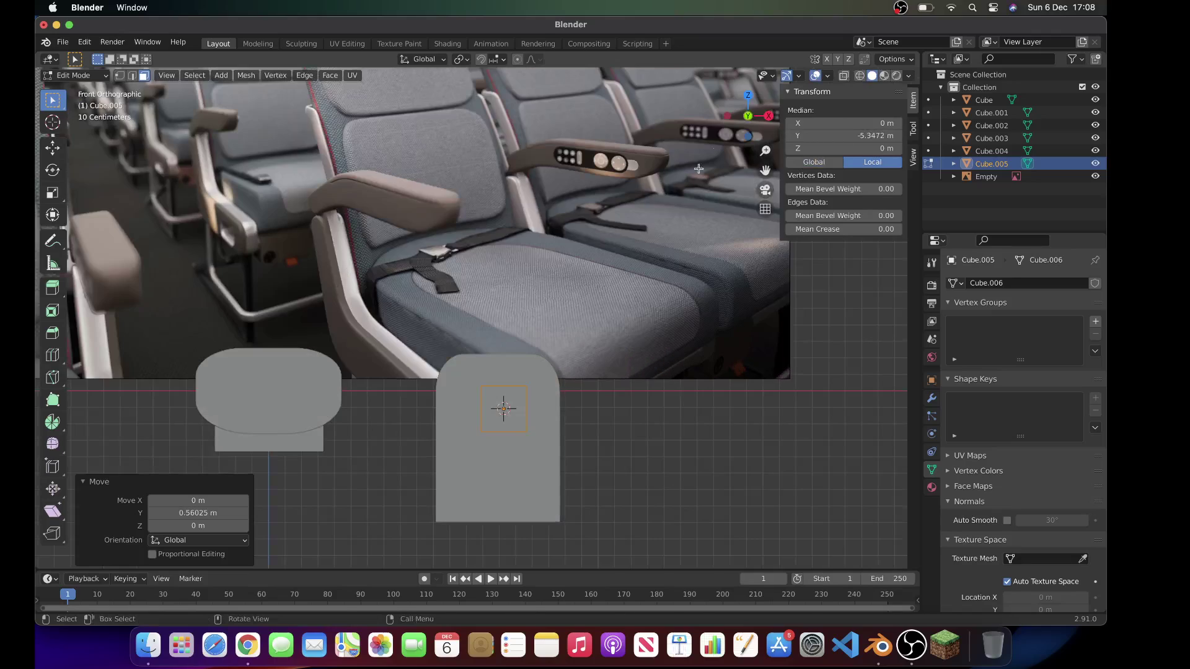
pyautogui.press('g')
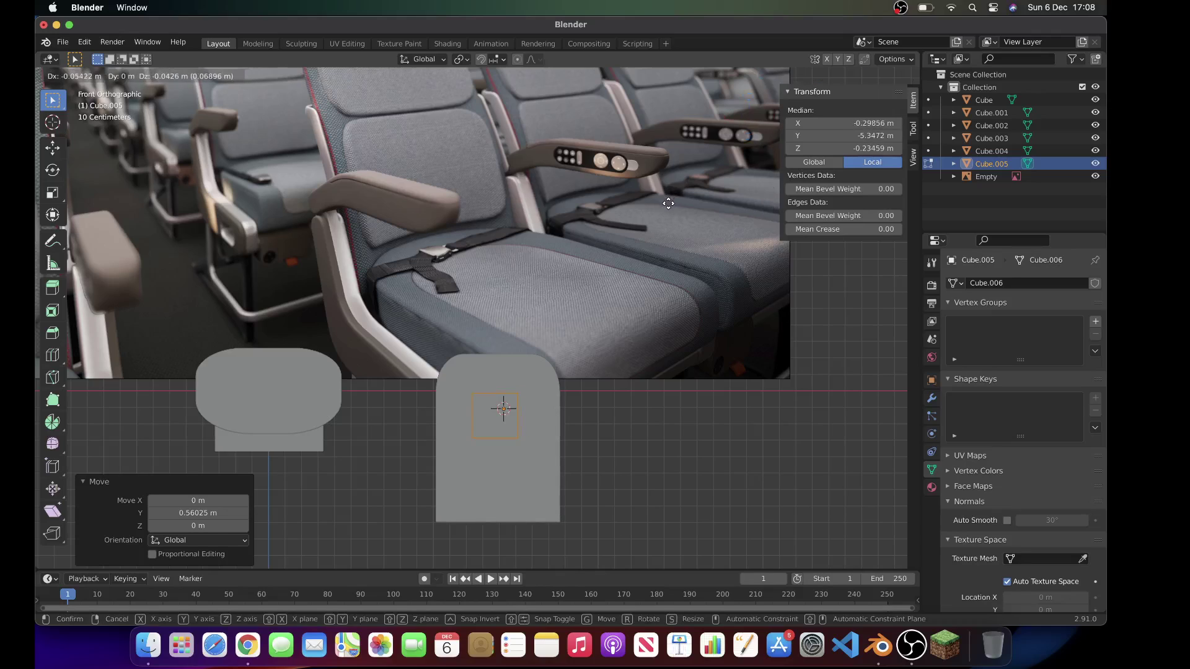
pyautogui.click(668, 203)
pyautogui.keyDown('shift'); pyautogui.scroll(3, 668, 203); pyautogui.keyUp('shift')
pyautogui.keyDown('shift'); pyautogui.scroll(2, 668, 203); pyautogui.keyUp('shift')
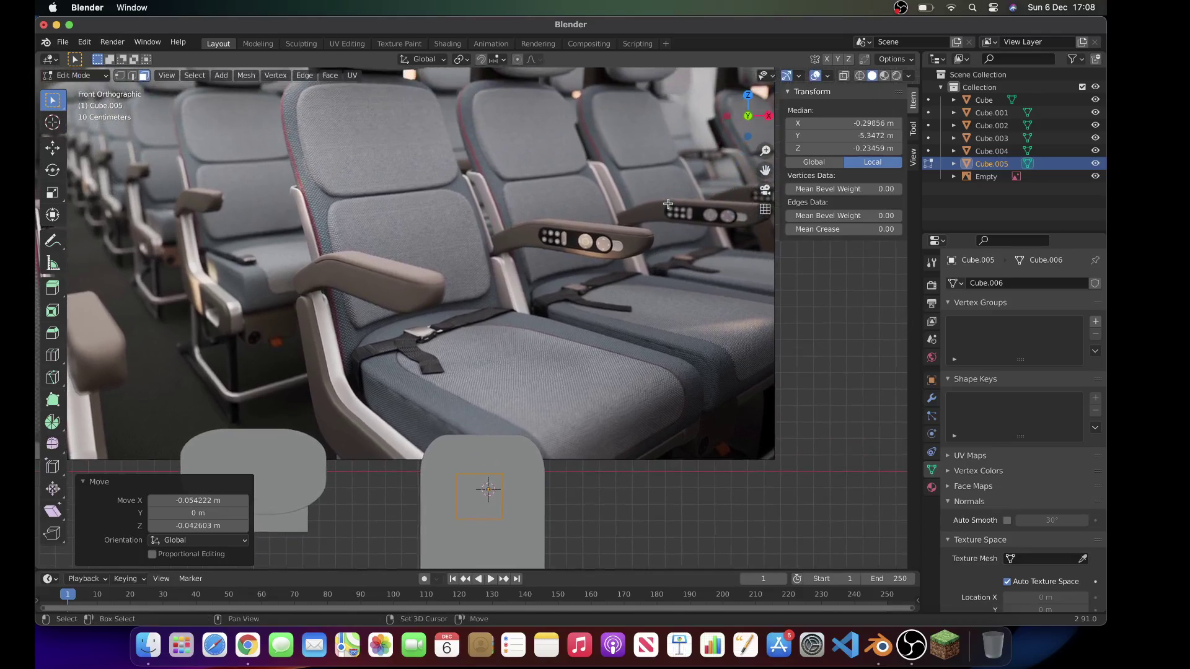
# Step: Select the backrest panel together with its rim strip in Object Mode and scale them along Z by 1.140
pyautogui.press('Tab')
pyautogui.scroll(-5, 668, 204)
pyautogui.moveTo(446, 438); pyautogui.dragTo(484, 464)
pyautogui.moveTo(339, 316); pyautogui.dragTo(334, 314)
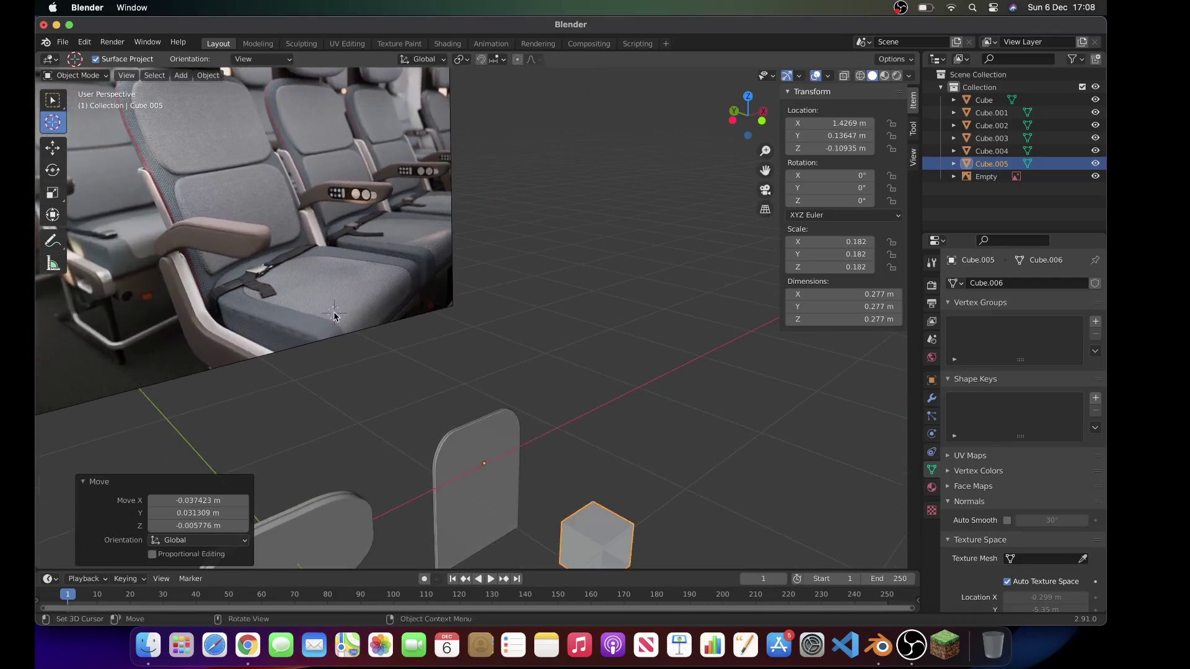
pyautogui.click(52, 100)
pyautogui.click(473, 446)
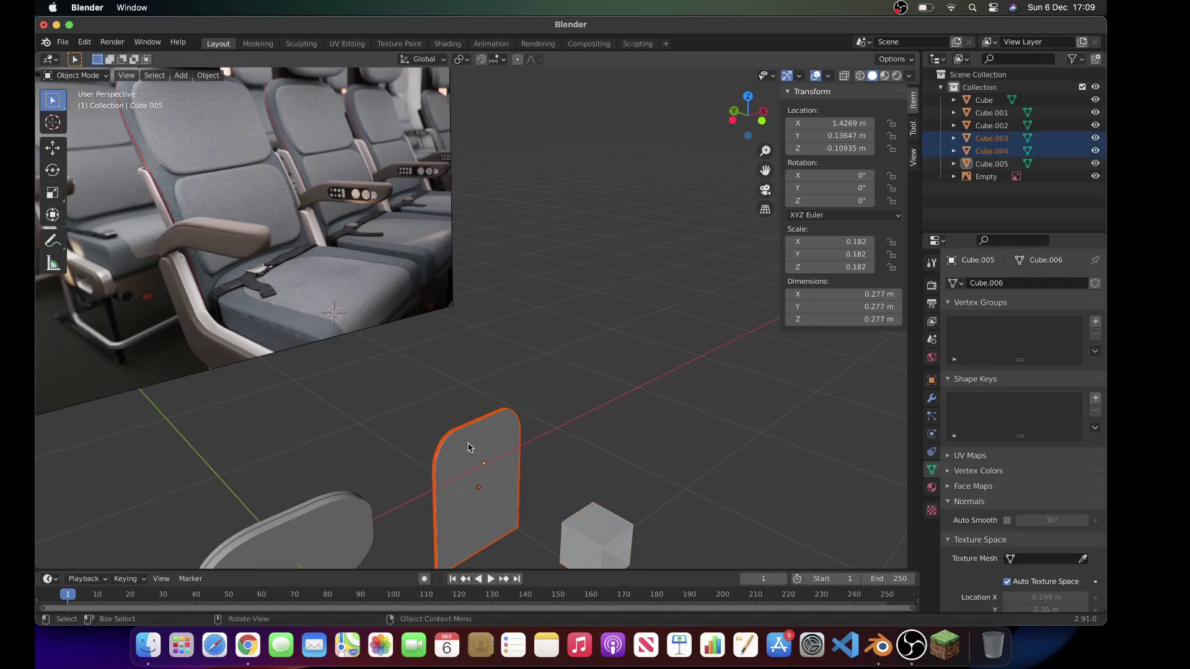
pyautogui.moveTo(567, 464); pyautogui.dragTo(576, 457, button='middle')
pyautogui.press('KP_1')
pyautogui.press('s')
pyautogui.press('z')
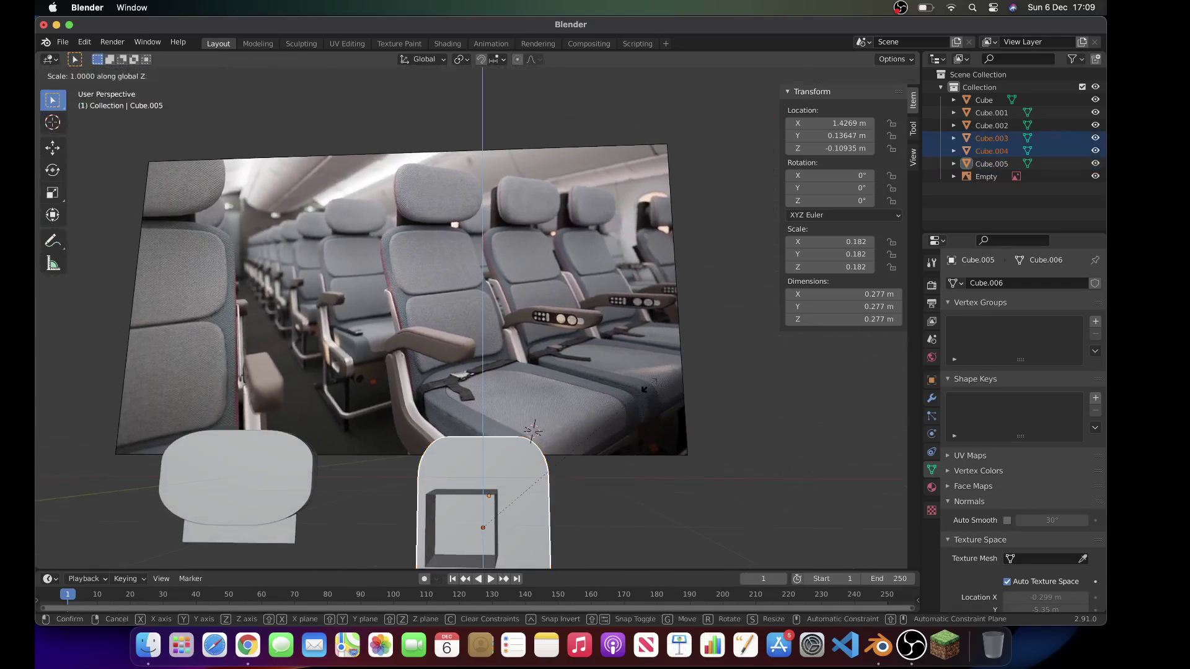
pyautogui.click(675, 384)
# Step: Widen the backrest panel and rim strip along X by 1.102 and scale both uniformly by 1.066
pyautogui.press('s')
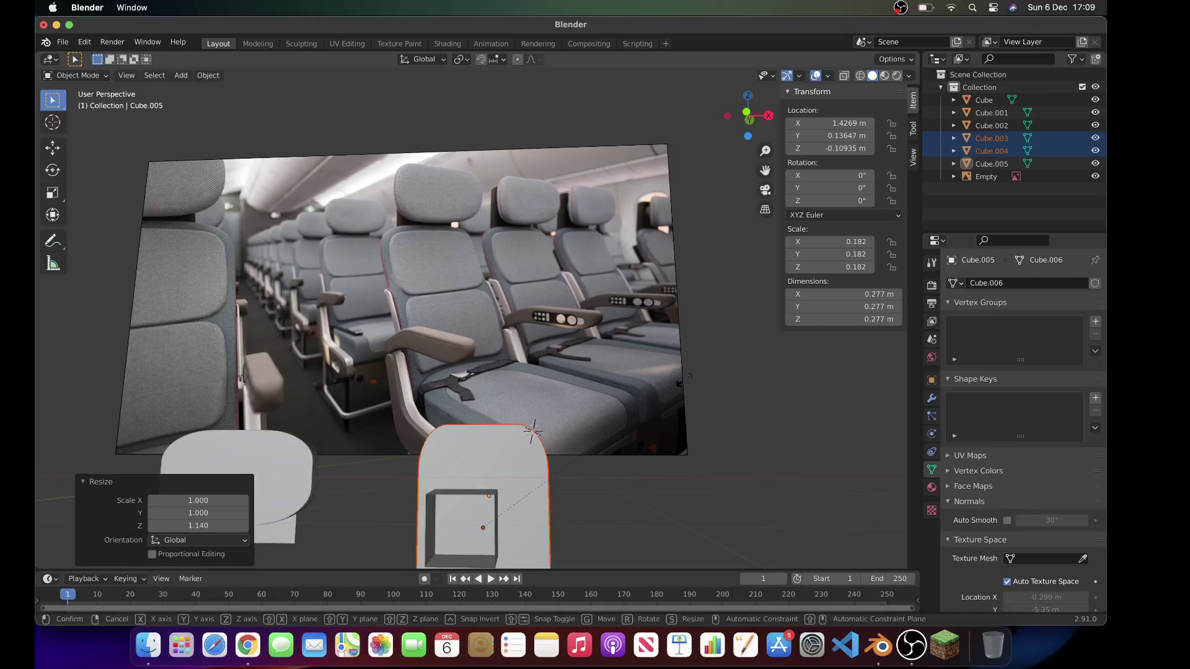
pyautogui.press('x')
pyautogui.click(712, 380)
pyautogui.press('s')
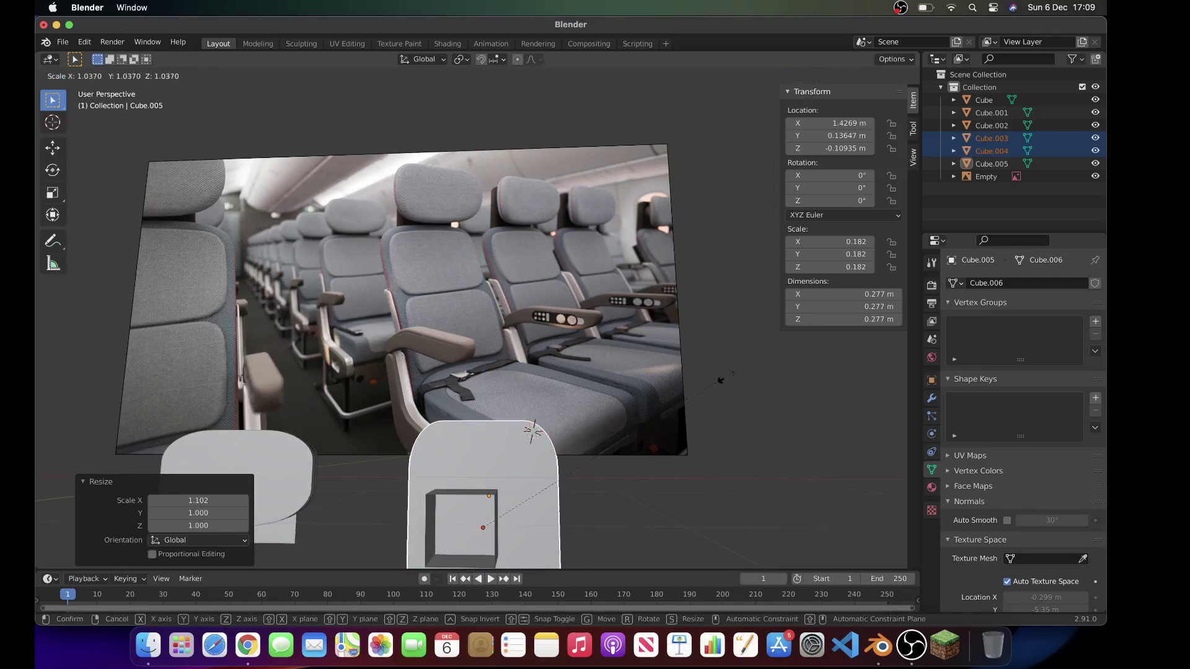
pyautogui.click(735, 380)
# Step: Select the open cube and move its mesh in front view by about 0.039 m in X and 0.066 m in Z
pyautogui.hscroll(-5, 736, 381)
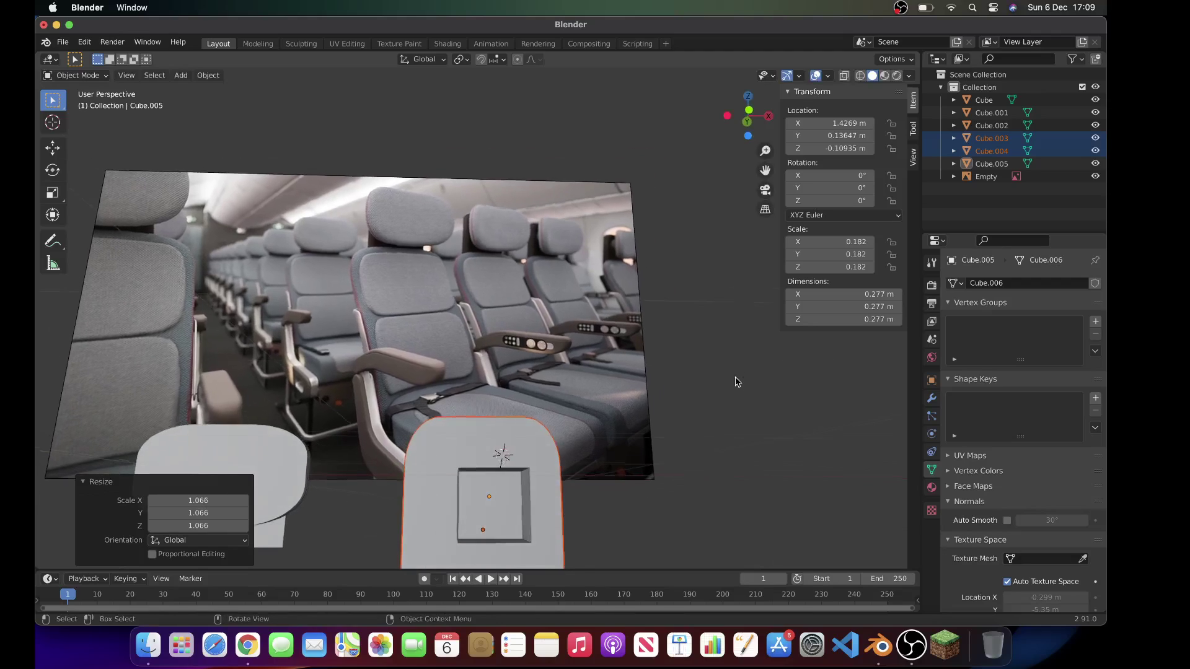
pyautogui.hscroll(3, 736, 381)
pyautogui.scroll(5, 526, 423)
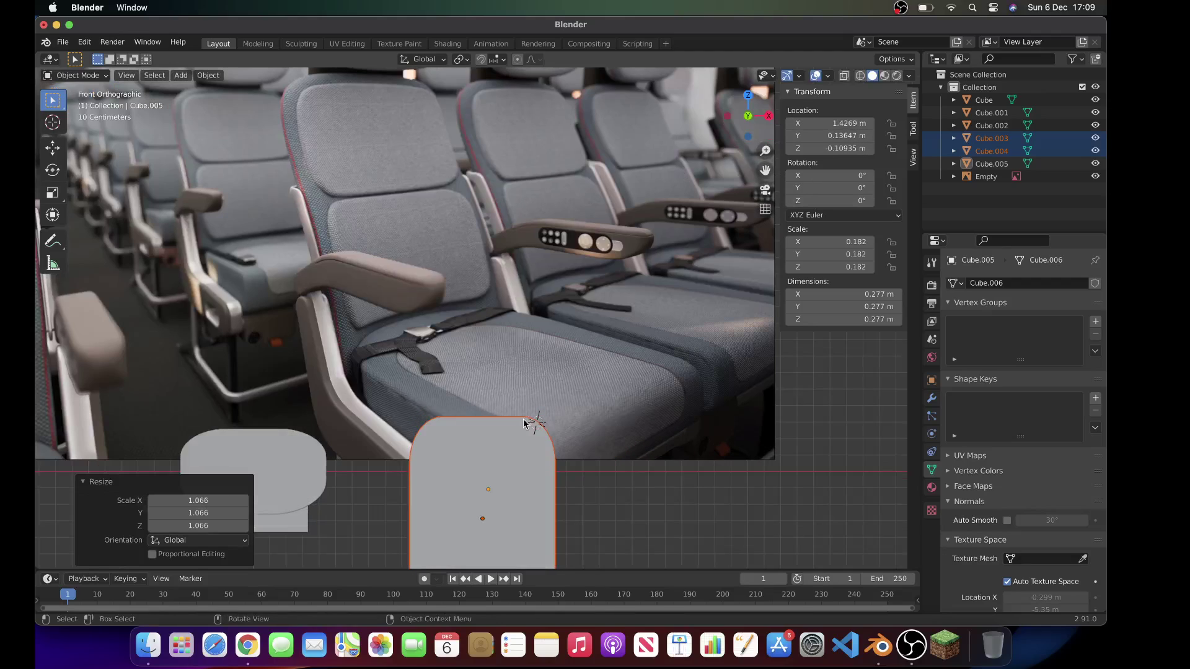
pyautogui.hscroll(5, 535, 453)
pyautogui.click(409, 538)
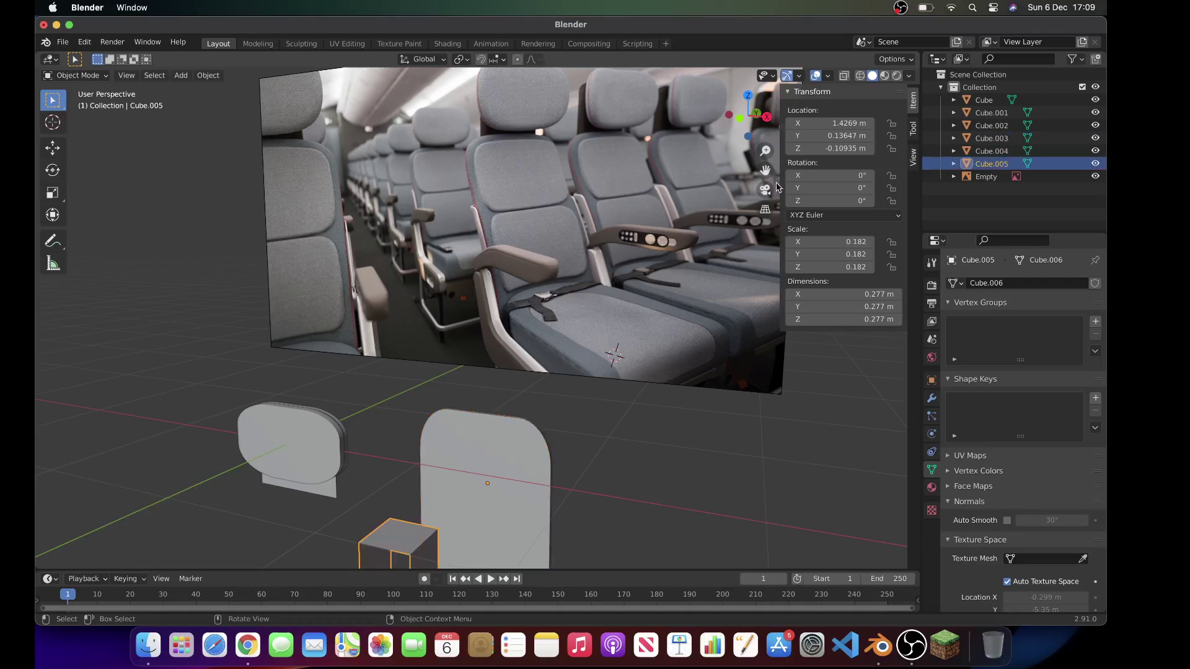
pyautogui.click(739, 116)
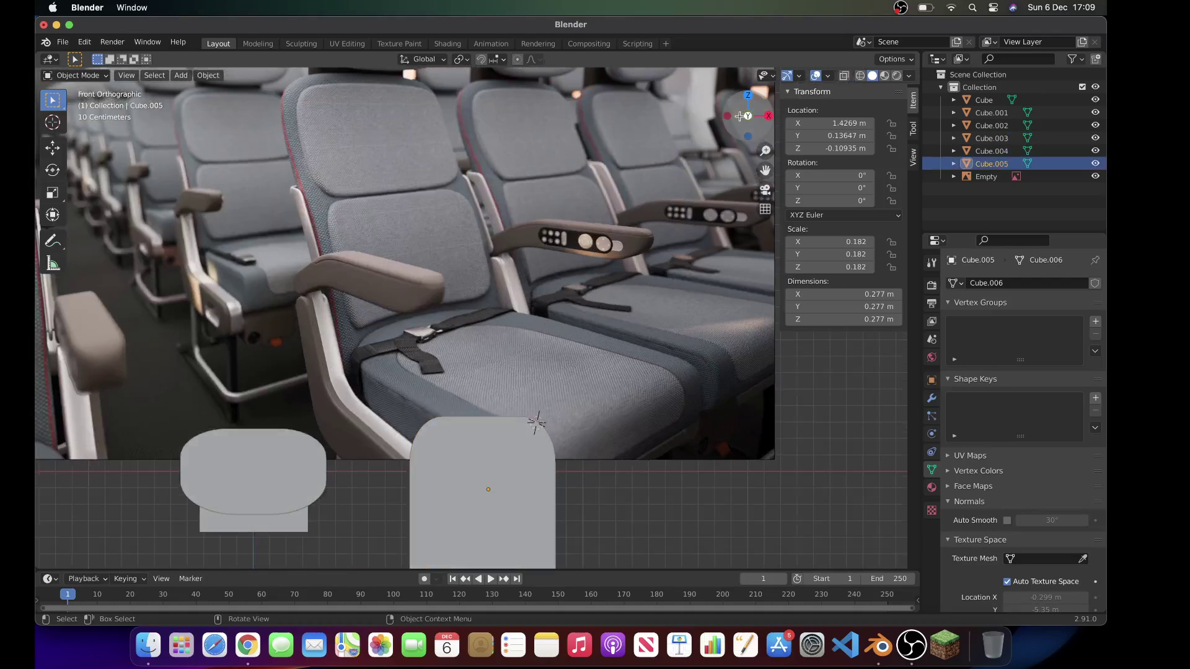
pyautogui.press('g')
pyautogui.click(631, 297)
# Step: Enlarge the open cube over the backrest panel and flatten it along Z by a factor of 0.622
pyautogui.press('s')
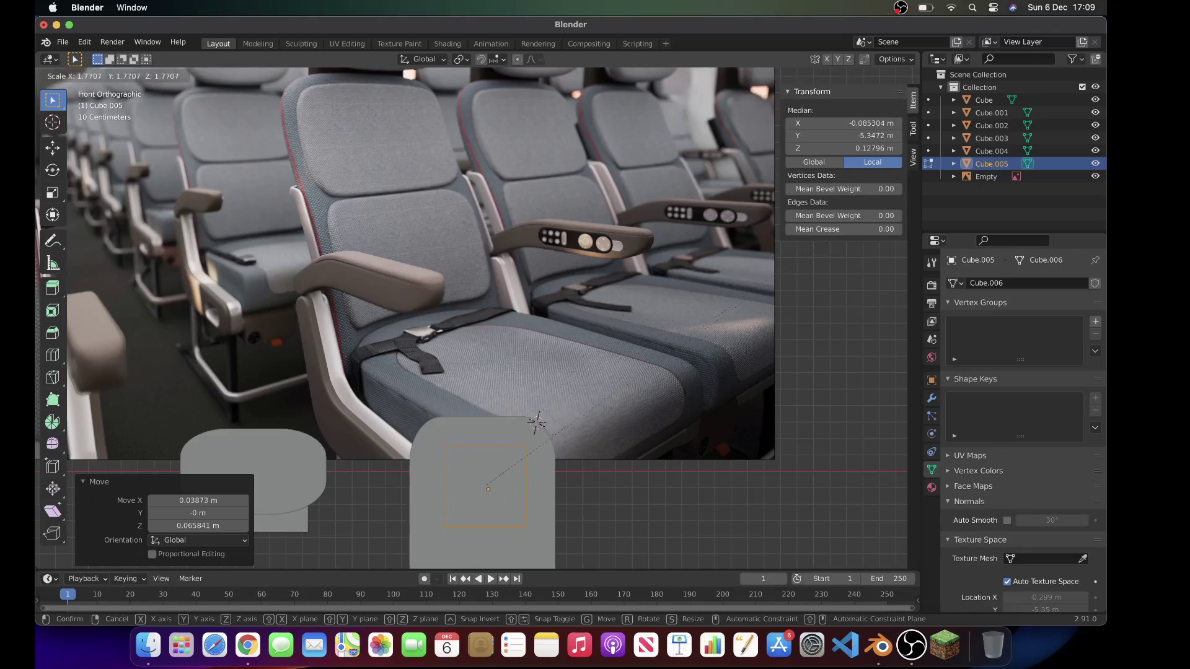
pyautogui.click(854, 229)
pyautogui.press('g')
pyautogui.click(763, 411)
pyautogui.press('s')
pyautogui.press('z')
pyautogui.click(655, 464)
# Step: Enlarge the rectangular frame further and centre it across the backrest, ending with a shift of about 0.012 m along X
pyautogui.press('g')
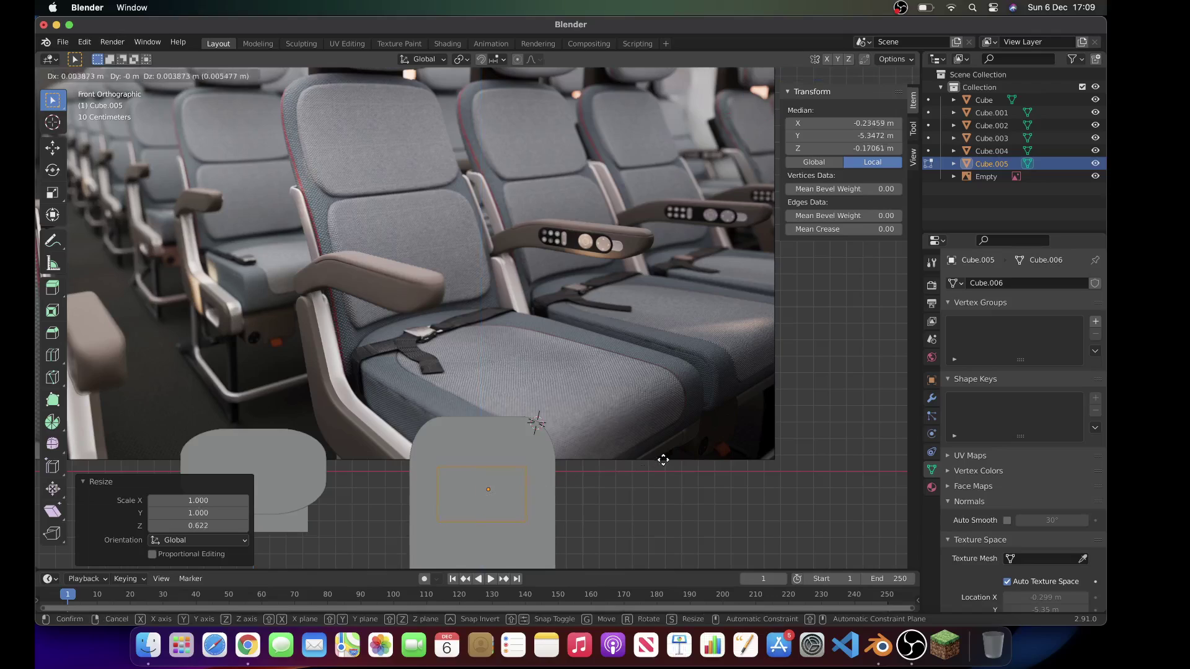
pyautogui.click(664, 455)
pyautogui.press('g')
pyautogui.click(661, 457)
pyautogui.press('s')
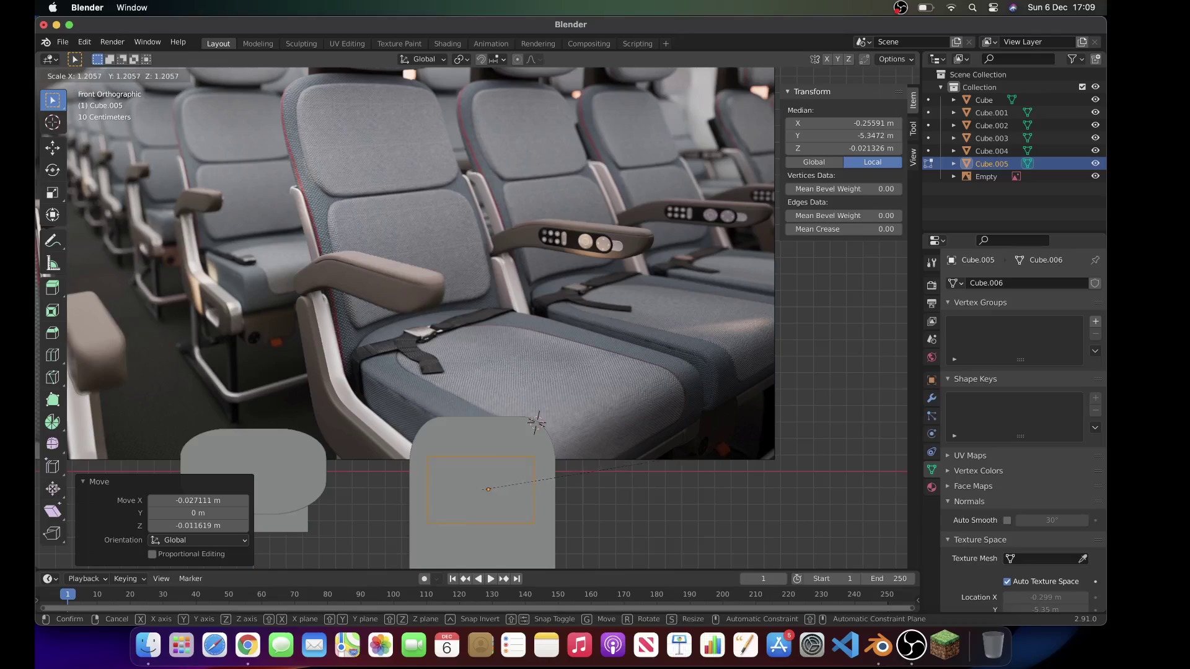
pyautogui.click(706, 454)
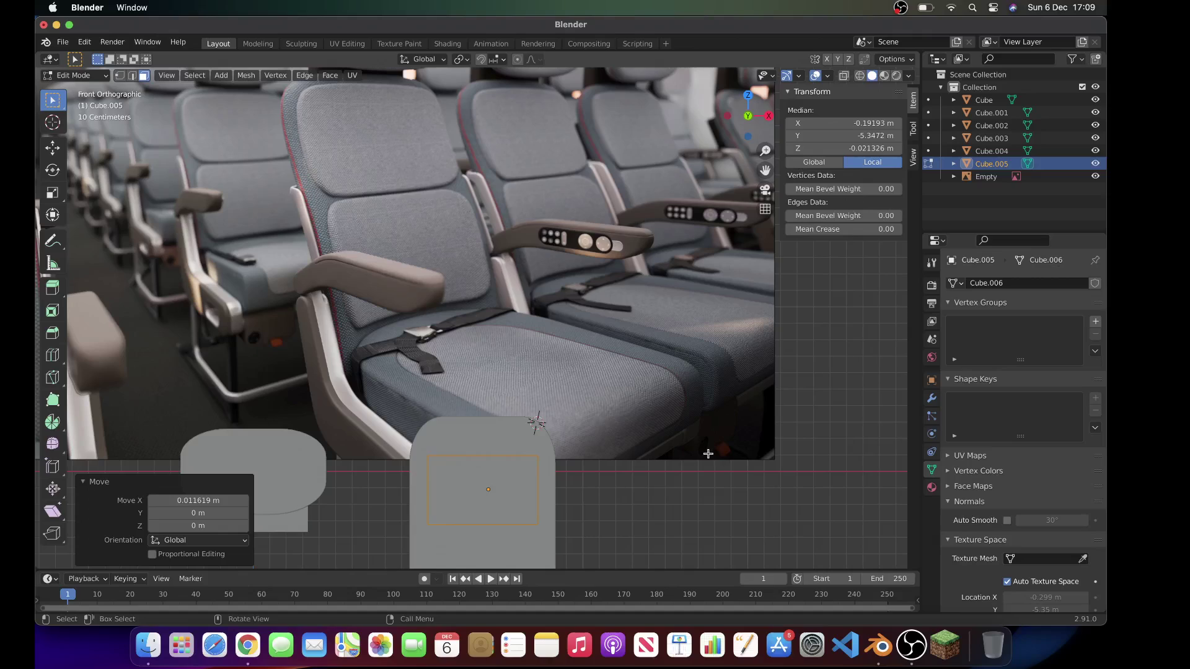
# Step: Bevel the rectangular frame's four corner edges by 0.49 m with 10 segments and nudge it up about 0.008 m
pyautogui.hotkey('ctrl', 'b')
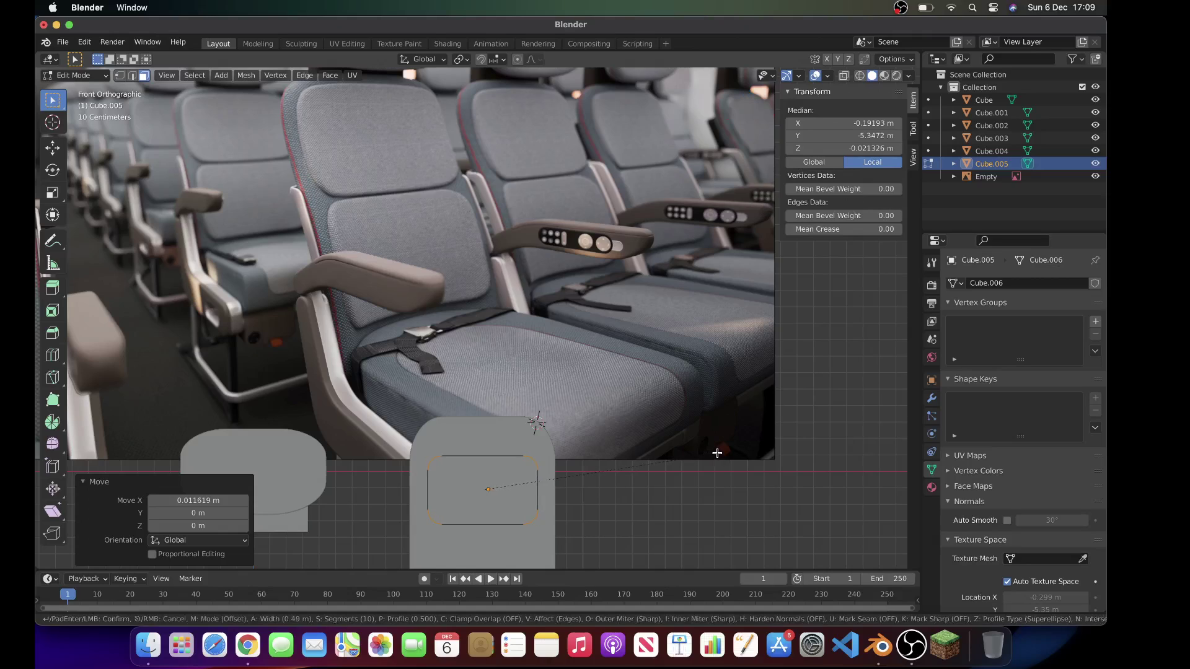
pyautogui.click(717, 453)
pyautogui.press('g')
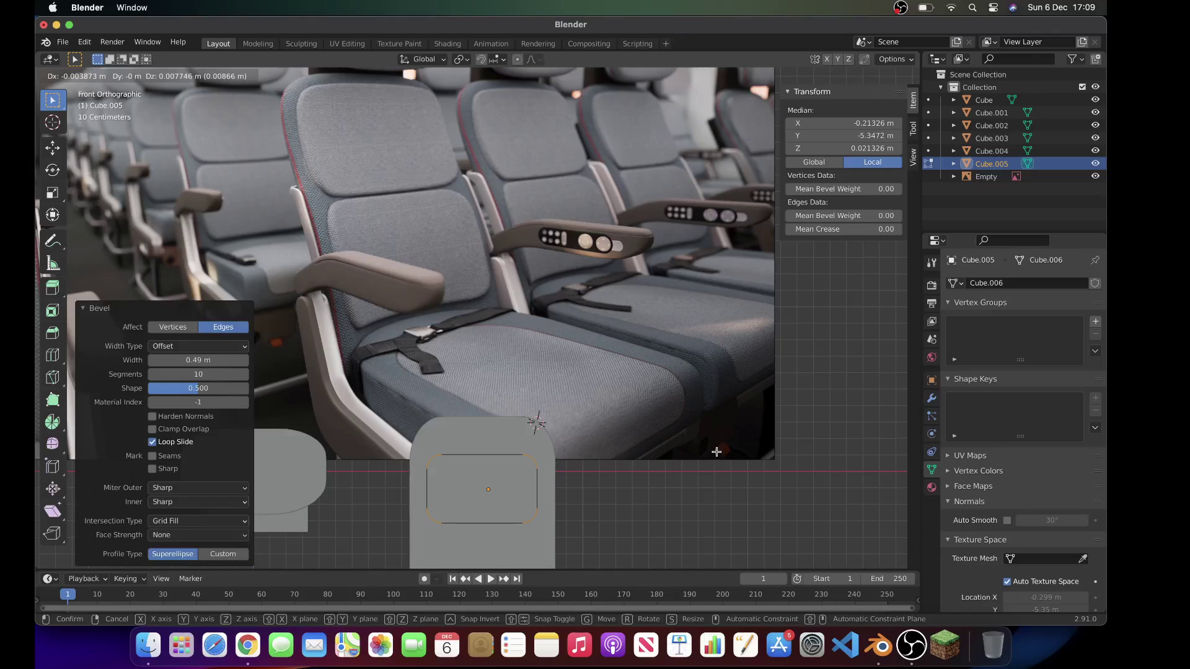
pyautogui.click(717, 452)
# Step: Enlarge the rounded frame uniformly by 1.076 and again by 1.087, and raise it about 0.015 m over the backrest
pyautogui.press('s')
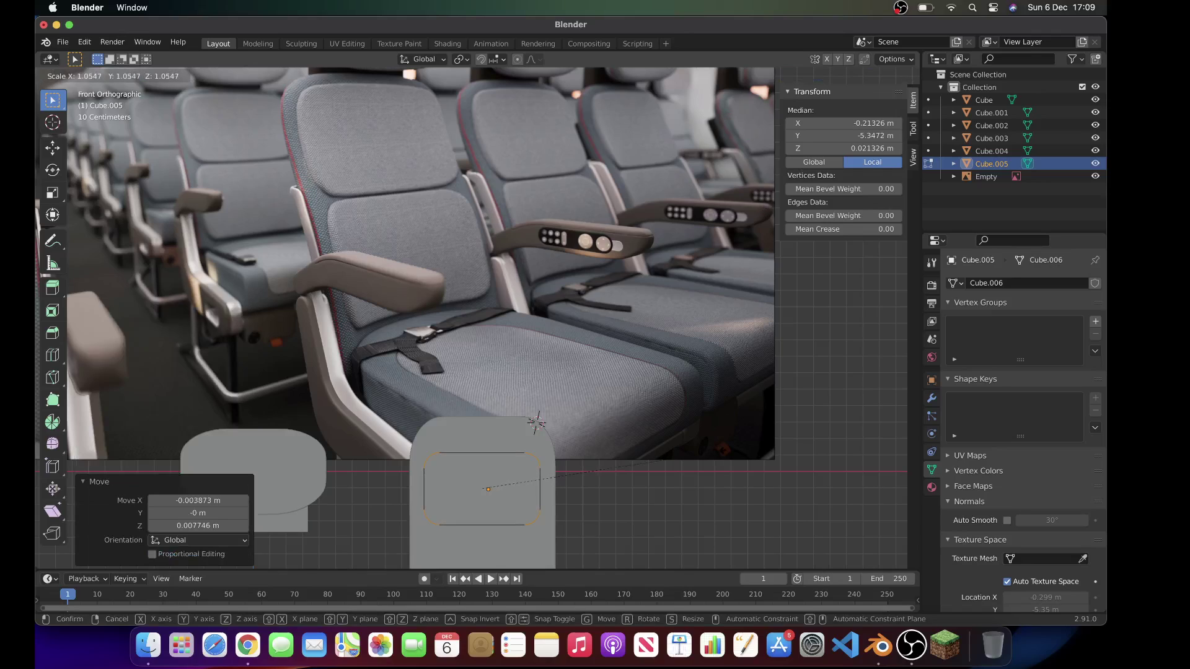
pyautogui.click(734, 449)
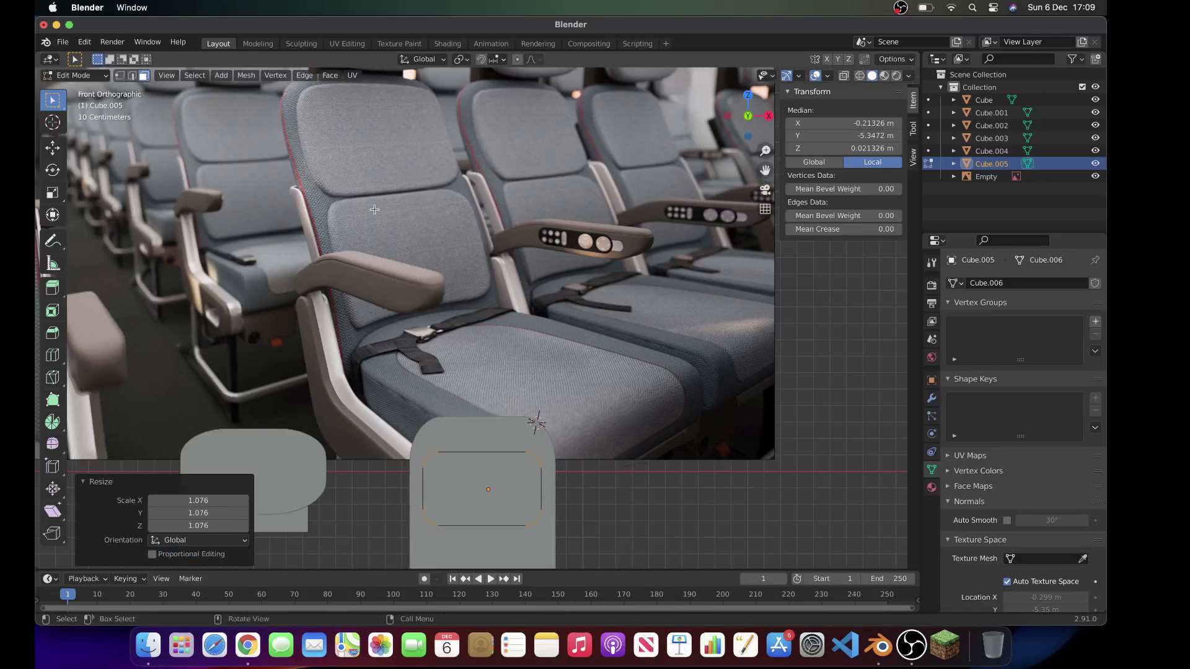
pyautogui.press('s')
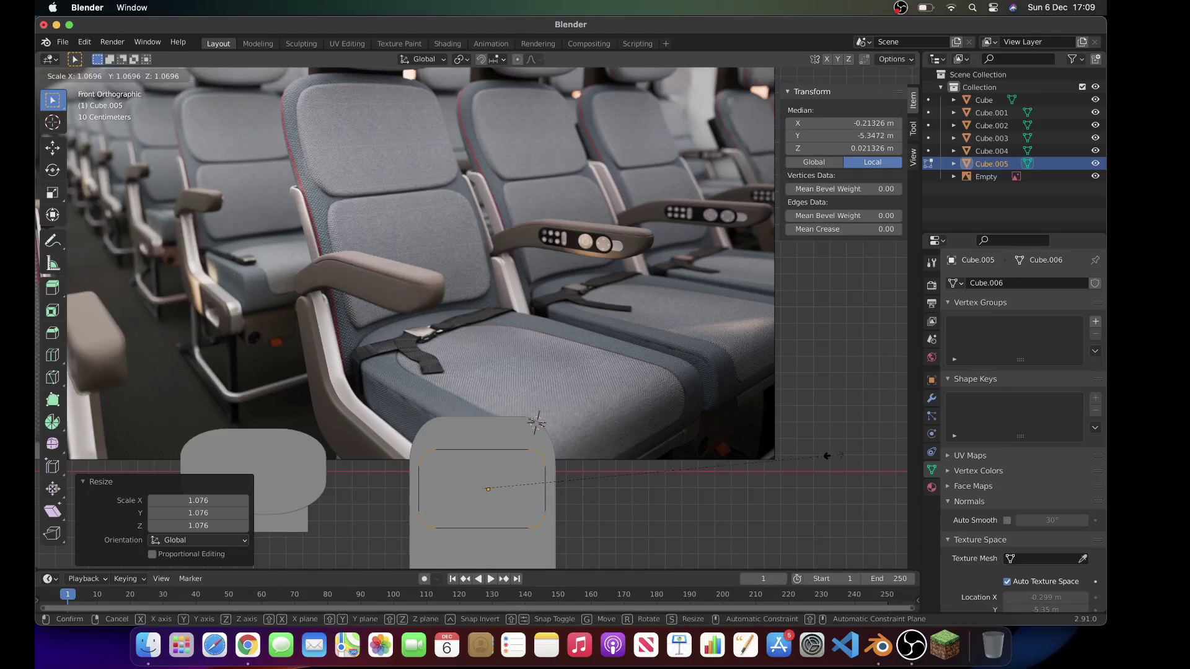
pyautogui.click(834, 456)
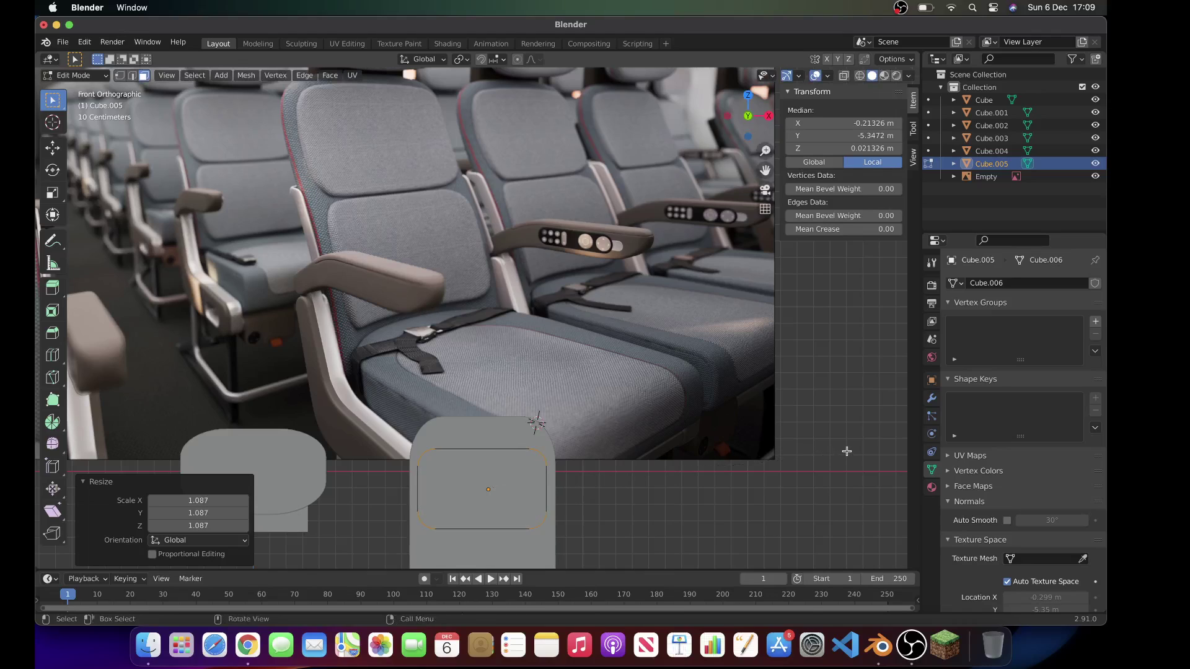
pyautogui.press('g')
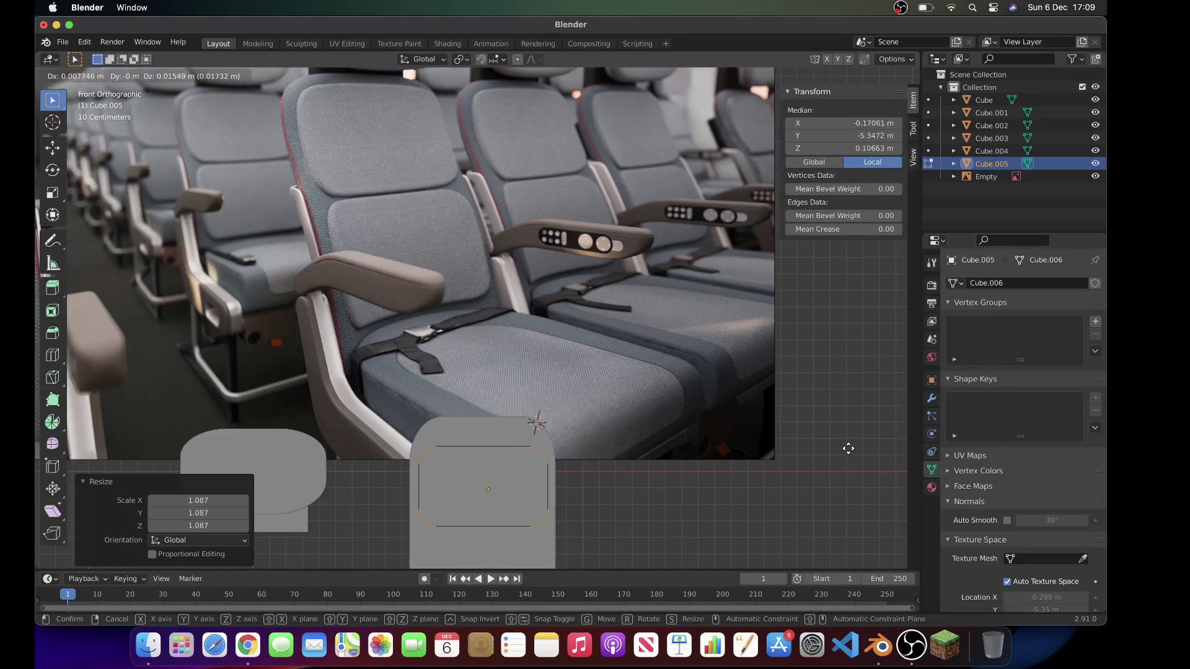
pyautogui.click(849, 448)
# Step: Knife-project the rounded frame's outline onto the backrest panel from the front view, without cutting through
pyautogui.scroll(-3, 848, 448)
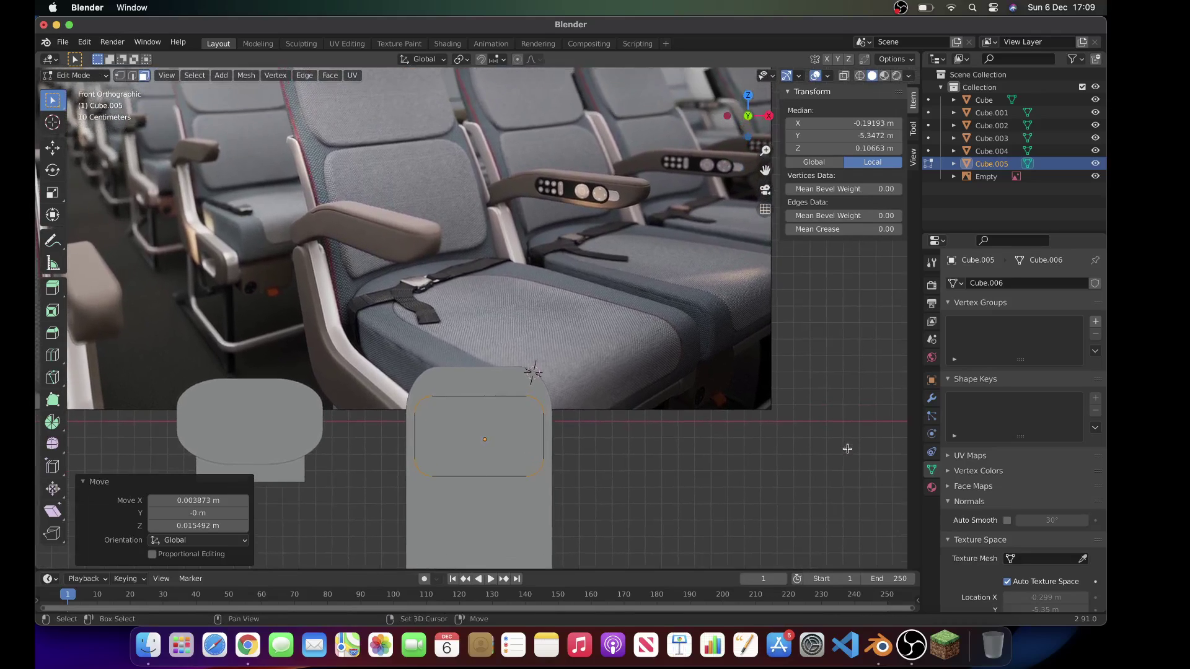
pyautogui.press('Tab')
pyautogui.moveTo(526, 435); pyautogui.dragTo(537, 444, button='middle')
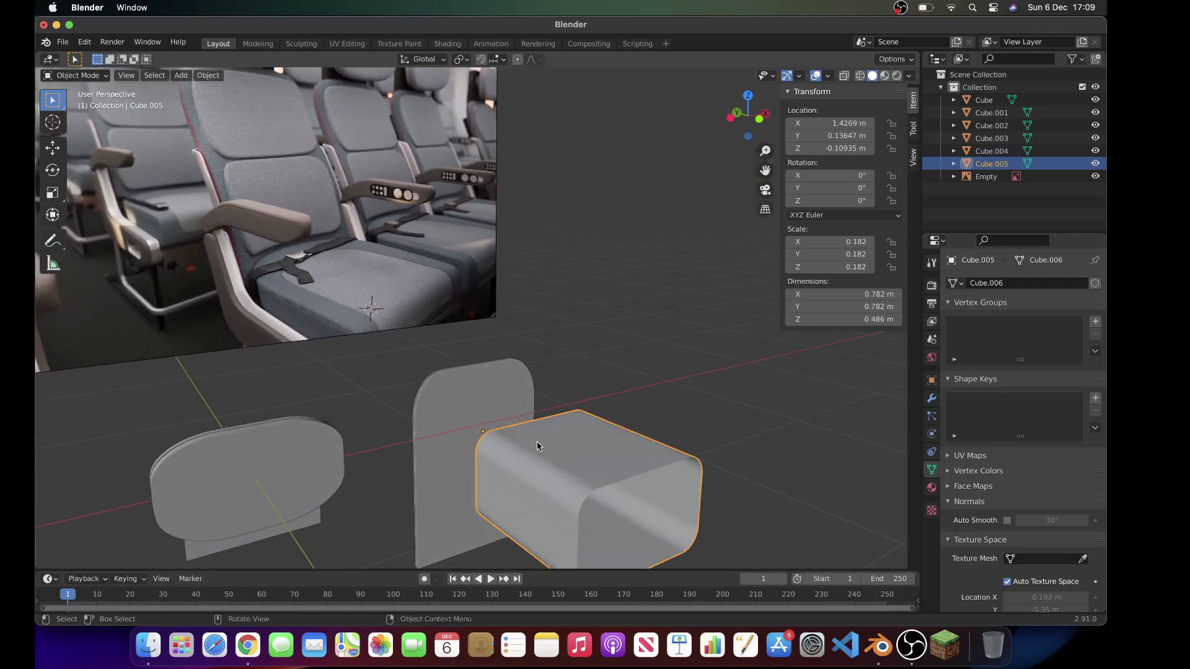
pyautogui.keyDown('shift'); pyautogui.click(478, 424); pyautogui.keyUp('shift')
pyautogui.press('Tab')
pyautogui.moveTo(480, 427); pyautogui.dragTo(713, 185, button='middle')
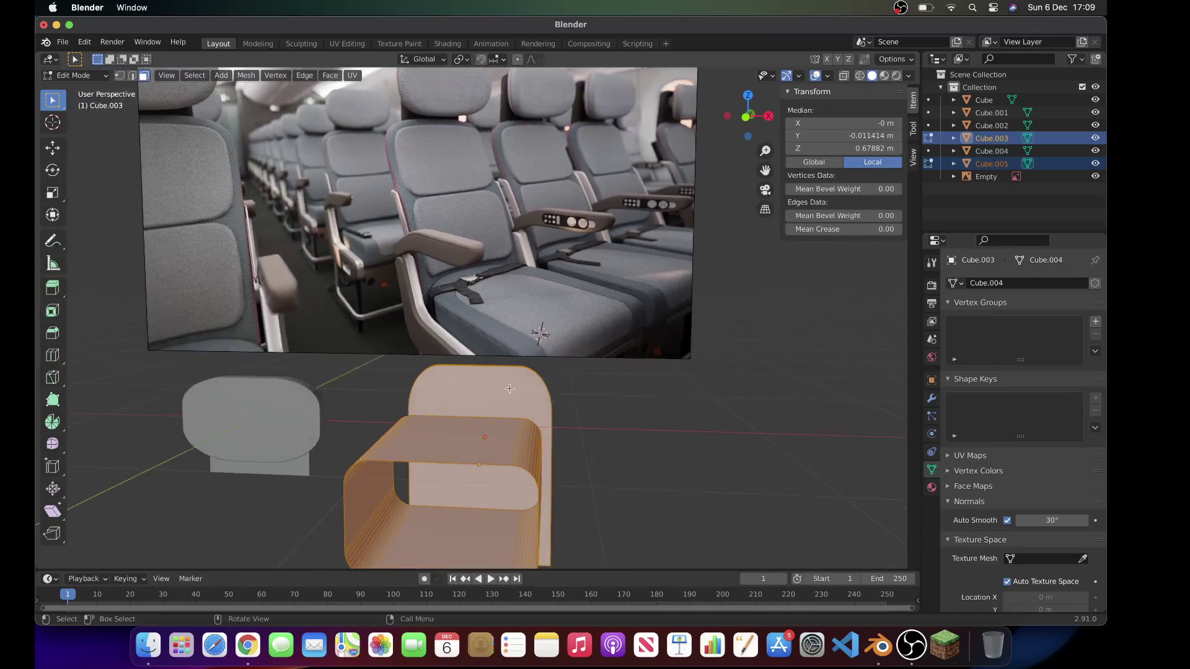
pyautogui.click(747, 137)
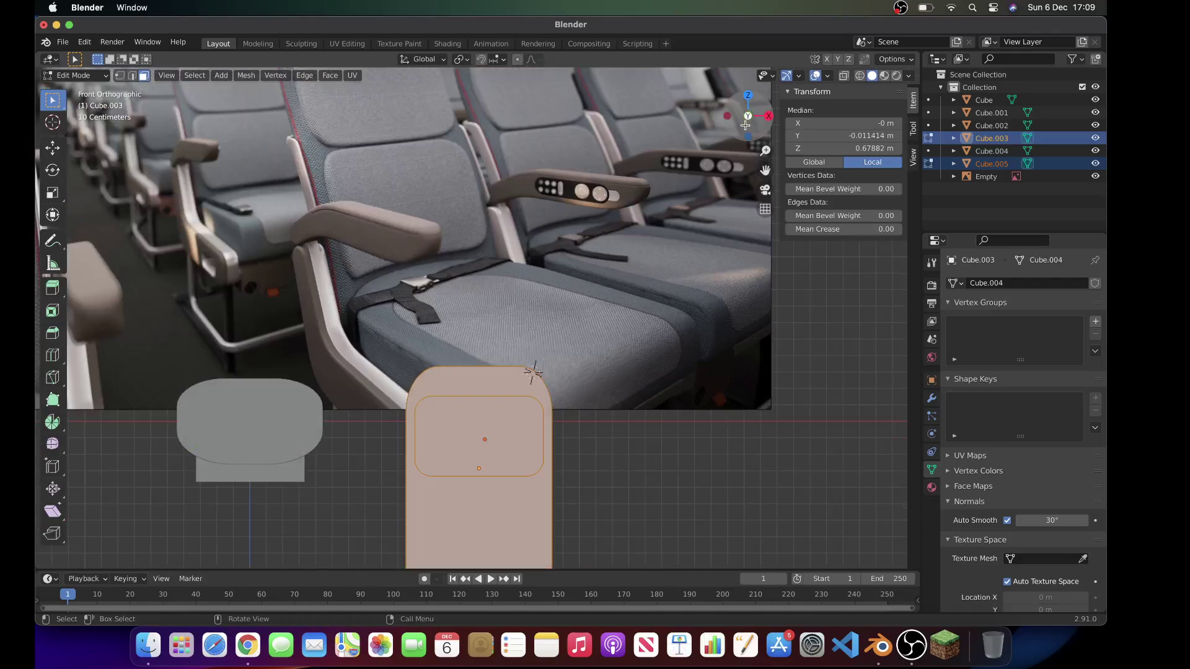
pyautogui.click(244, 79)
pyautogui.click(287, 218)
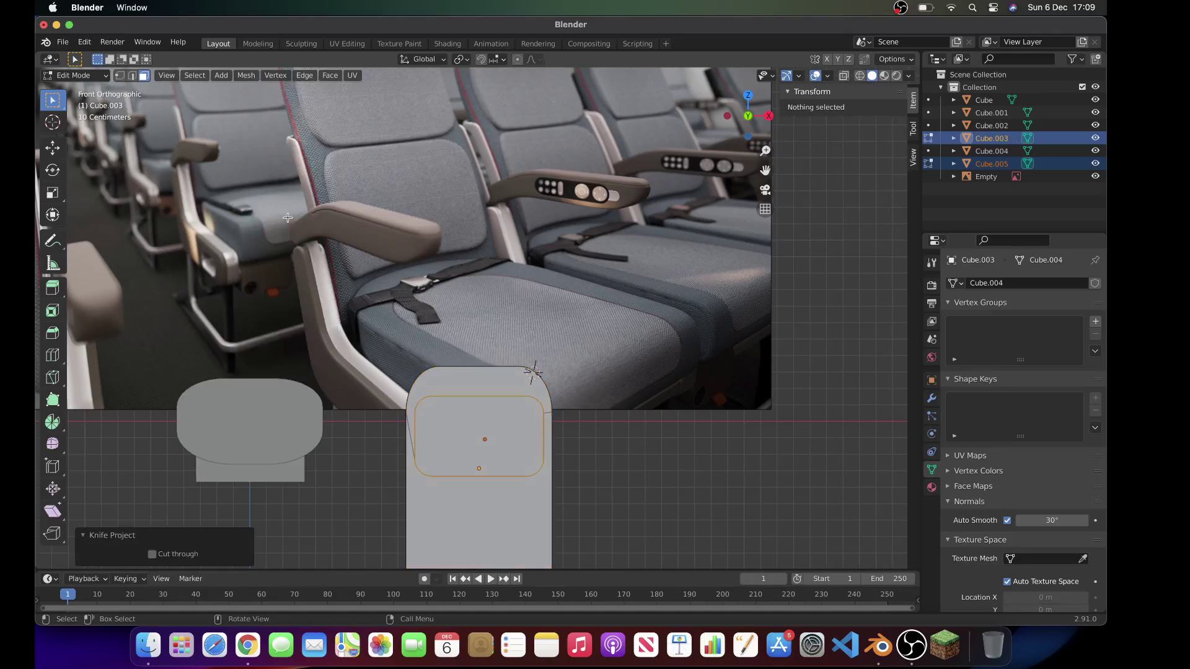
# Step: Move the rounded frame object away from the backrest panel to about X 2.12, Y -0.40, Z 0.43 m
pyautogui.moveTo(205, 521); pyautogui.dragTo(408, 465, button='middle')
pyautogui.moveTo(521, 452); pyautogui.dragTo(580, 476, button='middle')
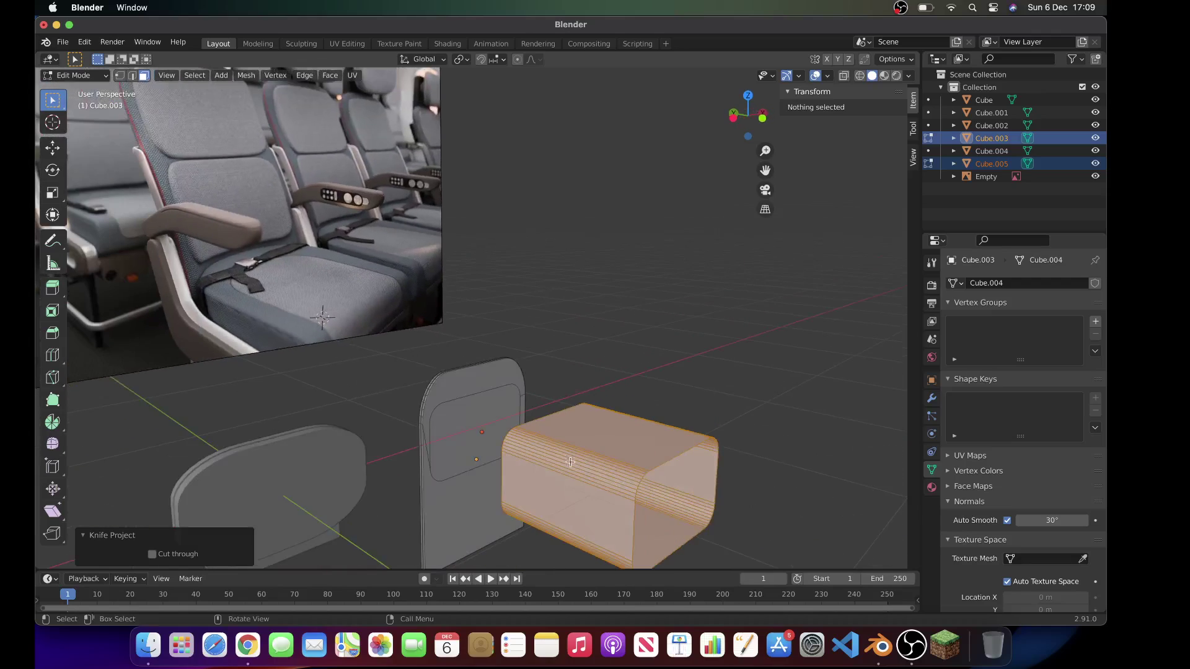
pyautogui.press('Tab')
pyautogui.click(580, 476)
pyautogui.press('g')
pyautogui.click(718, 390)
# Step: Extrude the rounded rectangular face cut into the backrest panel forward by about 0.042 m as a cushion
pyautogui.click(532, 479)
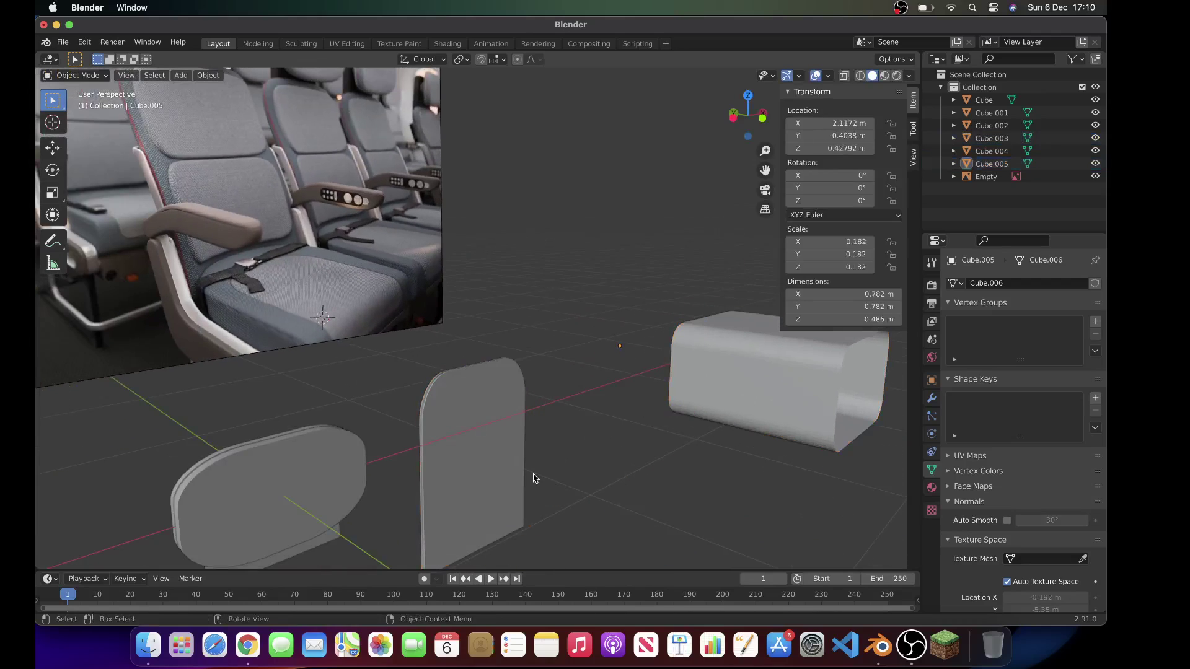
pyautogui.press('Tab')
pyautogui.scroll(3, 485, 465)
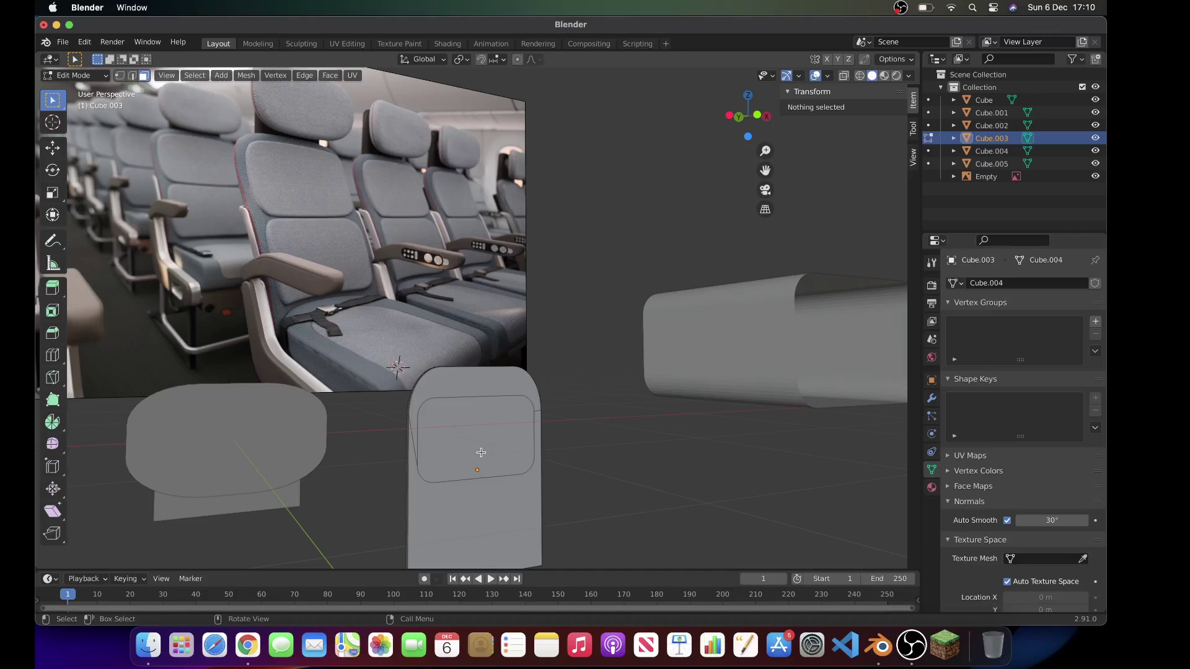
pyautogui.click(481, 453)
pyautogui.moveTo(481, 453); pyautogui.dragTo(568, 430, button='middle')
pyautogui.press('e')
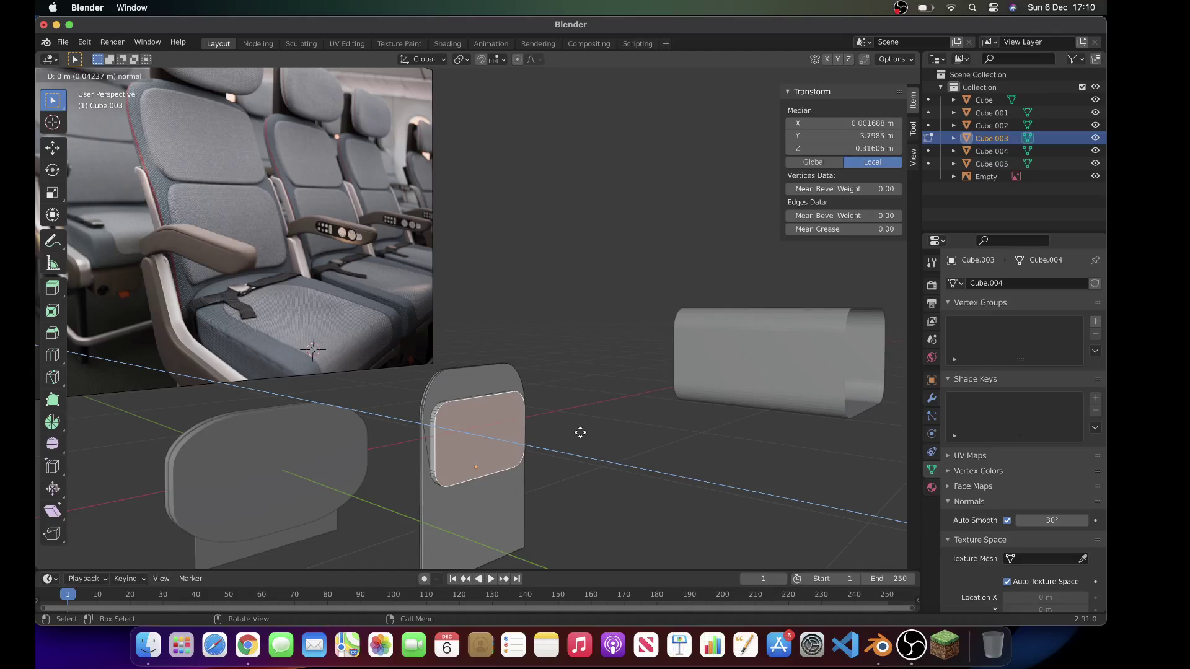
pyautogui.click(580, 432)
# Step: Round the outer edge loop of the extruded cushion's front face with a 10-segment bevel
pyautogui.hscroll(5, 580, 432)
pyautogui.hscroll(-10, 580, 433)
pyautogui.hscroll(4, 580, 433)
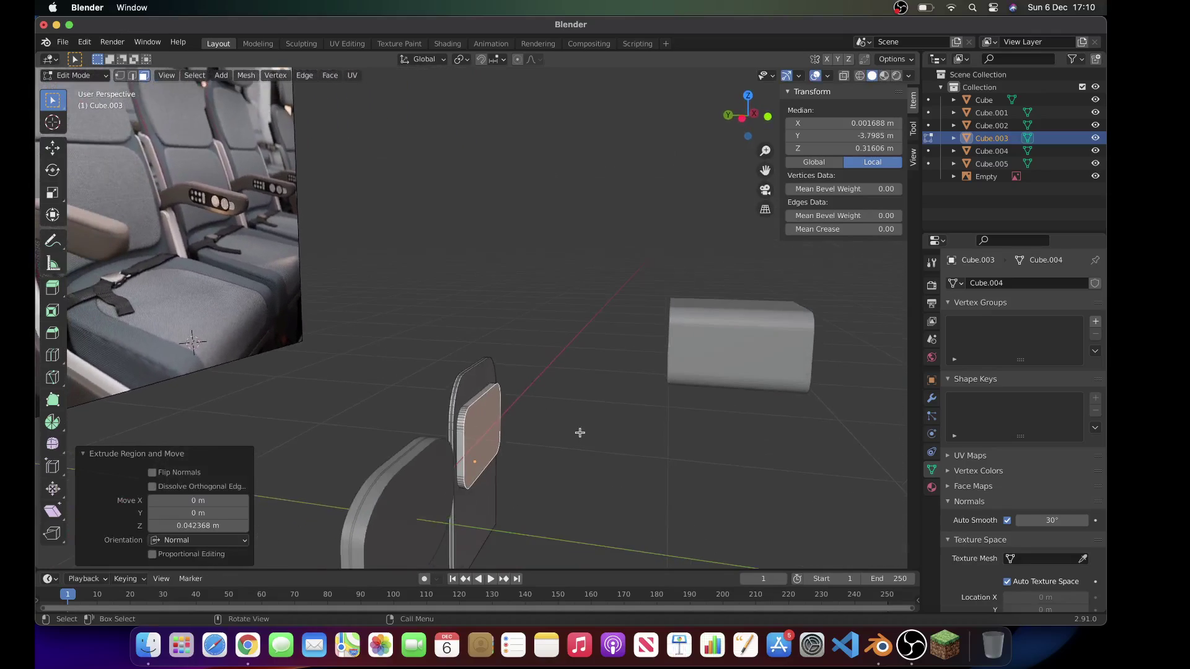
pyautogui.click(133, 76)
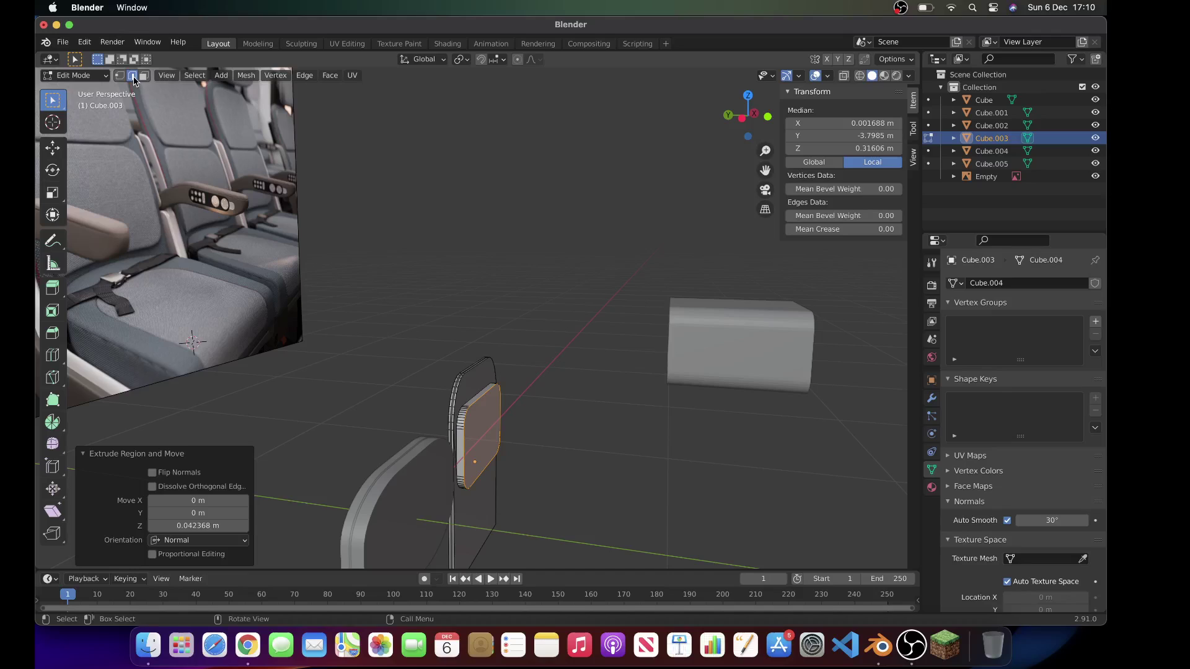
pyautogui.click(581, 376)
pyautogui.scroll(2, 535, 290)
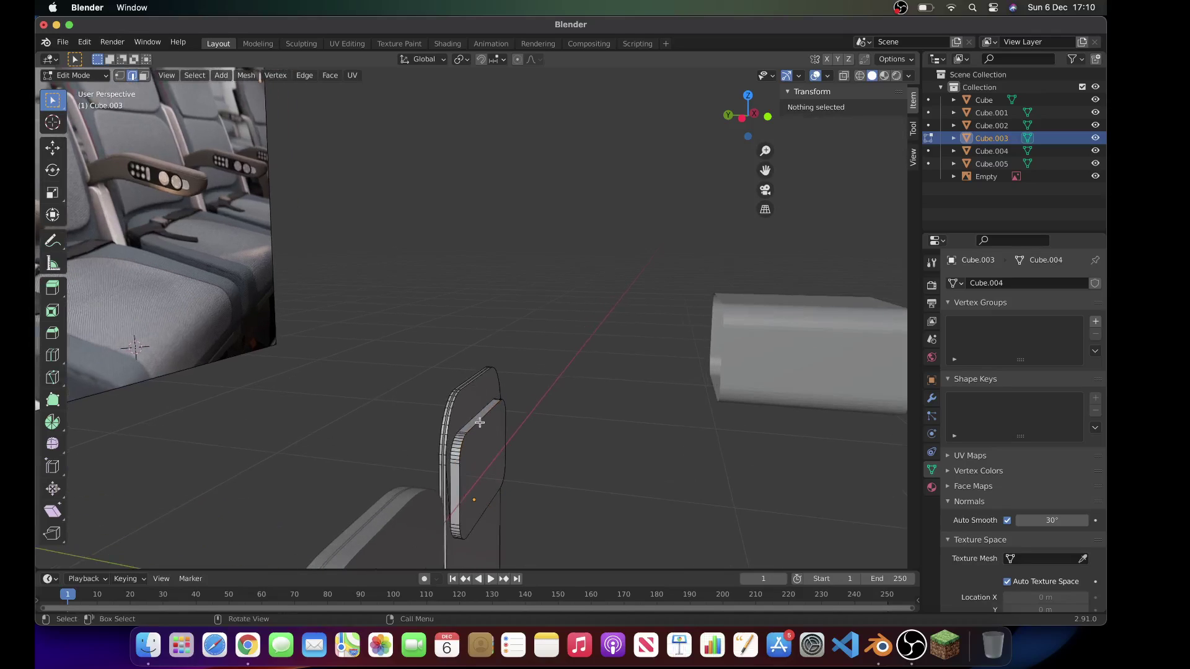
pyautogui.scroll(3, 480, 423)
pyautogui.click(484, 478)
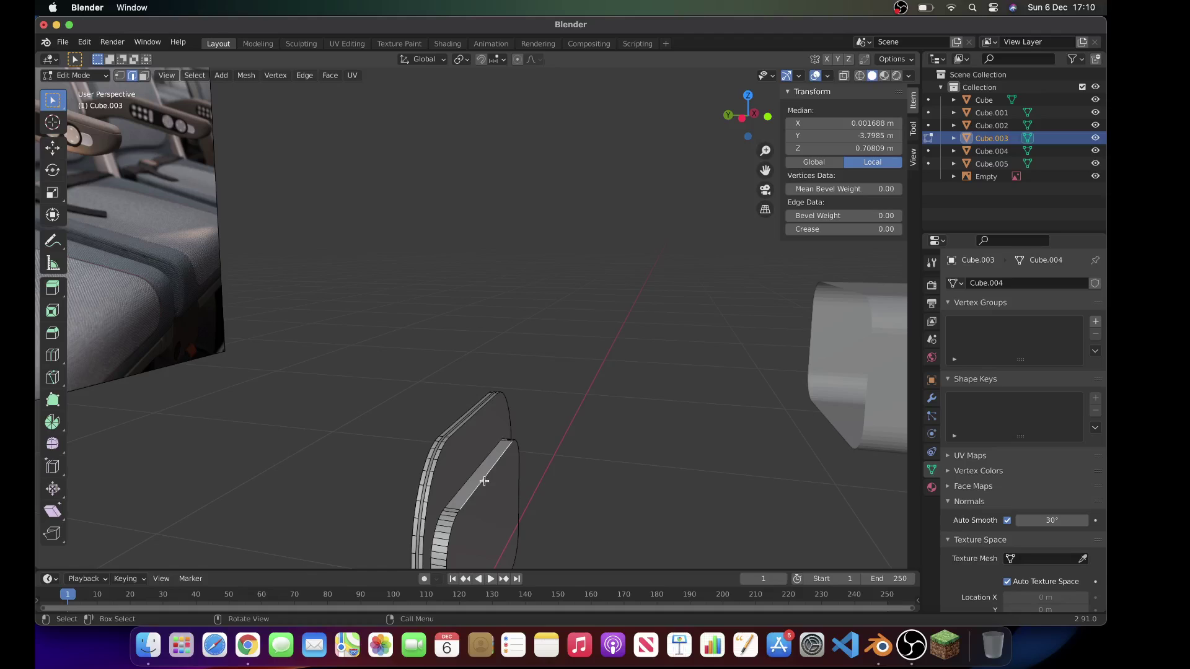
pyautogui.keyDown('alt'); pyautogui.click(484, 481); pyautogui.keyUp('alt')
pyautogui.hscroll(10, 484, 481)
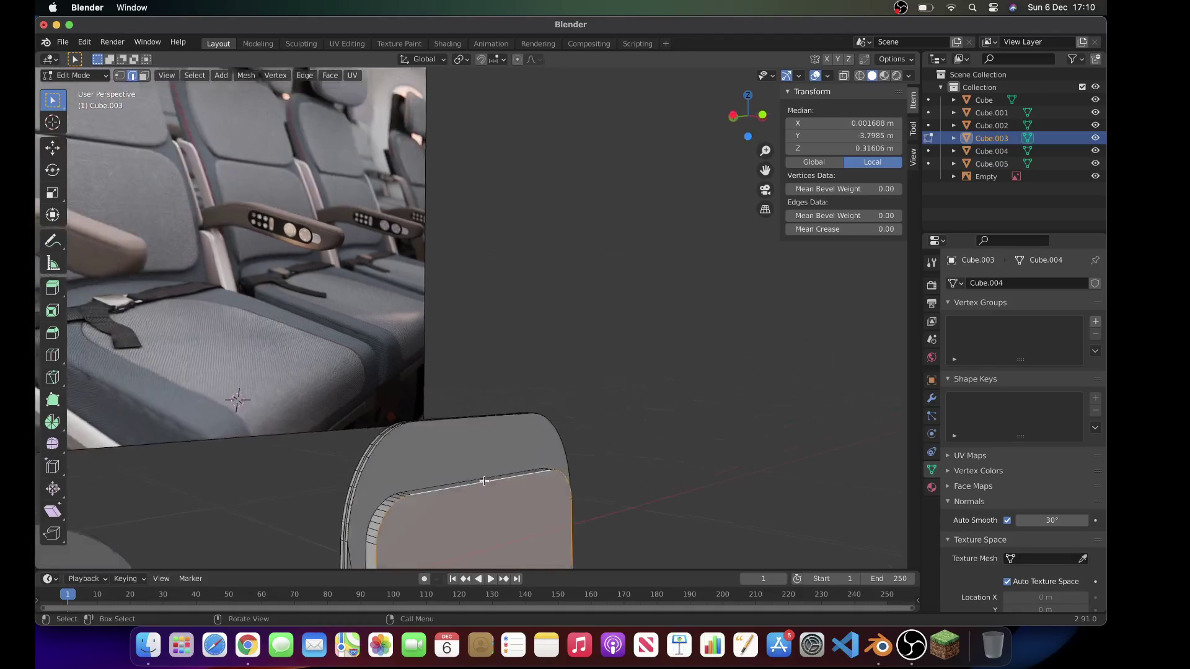
pyautogui.hscroll(-10, 484, 481)
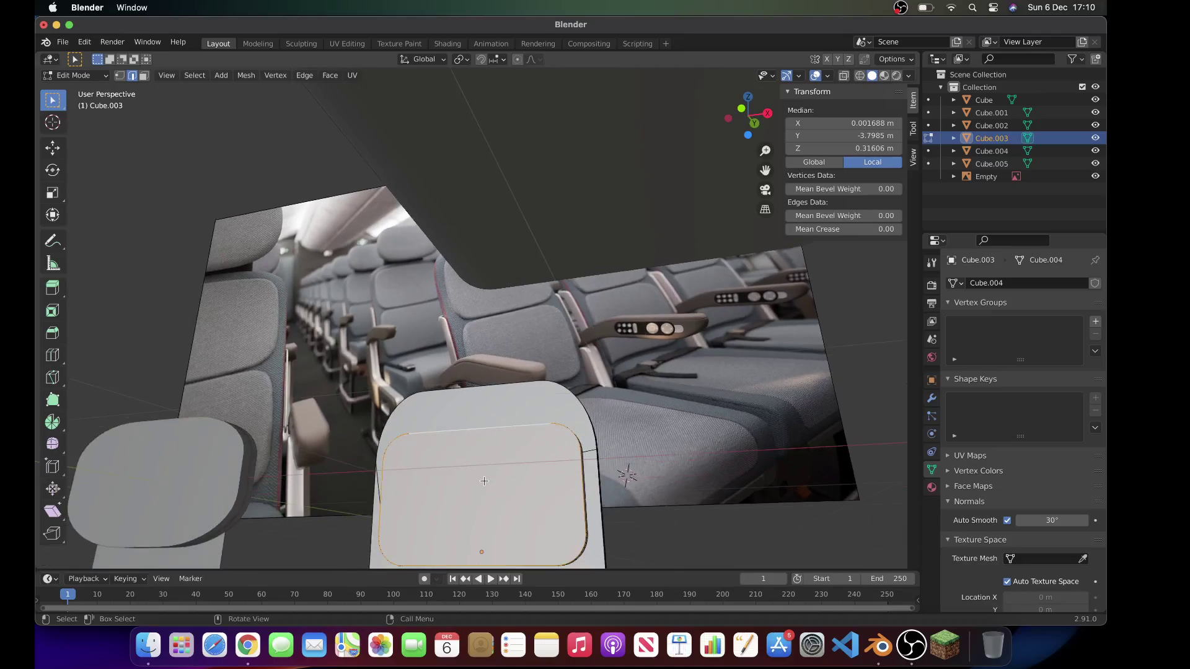
pyautogui.hotkey('ctrl', 'b')
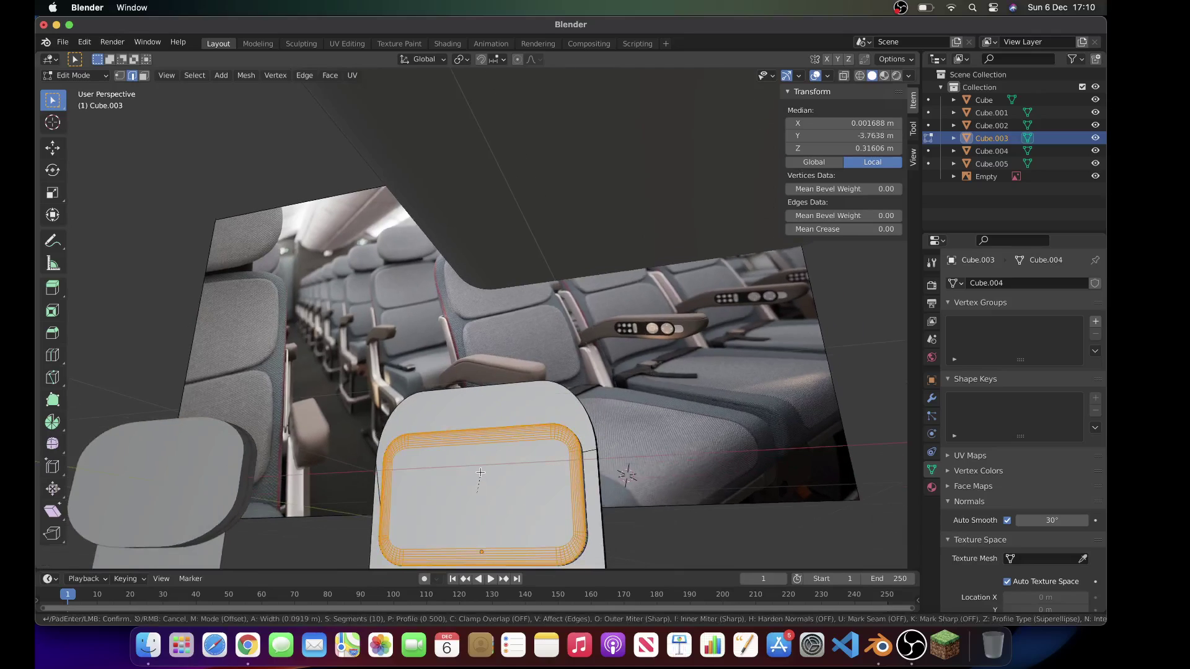
pyautogui.click(481, 478)
pyautogui.hscroll(10, 480, 478)
pyautogui.press('Tab')
pyautogui.hscroll(-10, 481, 478)
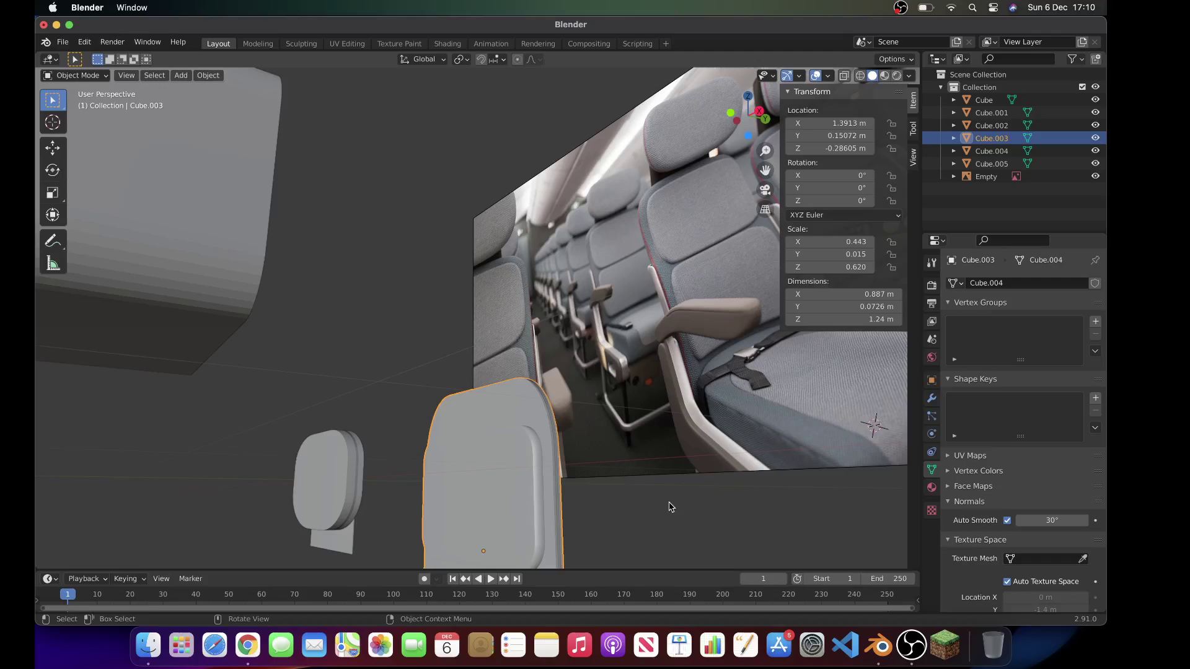
# Step: Select the cushion's front, bevel and side faces and separate them from the backrest panel into their own object
pyautogui.press('Tab')
pyautogui.hscroll(-5, 507, 499)
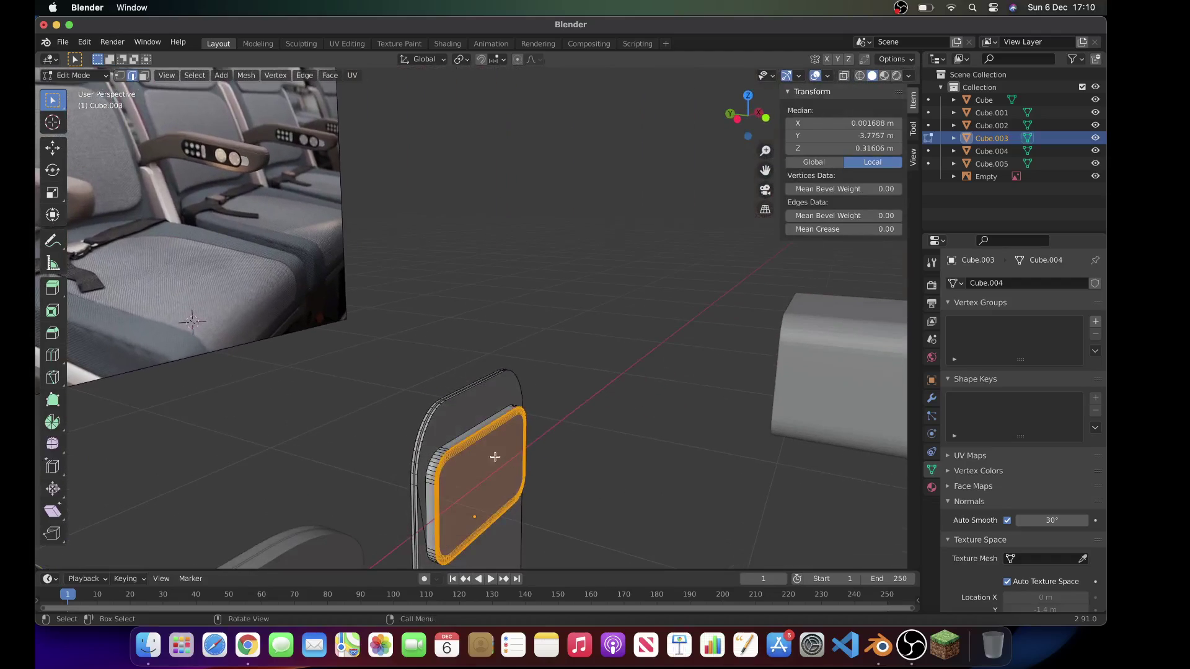
pyautogui.click(143, 76)
pyautogui.keyDown('alt'); pyautogui.click(459, 443); pyautogui.keyUp('alt')
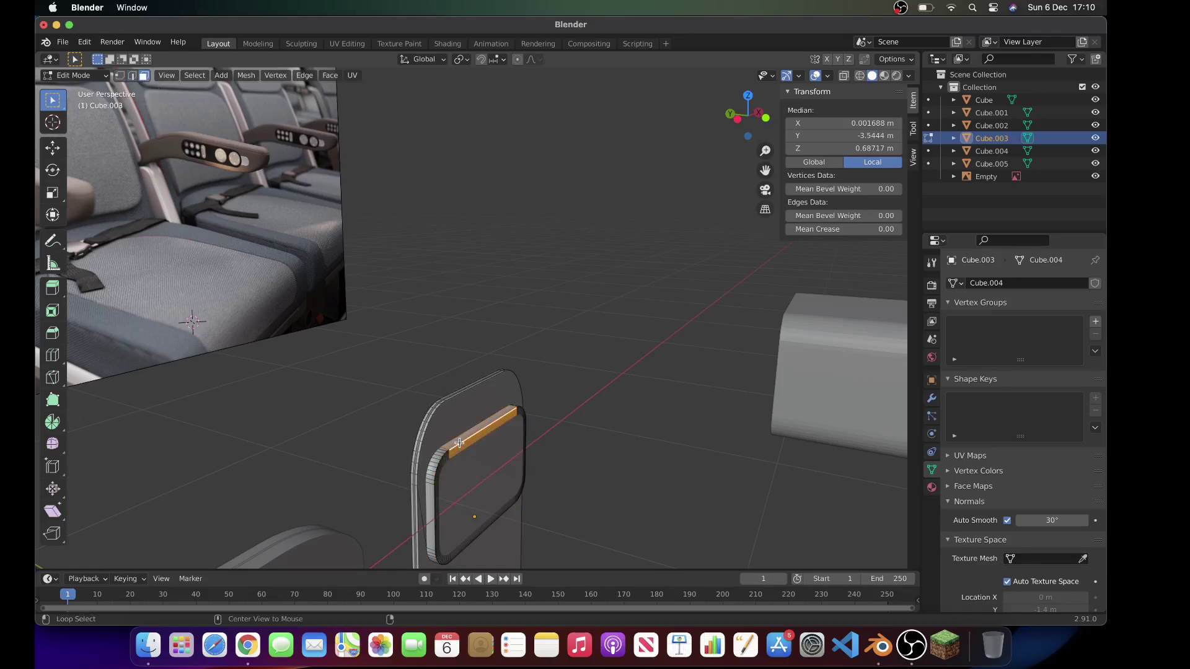
pyautogui.hotkey('ctrl', 'z')
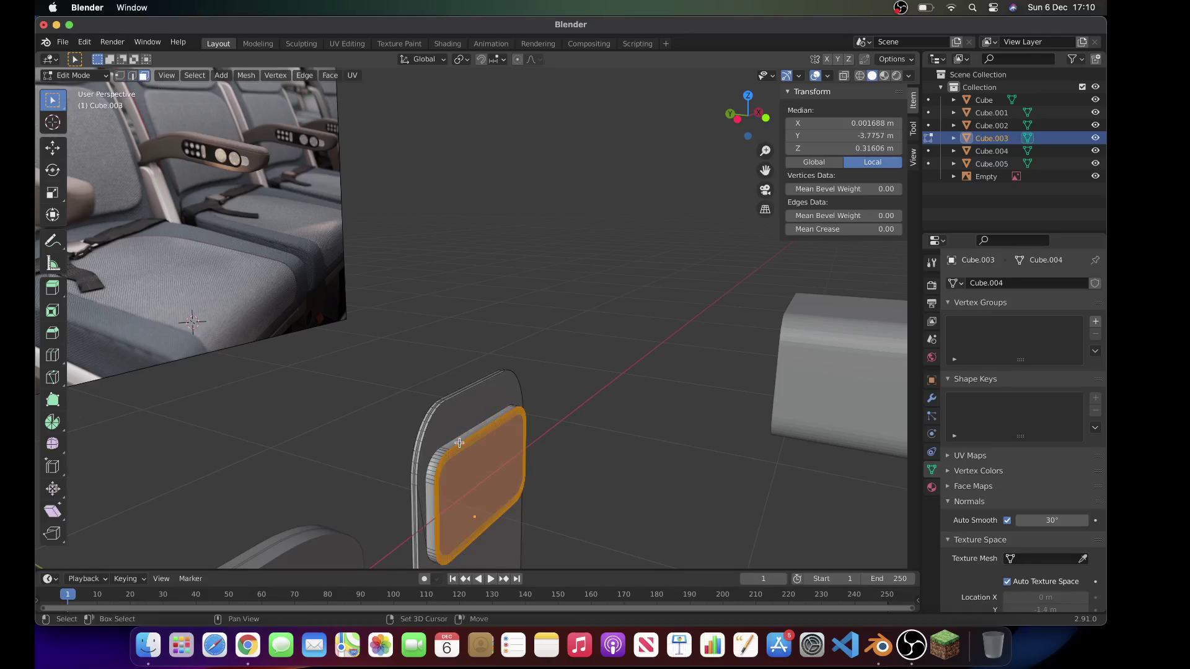
pyautogui.keyDown('alt'); pyautogui.keyDown('shift'); pyautogui.click(459, 443); pyautogui.keyUp('shift'); pyautogui.keyUp('alt')
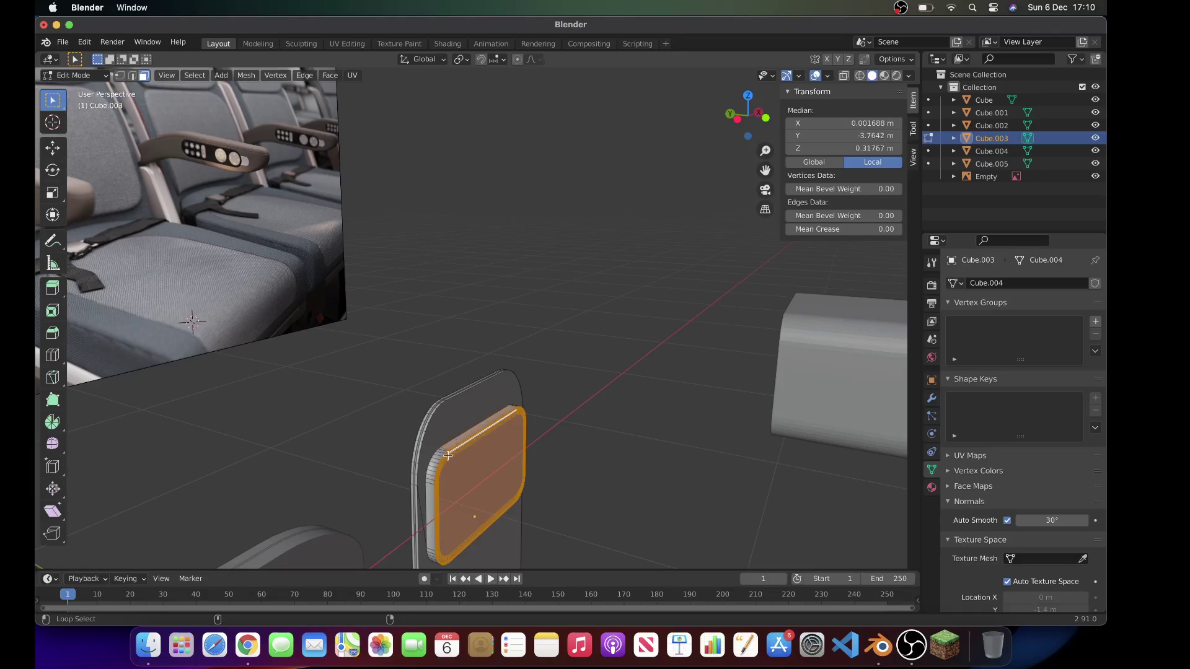
pyautogui.moveTo(439, 461); pyautogui.dragTo(393, 488, button='middle')
pyautogui.rightClick(394, 491)
pyautogui.moveTo(395, 494)
pyautogui.click(445, 496)
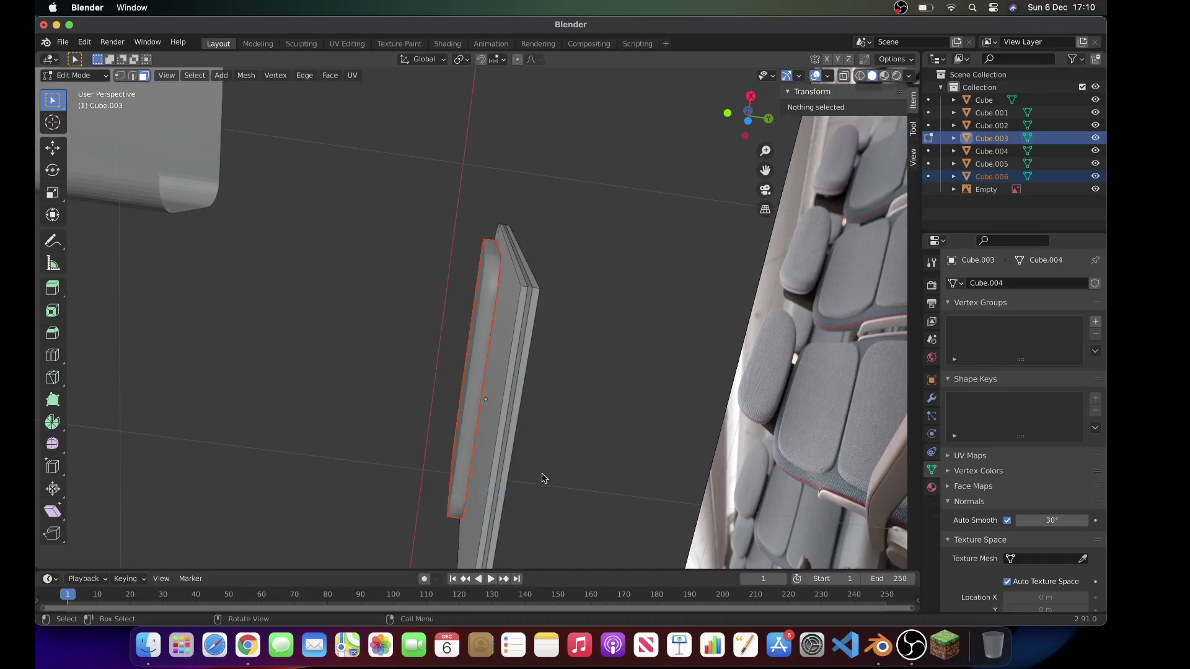
pyautogui.press('Tab')
pyautogui.click(549, 477)
# Step: Move the rounded frame's mesh in front view by about -0.693 m in X and -1.051 m in Z, onto the lower backrest
pyautogui.hscroll(-10, 549, 478)
pyautogui.scroll(10, 549, 477)
pyautogui.scroll(-5, 549, 478)
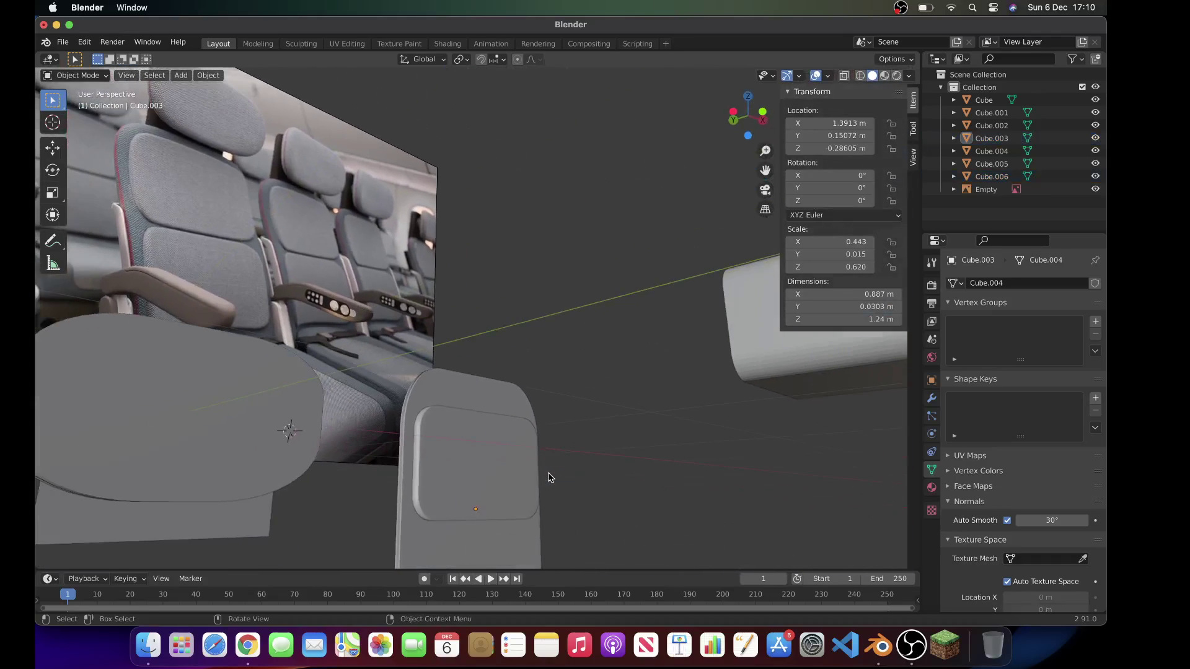
pyautogui.hscroll(8, 549, 478)
pyautogui.hscroll(-8, 549, 478)
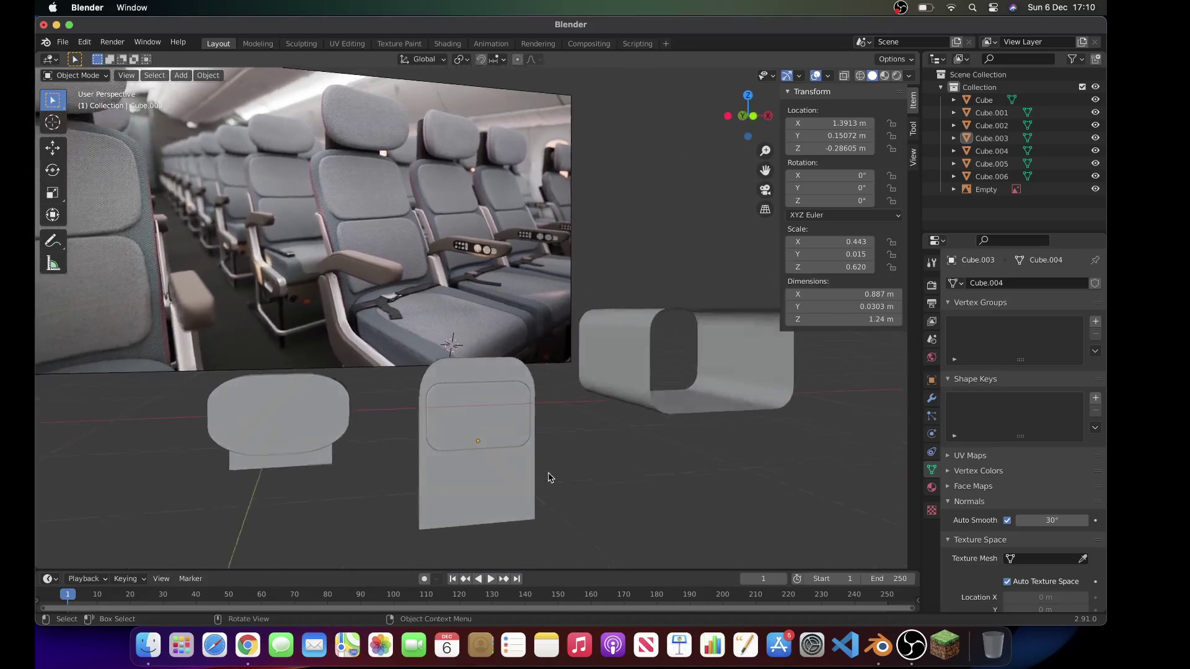
pyautogui.click(668, 364)
pyautogui.hscroll(10, 668, 364)
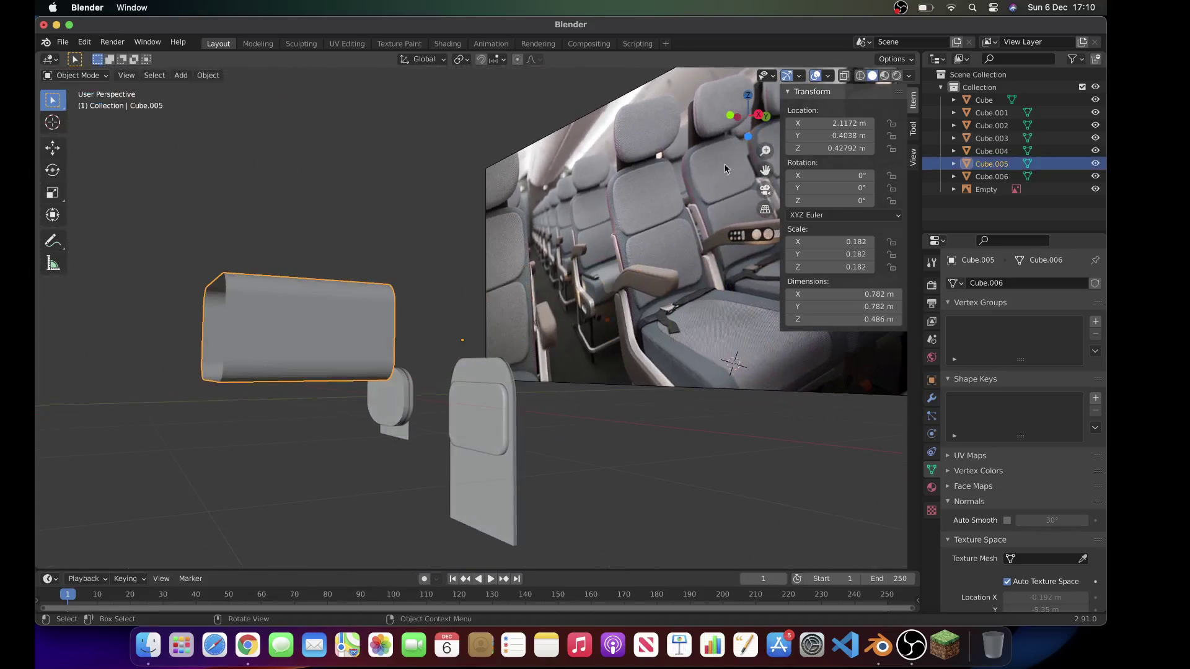
pyautogui.click(736, 120)
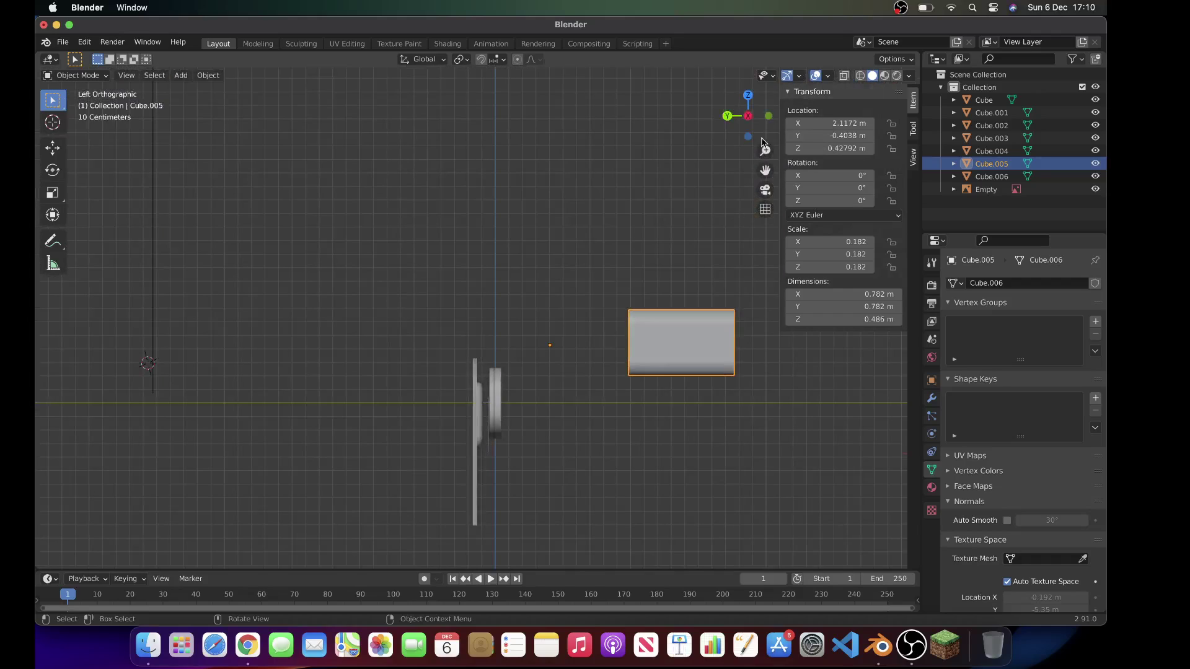
pyautogui.click(768, 116)
pyautogui.press('Tab')
pyautogui.press('g')
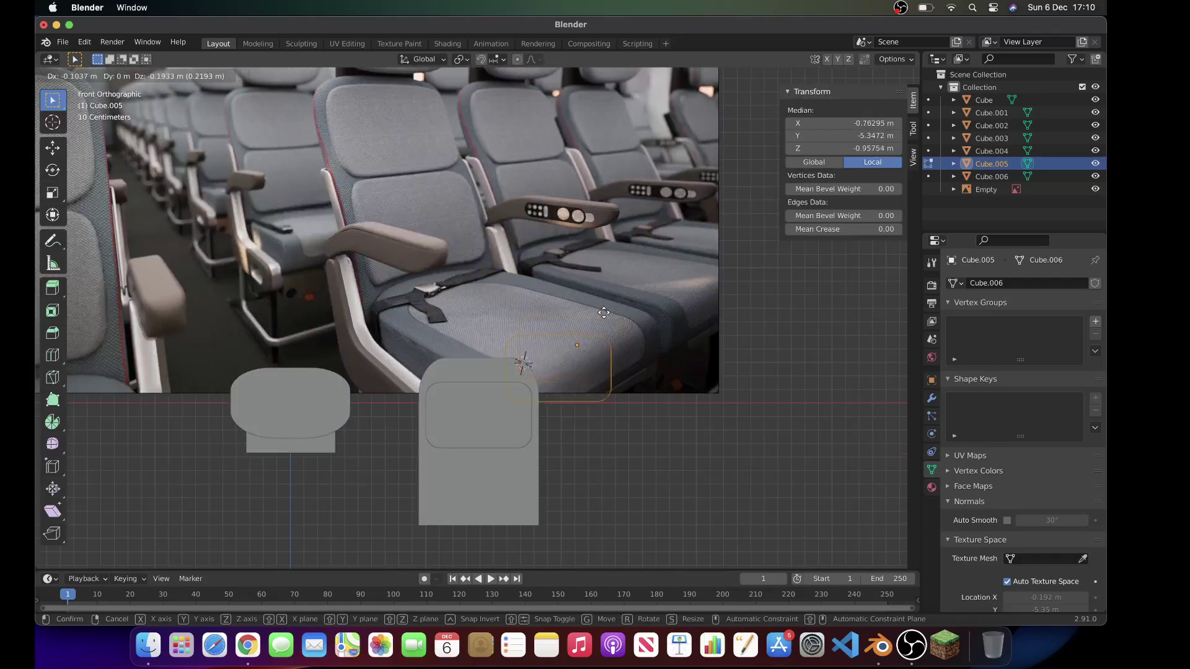
pyautogui.click(536, 407)
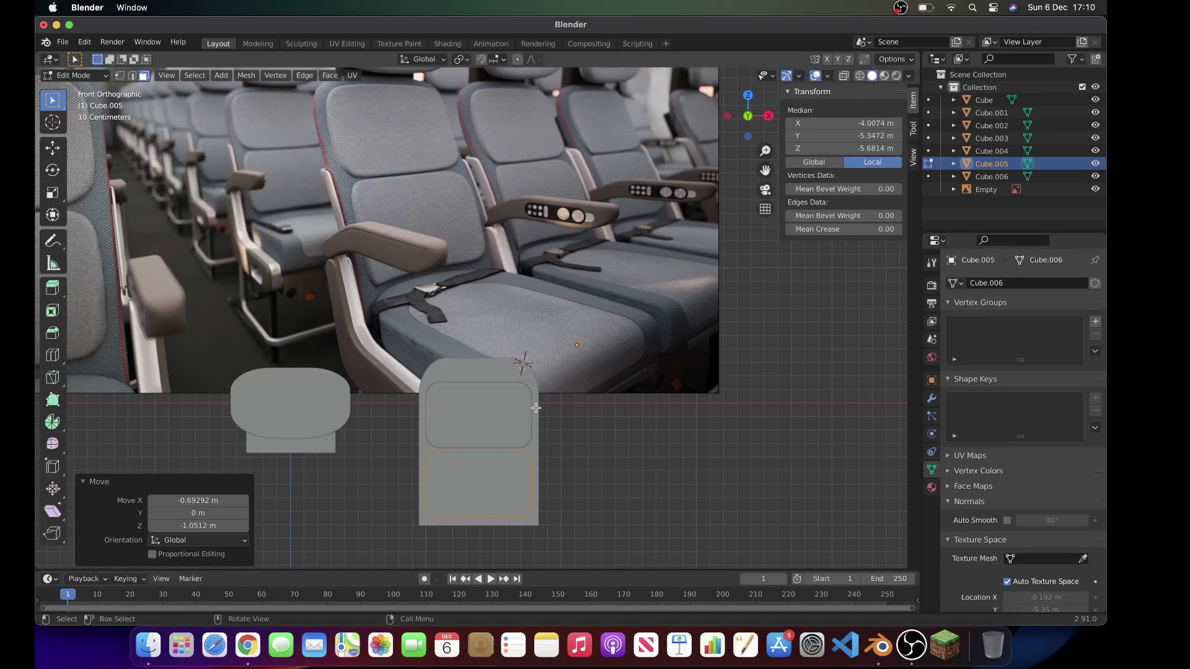
# Step: Project the rounded frame's outline onto the lower part of the backrest panel with Knife Project in front view
pyautogui.press('Tab')
pyautogui.press('Tab')
pyautogui.press('Tab')
pyautogui.keyDown('shift'); pyautogui.click(536, 450); pyautogui.keyUp('shift')
pyautogui.press('Tab')
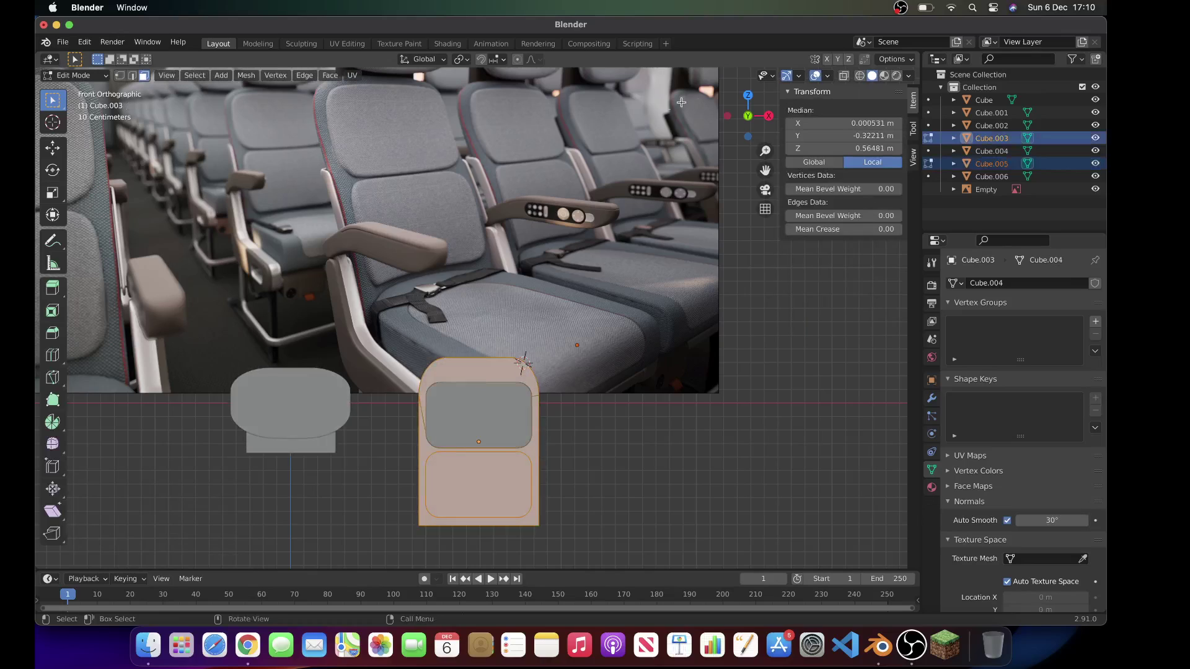
pyautogui.click(245, 75)
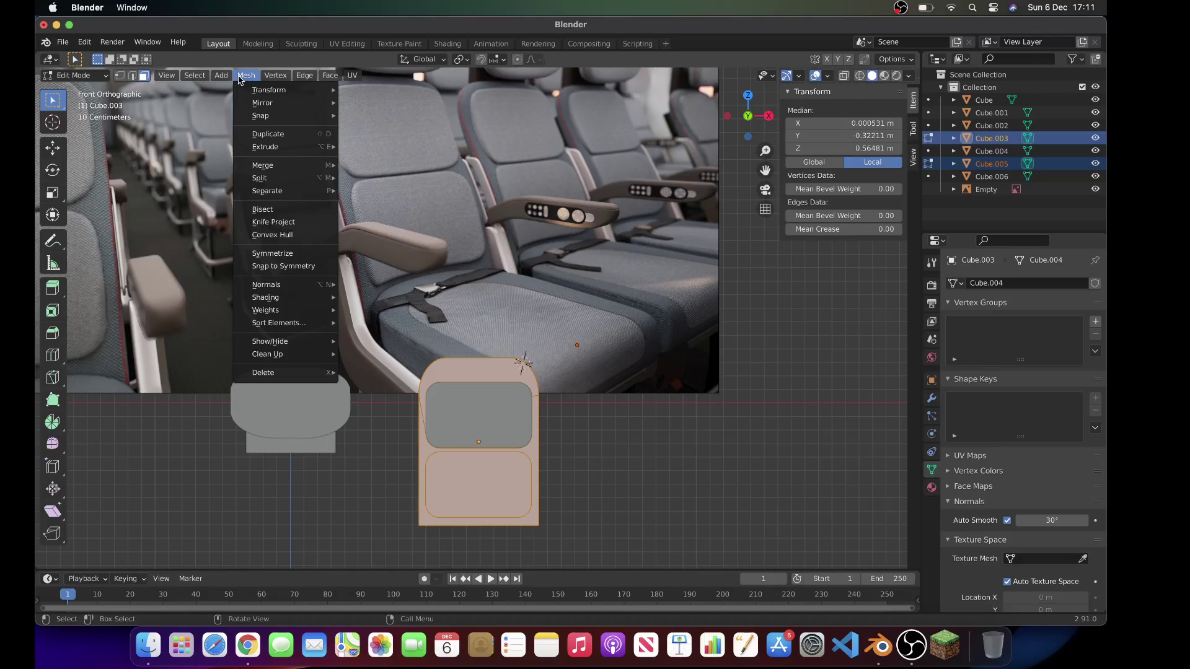
pyautogui.click(285, 224)
# Step: Extrude the lower rounded face of the backrest panel forward by about 0.053 m and round its front edges with a 10-segment bevel
pyautogui.moveTo(283, 335); pyautogui.dragTo(470, 503, button='middle')
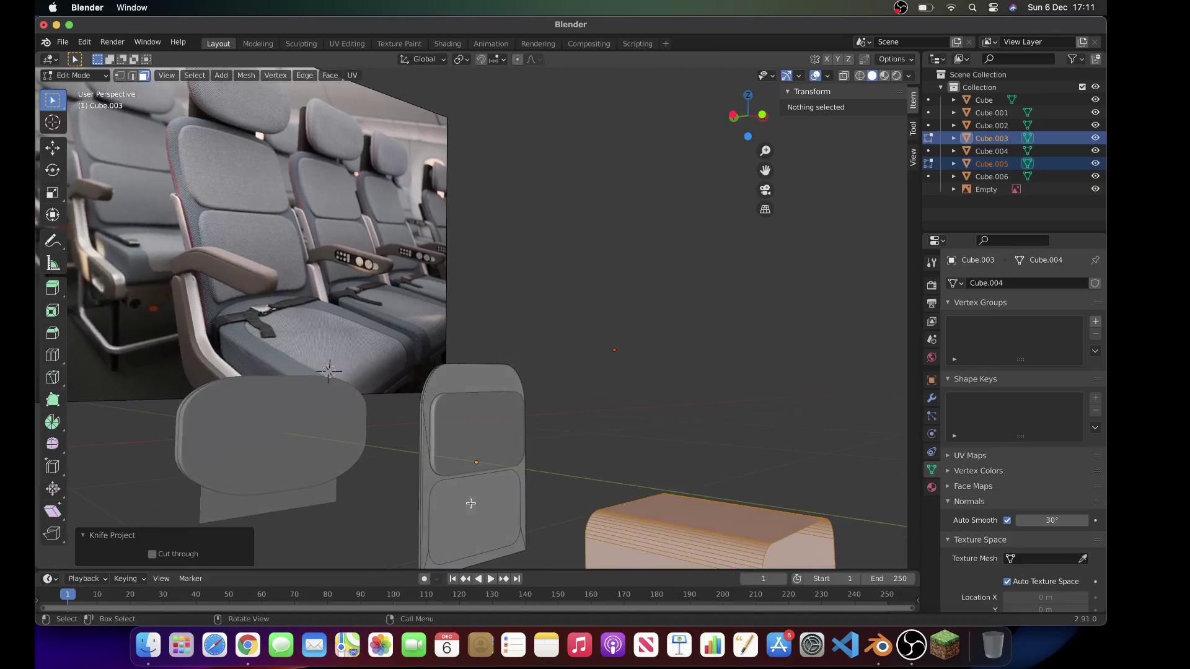
pyautogui.click(470, 503)
pyautogui.press('g')
pyautogui.press('z')
pyautogui.press('z')
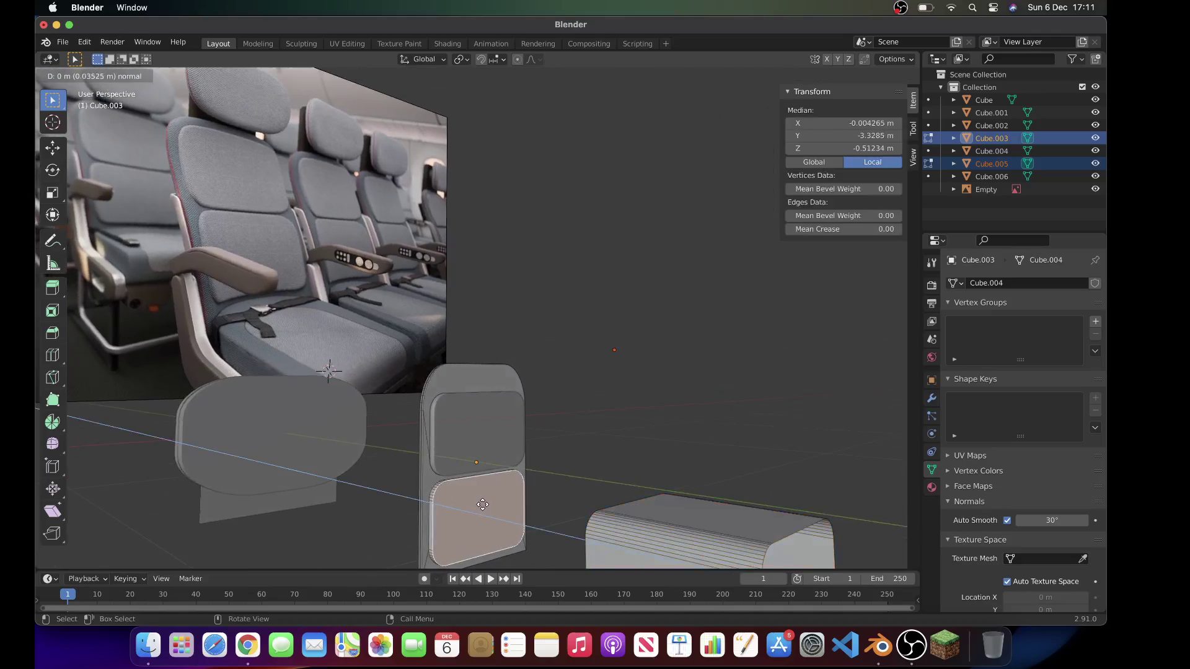
pyautogui.click(484, 504)
pyautogui.hotkey('ctrl', 'b')
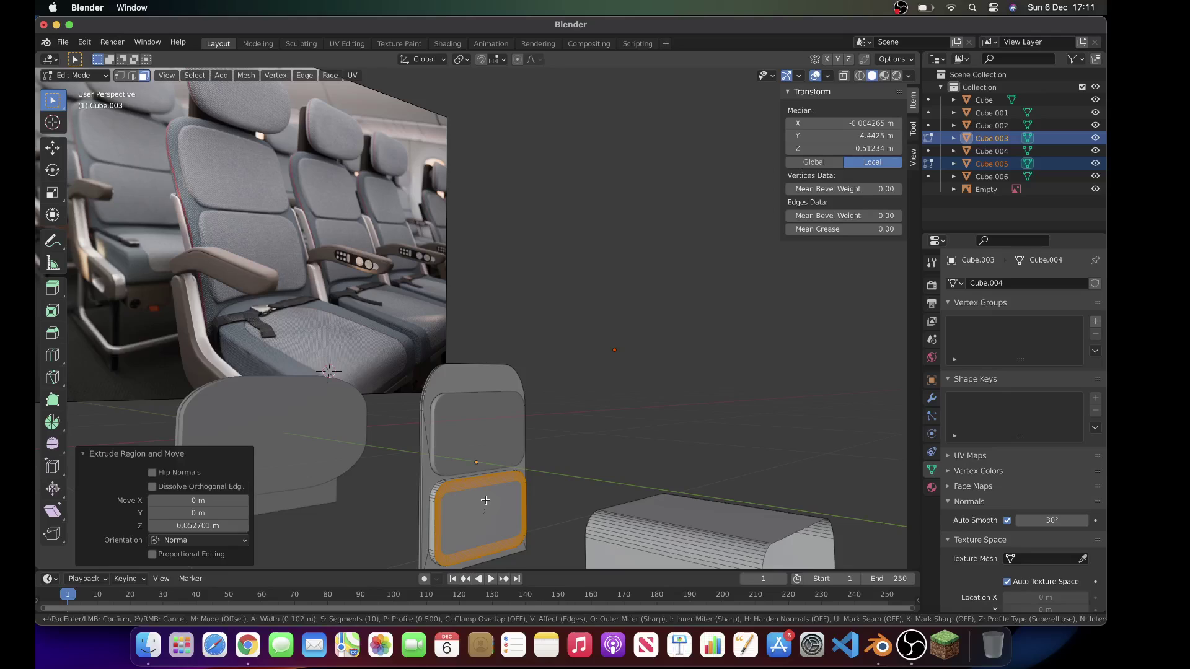
pyautogui.click(485, 501)
# Step: Select the lower cushion's front, bevel and side faces and separate them from the backrest panel into their own object
pyautogui.moveTo(485, 503); pyautogui.dragTo(485, 504, button='middle')
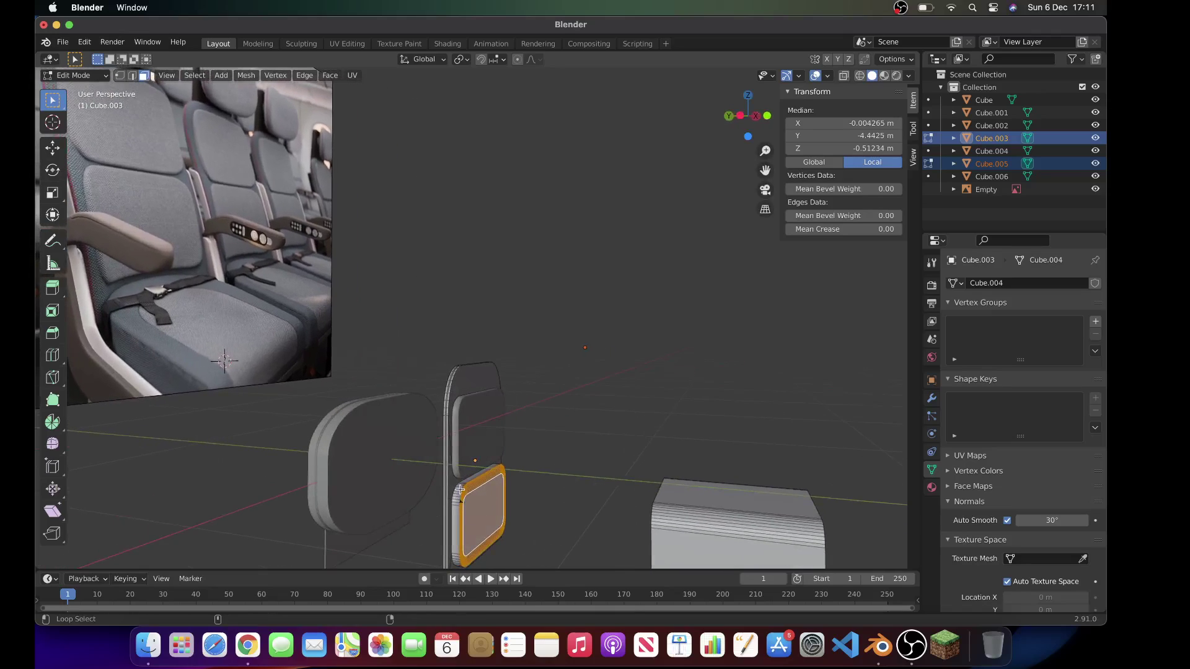
pyautogui.keyDown('alt'); pyautogui.click(458, 492); pyautogui.keyUp('alt')
pyautogui.rightClick(457, 494)
pyautogui.moveTo(458, 494)
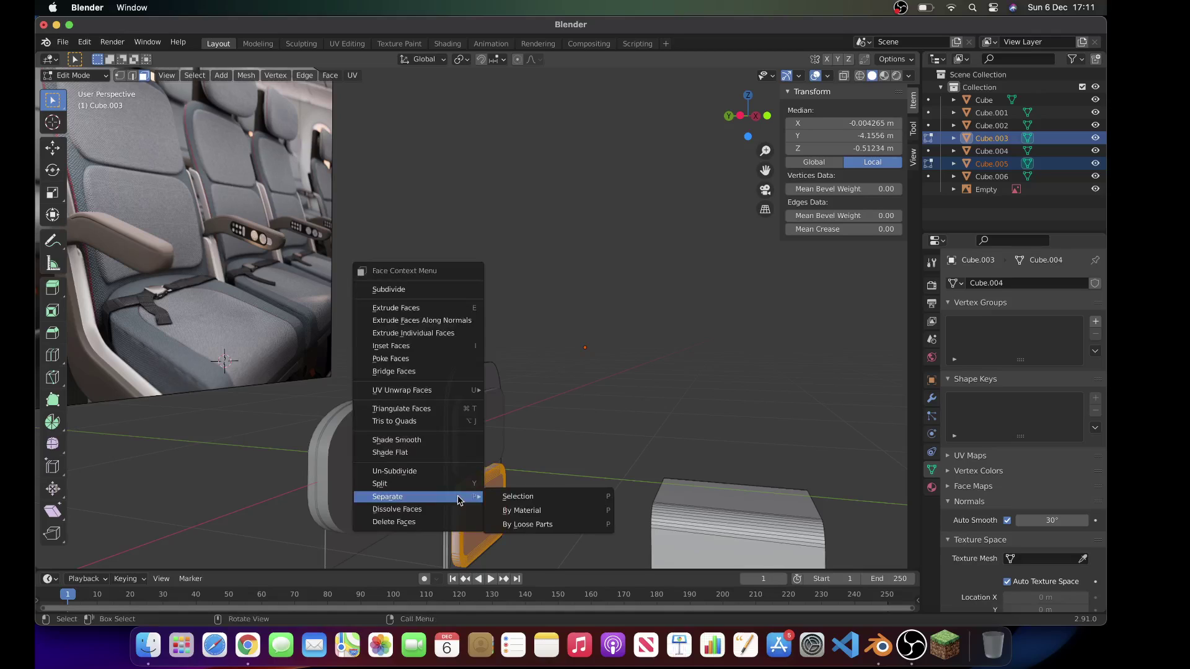
pyautogui.click(511, 494)
pyautogui.press('Tab')
pyautogui.click(579, 444)
# Step: Examine the lower cushion's bevelled corner and side faces and how the cushion sits against the backrest panel
pyautogui.hscroll(10, 578, 444)
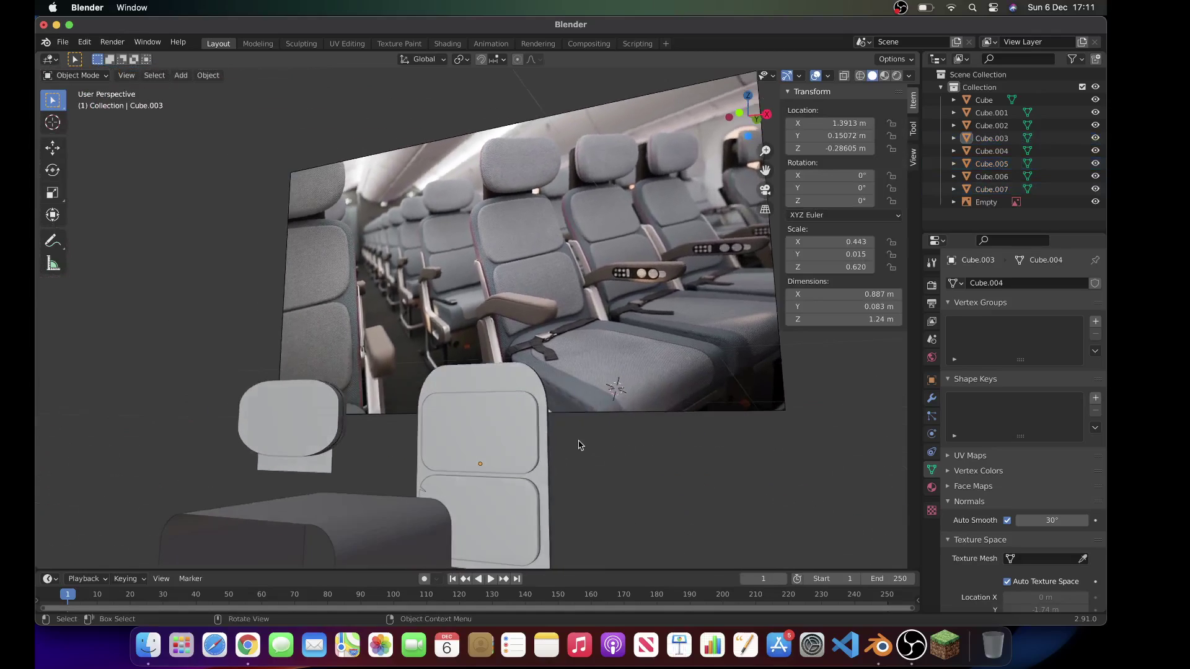
pyautogui.hscroll(-6, 579, 444)
pyautogui.scroll(5, 577, 439)
pyautogui.scroll(-10, 539, 367)
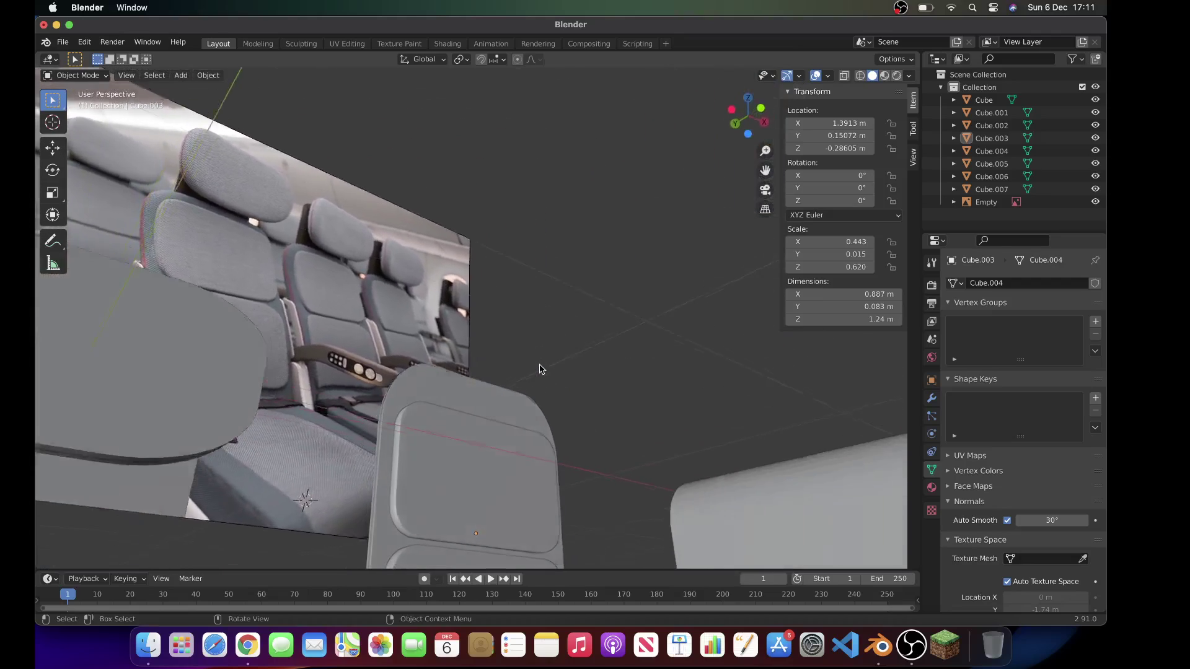
pyautogui.click(441, 469)
pyautogui.press('Tab')
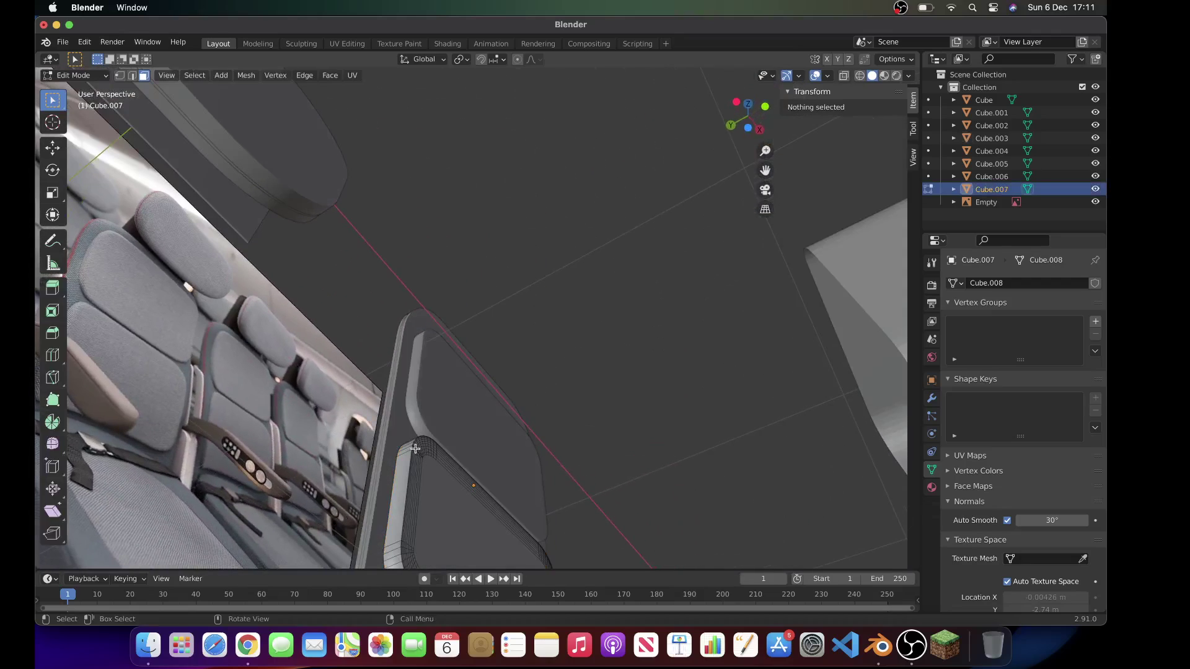
pyautogui.press('Tab')
pyautogui.click(415, 449)
pyautogui.hscroll(5, 437, 471)
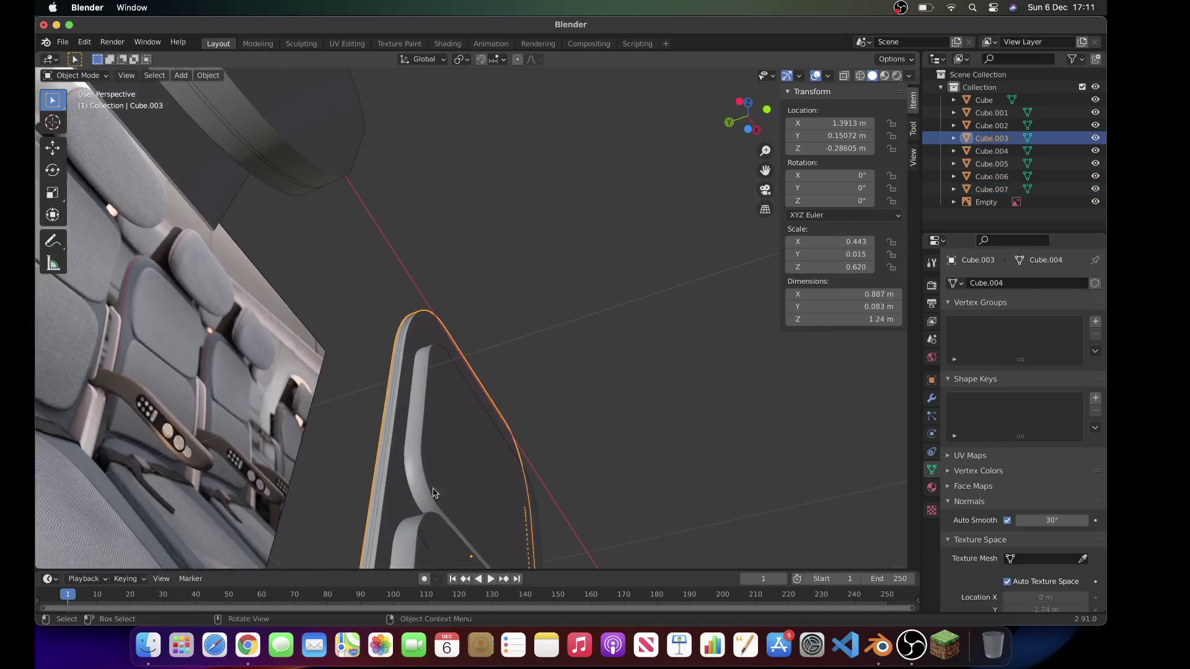
pyautogui.click(420, 541)
pyautogui.press('Tab')
pyautogui.hscroll(-5, 433, 539)
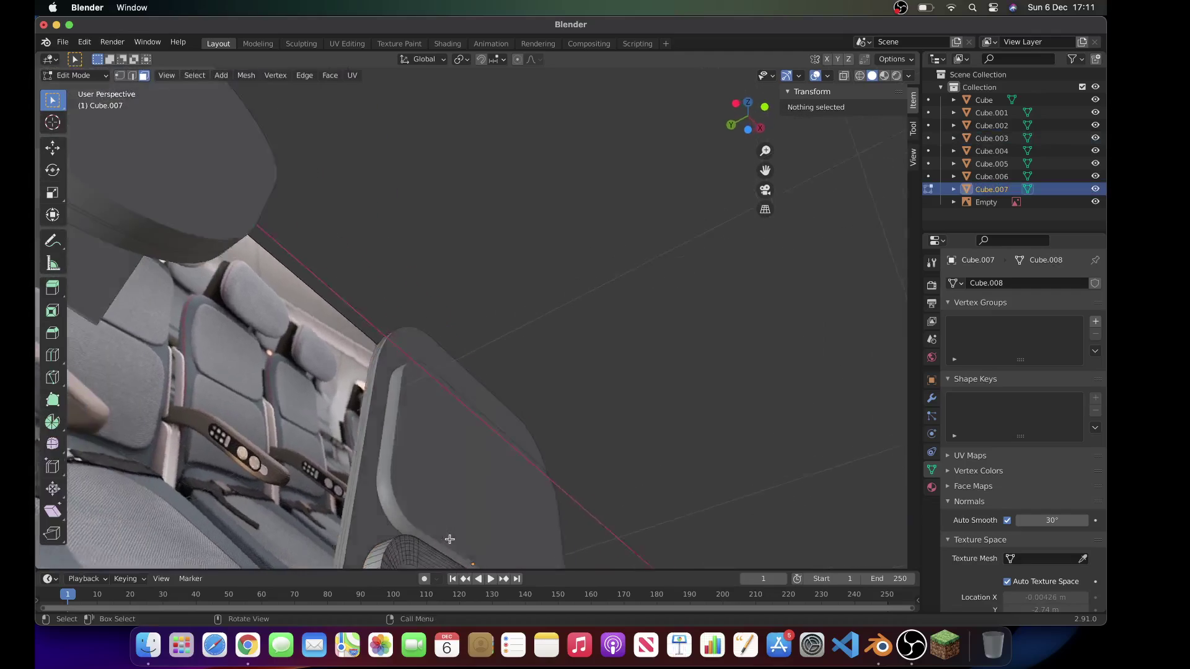
pyautogui.scroll(-5, 449, 540)
pyautogui.scroll(3, 449, 538)
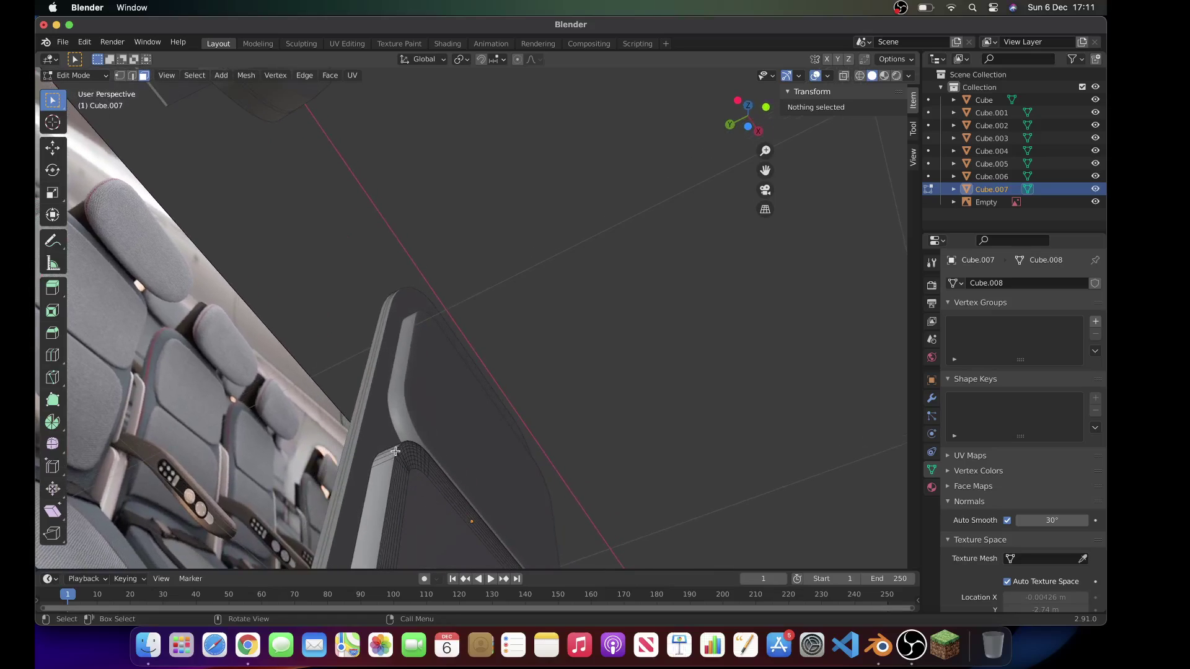
pyautogui.keyDown('alt'); pyautogui.click(395, 451); pyautogui.keyUp('alt')
pyautogui.keyDown('alt'); pyautogui.click(397, 451); pyautogui.keyUp('alt')
pyautogui.keyDown('alt'); pyautogui.click(398, 451); pyautogui.keyUp('alt')
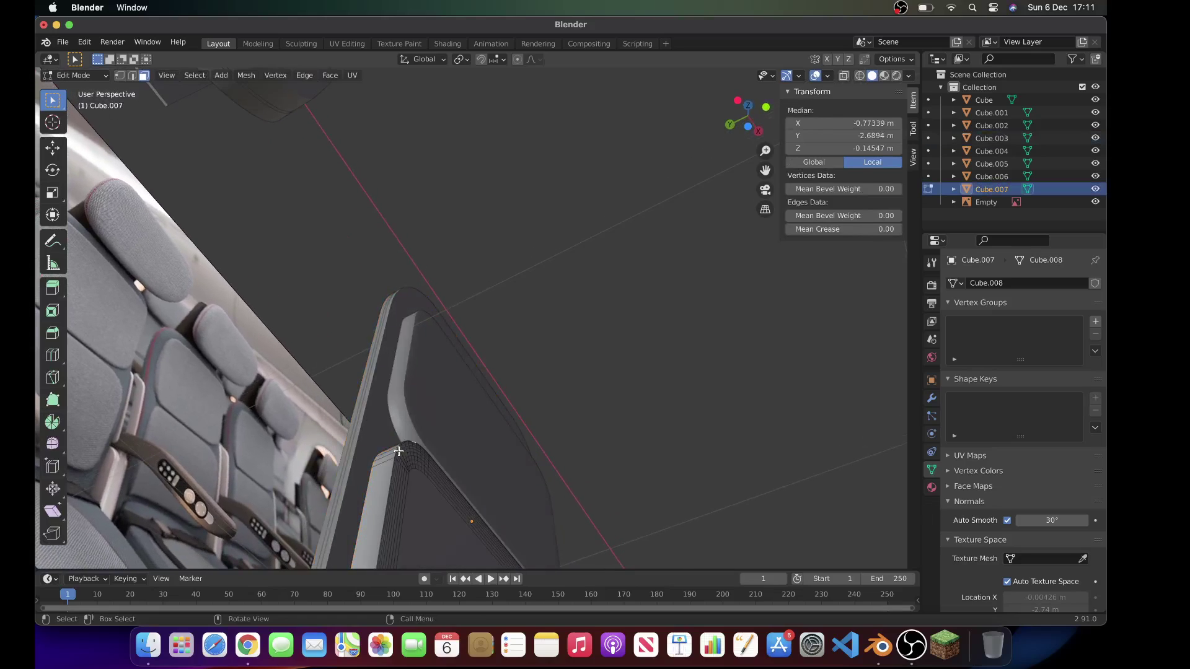
pyautogui.press('Tab')
pyautogui.click(395, 448)
pyautogui.scroll(5, 596, 446)
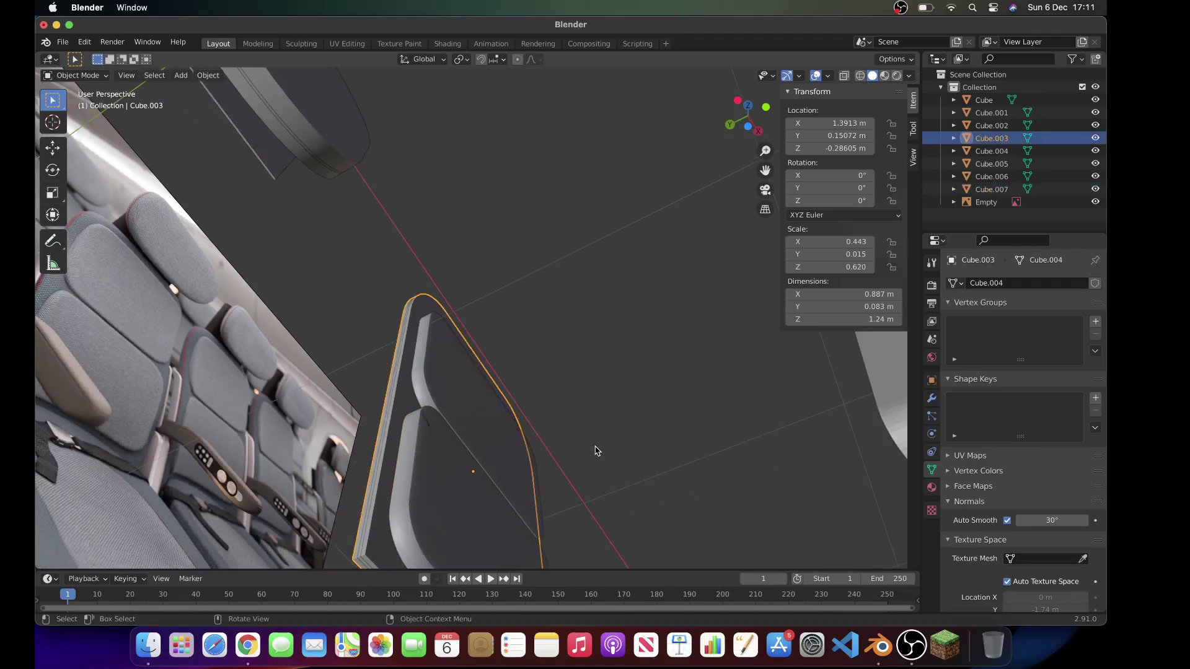
pyautogui.hscroll(5, 598, 451)
pyautogui.scroll(-5, 597, 451)
pyautogui.scroll(-5, 598, 452)
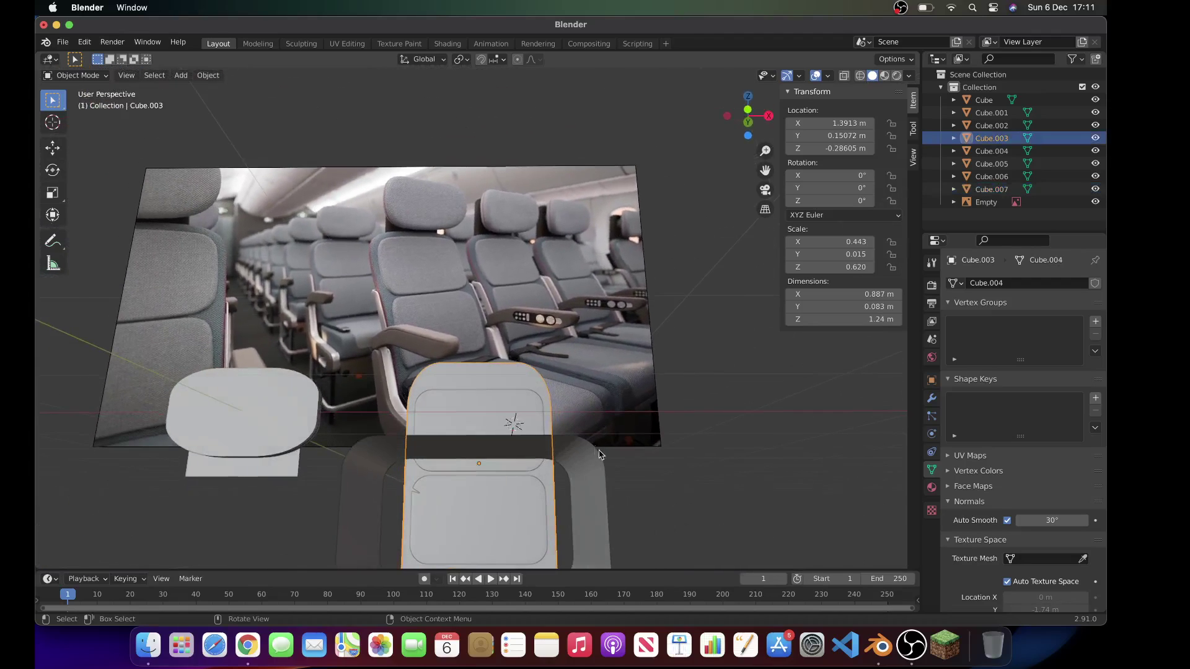
pyautogui.hscroll(10, 604, 458)
pyautogui.scroll(5, 603, 458)
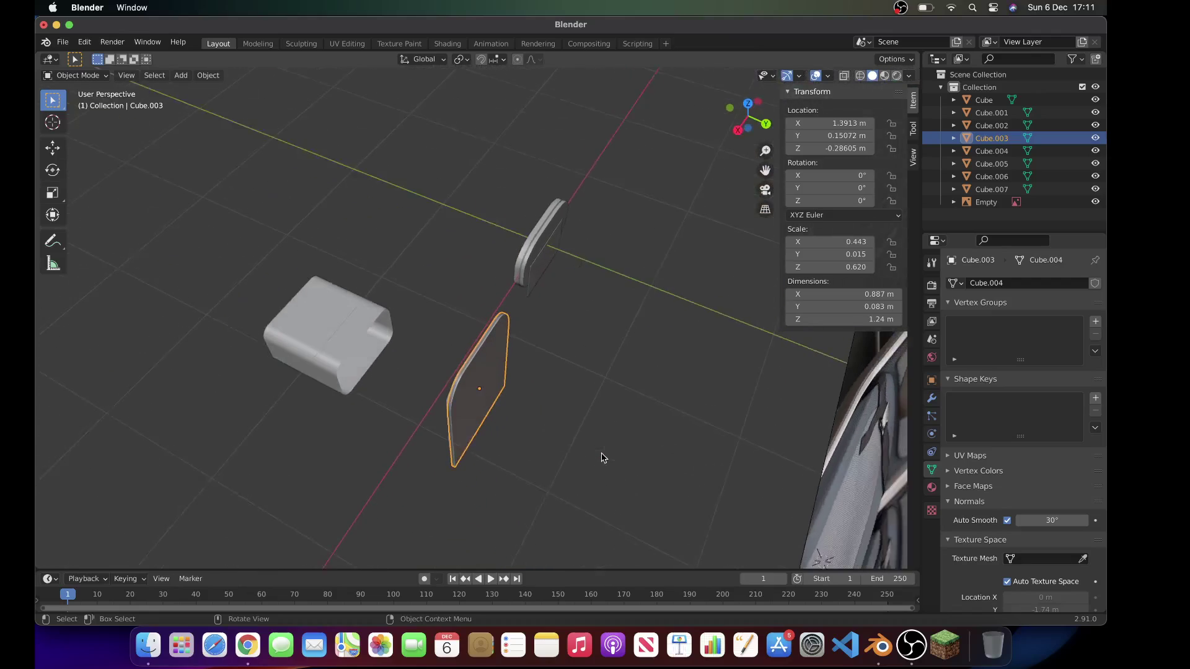
pyautogui.moveTo(452, 349); pyautogui.dragTo(526, 456)
pyautogui.hscroll(-10, 526, 457)
pyautogui.scroll(-5, 527, 457)
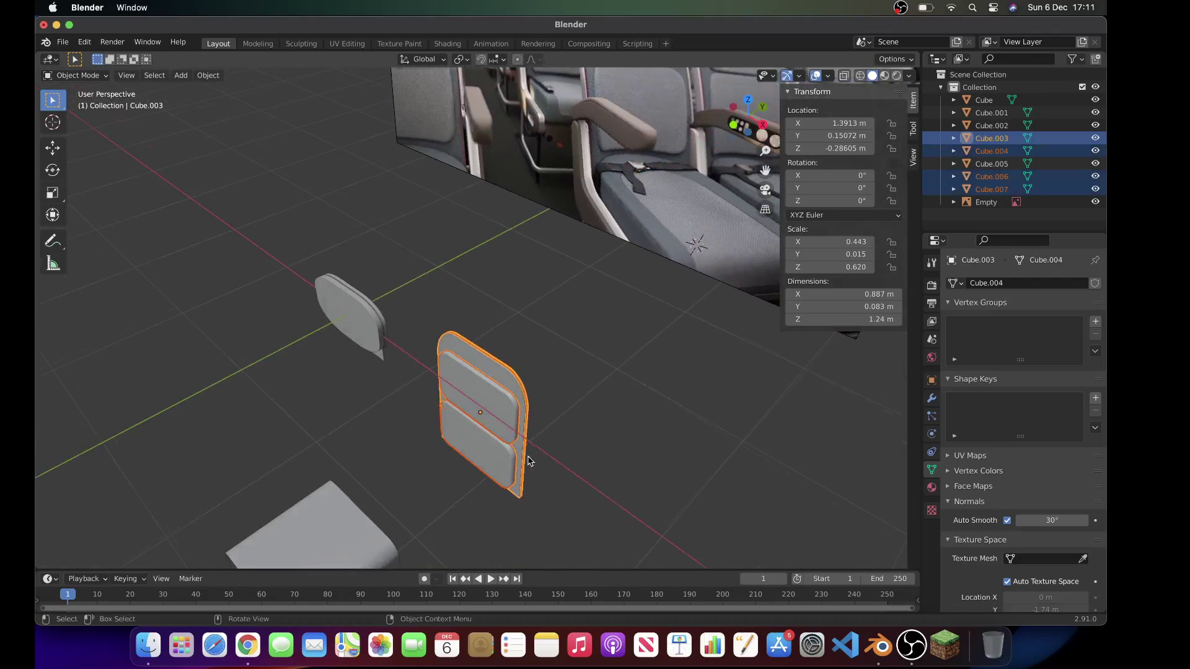
pyautogui.hscroll(-5, 526, 421)
pyautogui.moveTo(410, 373); pyautogui.dragTo(641, 417)
pyautogui.hscroll(-5, 630, 502)
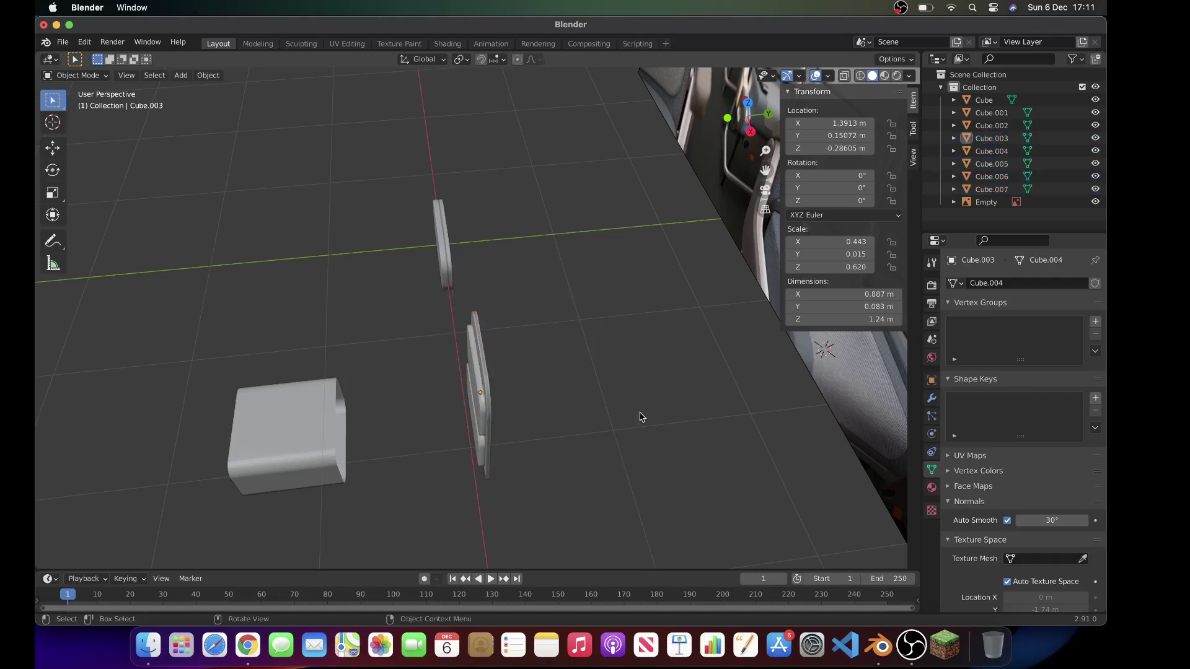
# Step: Move the backrest panel with both cushions in front view by about -1.385 m in X and -0.622 m in Z, centred under the headrest
pyautogui.moveTo(407, 325); pyautogui.dragTo(637, 519)
pyautogui.moveTo(637, 519); pyautogui.dragTo(654, 410, button='middle')
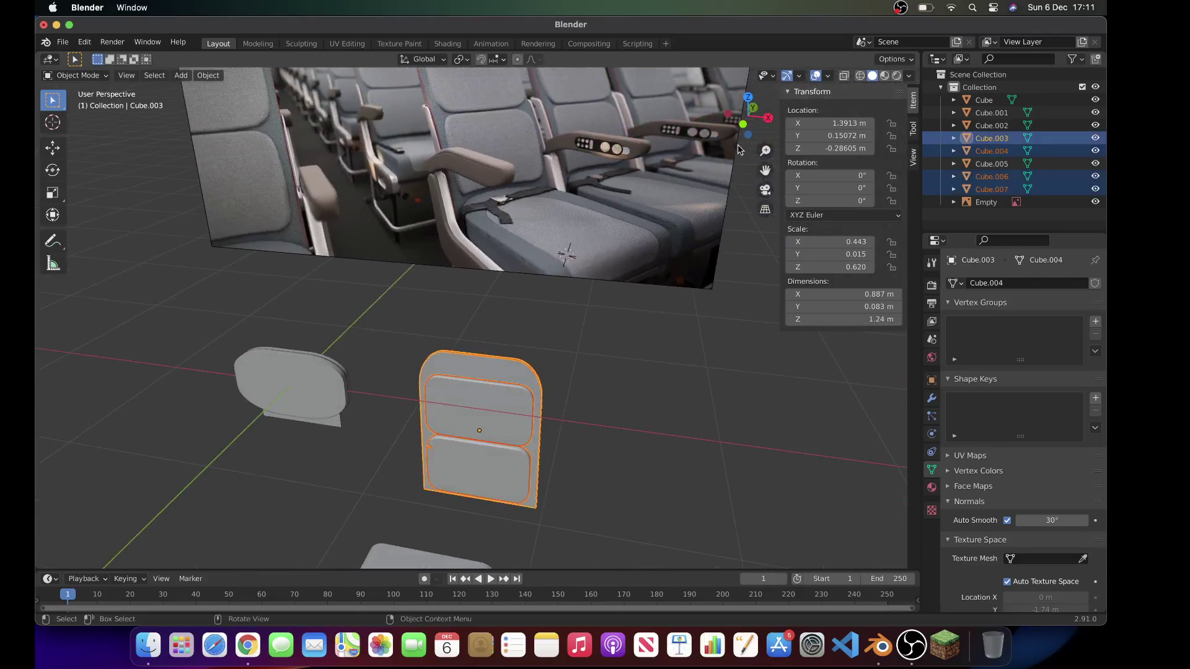
pyautogui.click(742, 124)
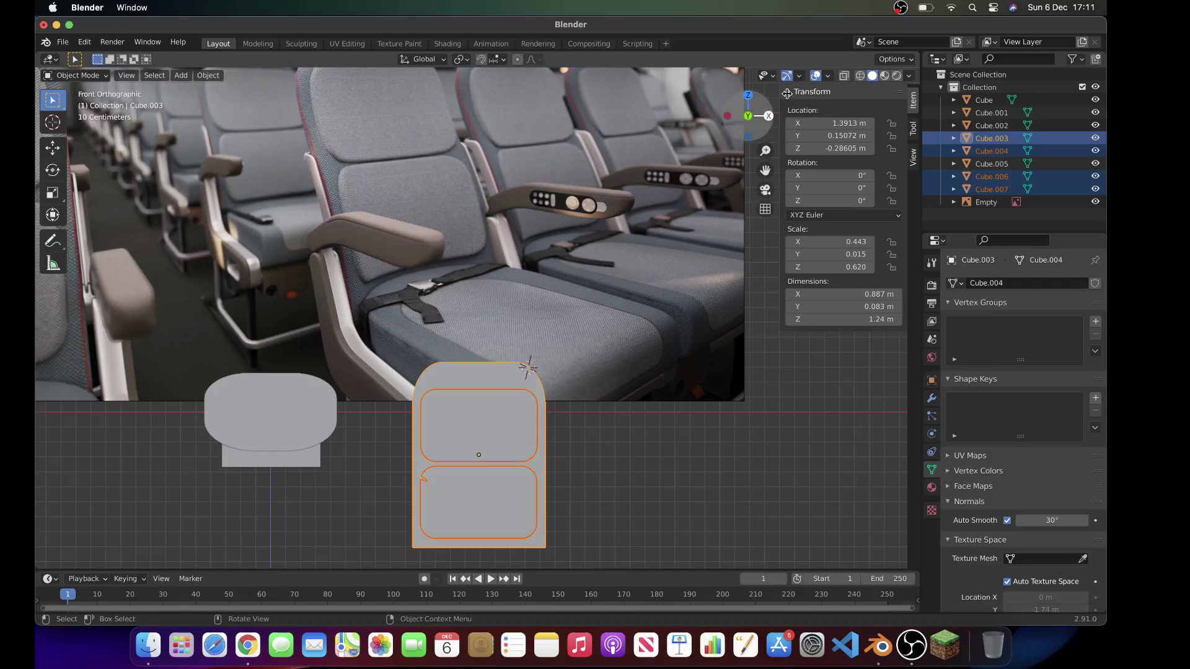
pyautogui.keyDown('shift'); pyautogui.hscroll(-5, 611, 251); pyautogui.keyUp('shift')
pyautogui.keyDown('shift'); pyautogui.scroll(-3, 616, 253); pyautogui.keyUp('shift')
pyautogui.press('g')
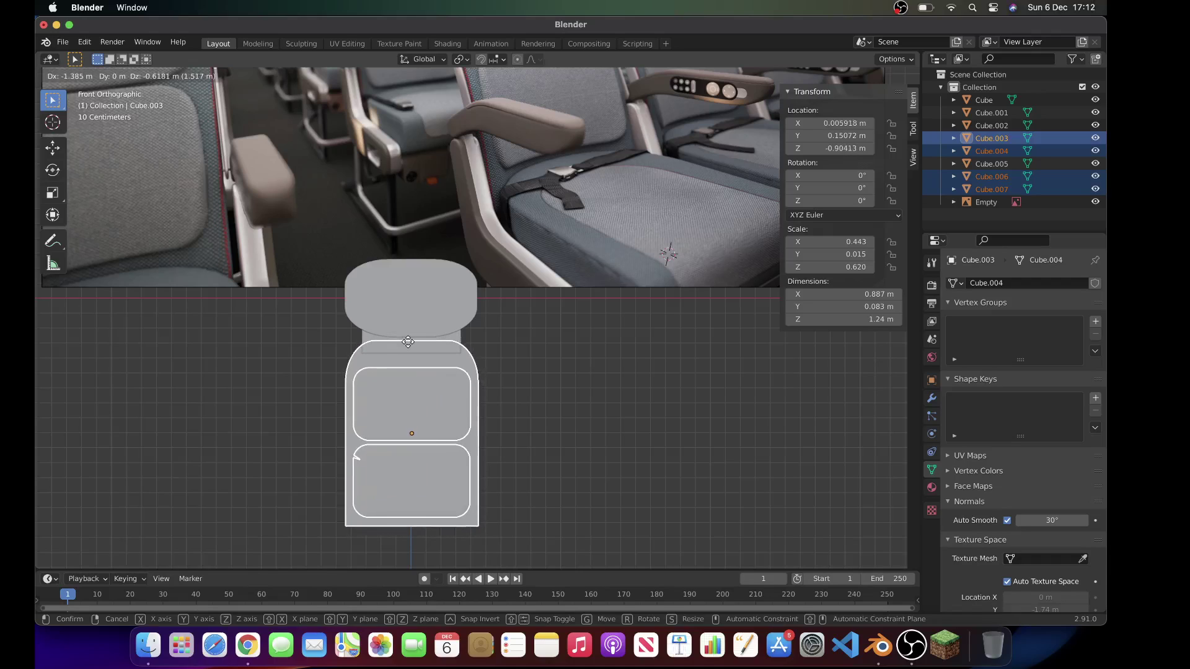
pyautogui.click(408, 342)
pyautogui.keyDown('shift'); pyautogui.scroll(5, 503, 308); pyautogui.keyUp('shift')
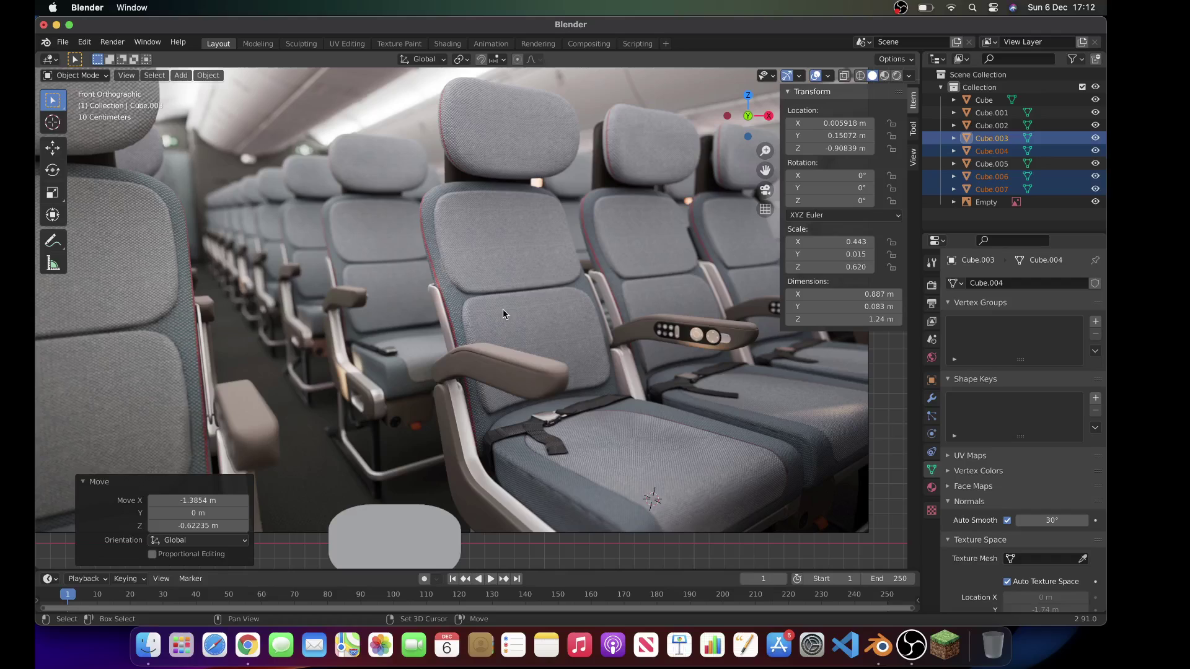
pyautogui.keyDown('shift'); pyautogui.scroll(-5, 503, 308); pyautogui.keyUp('shift')
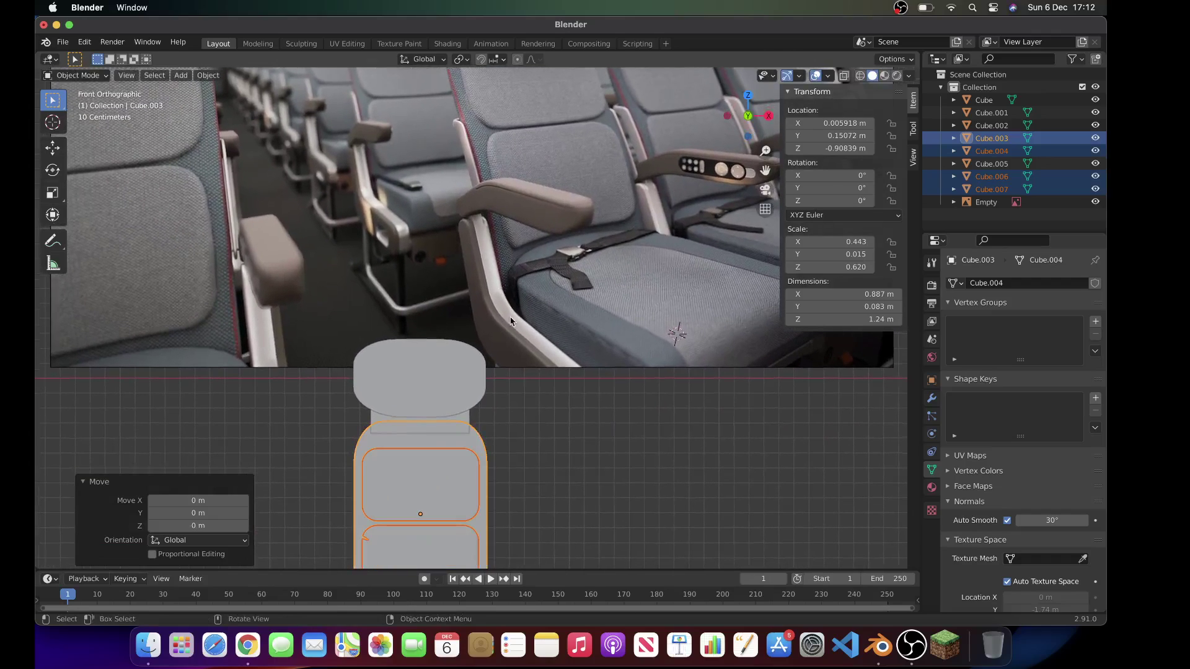
# Step: Move the backrest panel with its cushions by about -0.112 m along Y to line it up with the headrest
pyautogui.click(542, 471)
pyautogui.hscroll(-10, 541, 471)
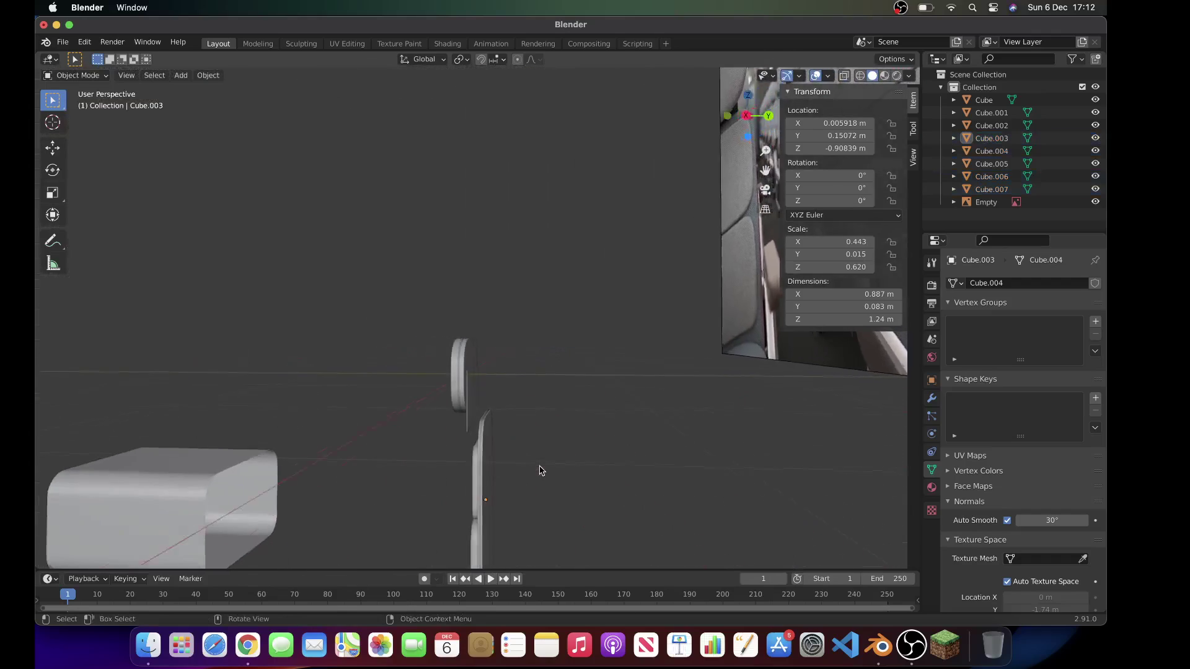
pyautogui.press('super+z')
pyautogui.press('g')
pyautogui.press('y')
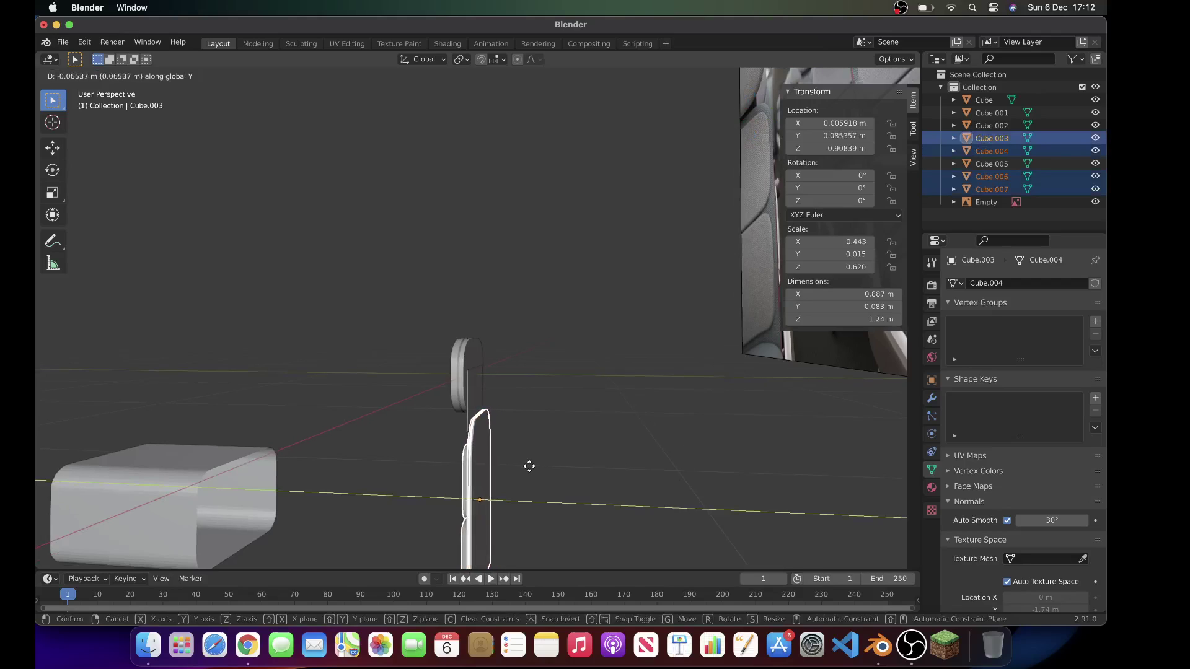
pyautogui.click(526, 470)
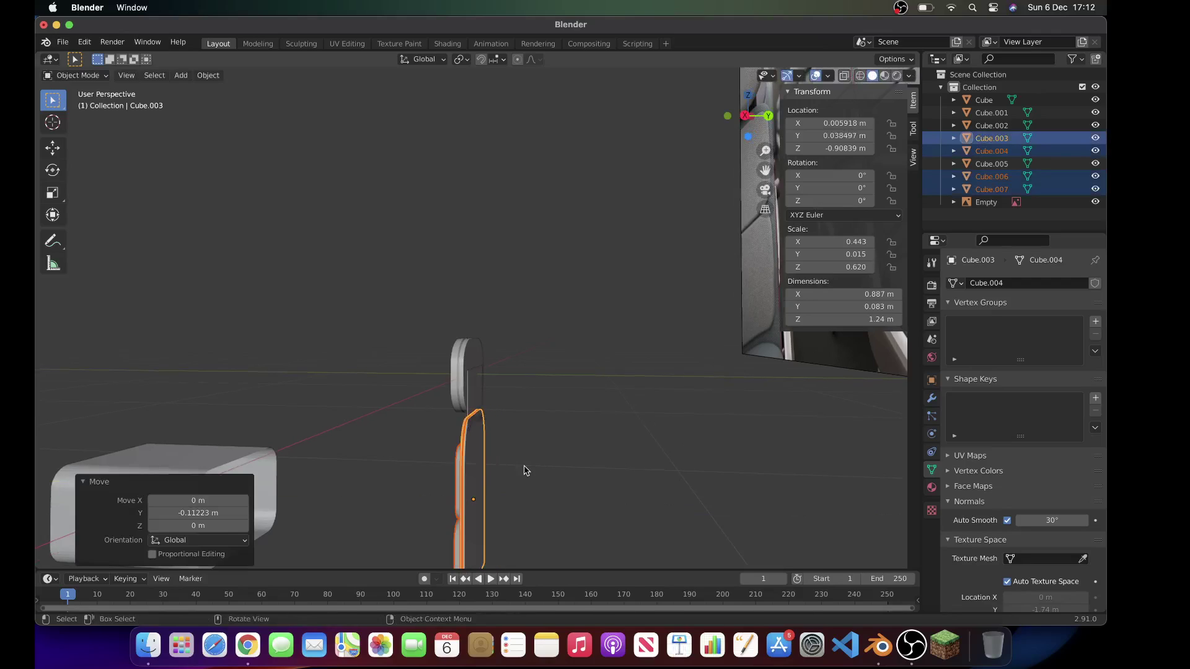
pyautogui.hscroll(-5, 574, 457)
pyautogui.click(573, 456)
# Step: Delete the rounded hollow block standing in front of the seat that served as the cushion cutter
pyautogui.hscroll(-8, 574, 457)
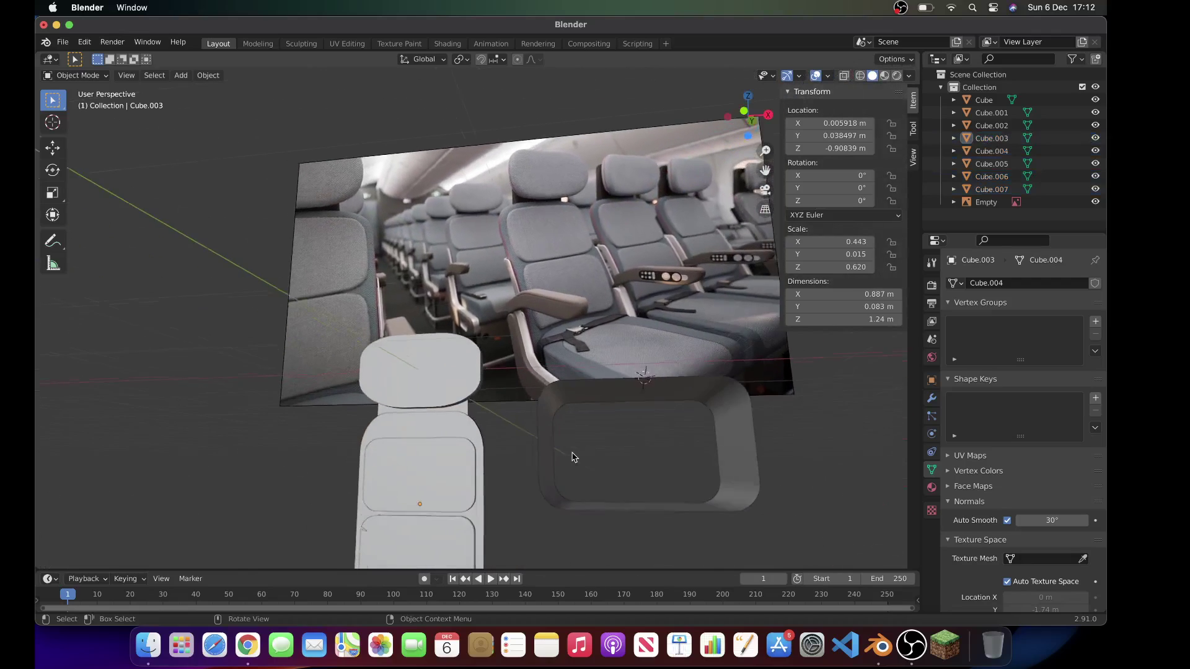
pyautogui.scroll(-10, 573, 457)
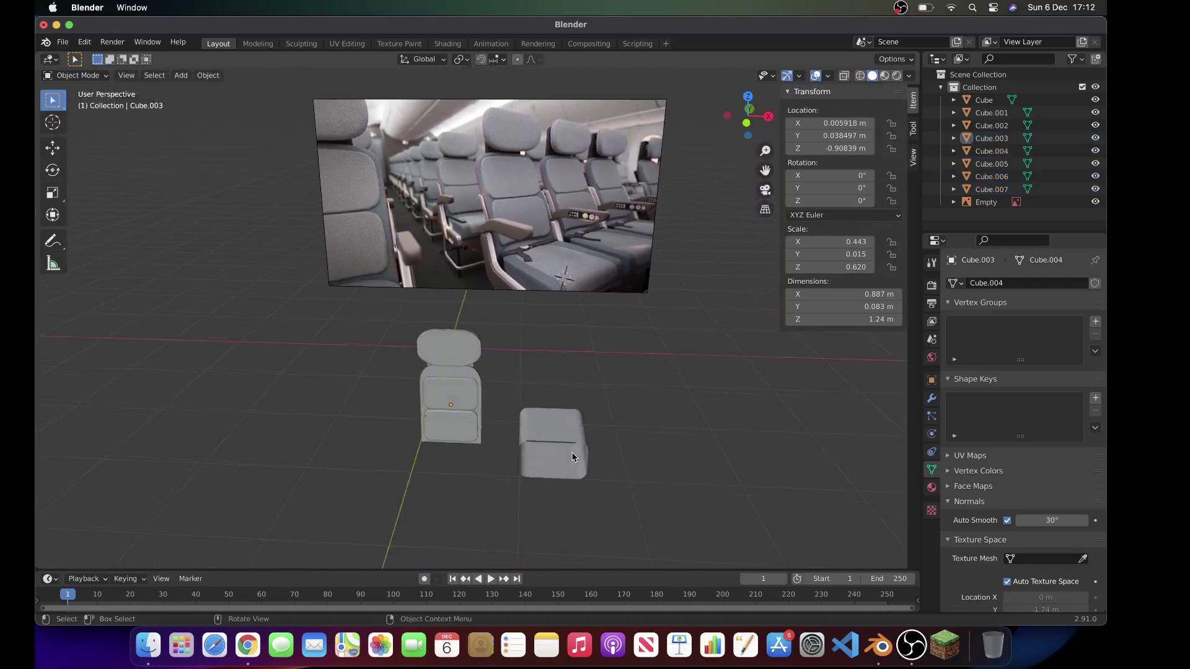
pyautogui.hscroll(-3, 572, 456)
pyautogui.click(571, 456)
pyautogui.press('x')
pyautogui.click(538, 447)
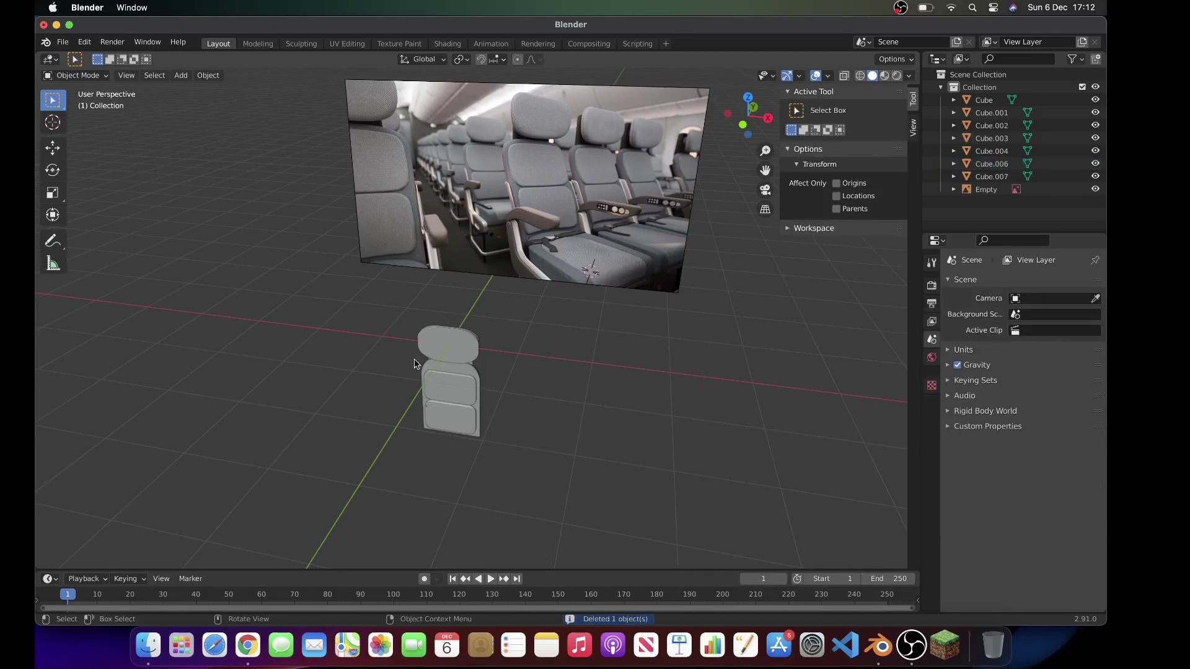
pyautogui.hscroll(-3, 424, 417)
pyautogui.hscroll(-6, 424, 417)
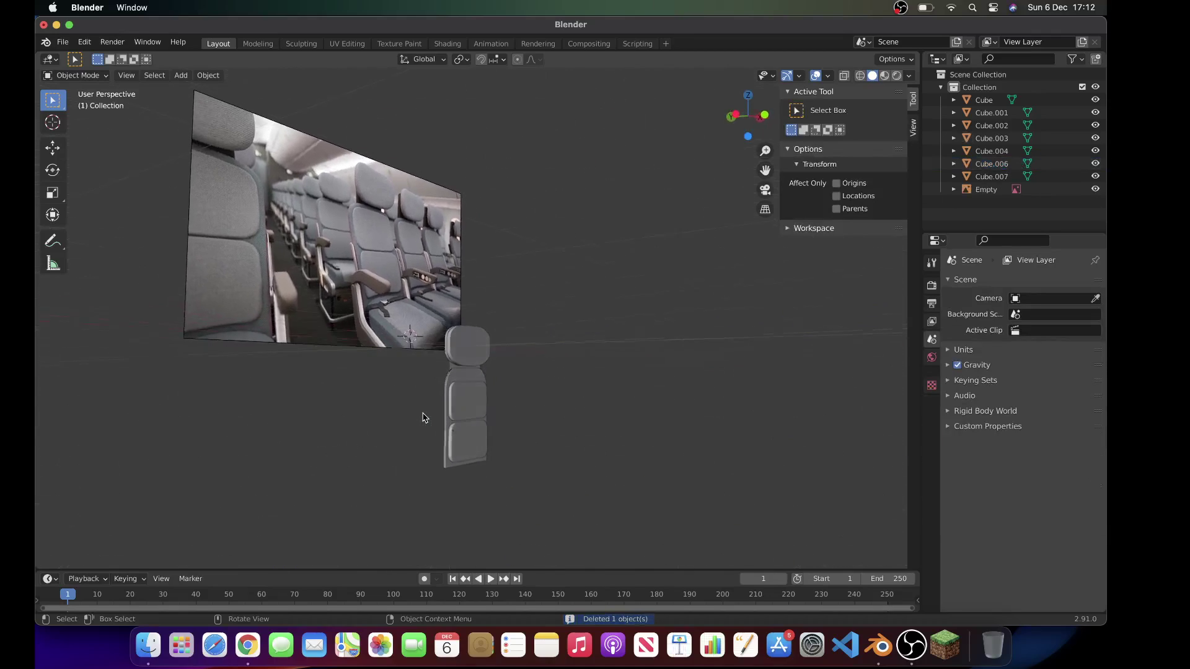
pyautogui.hscroll(-3, 424, 417)
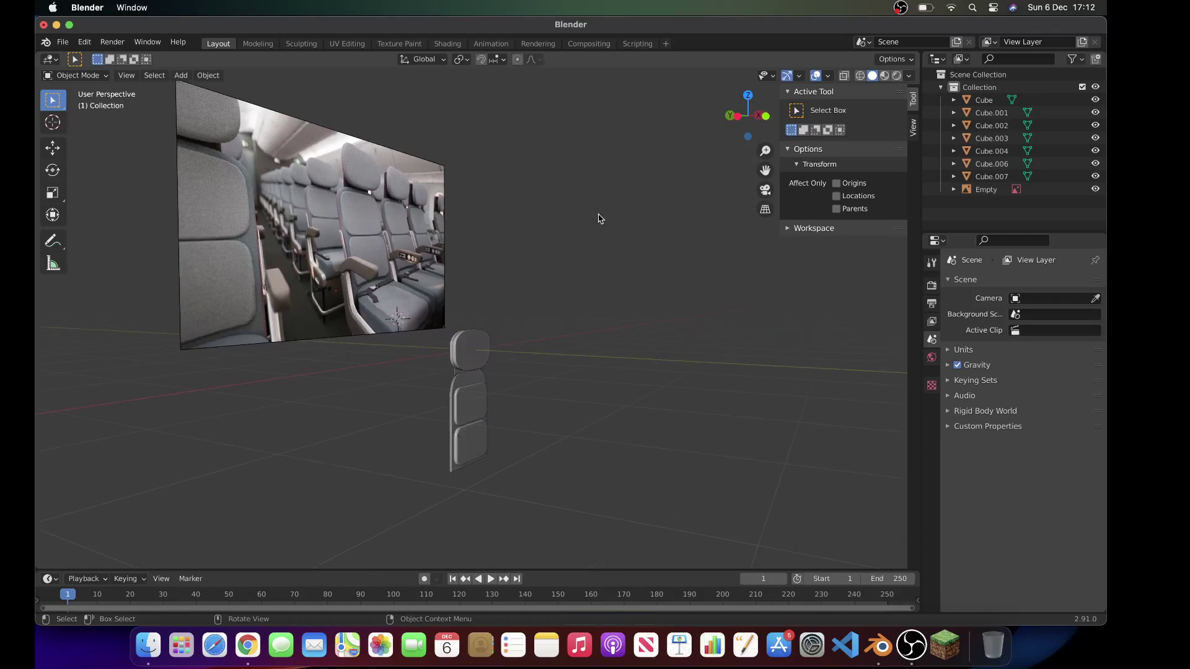
pyautogui.click(911, 647)
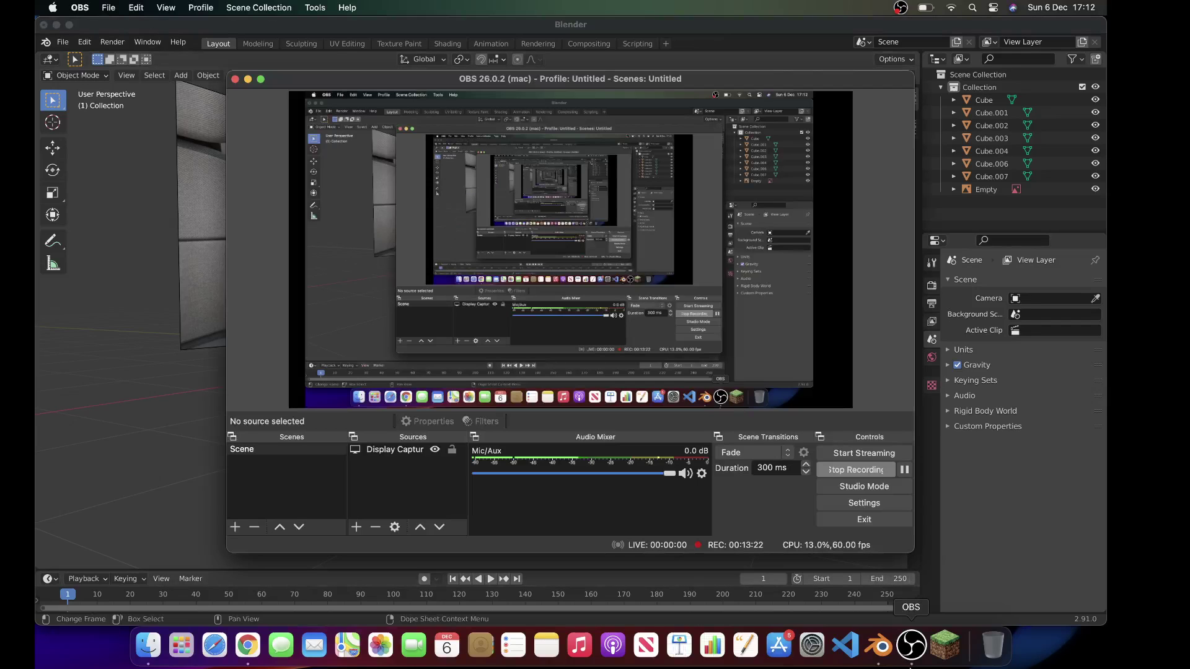
pyautogui.click(903, 469)
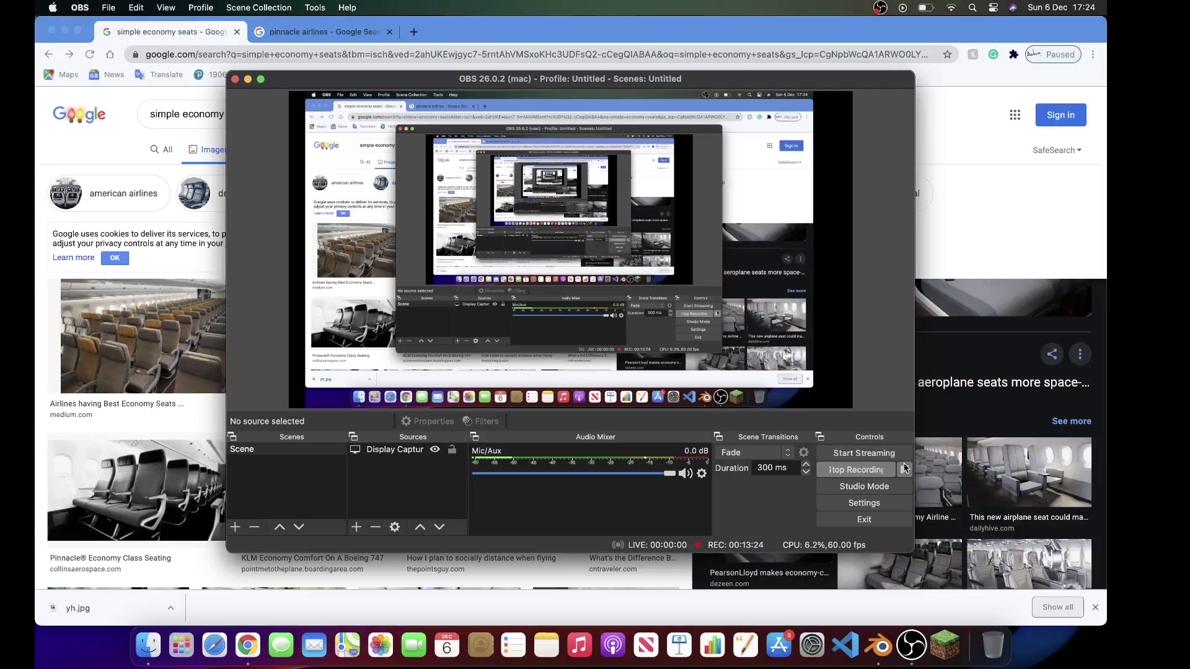
pyautogui.click(878, 647)
pyautogui.hscroll(5, 734, 362)
pyautogui.hscroll(5, 735, 362)
pyautogui.hscroll(-2, 735, 362)
pyautogui.hscroll(4, 528, 360)
pyautogui.hscroll(-7, 581, 345)
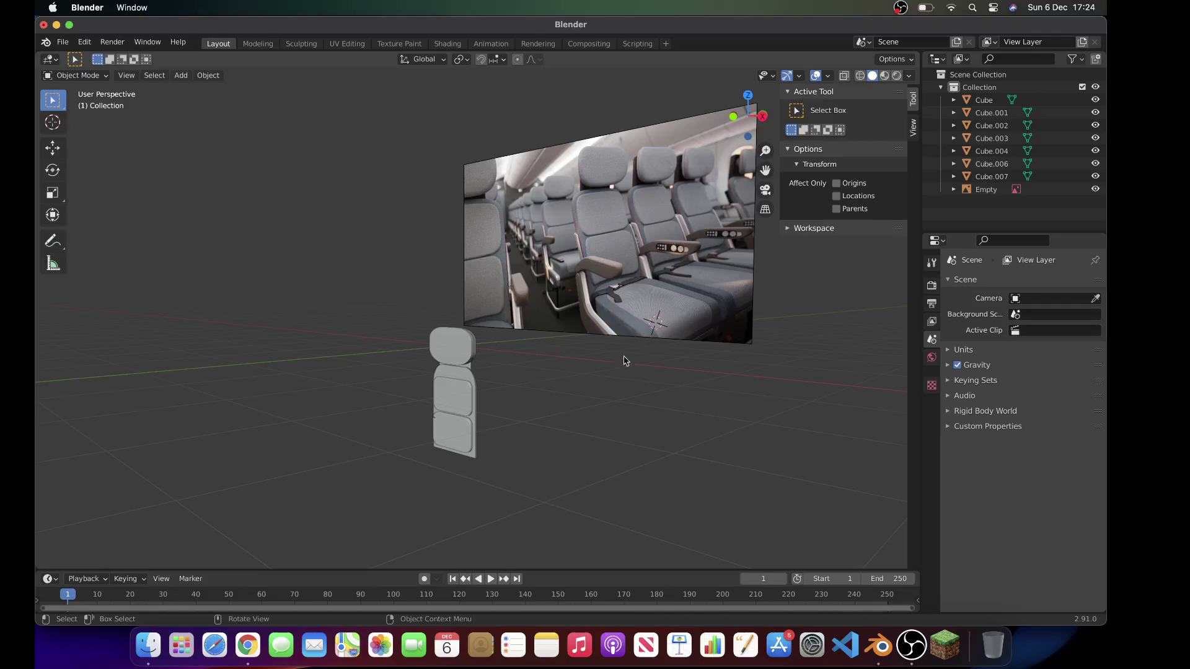
# Step: Place the 3D cursor just below the backrest and add a cube there, scaled uniformly to about 0.263
pyautogui.hotkey('shift', 'a')
pyautogui.click(53, 122)
pyautogui.click(53, 99)
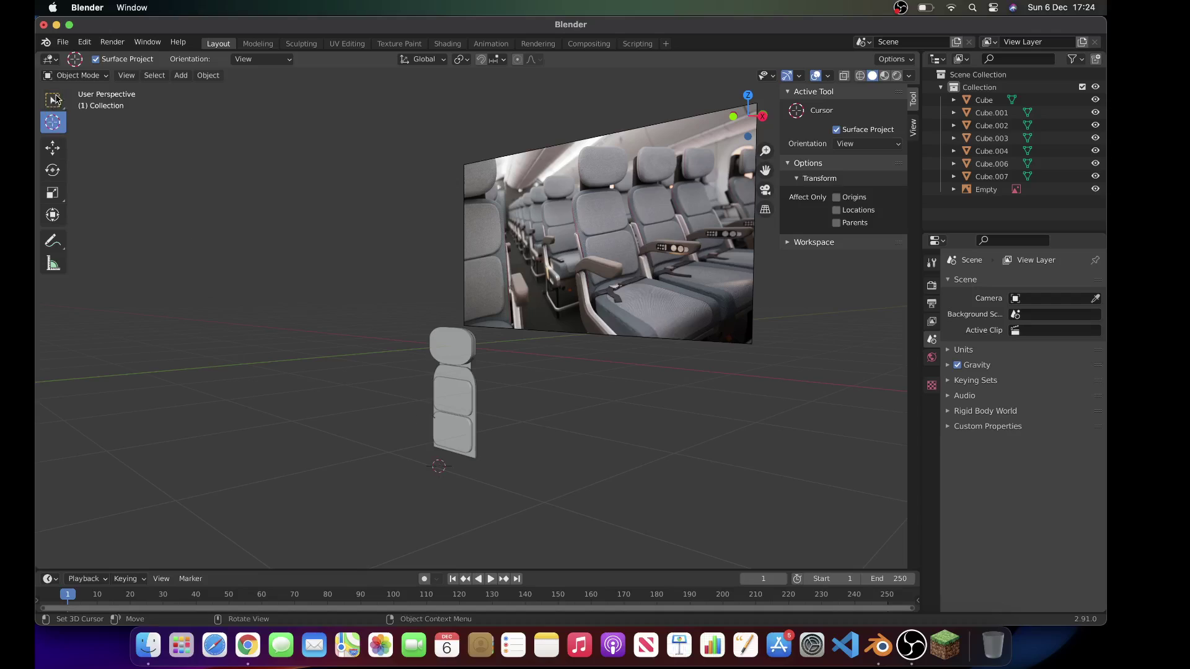
pyautogui.hotkey('shift', 'a')
pyautogui.moveTo(109, 216)
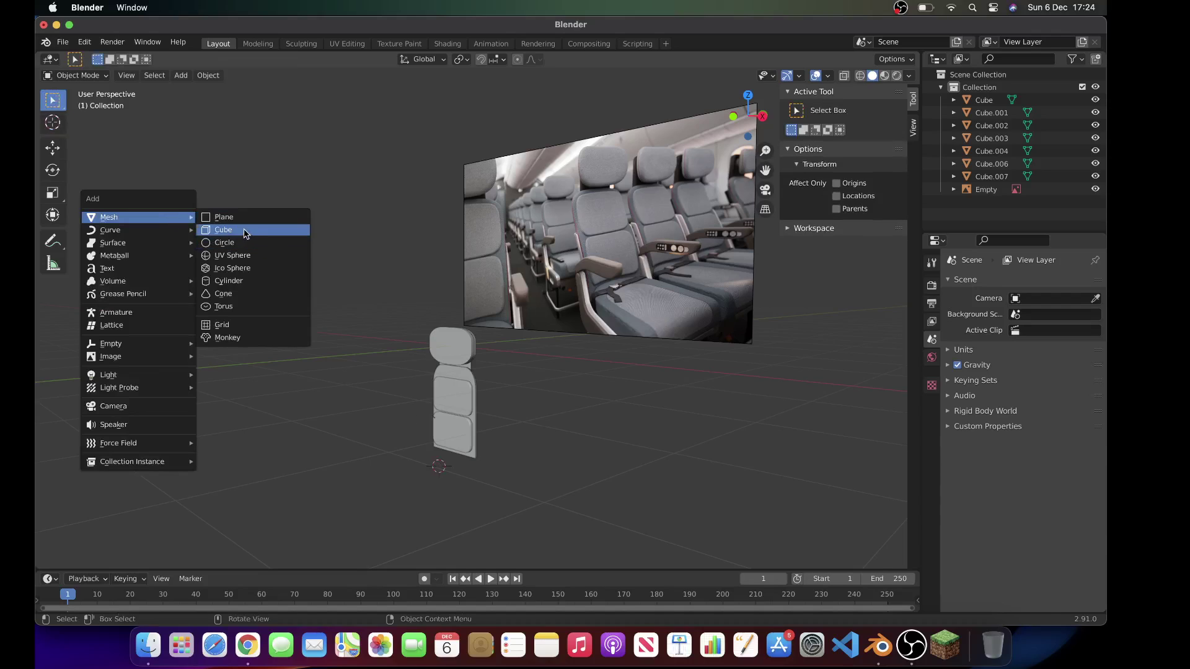
pyautogui.click(247, 229)
pyautogui.press('s')
pyautogui.click(528, 451)
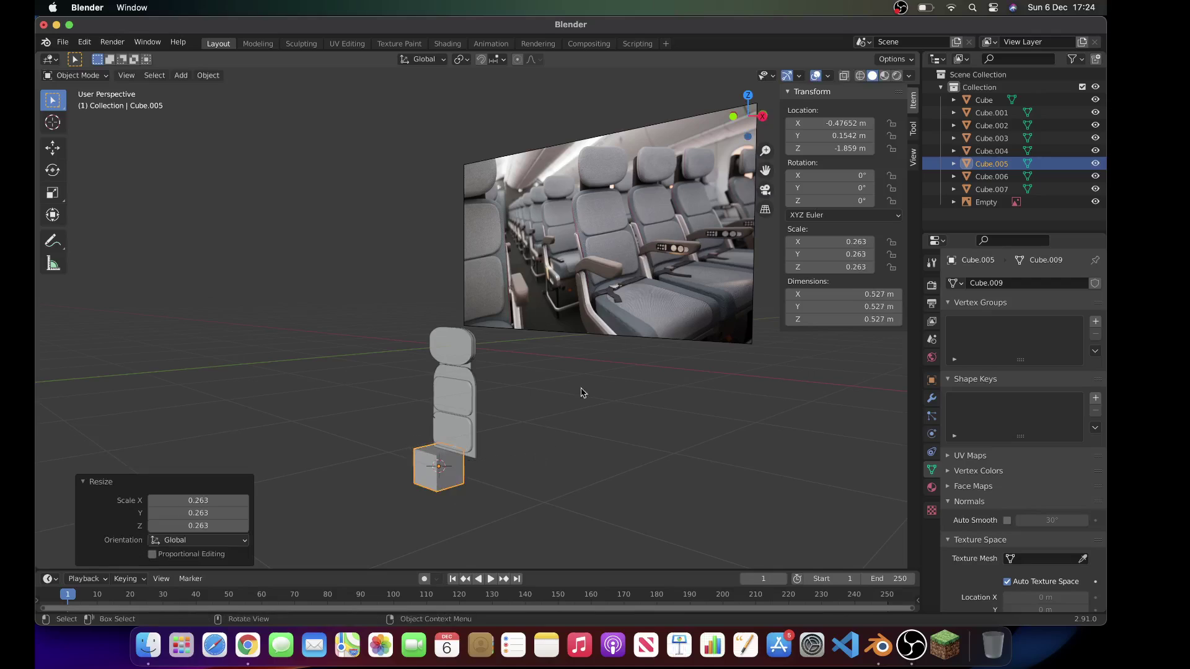
# Step: Move the cube in front view by about 0.459 m in X and 0.088 m in Z, centred under the backrest
pyautogui.click(733, 116)
pyautogui.click(758, 116)
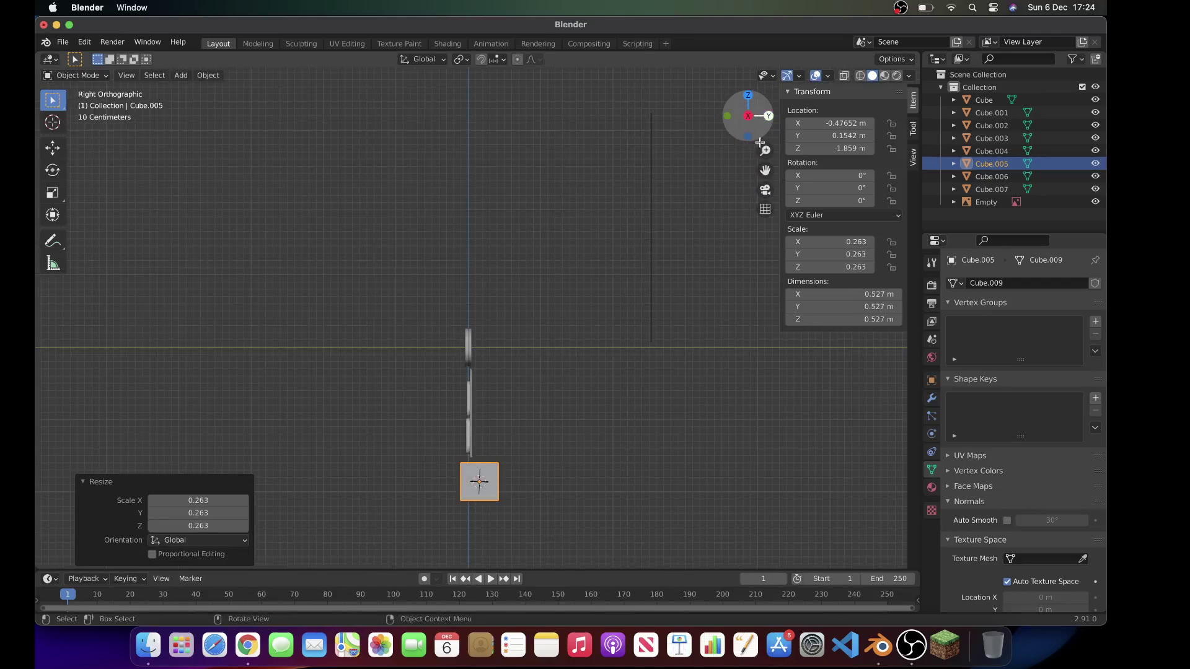
pyautogui.click(728, 115)
pyautogui.press('g')
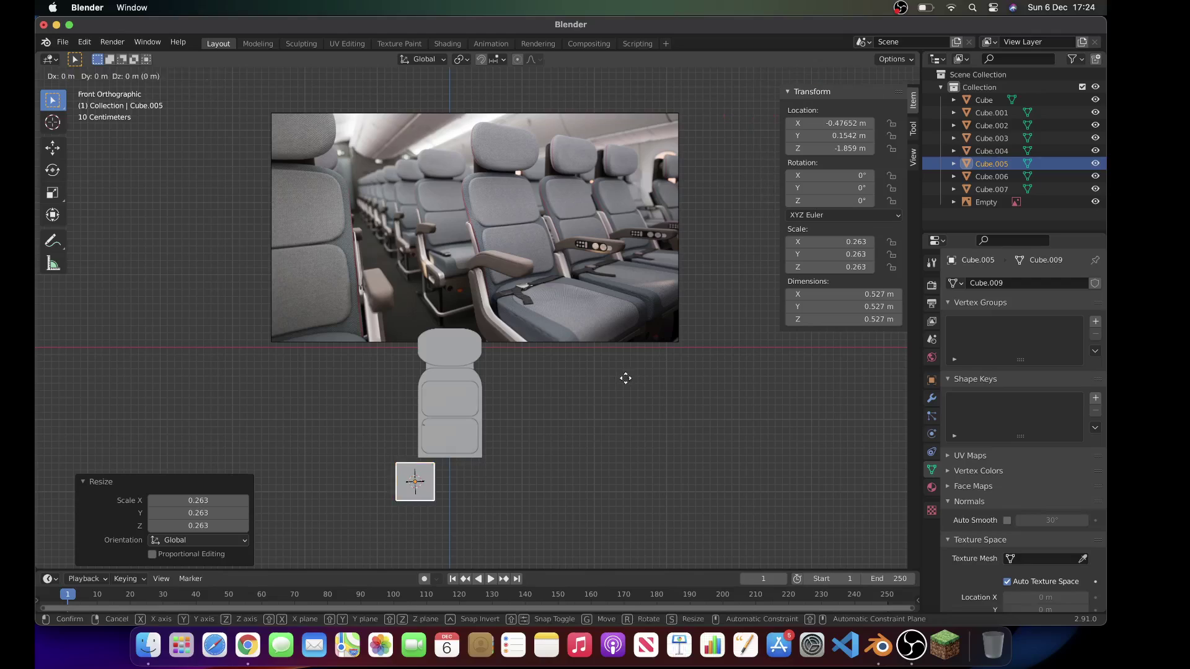
pyautogui.click(649, 375)
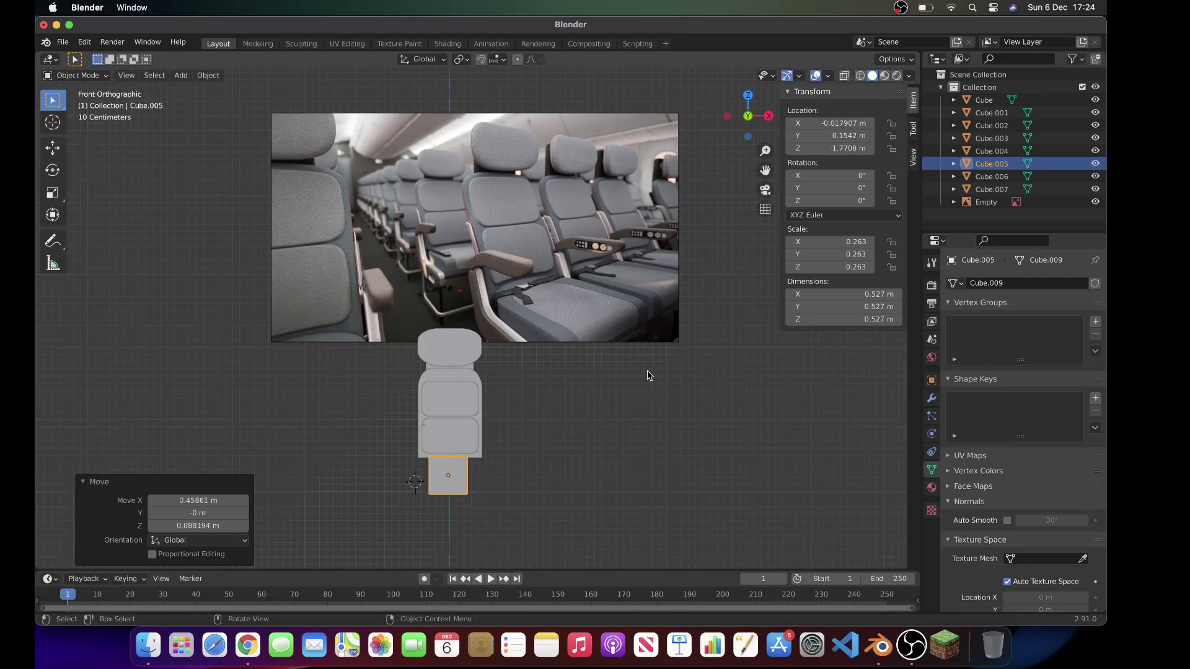
pyautogui.moveTo(649, 376); pyautogui.dragTo(645, 375, button='middle')
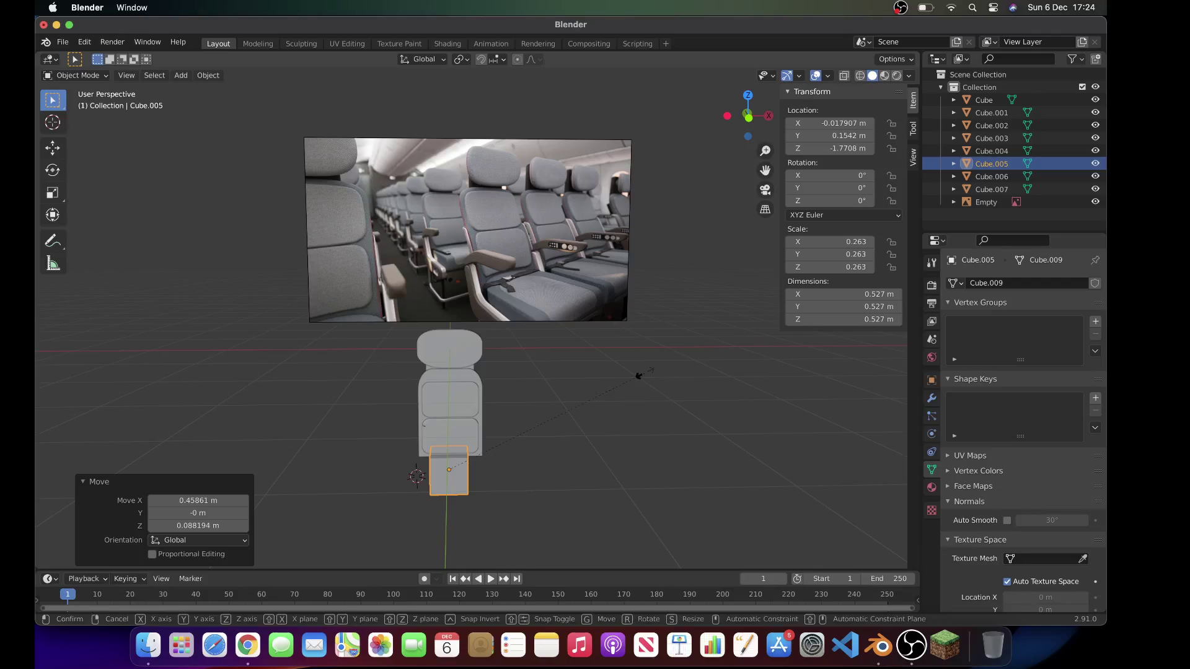
# Step: Try to flatten the cube along Y by a factor of about 0.03, and undo the flattening and the preceding move
pyautogui.press('s')
pyautogui.press('x')
pyautogui.press('y')
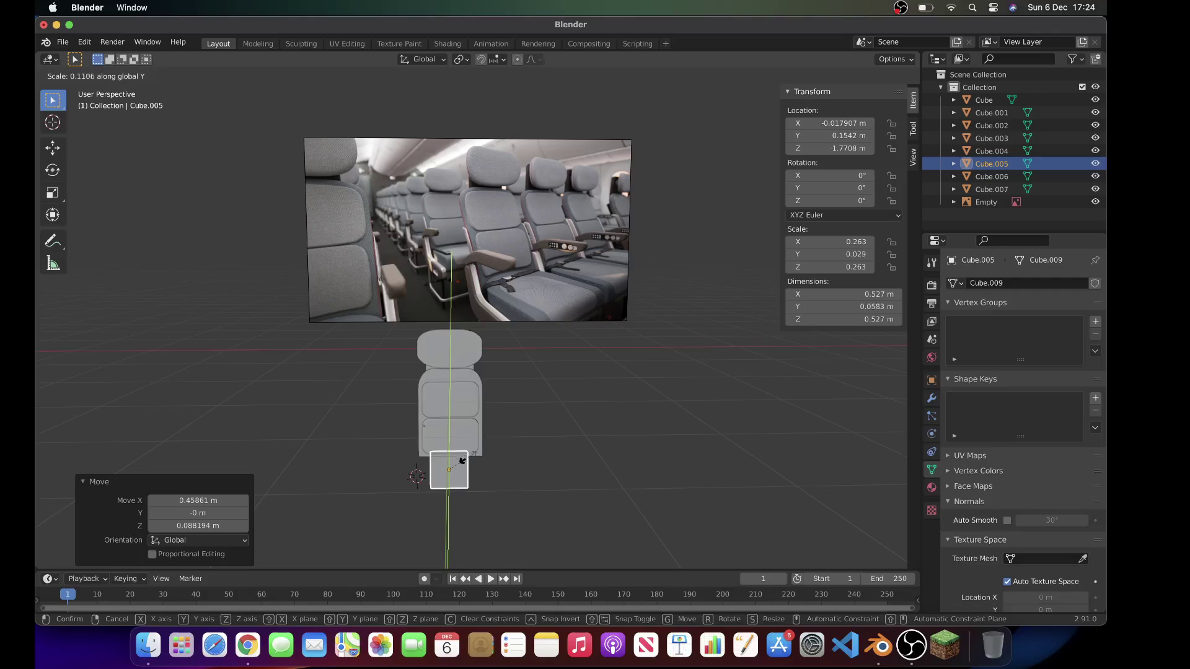
pyautogui.click(449, 469)
pyautogui.press('s')
pyautogui.press('y')
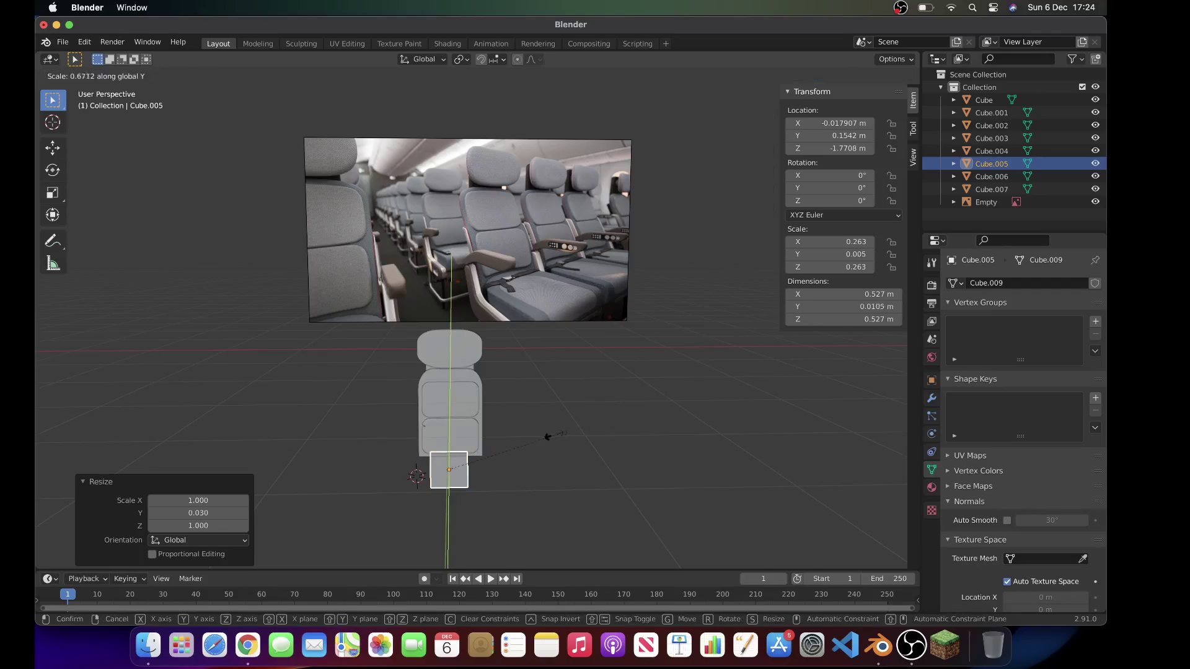
pyautogui.click(514, 453)
pyautogui.hscroll(-10, 514, 452)
pyautogui.press('super+z')
pyautogui.press('super+z')
pyautogui.press('super+z')
# Step: Move the cube by about 0.097 m in X, -0.238 m in Y and 0.085 m in Z, and flatten it to 0.384 along Z
pyautogui.press('g')
pyautogui.click(534, 443)
pyautogui.press('s')
pyautogui.press('z')
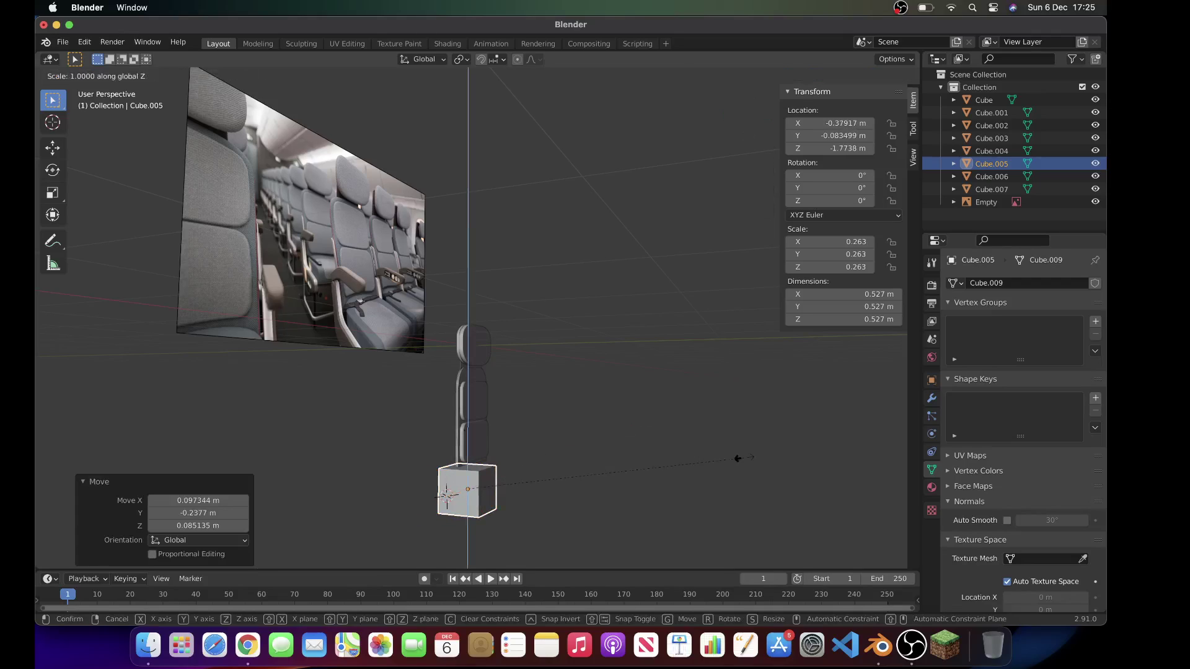
pyautogui.click(567, 481)
# Step: Move the flattened block in side view by about -0.106 m in Y and 0.150 m in Z, closer to the backrest's lower end
pyautogui.click(727, 115)
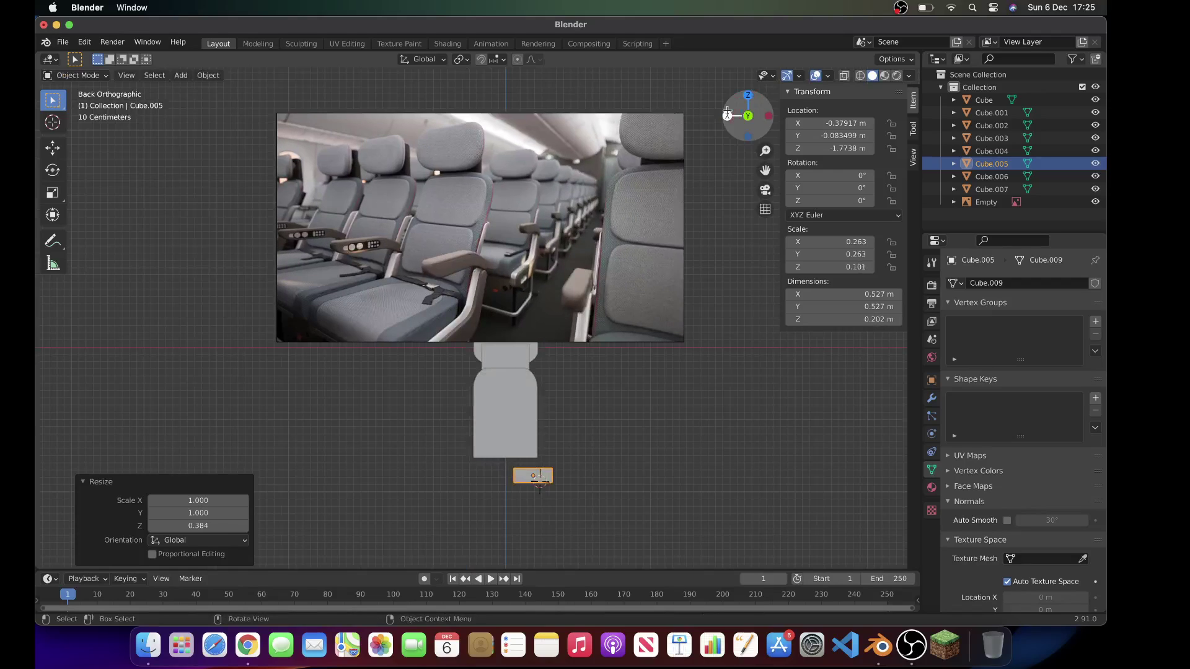
pyautogui.click(767, 115)
pyautogui.press('g')
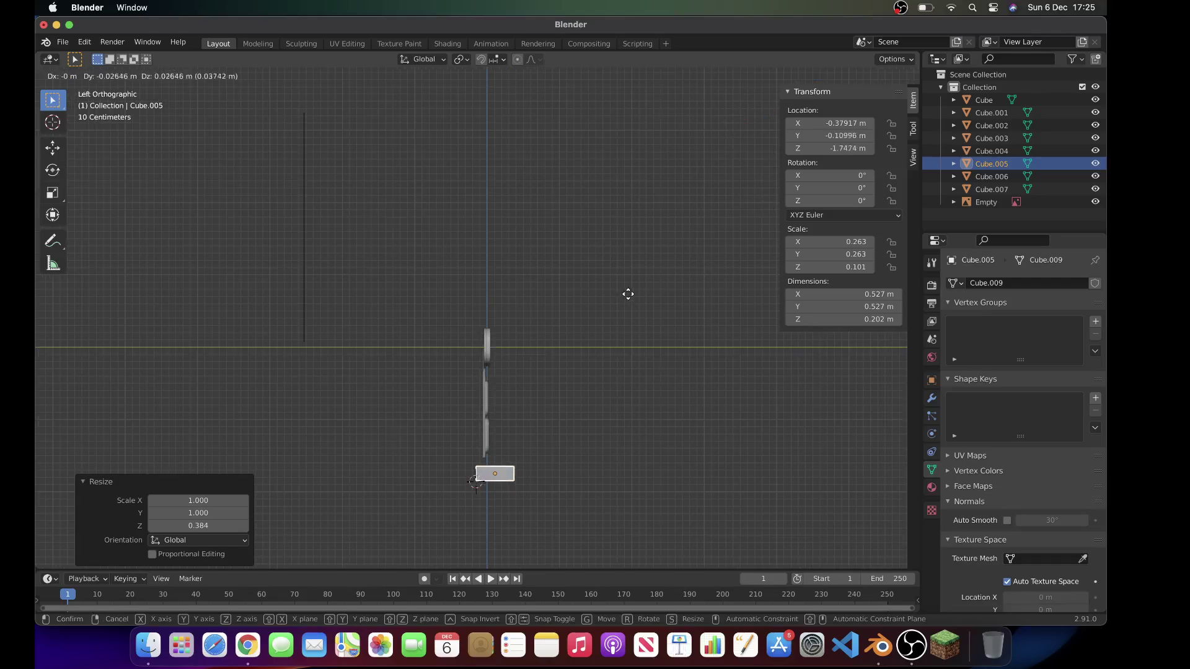
pyautogui.click(632, 287)
pyautogui.hscroll(10, 632, 287)
pyautogui.hscroll(2, 632, 287)
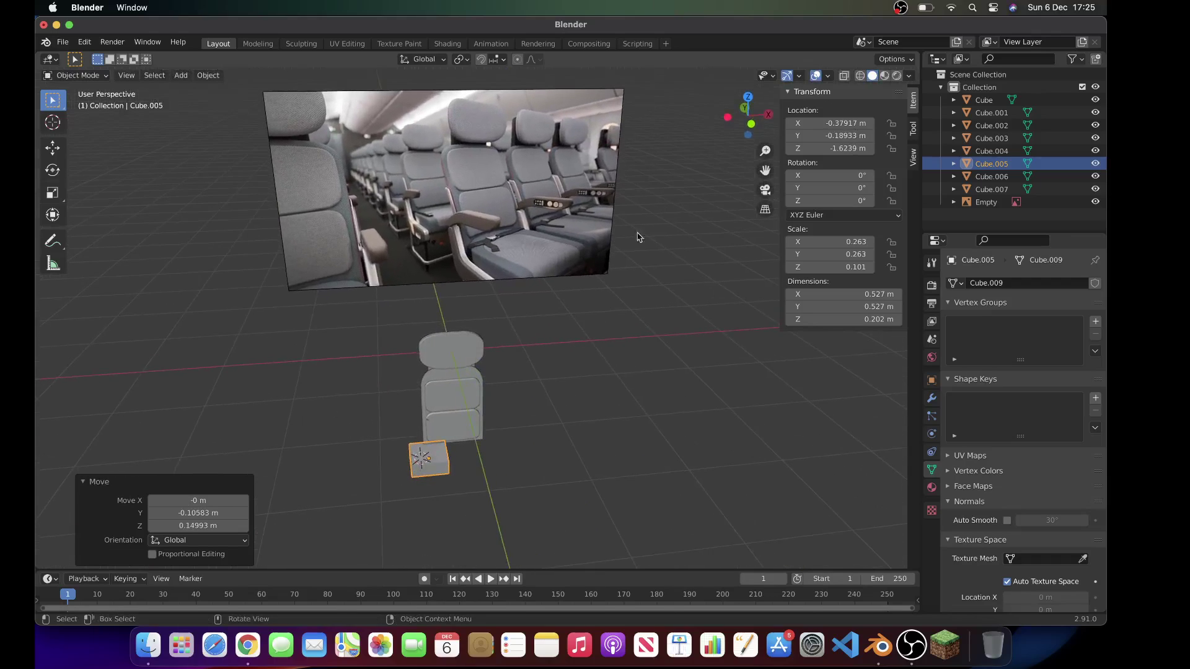
# Step: Move the block clear of the seat by about 2.817 m in X and 0.899 m in Z, and scale it uniformly by about 1.356
pyautogui.press('g')
pyautogui.click(741, 324)
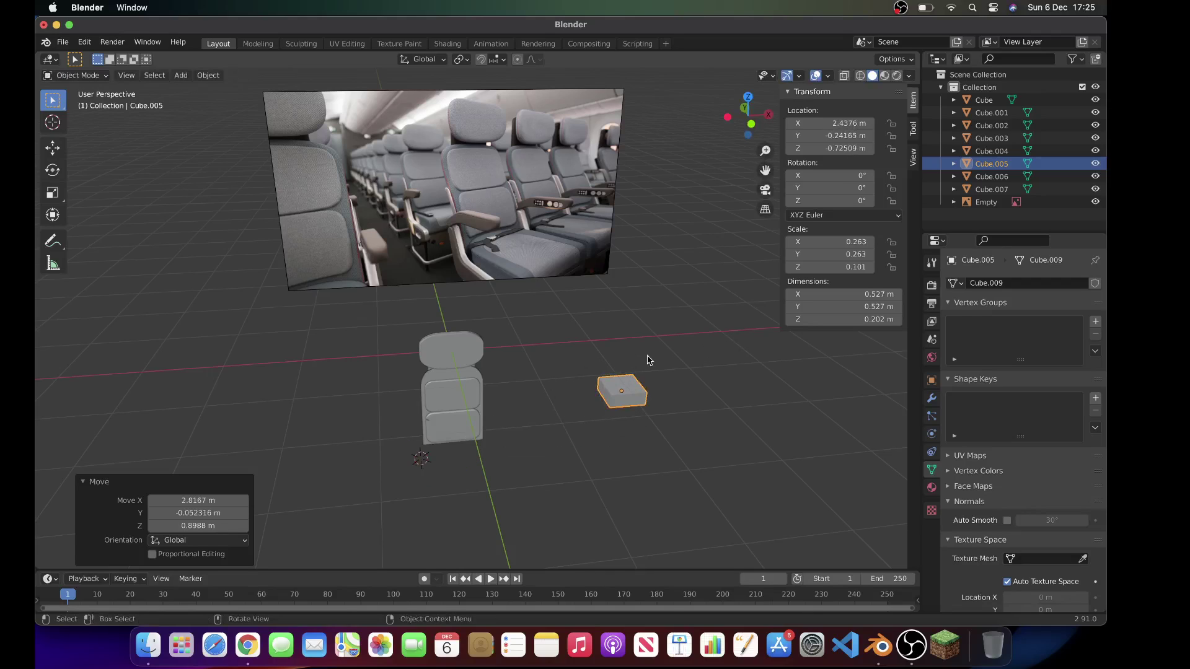
pyautogui.hscroll(5, 648, 358)
pyautogui.hscroll(5, 648, 358)
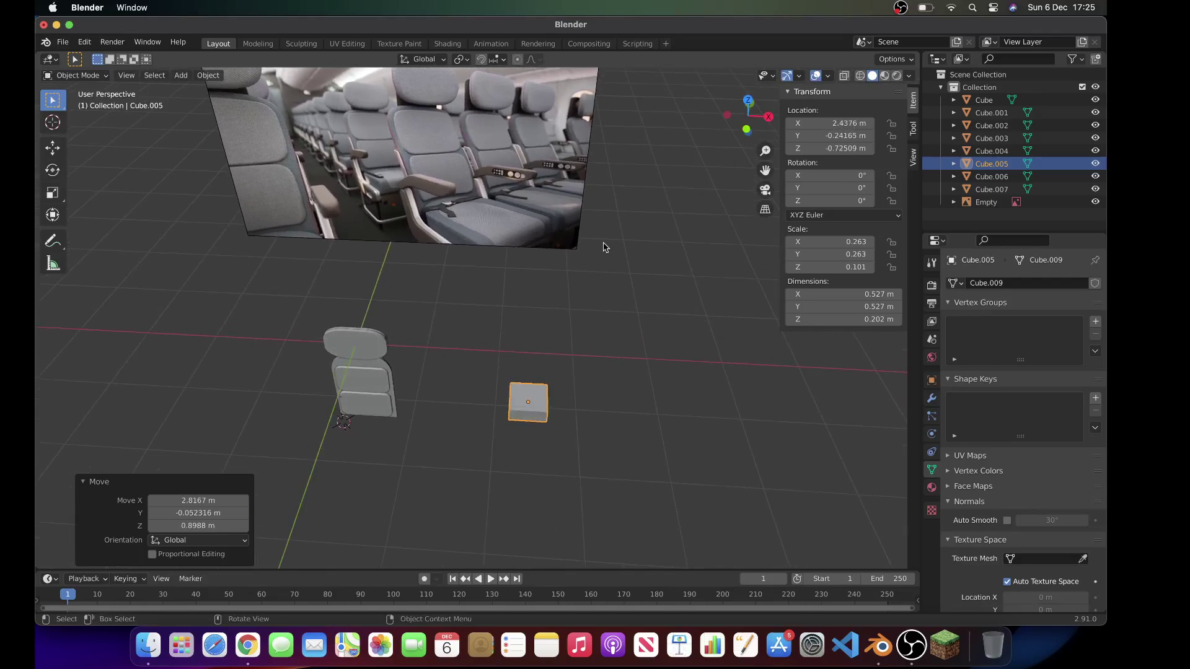
pyautogui.click(748, 100)
pyautogui.press('s')
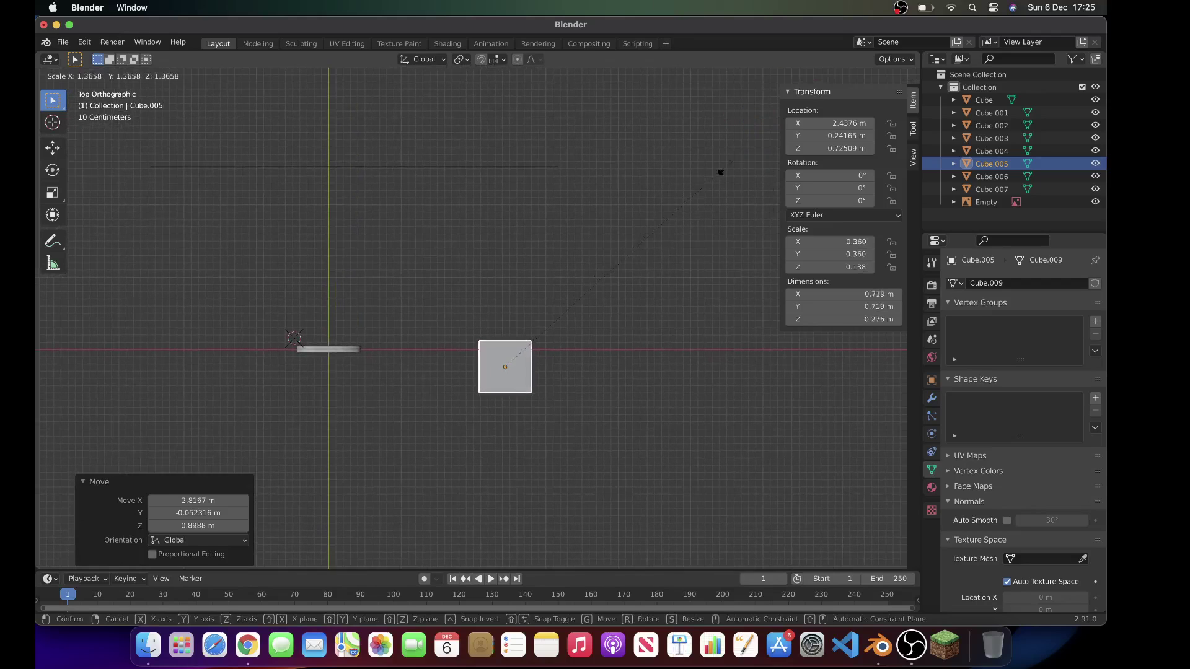
pyautogui.click(721, 175)
# Step: Select the block's two rear vertical edges in Edit Mode and view the block from above
pyautogui.scroll(-5, 709, 175)
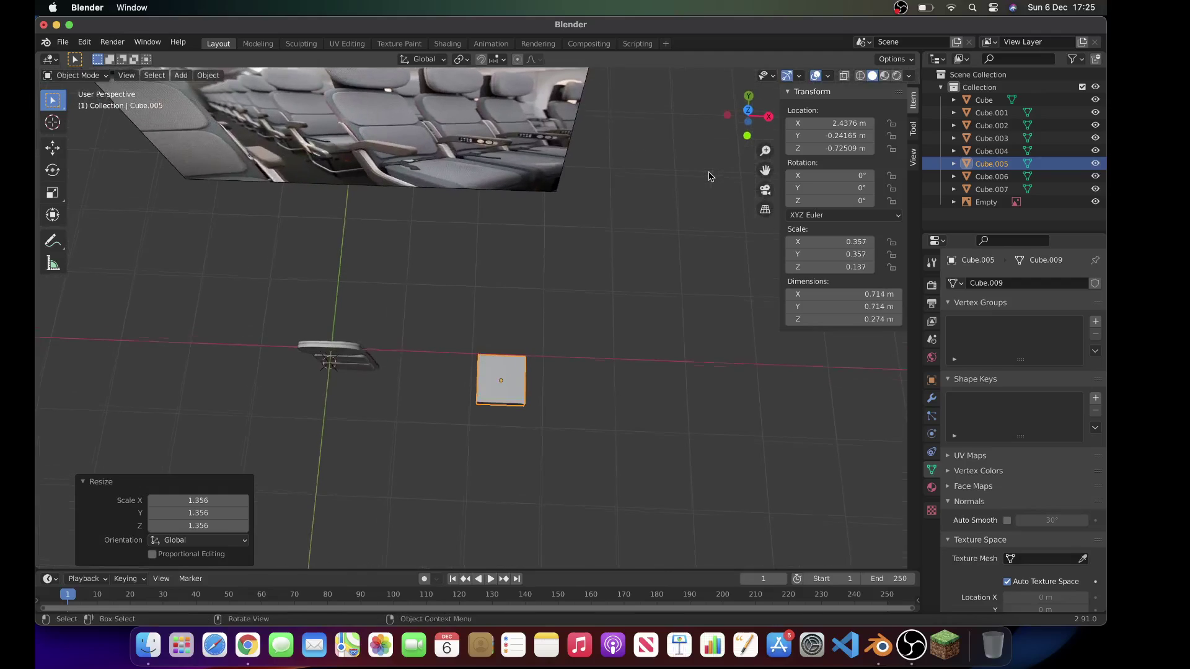
pyautogui.scroll(2, 709, 175)
pyautogui.press('Tab')
pyautogui.scroll(5, 708, 173)
pyautogui.scroll(8, 708, 172)
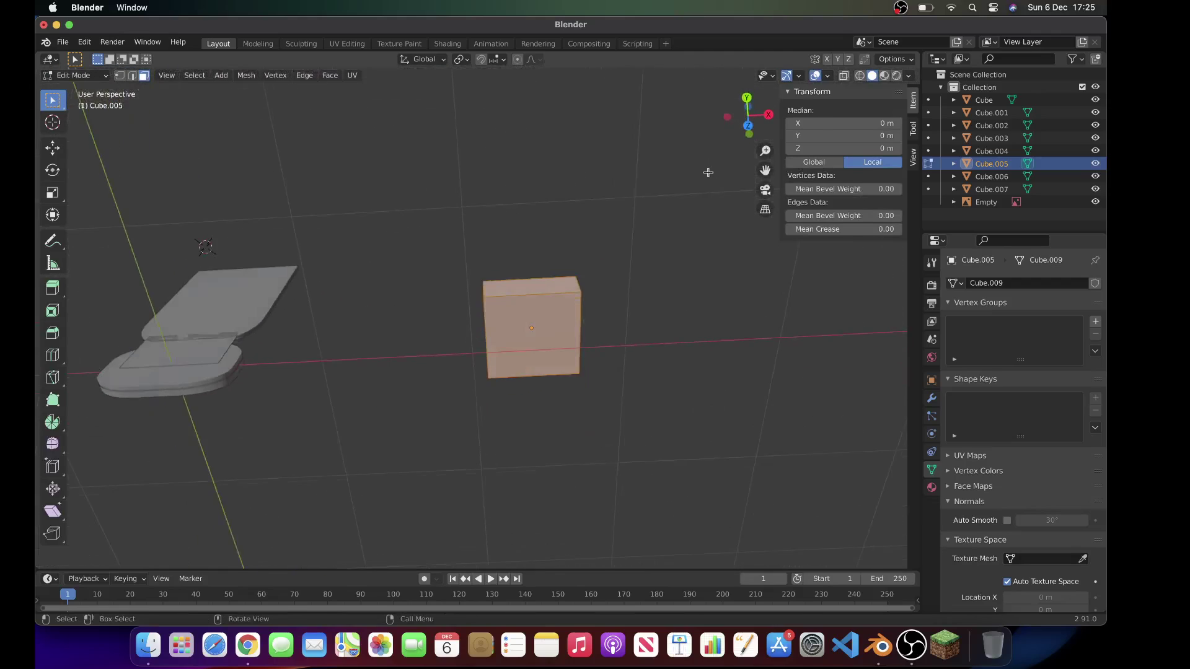
pyautogui.scroll(-5, 420, 129)
pyautogui.scroll(3, 419, 129)
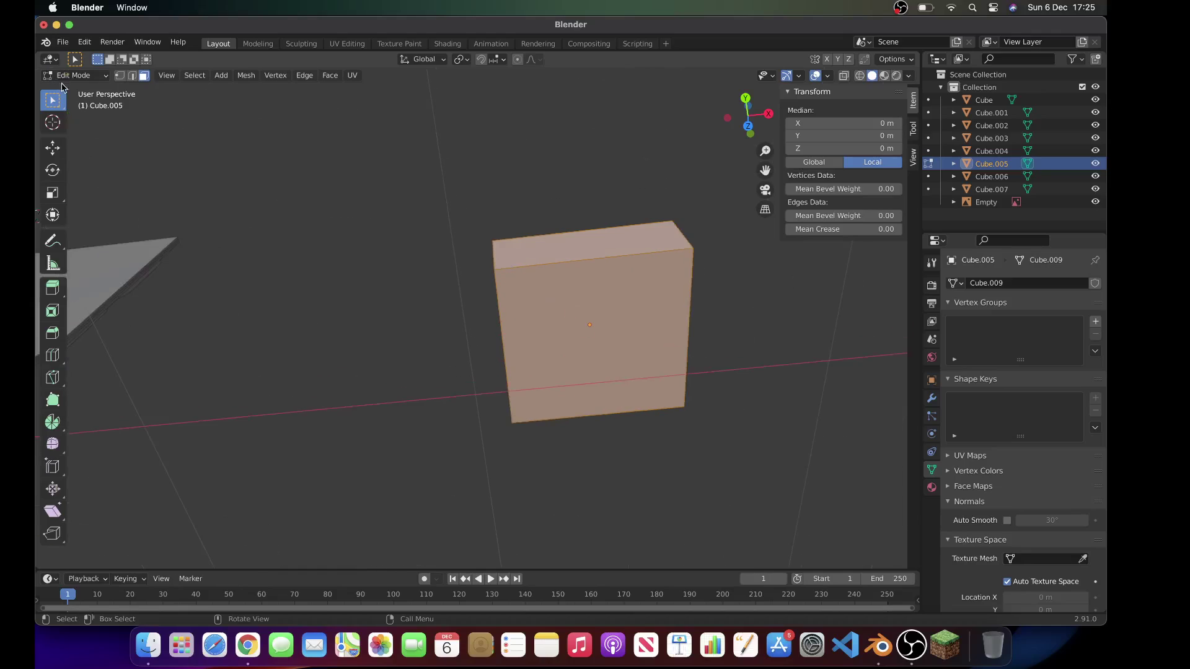
pyautogui.click(131, 75)
pyautogui.click(496, 251)
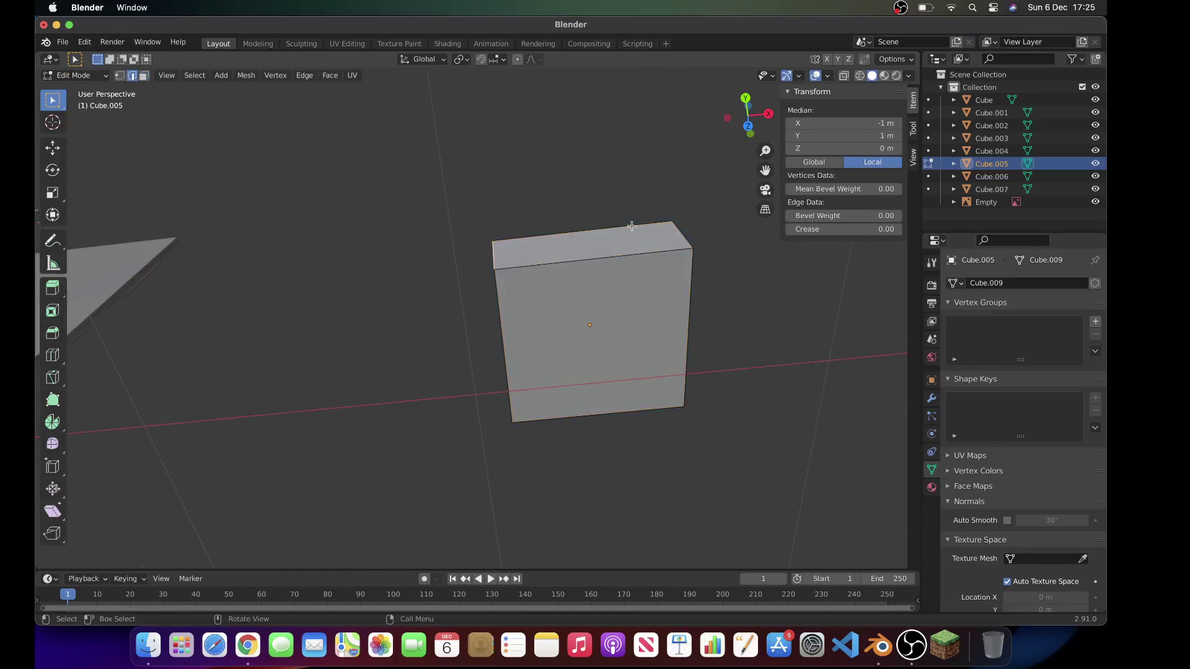
pyautogui.keyDown('shift'); pyautogui.click(682, 229); pyautogui.keyUp('shift')
pyautogui.click(750, 122)
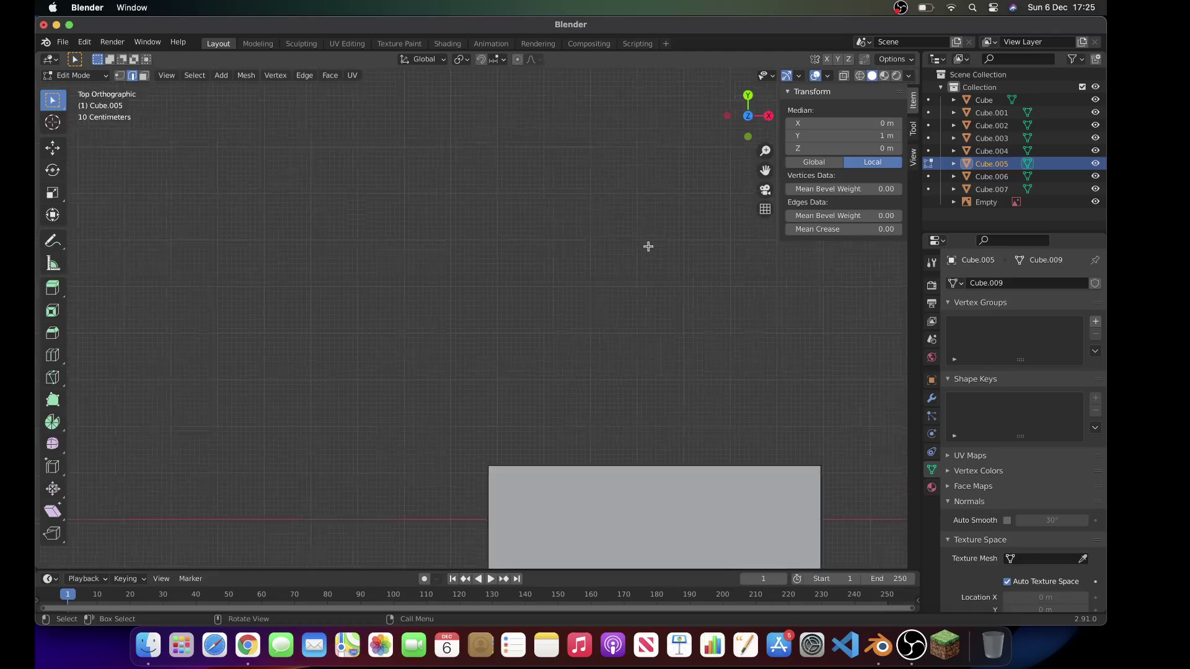
pyautogui.scroll(-8, 646, 247)
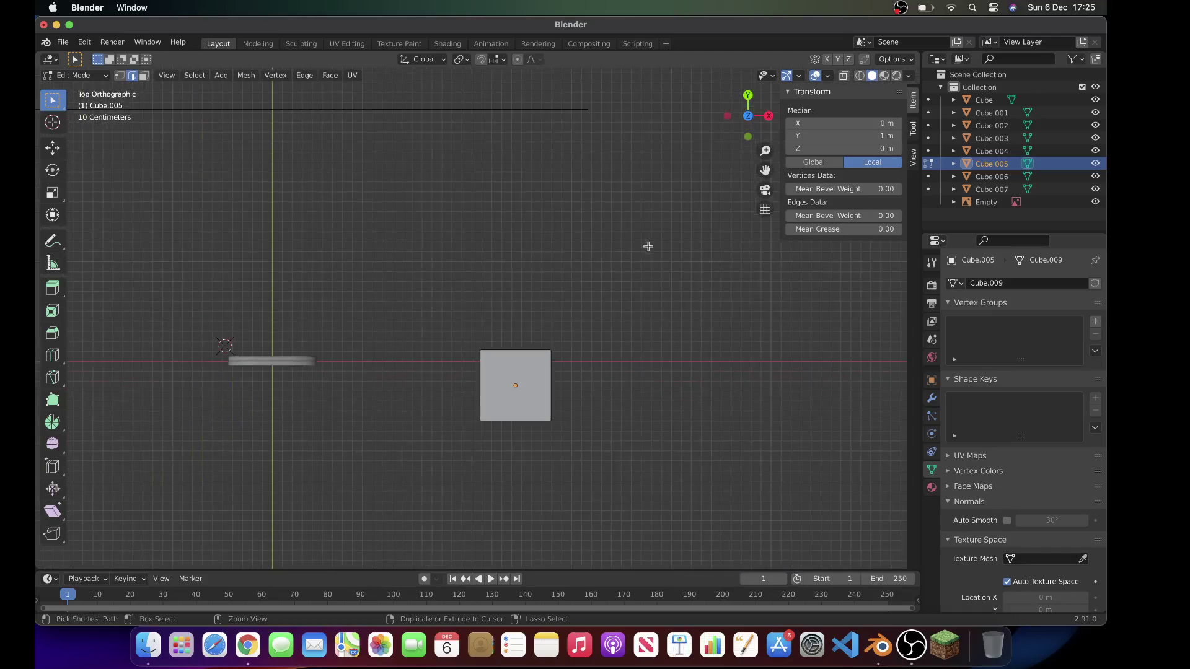
# Step: Try a 10-segment bevel about 0.563 m wide on the block's two rear vertical edges, and undo it
pyautogui.hotkey('ctrl', 'b')
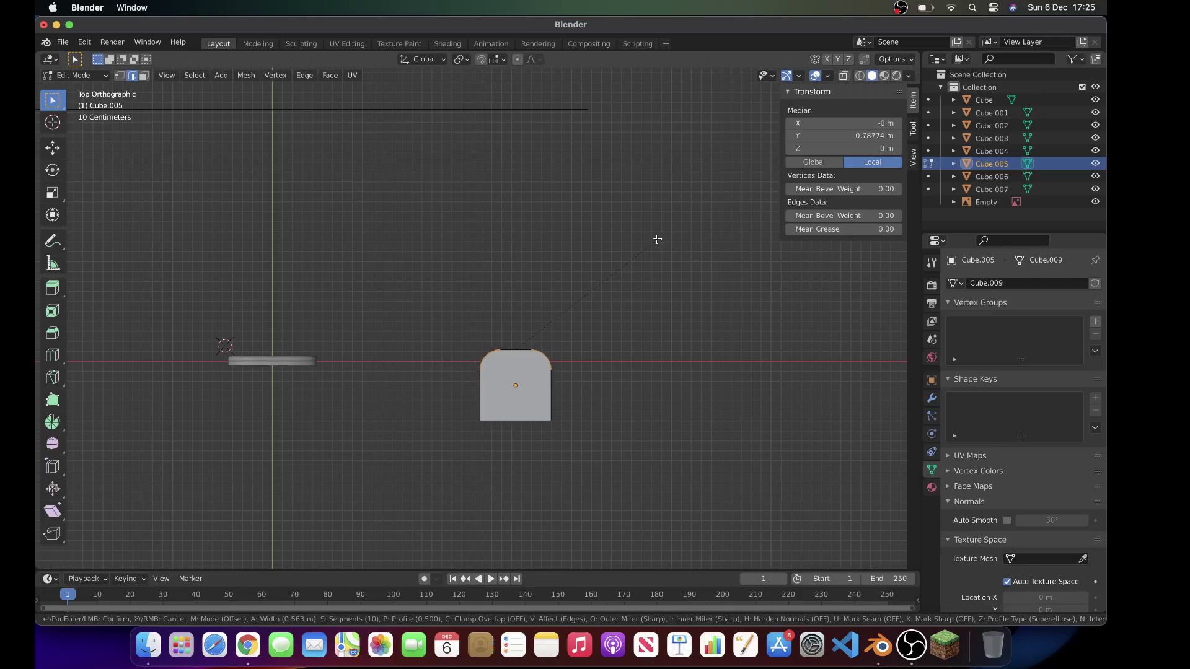
pyautogui.click(656, 239)
pyautogui.click(911, 644)
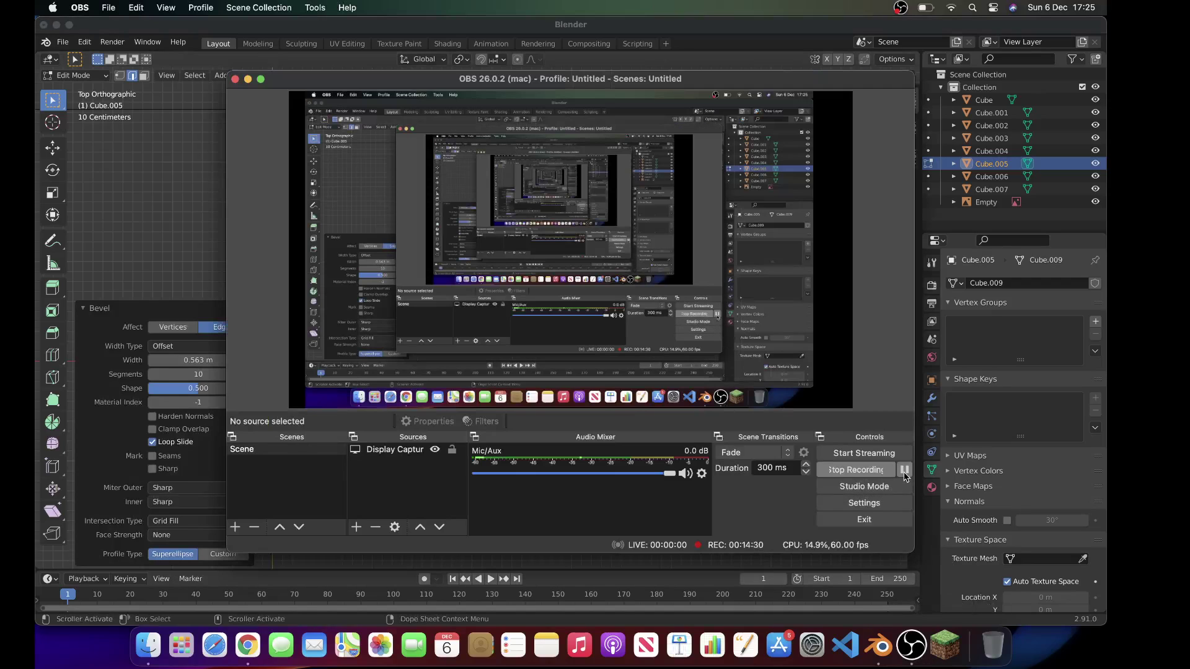
pyautogui.press('super+Tab')
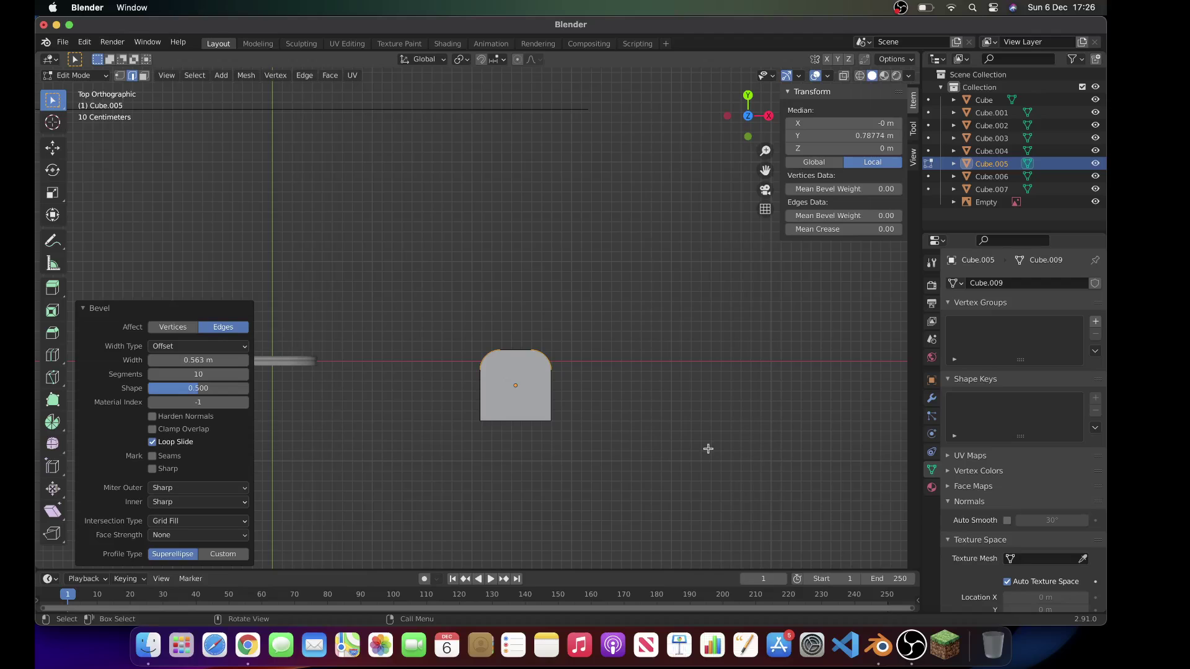
pyautogui.scroll(-10, 708, 448)
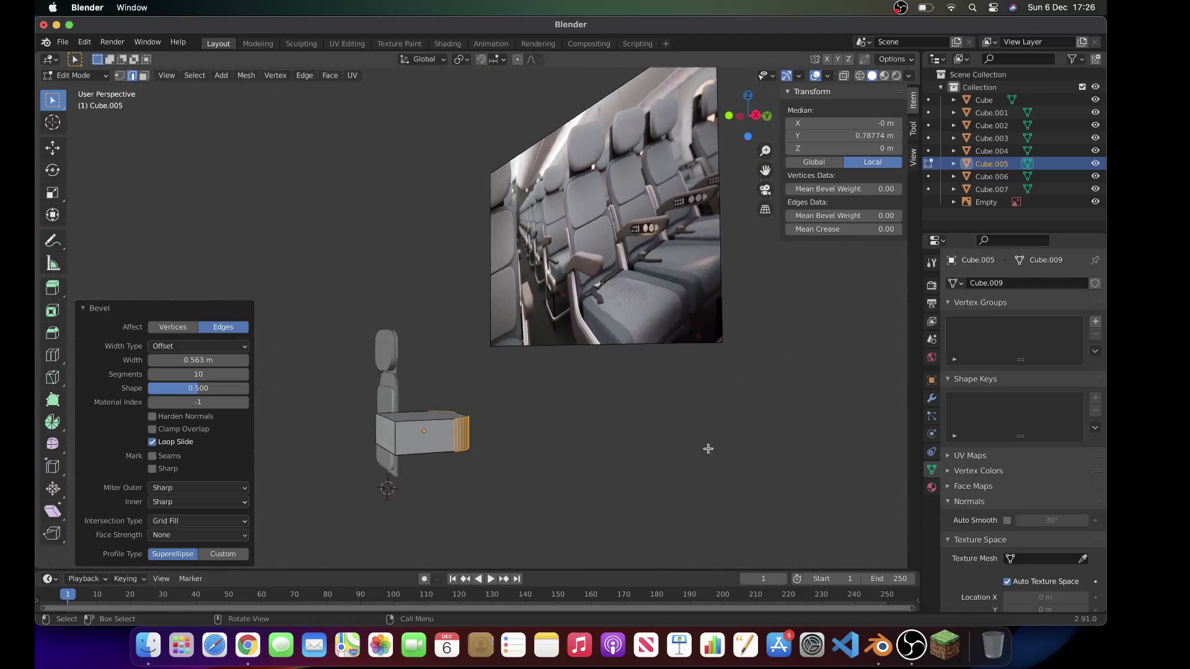
pyautogui.scroll(10, 708, 449)
pyautogui.scroll(8, 539, 382)
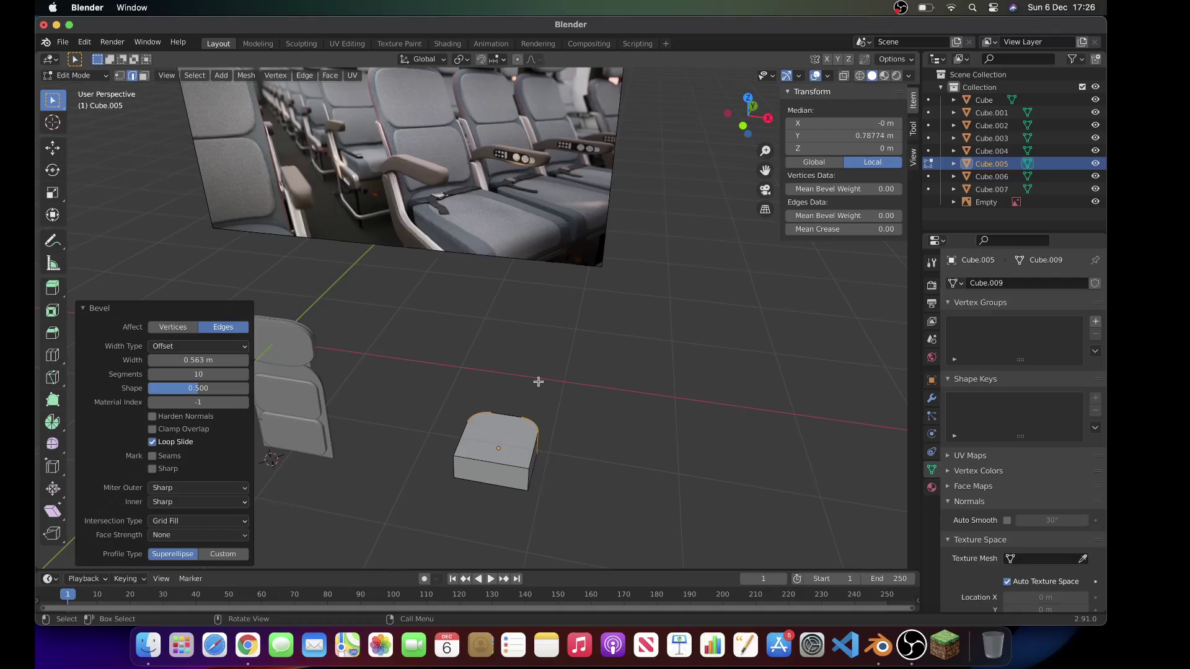
pyautogui.scroll(-6, 645, 388)
pyautogui.hotkey('ctrl', 'z')
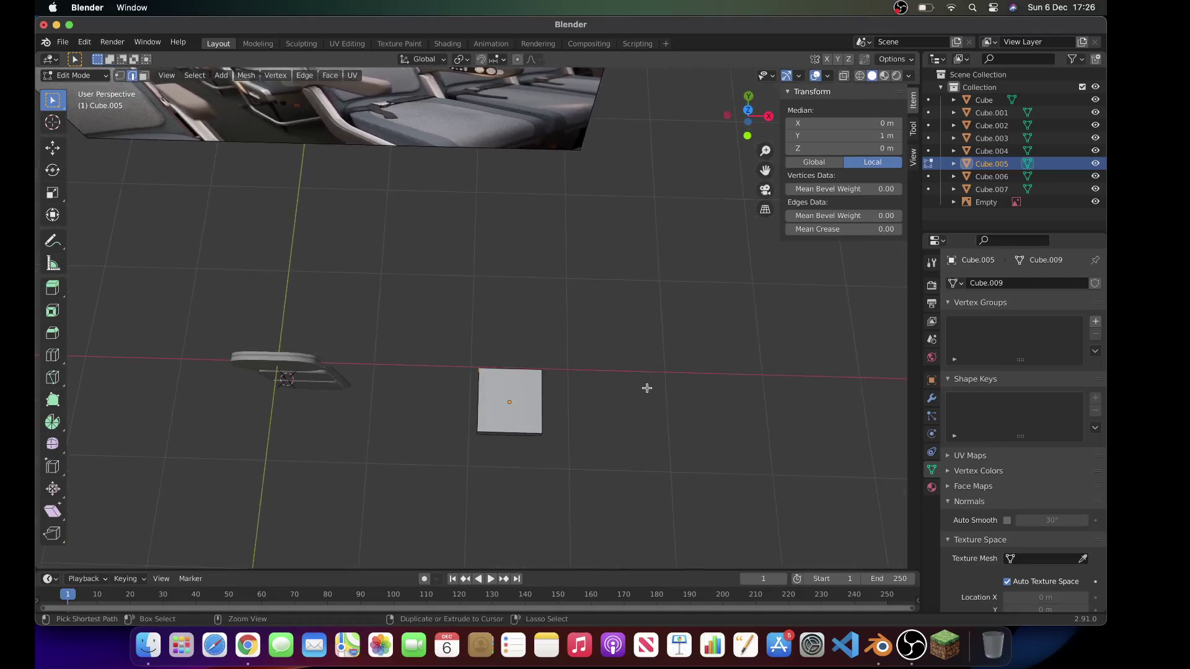
# Step: Bevel the block's two rear vertical edges about 0.95 m wide with 10 segments, and return to Object Mode
pyautogui.hotkey('ctrl', 'b')
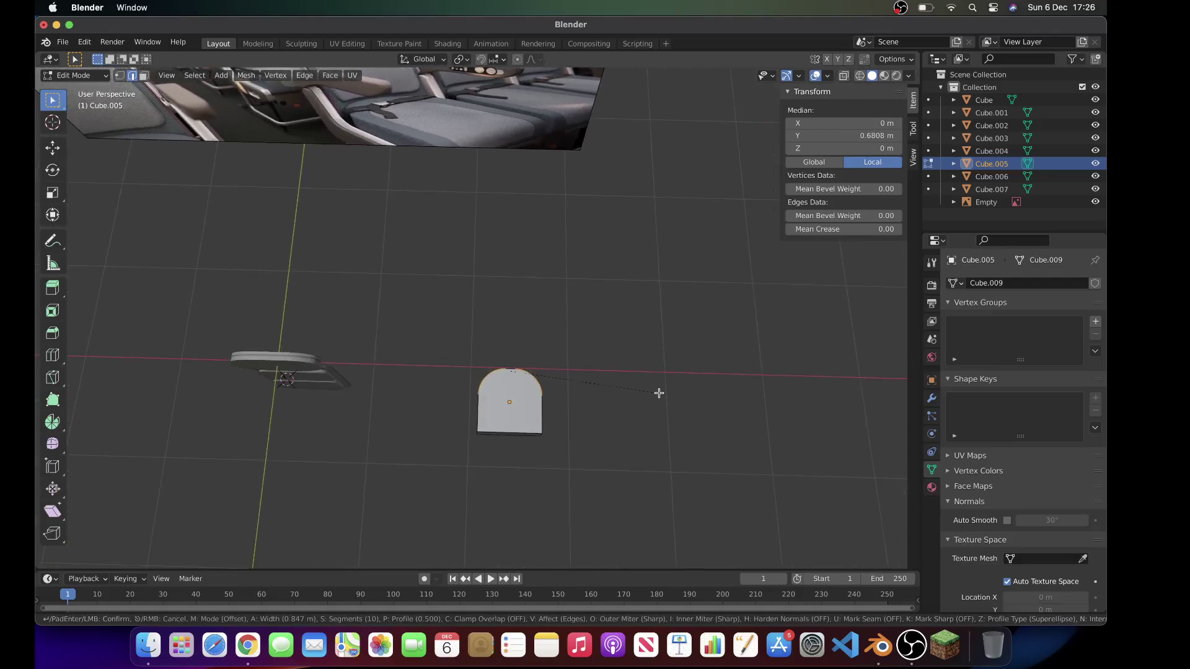
pyautogui.click(659, 392)
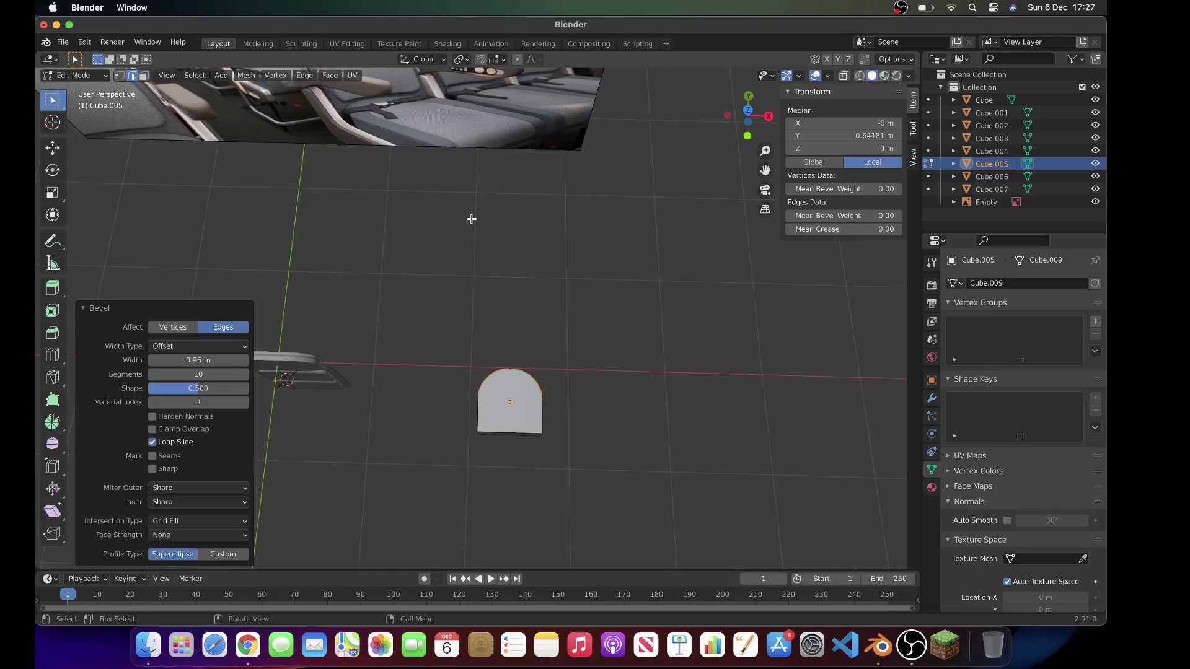
pyautogui.scroll(-3, 473, 219)
pyautogui.scroll(-2, 566, 317)
pyautogui.press('Tab')
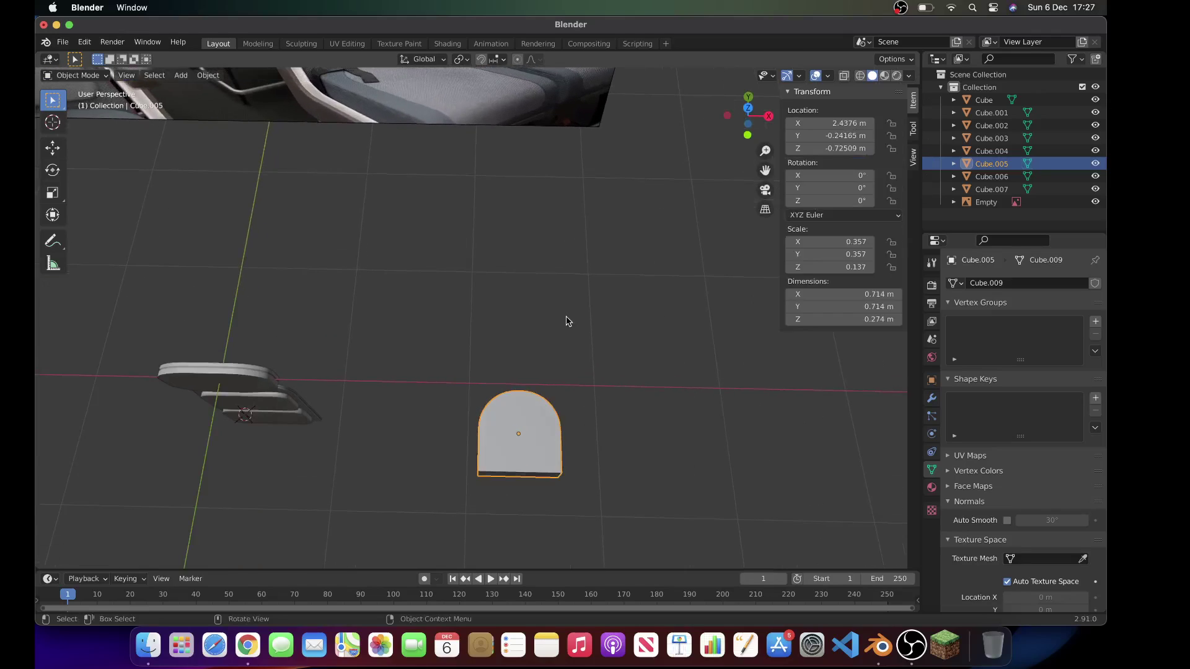
pyautogui.scroll(-2, 566, 320)
pyautogui.press('Tab')
pyautogui.press('Tab')
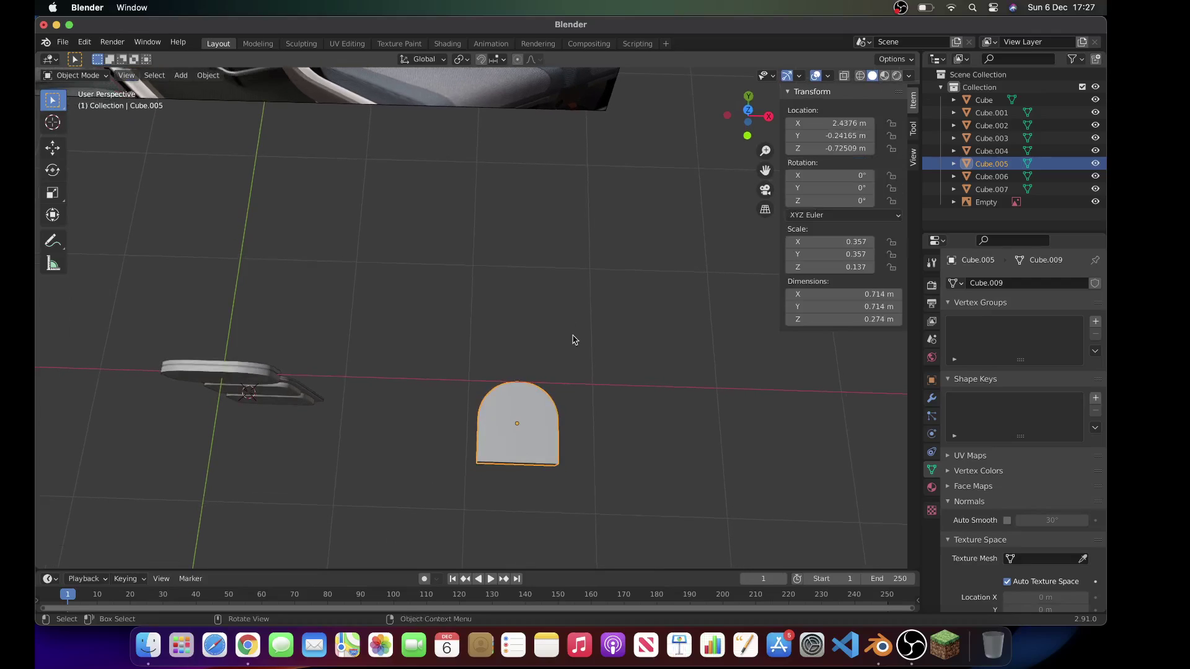
# Step: Scale the rounded block uniformly by about 1.061 and make it thinner along Z
pyautogui.press('s')
pyautogui.click(649, 364)
pyautogui.scroll(-2, 648, 364)
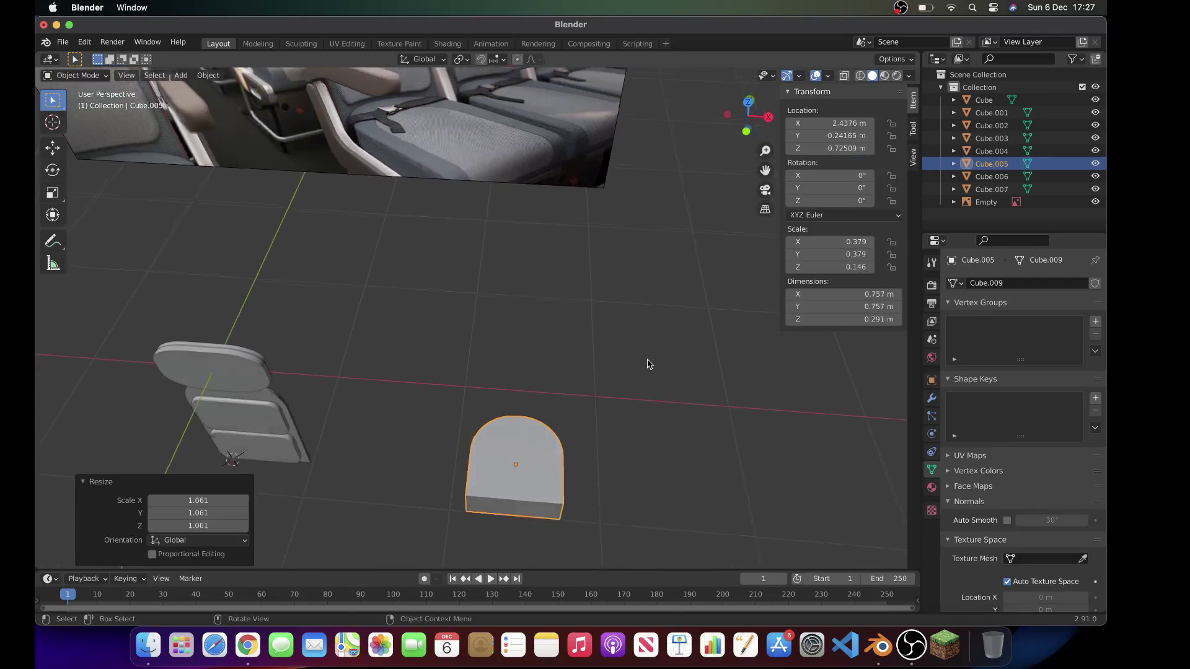
pyautogui.scroll(2, 648, 364)
pyautogui.press('s')
pyautogui.press('z')
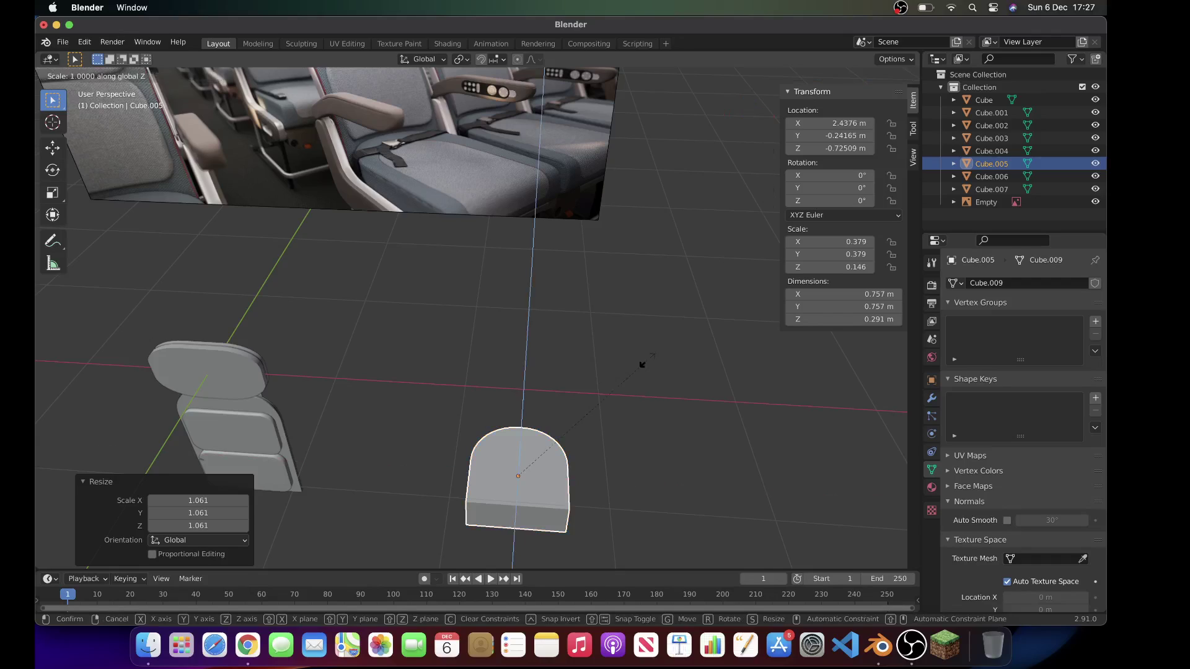
pyautogui.click(578, 433)
pyautogui.scroll(-3, 579, 432)
pyautogui.press('Tab')
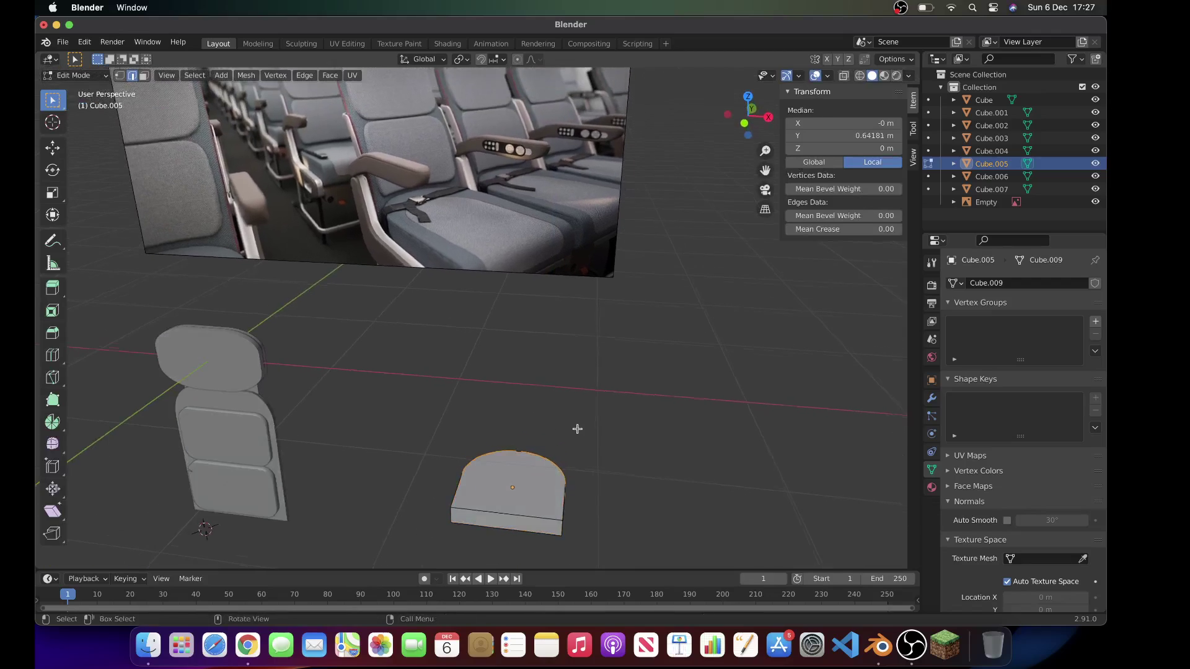
# Step: Bevel the seat cushion's upper front edge about 0.2 m wide with 10 segments
pyautogui.scroll(-5, 577, 429)
pyautogui.scroll(-3, 573, 450)
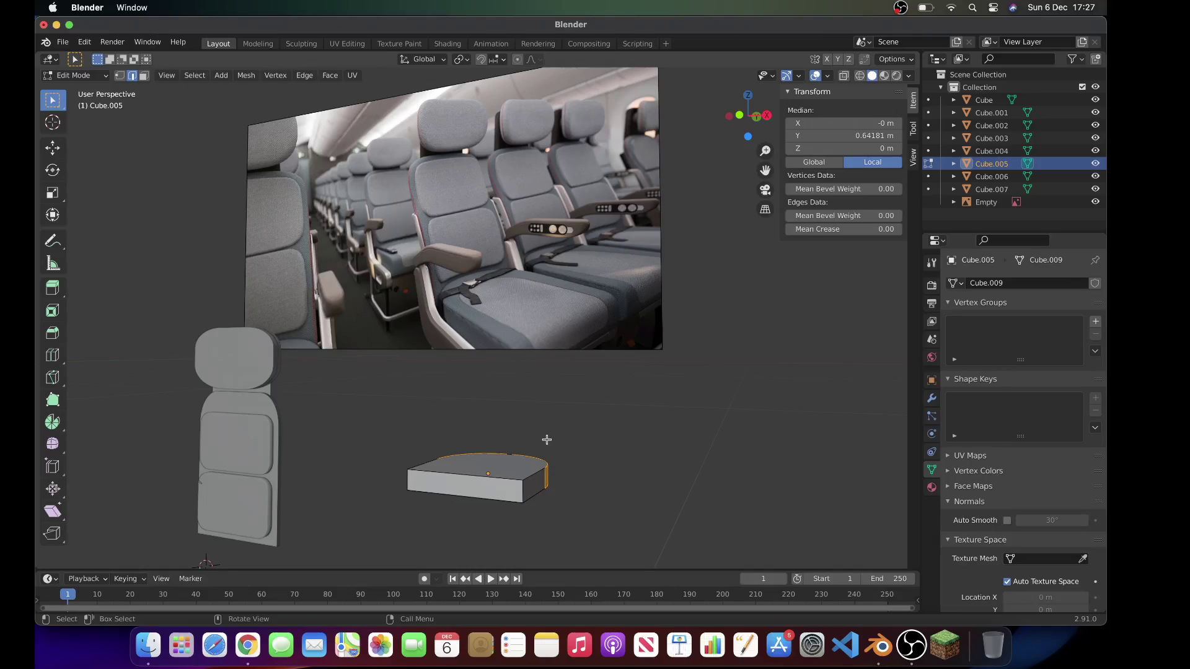
pyautogui.press('1')
pyautogui.click(526, 490)
pyautogui.hotkey('ctrl', 'b')
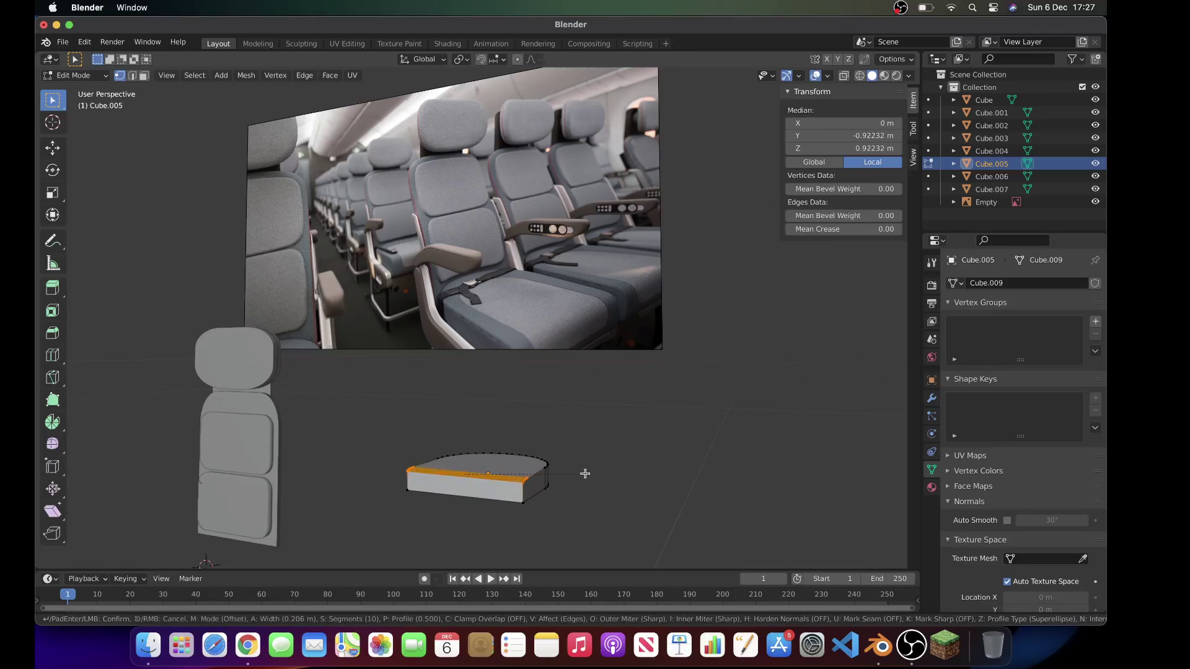
pyautogui.click(591, 475)
# Step: Bevel the cushion's lower front edge about 0.457 m wide with 10 segments
pyautogui.moveTo(591, 475); pyautogui.dragTo(479, 454, button='middle')
pyautogui.click(457, 452)
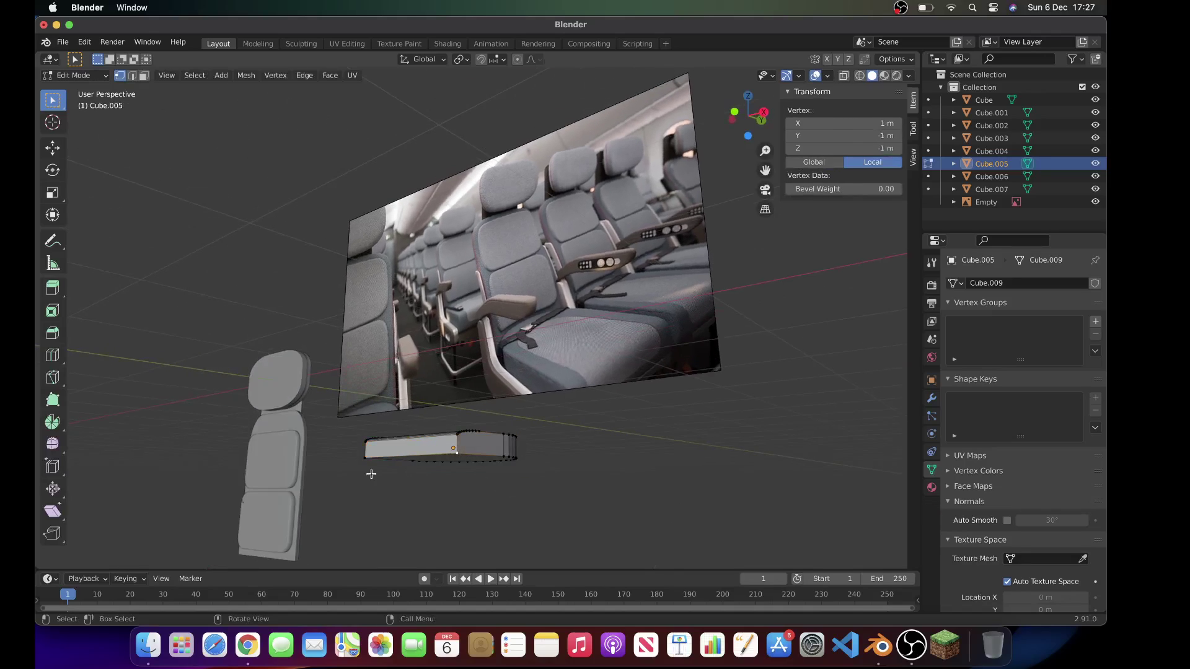
pyautogui.keyDown('shift'); pyautogui.click(366, 459); pyautogui.keyUp('shift')
pyautogui.hotkey('ctrl', 'b')
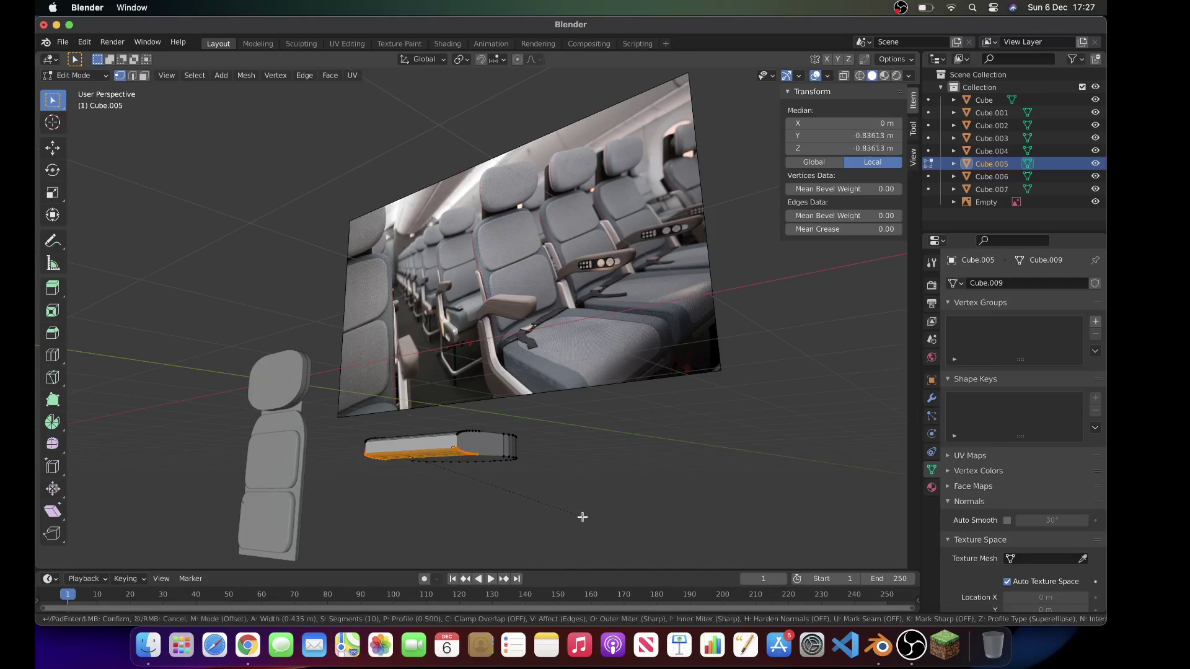
pyautogui.click(583, 517)
pyautogui.hscroll(-5, 583, 516)
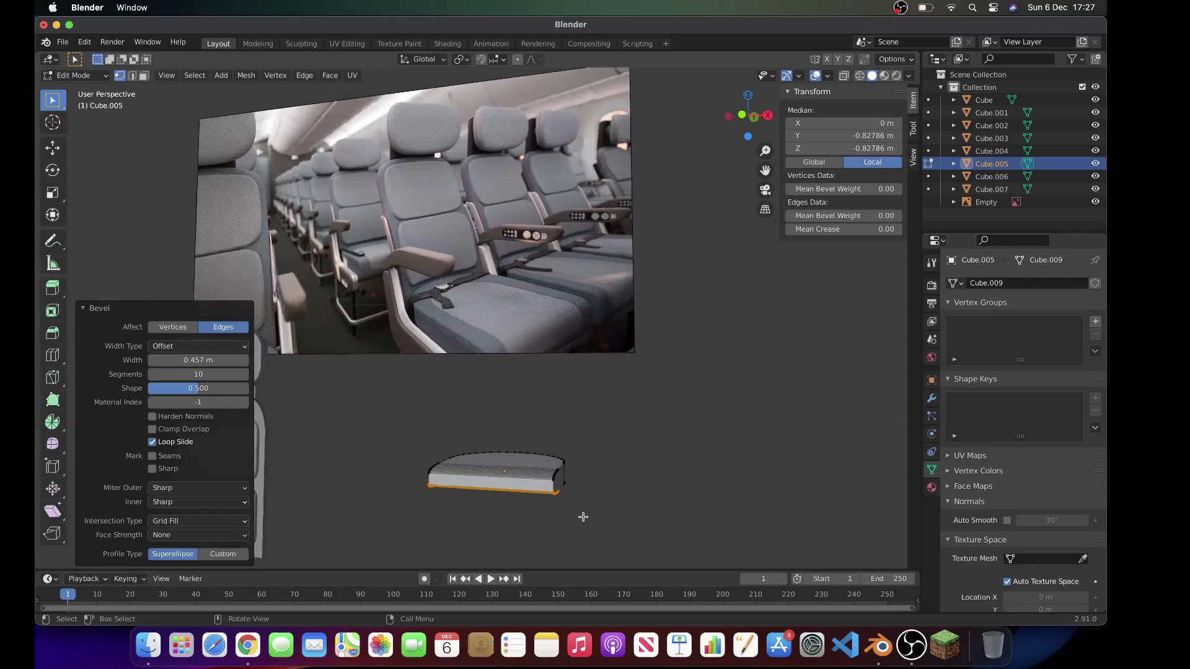
# Step: Return to Object Mode, shade the cushion smooth and enable Auto Smooth at 30°
pyautogui.press('Tab')
pyautogui.rightClick(526, 480)
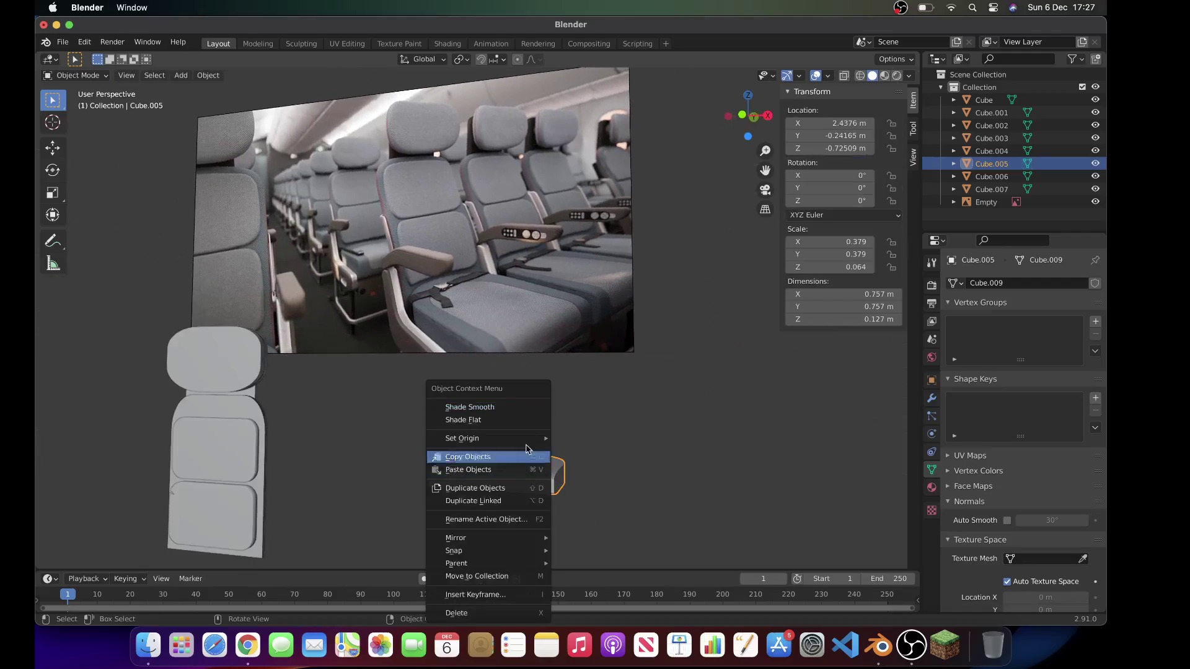
pyautogui.click(514, 410)
pyautogui.click(1007, 520)
pyautogui.click(688, 497)
pyautogui.scroll(5, 689, 498)
pyautogui.scroll(-4, 689, 498)
pyautogui.scroll(5, 689, 498)
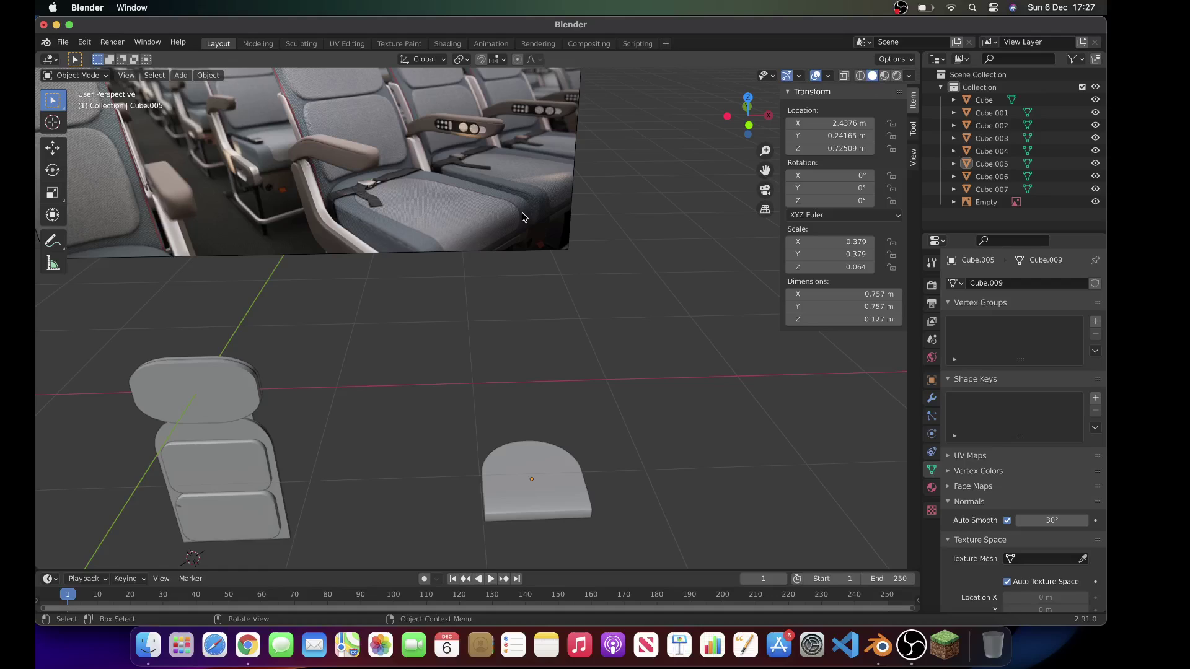
pyautogui.hscroll(-5, 546, 413)
pyautogui.click(546, 471)
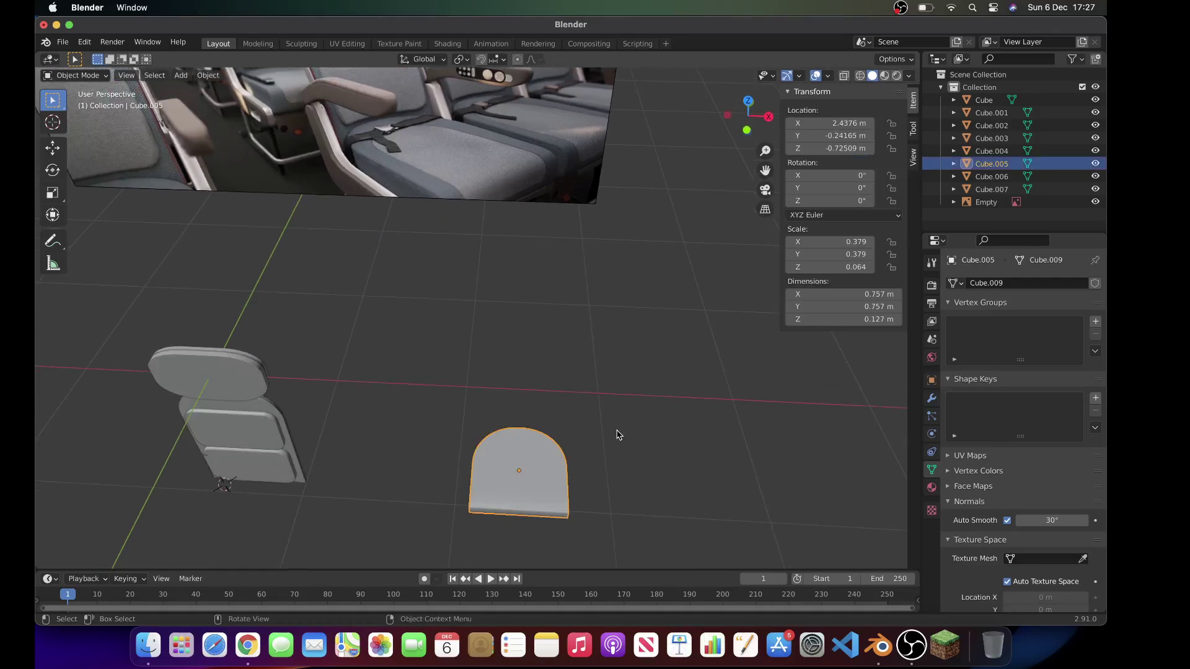
pyautogui.hscroll(-10, 617, 433)
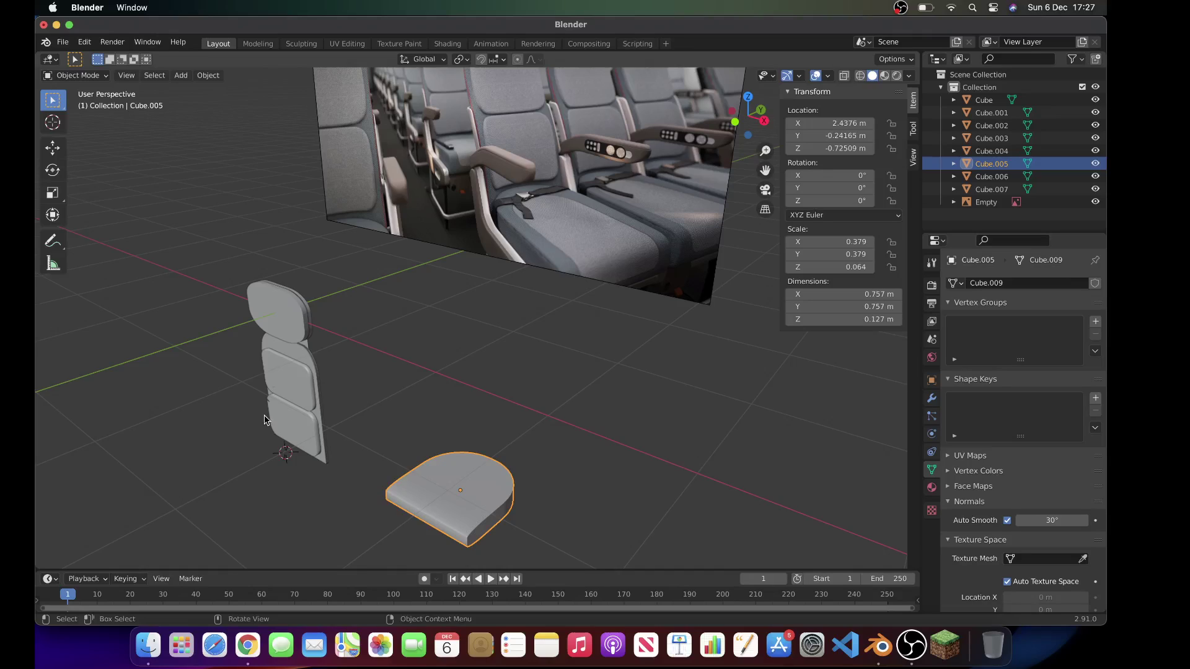
pyautogui.click(335, 451)
pyautogui.hotkey('shift', 'a')
pyautogui.moveTo(316, 368)
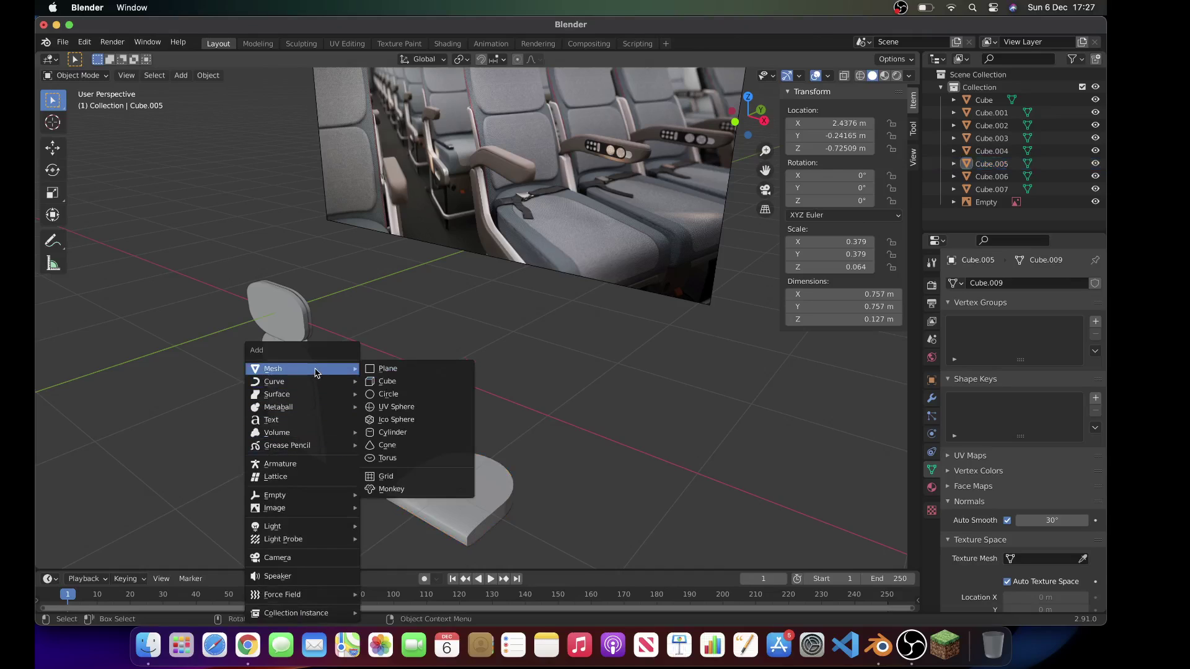
pyautogui.click(399, 385)
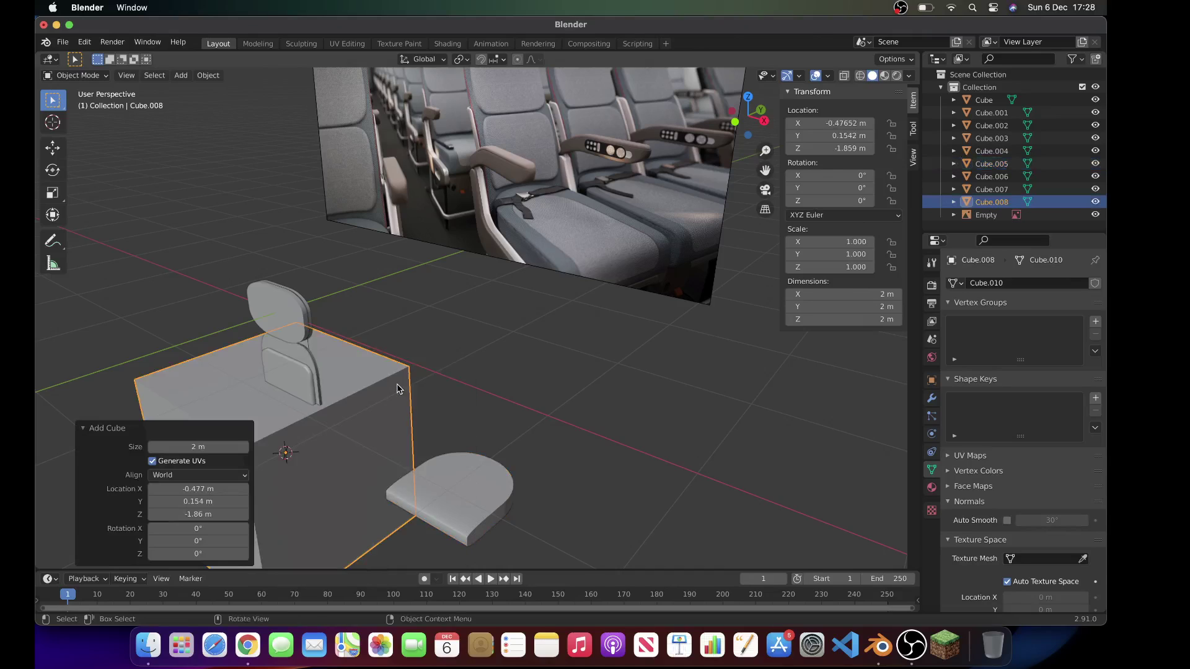
pyautogui.moveTo(400, 386); pyautogui.dragTo(452, 377, button='middle')
pyautogui.press('s')
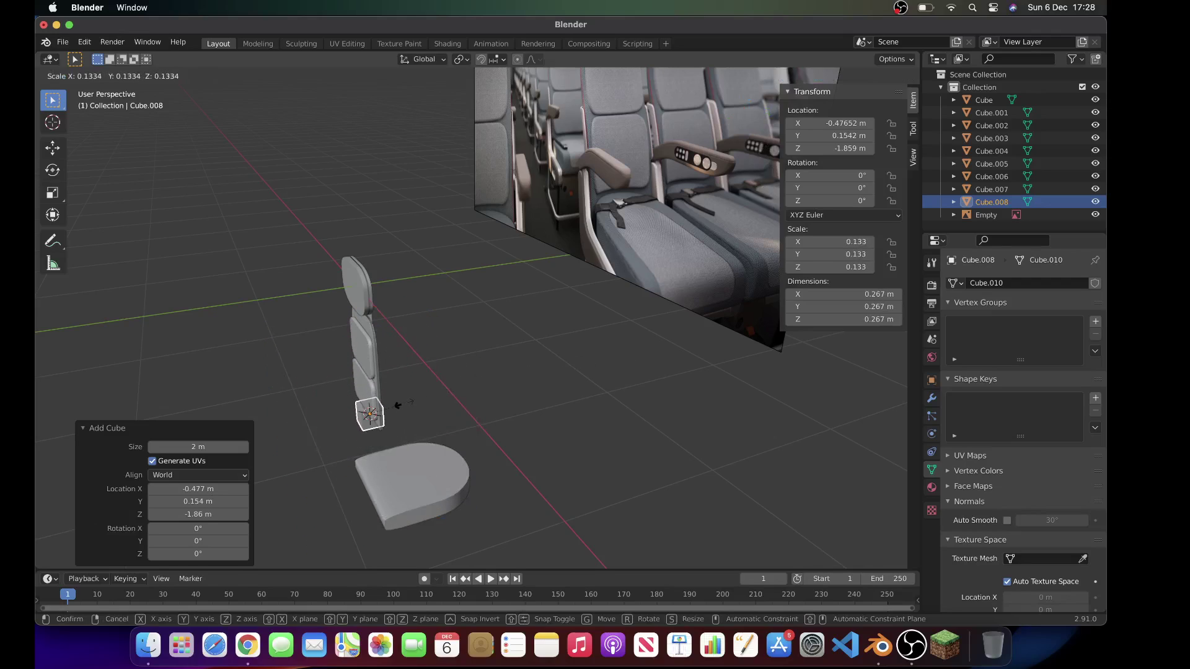
pyautogui.click(402, 406)
pyautogui.press('x')
pyautogui.click(406, 407)
pyautogui.moveTo(406, 409); pyautogui.dragTo(410, 442, button='middle')
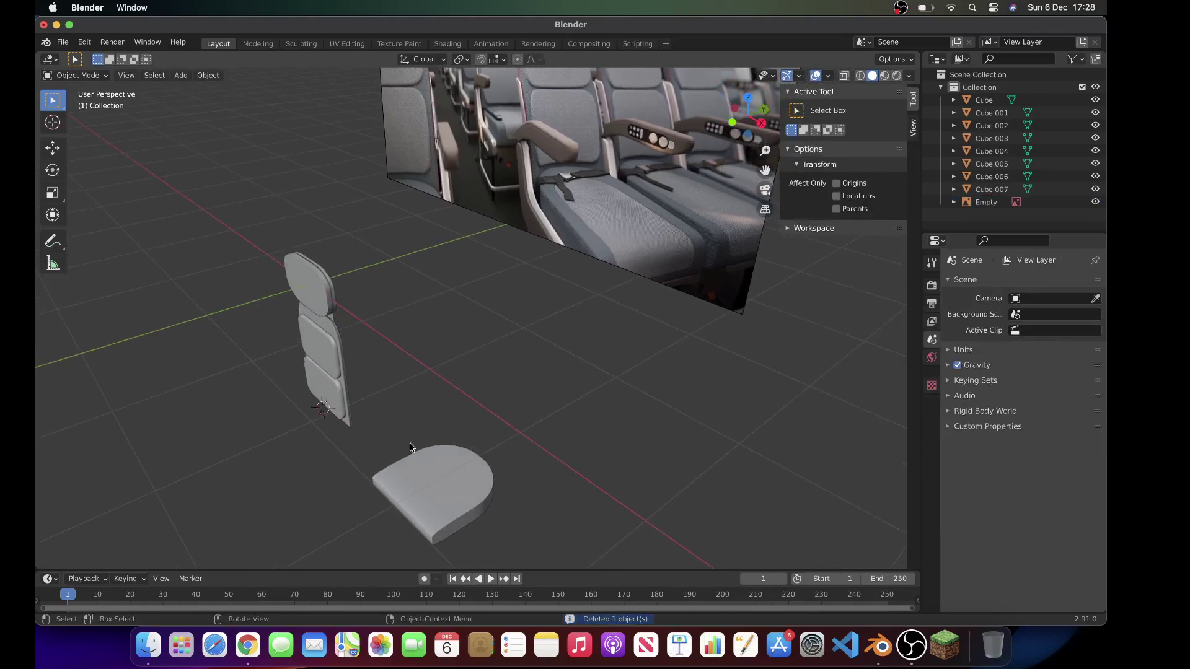
# Step: Duplicate the seat cushion and raise the copy about 0.454 m along Z
pyautogui.click(408, 472)
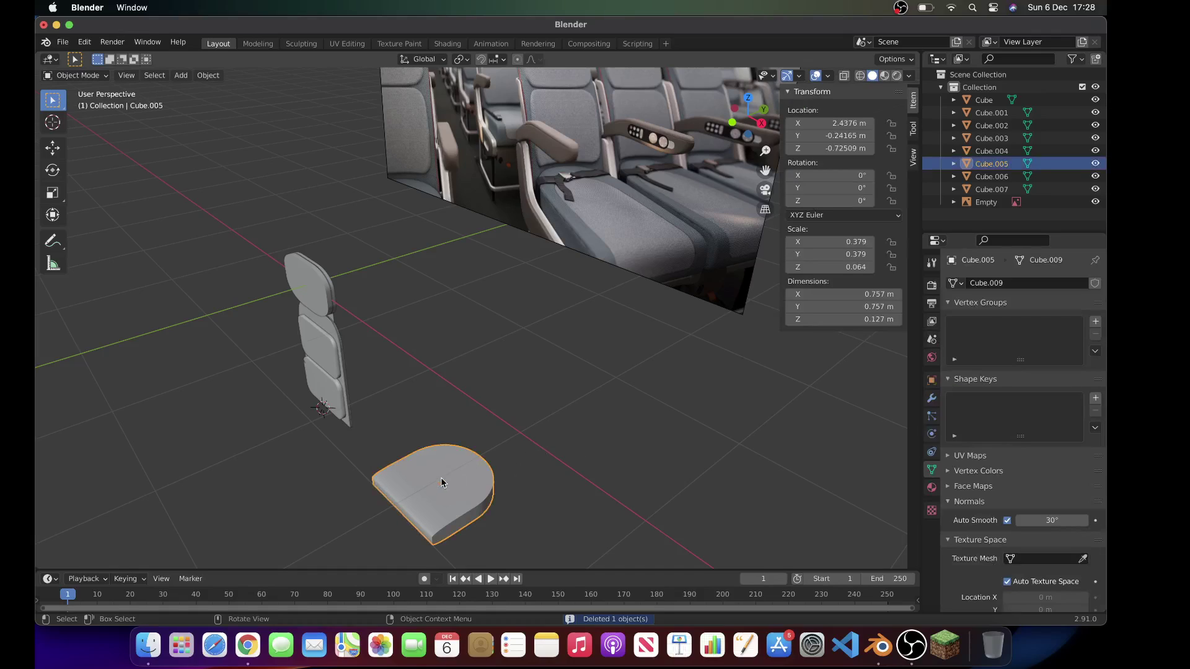
pyautogui.hotkey('shift', 'd')
pyautogui.rightClick(514, 426)
pyautogui.press('g')
pyautogui.press('z')
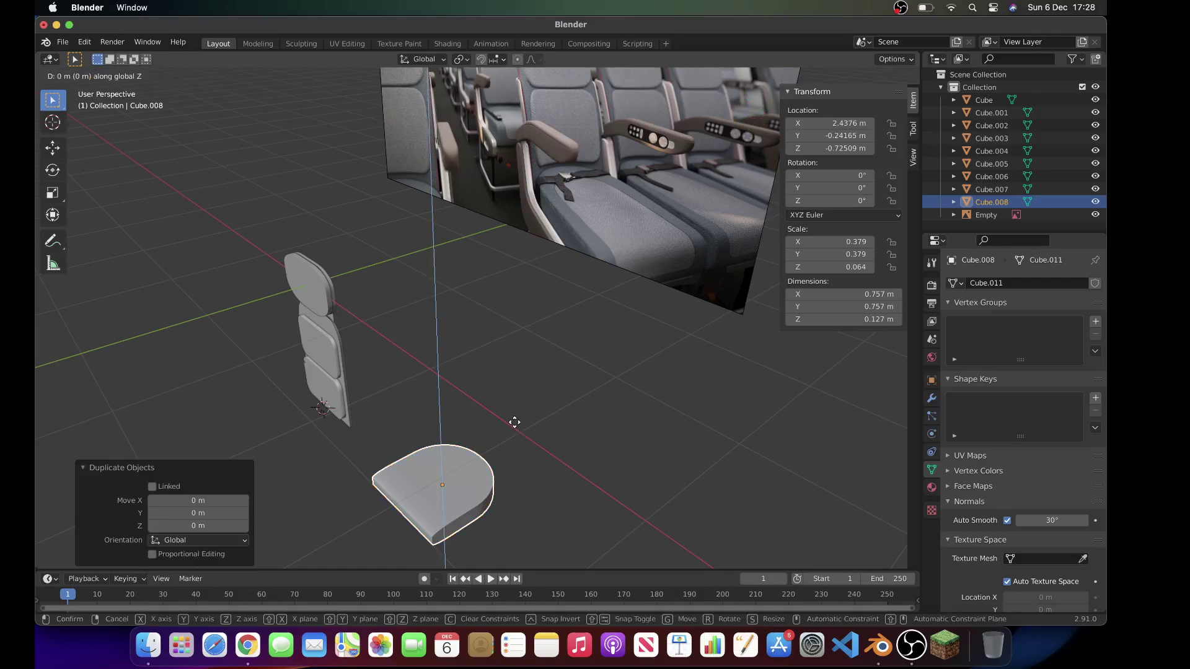
pyautogui.click(520, 379)
pyautogui.hscroll(-5, 598, 413)
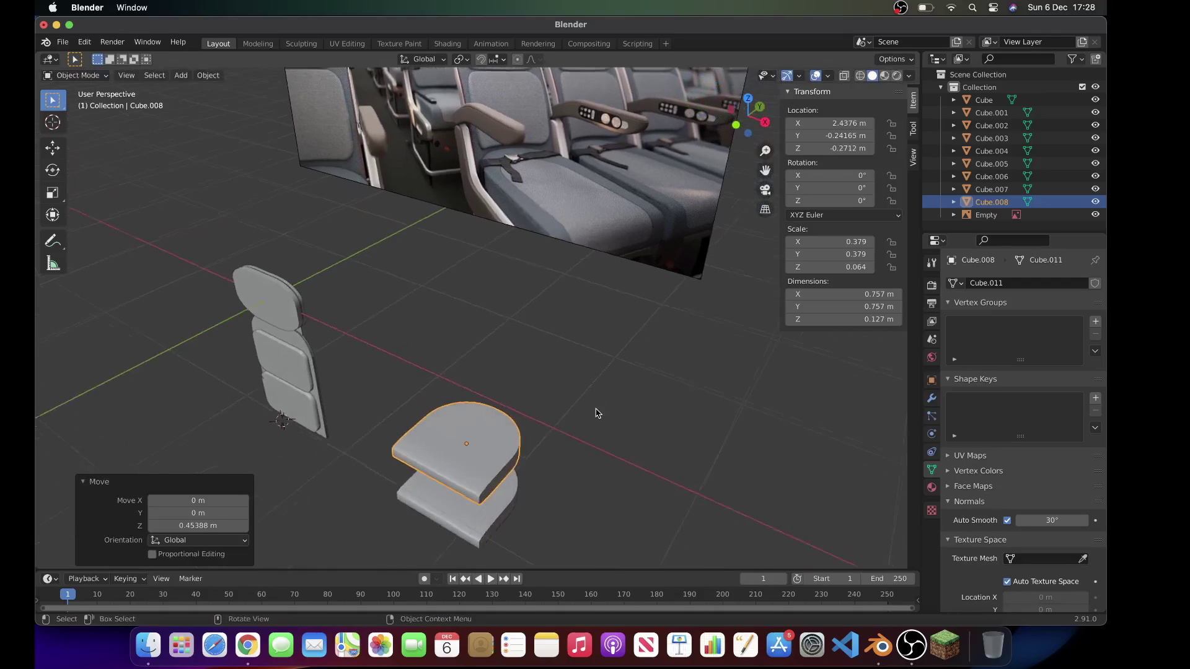
# Step: Delete the top and upper front faces of the duplicated cushion in Edit Mode
pyautogui.press('Tab')
pyautogui.hscroll(8, 591, 408)
pyautogui.click(146, 79)
pyautogui.click(517, 348)
pyautogui.hscroll(-6, 516, 348)
pyautogui.press('c')
pyautogui.moveTo(438, 425); pyautogui.dragTo(410, 454)
pyautogui.keyDown('shift'); pyautogui.click(397, 472); pyautogui.keyUp('shift')
pyautogui.press('Escape')
pyautogui.scroll(-8, 397, 473)
pyautogui.press('x')
pyautogui.click(397, 473)
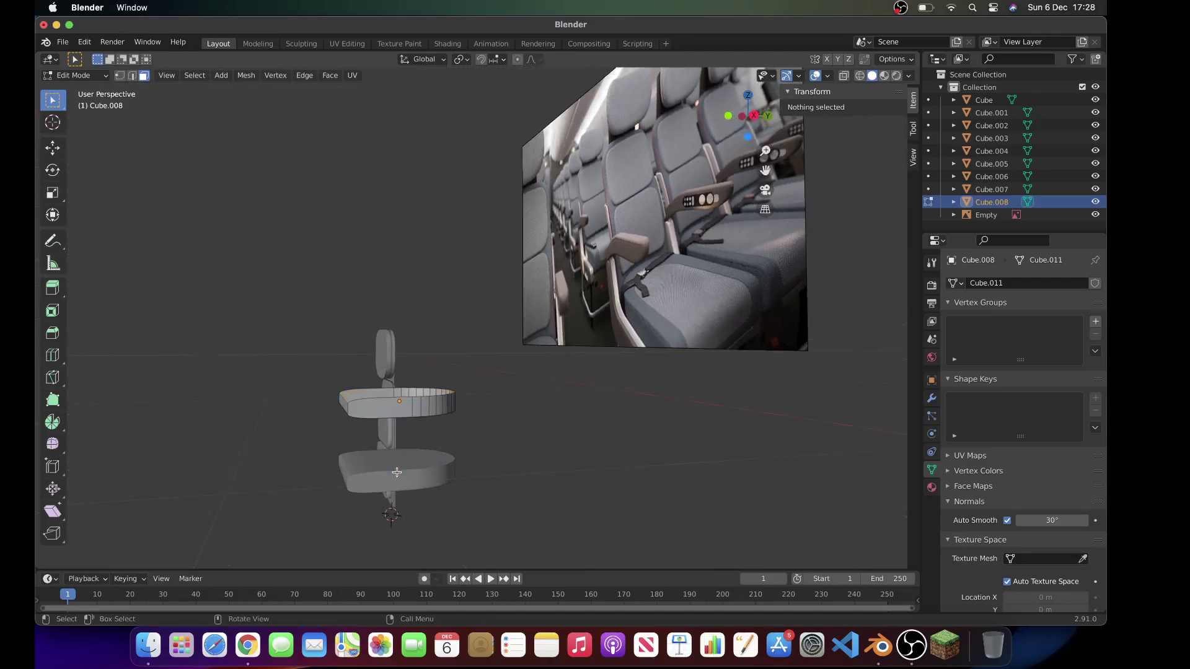
# Step: Delete the copy's underside and remaining front faces, keeping only the curved side wall, and return to Object Mode
pyautogui.scroll(8, 417, 400)
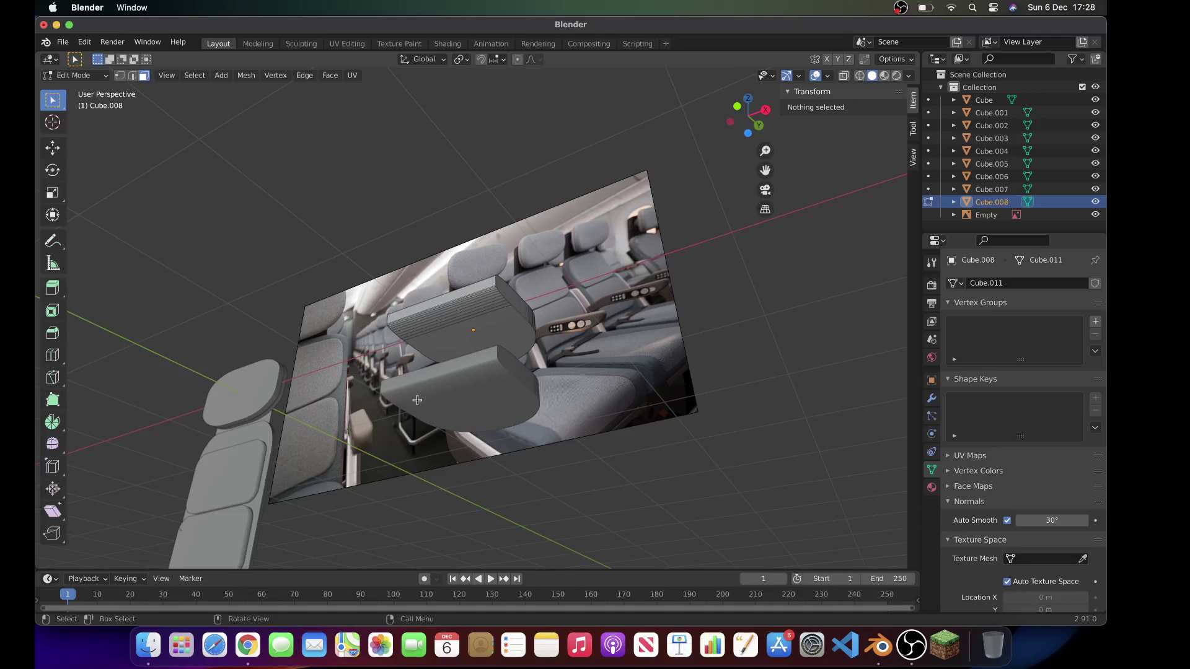
pyautogui.click(437, 316)
pyautogui.press('x')
pyautogui.click(483, 346)
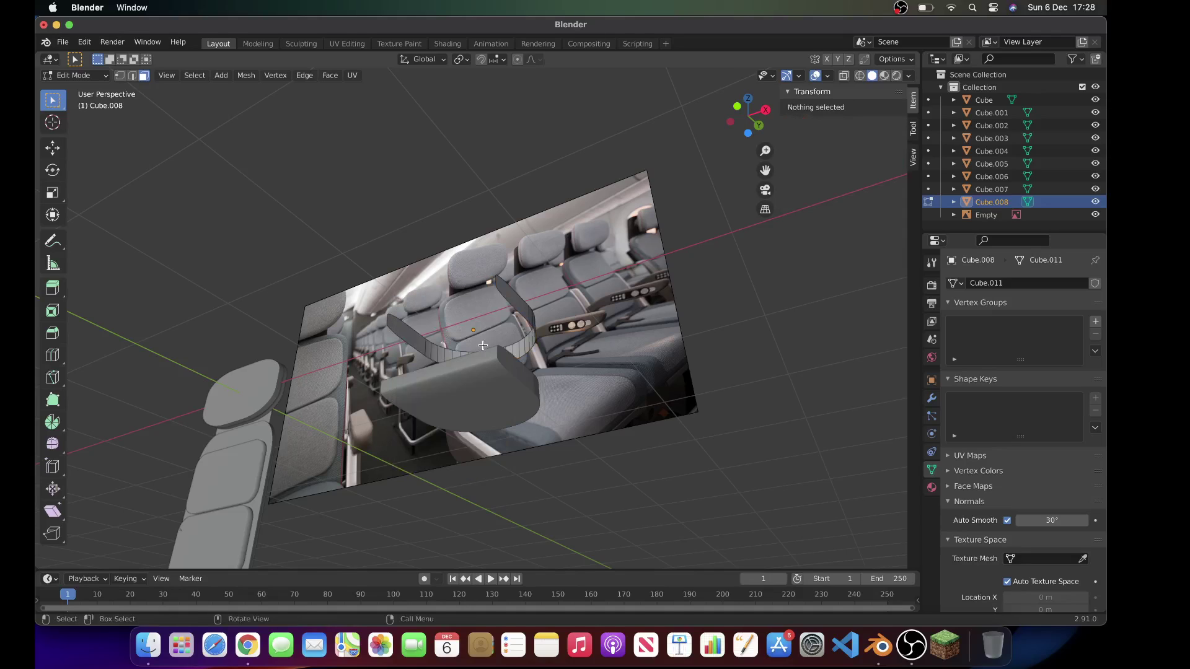
pyautogui.scroll(5, 495, 372)
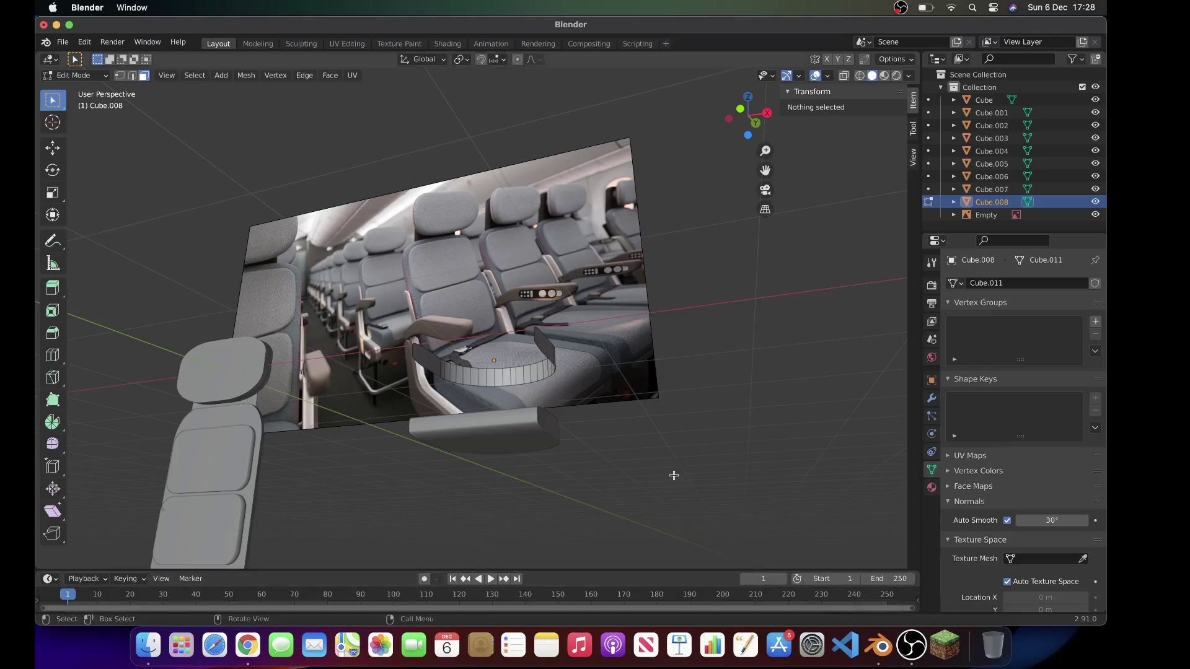
pyautogui.scroll(-8, 673, 475)
pyautogui.scroll(5, 674, 476)
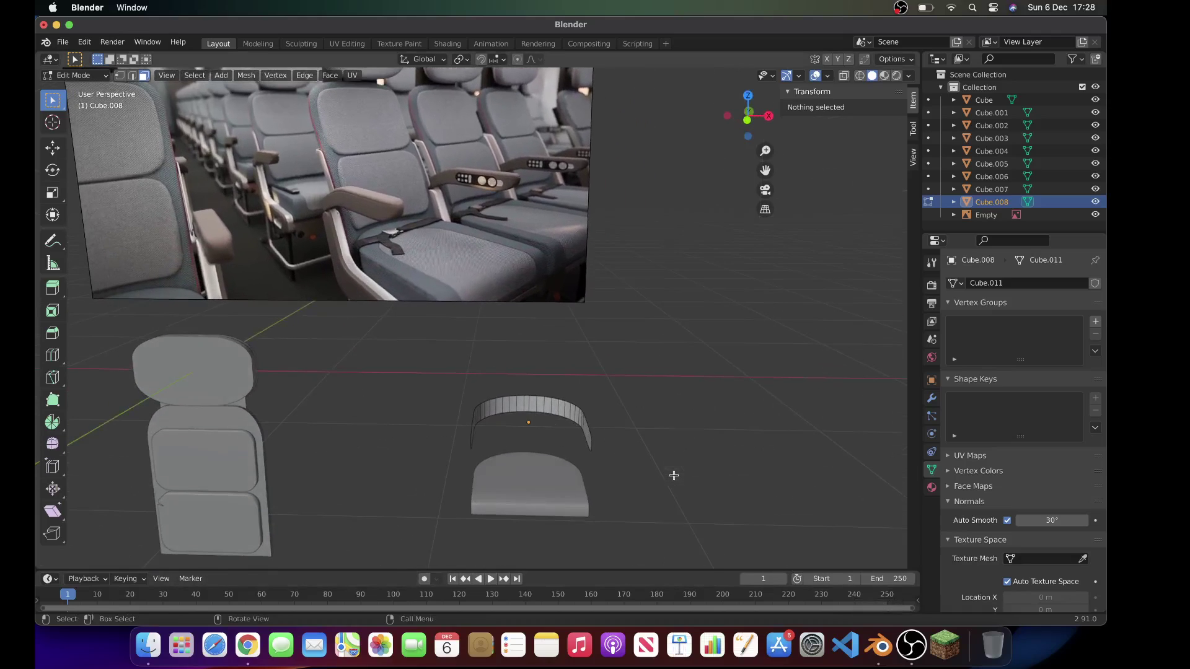
pyautogui.scroll(3, 593, 459)
pyautogui.hscroll(-2, 593, 459)
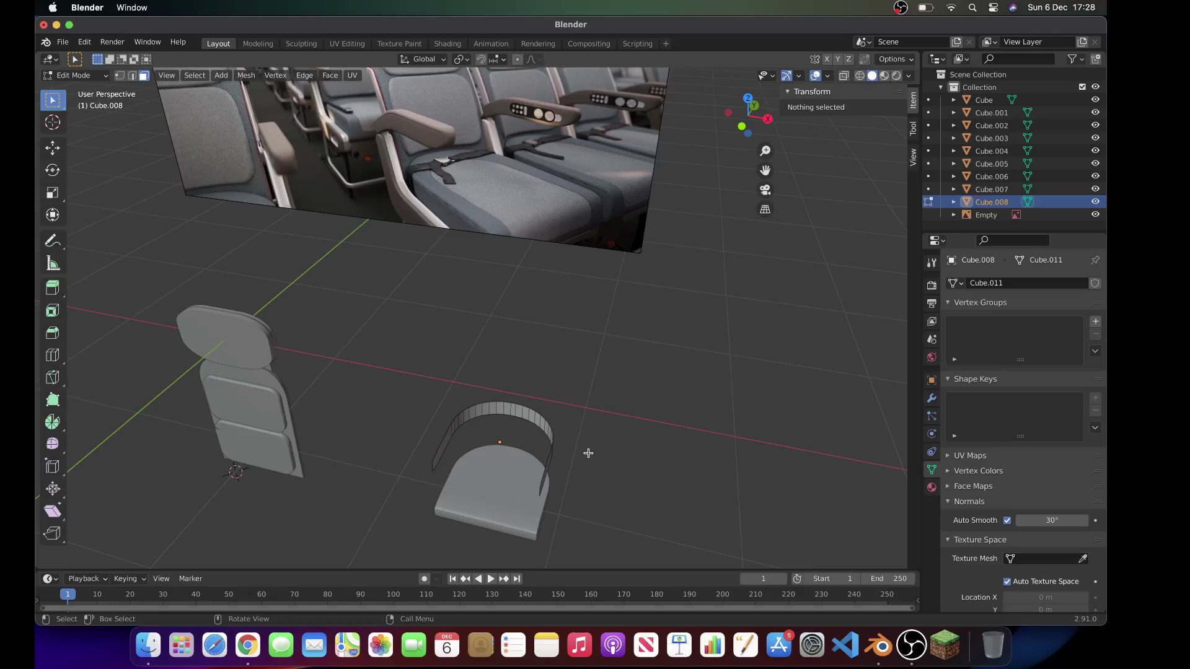
pyautogui.press('Tab')
# Step: In top view, scale the curved wall's mesh down to about 0.68 and shift it about 0.11 m toward the cushion's front
pyautogui.scroll(5, 552, 439)
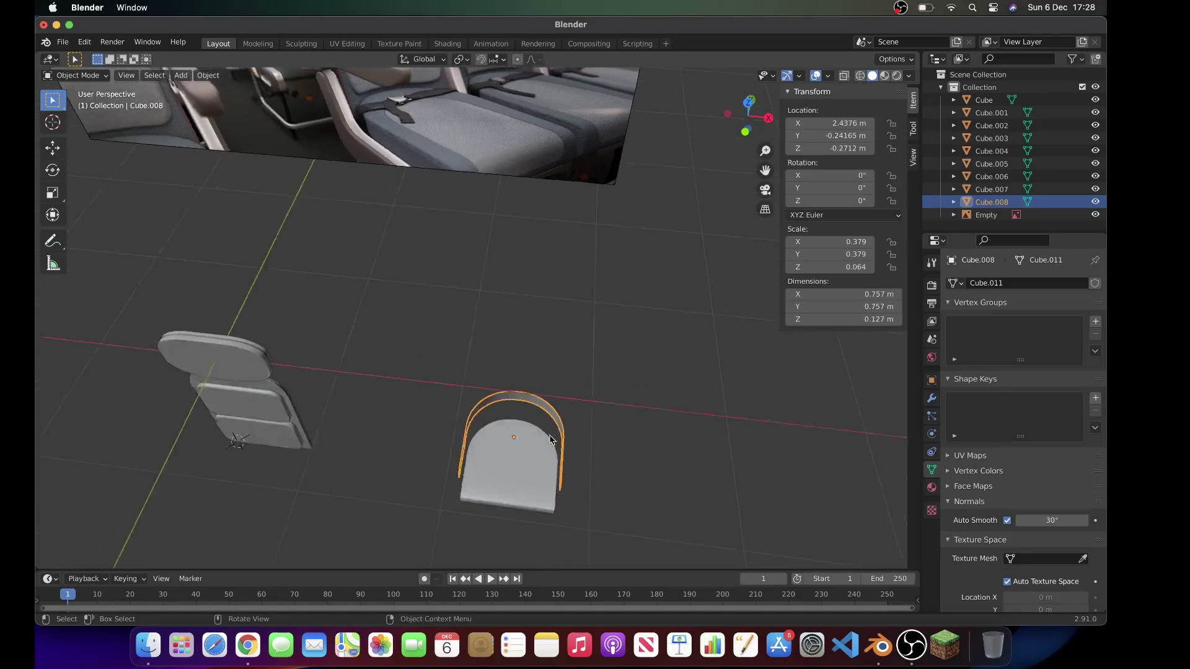
pyautogui.click(749, 106)
pyautogui.press('Tab')
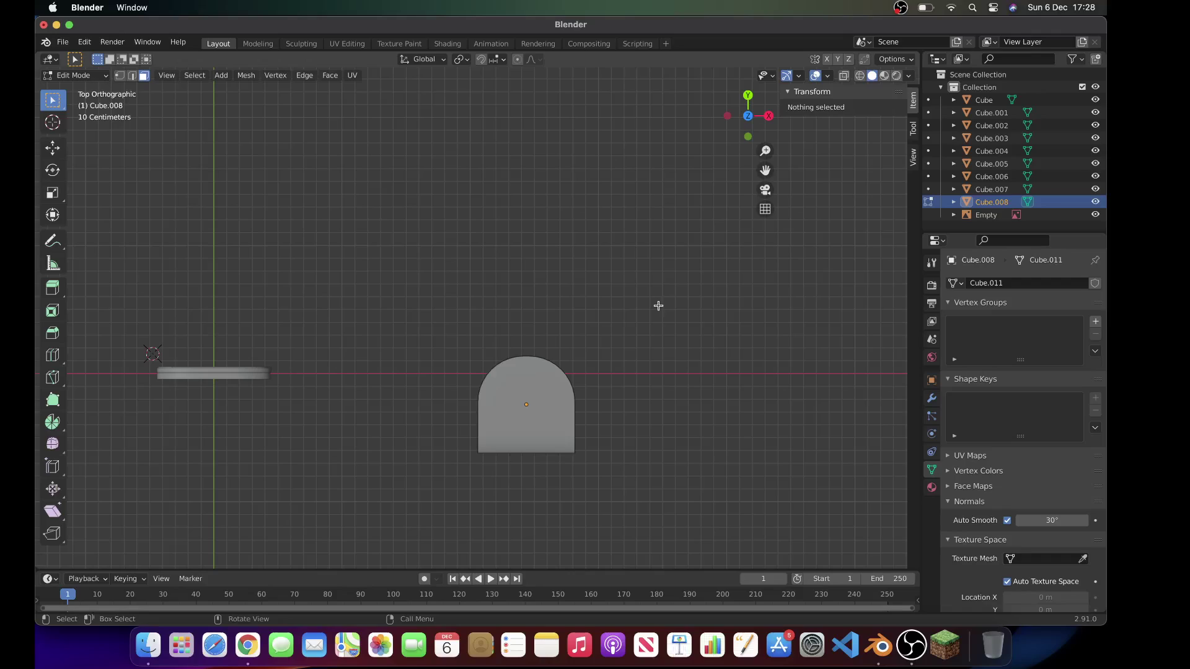
pyautogui.press('s')
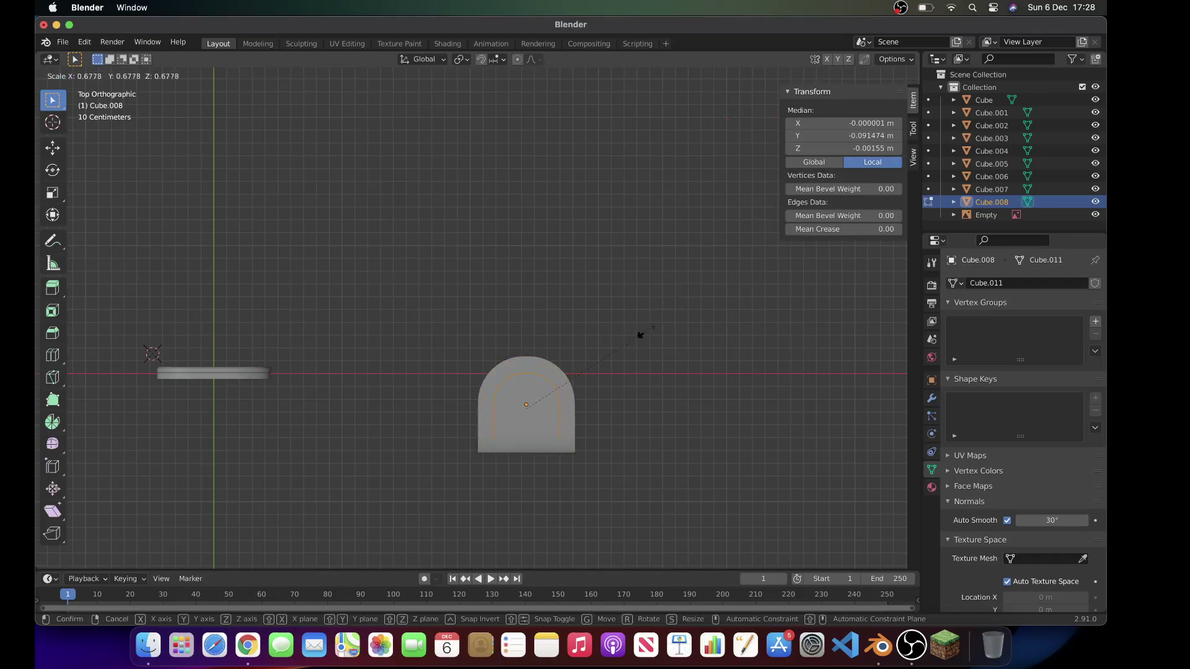
pyautogui.click(642, 335)
pyautogui.press('g')
pyautogui.click(643, 347)
pyautogui.scroll(8, 645, 346)
pyautogui.scroll(-10, 644, 346)
# Step: Scale the curved wall's mesh up by about 1.192 and move it about 0.005 m in X and 0.04 m in Y
pyautogui.click(749, 110)
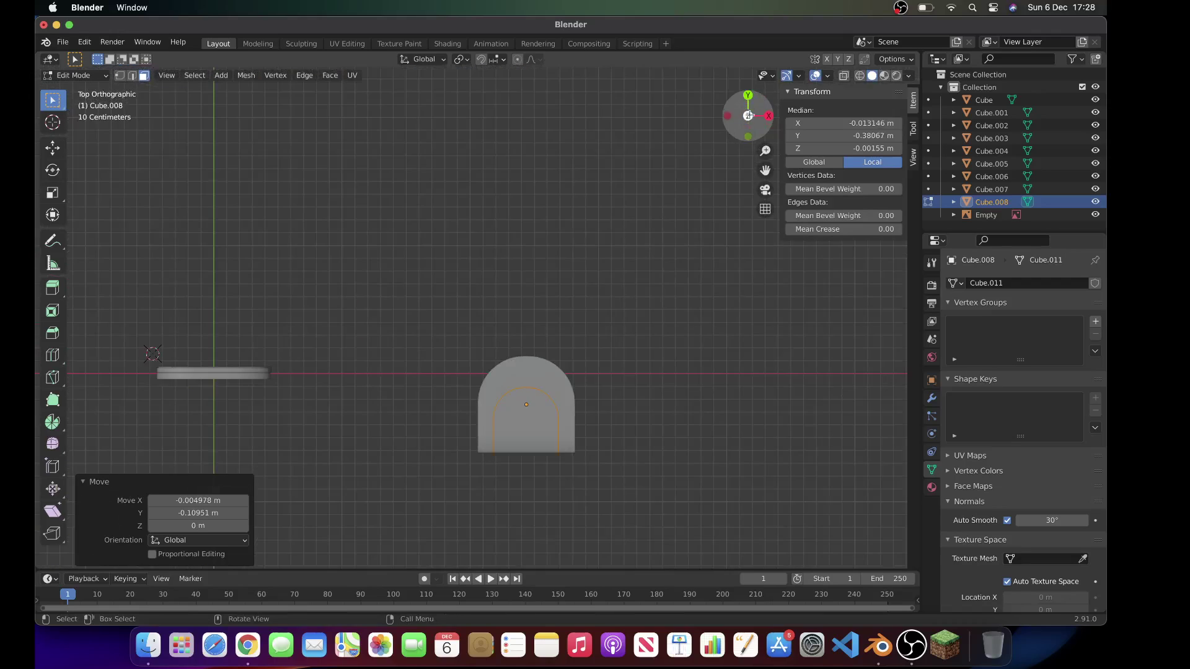
pyautogui.press('s')
pyautogui.click(788, 218)
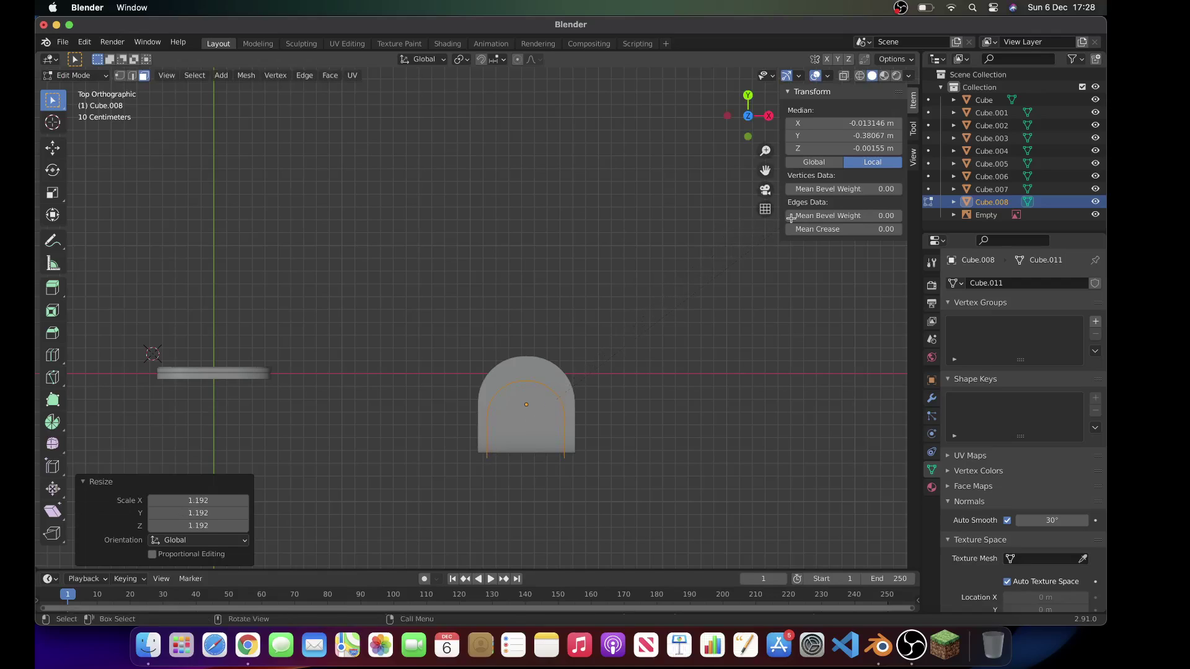
pyautogui.press('g')
pyautogui.click(729, 343)
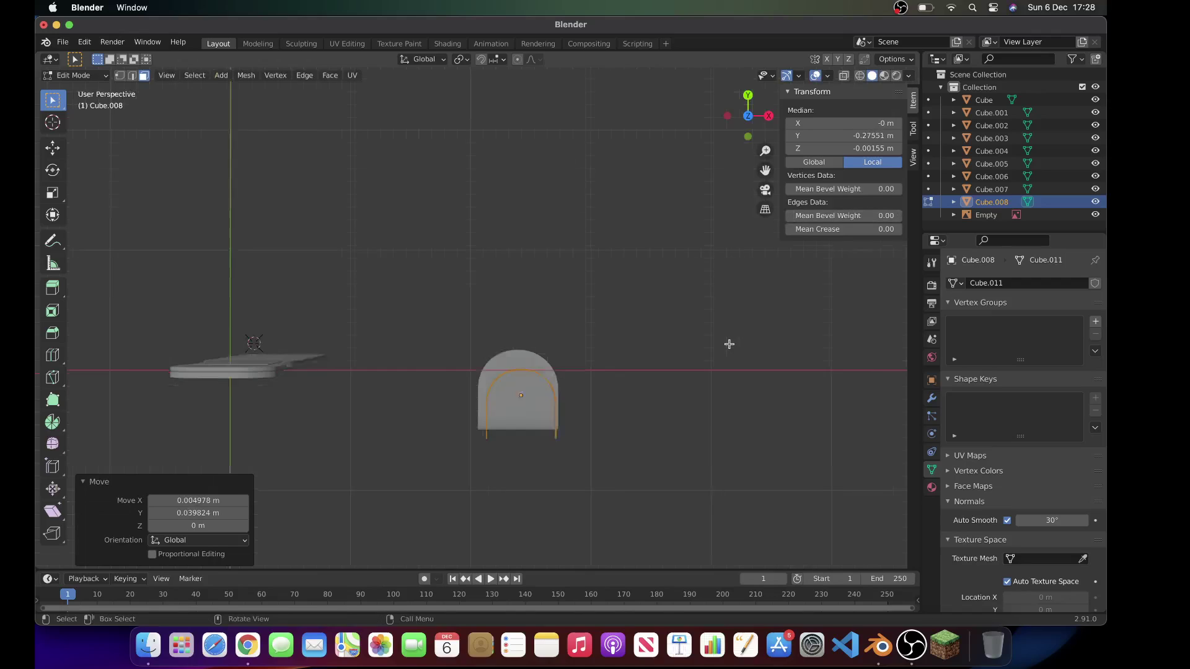
pyautogui.scroll(10, 729, 344)
pyautogui.click(911, 647)
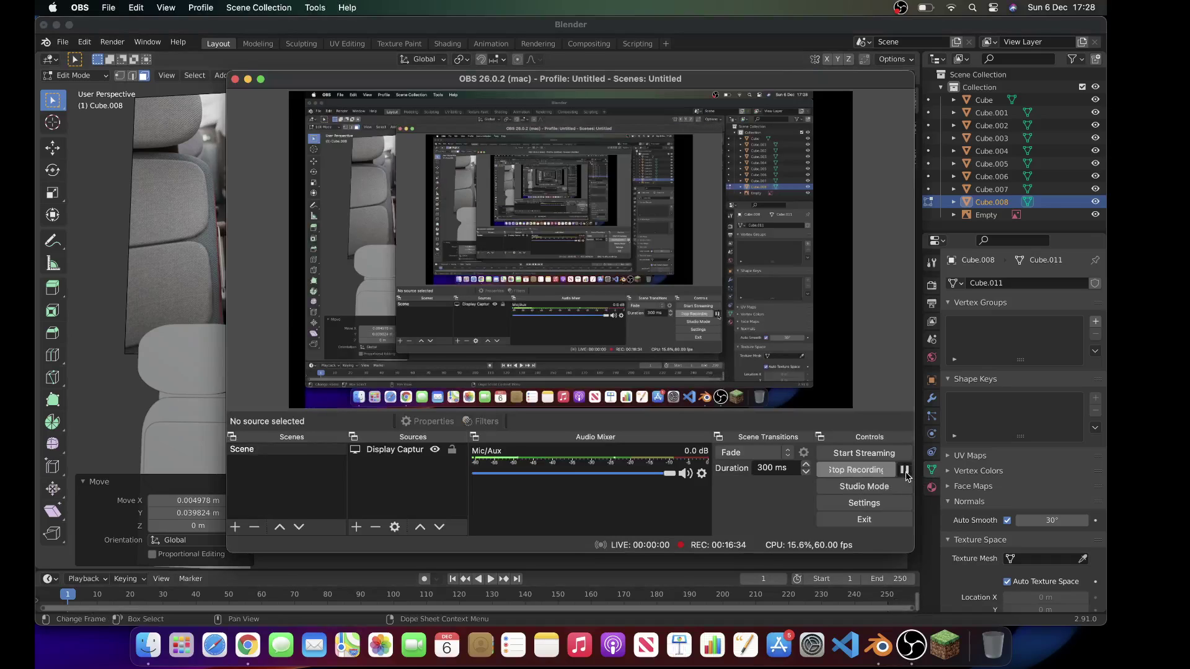
pyautogui.click(906, 469)
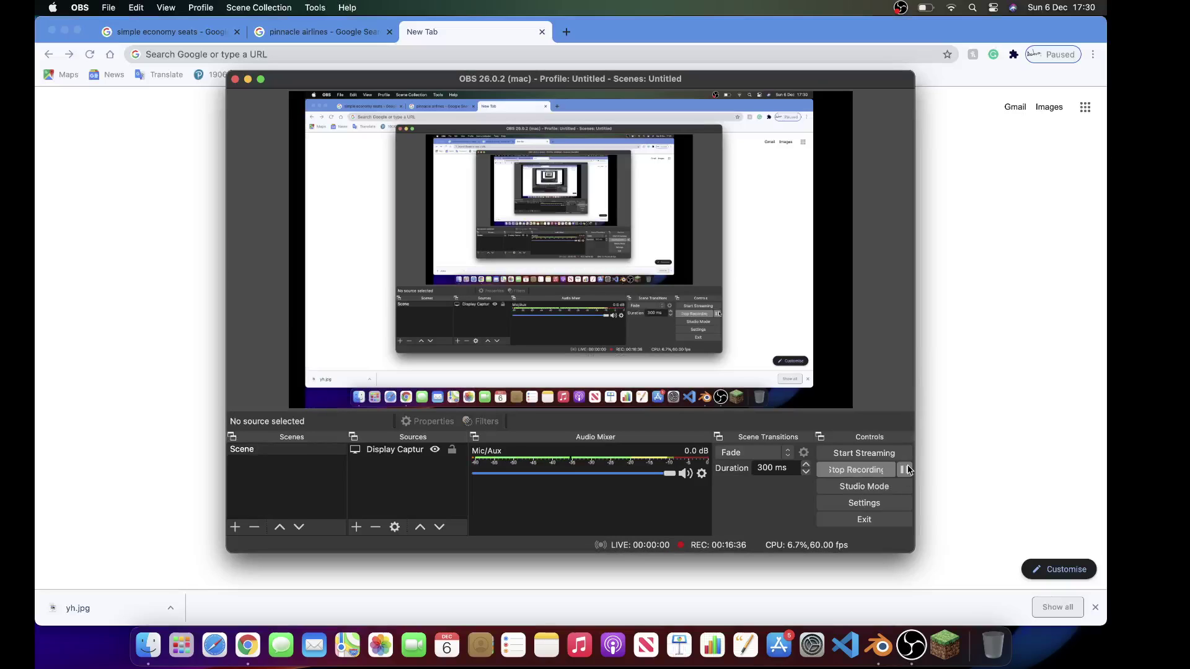
pyautogui.click(885, 661)
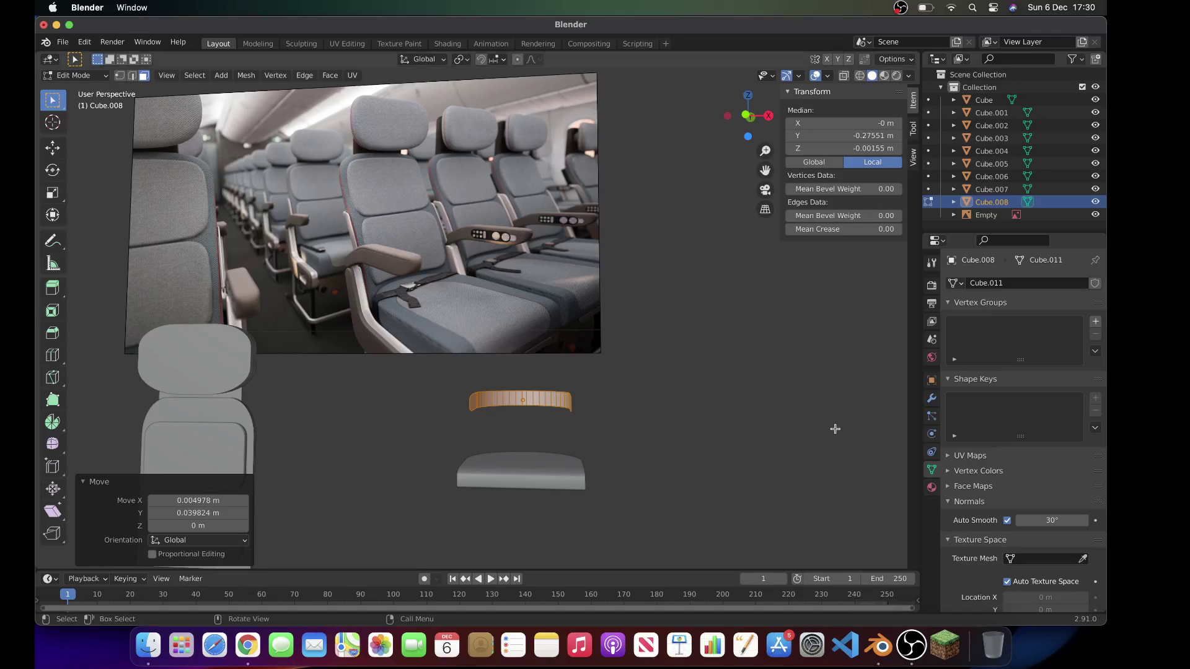
# Step: Select the cushion together with the curved wall, open both in Edit Mode and view them from the top
pyautogui.scroll(-10, 834, 429)
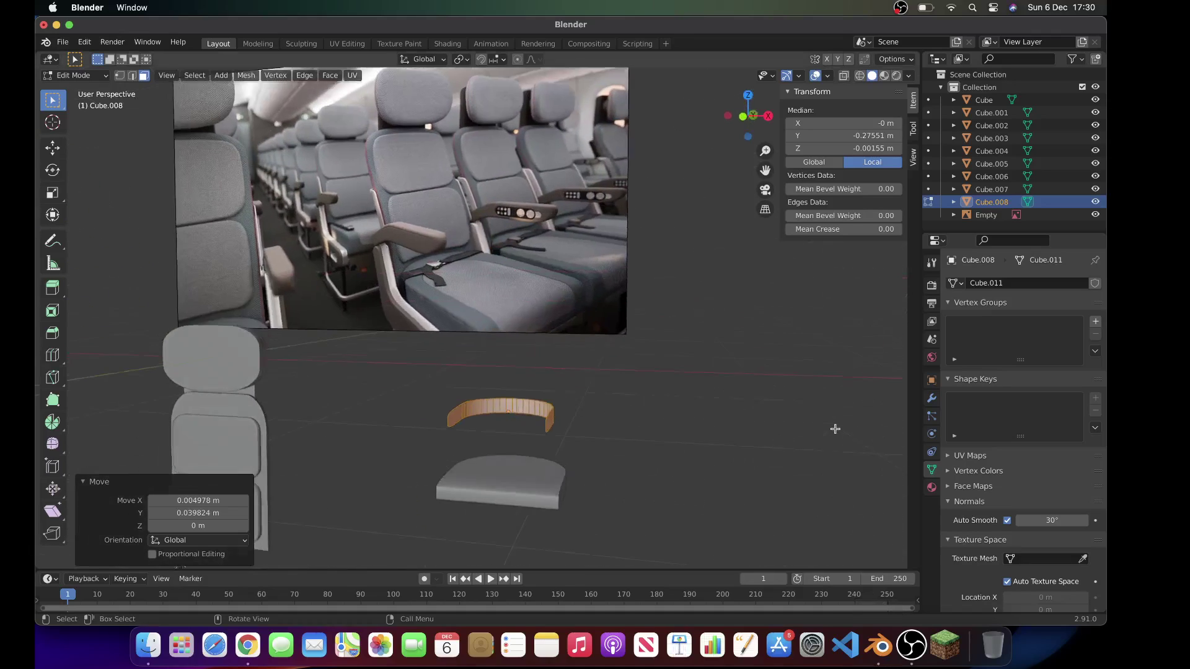
pyautogui.scroll(-3, 834, 429)
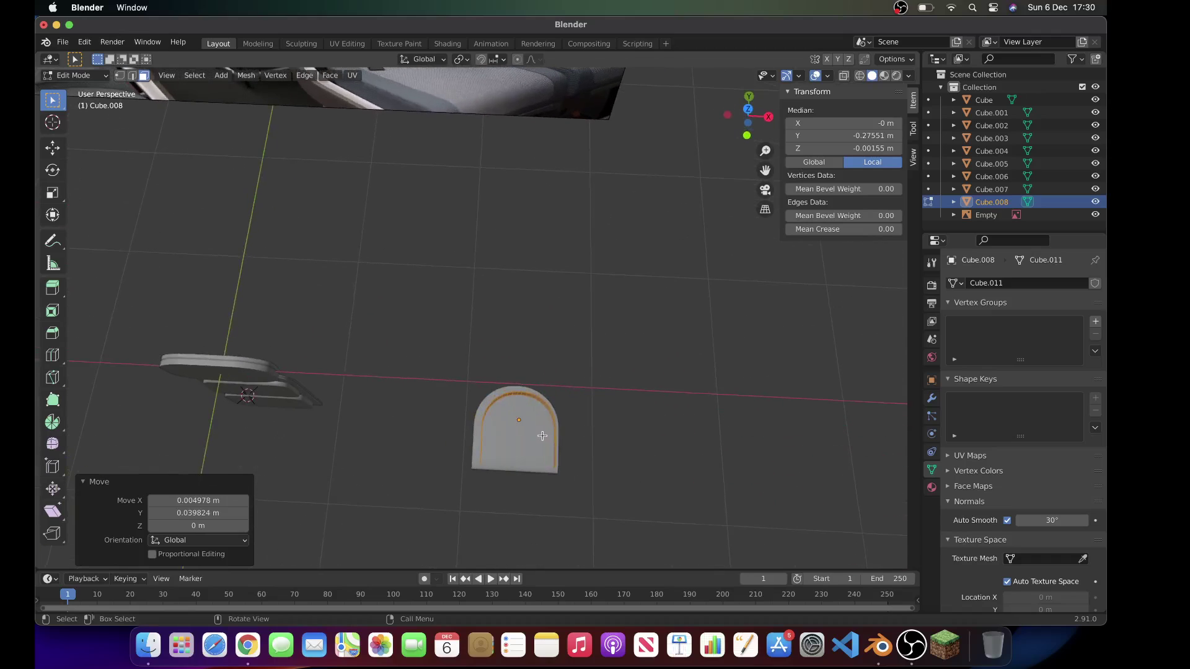
pyautogui.scroll(-3, 541, 435)
pyautogui.press('Tab')
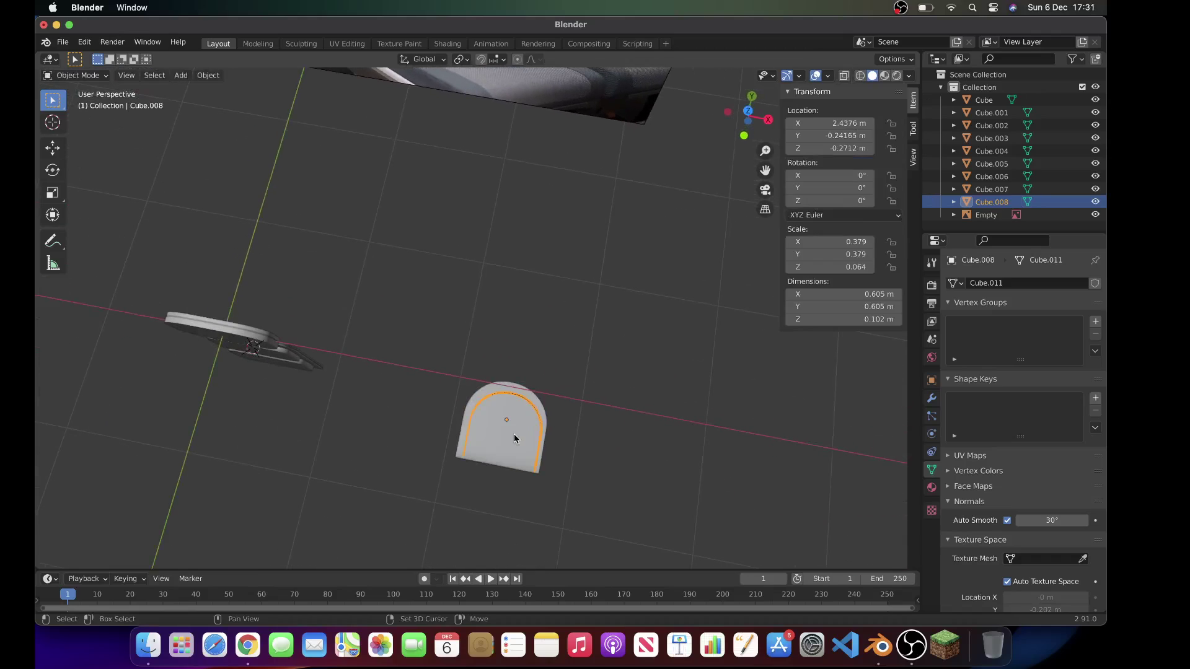
pyautogui.keyDown('shift'); pyautogui.click(514, 434); pyautogui.keyUp('shift')
pyautogui.press('Tab')
pyautogui.click(748, 112)
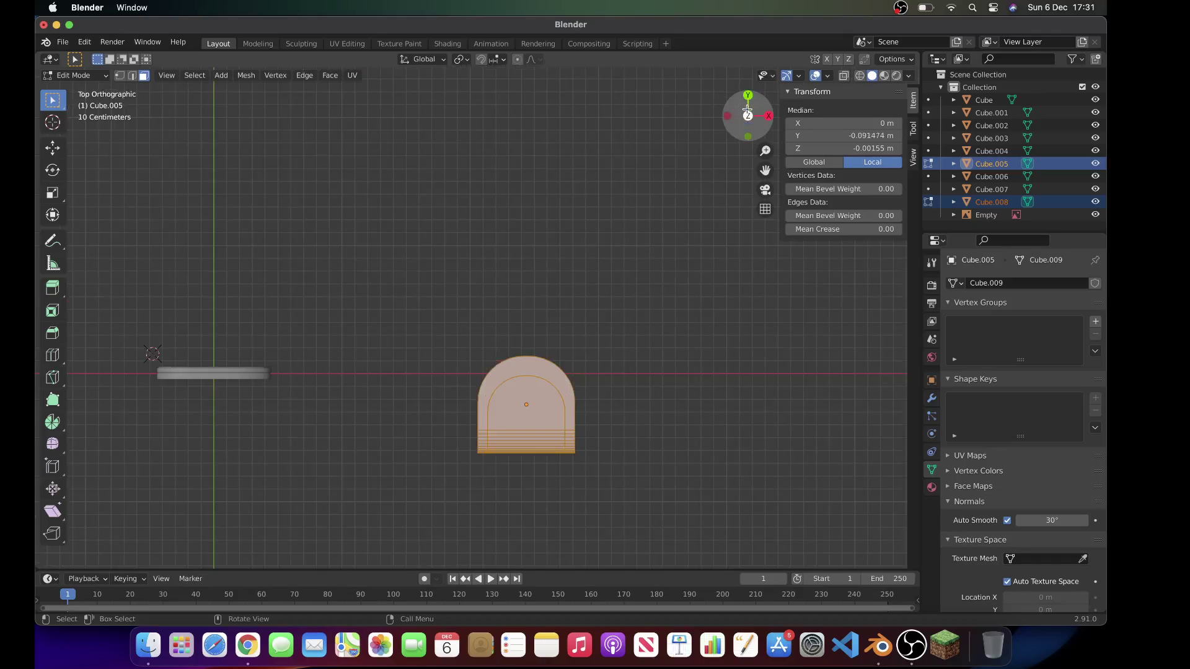
# Step: Use Knife Project to cut the curved wall's outline into the top of the seat cushion
pyautogui.click(246, 75)
pyautogui.moveTo(305, 151)
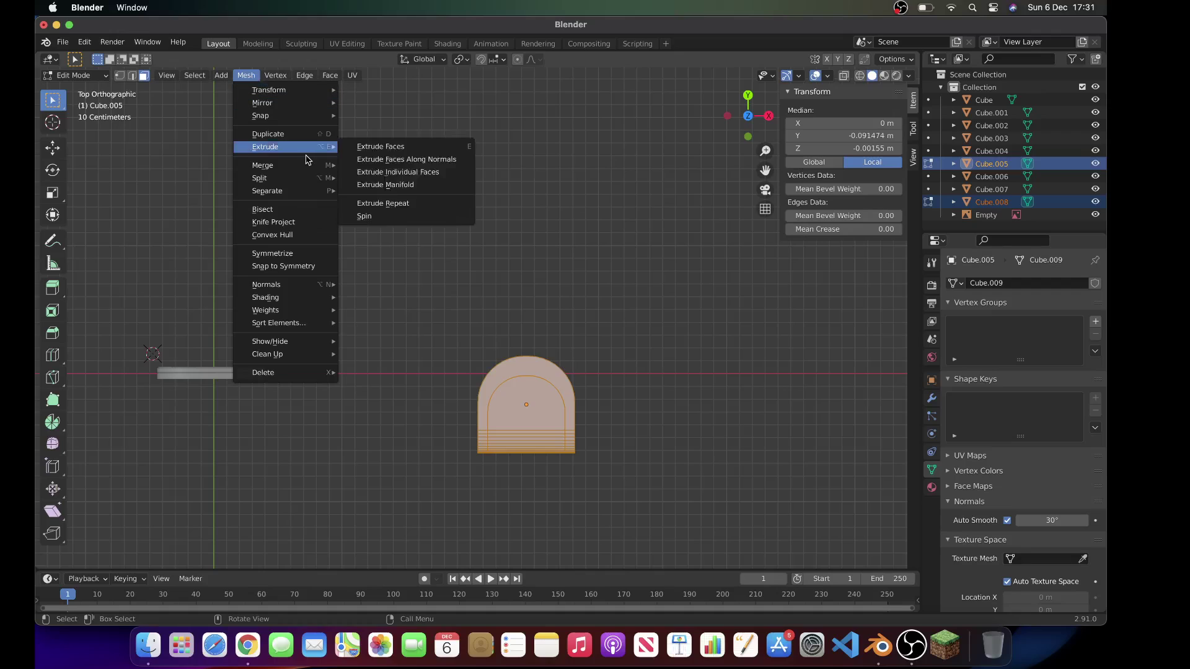
pyautogui.click(286, 222)
pyautogui.scroll(-10, 288, 228)
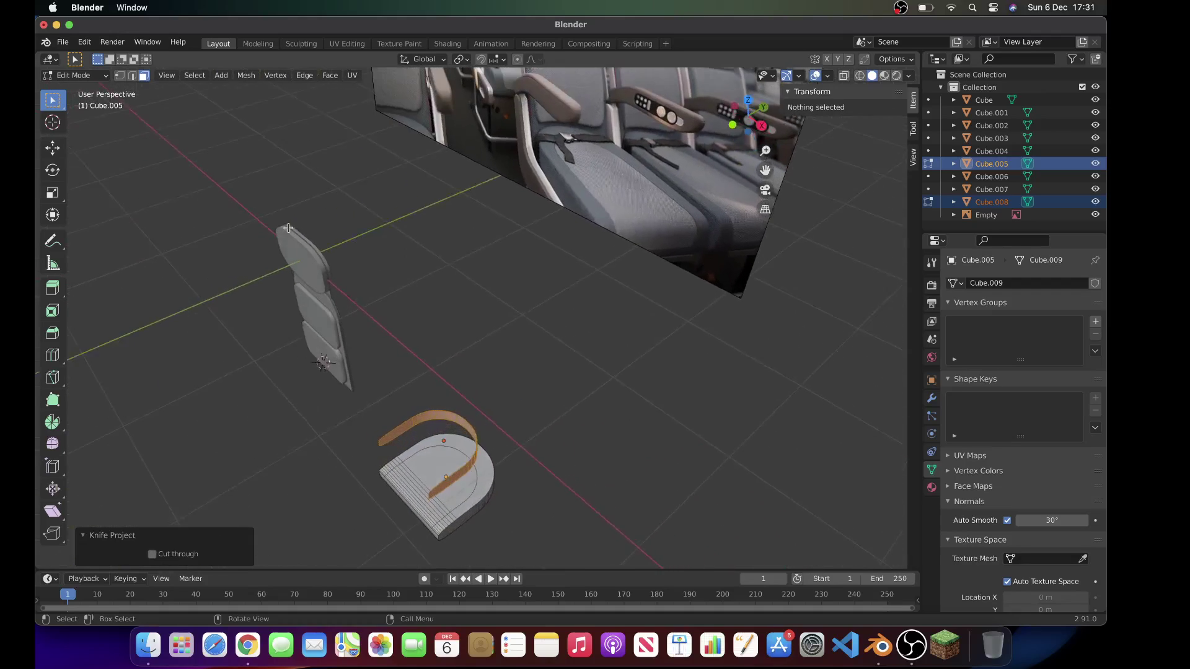
pyautogui.scroll(3, 289, 228)
pyautogui.scroll(3, 288, 228)
# Step: Select the cushion's top faces inside the cut outline and separate them from the mesh
pyautogui.press('c')
pyautogui.click(468, 509)
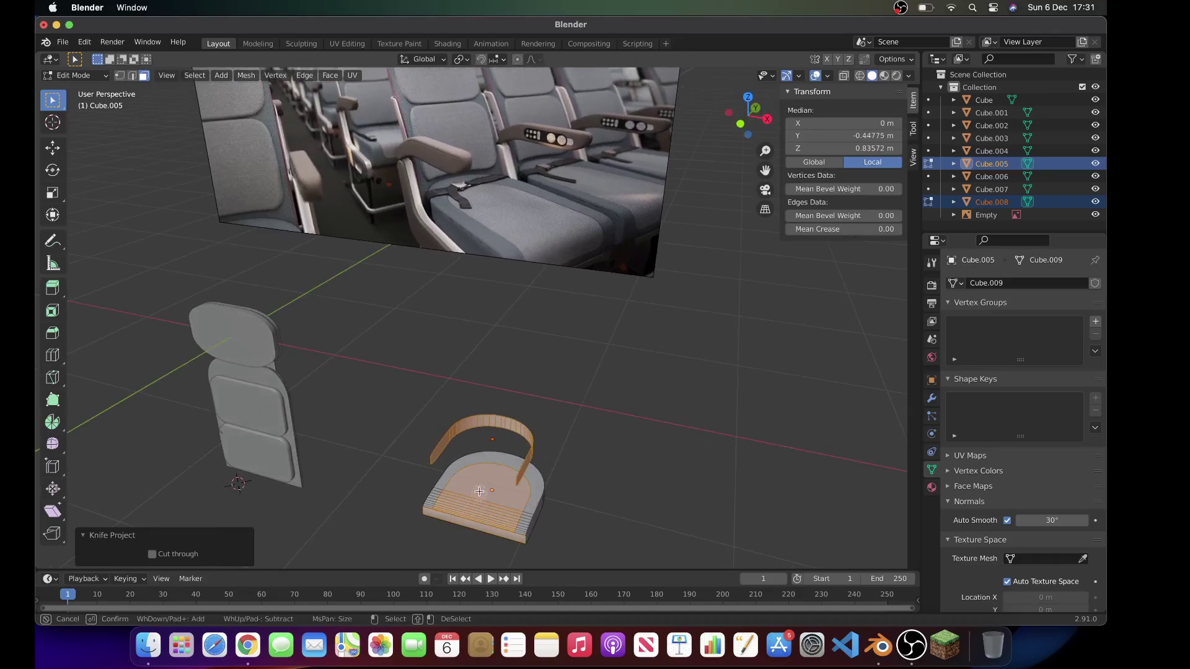
pyautogui.press('Escape')
pyautogui.scroll(-5, 481, 498)
pyautogui.rightClick(480, 505)
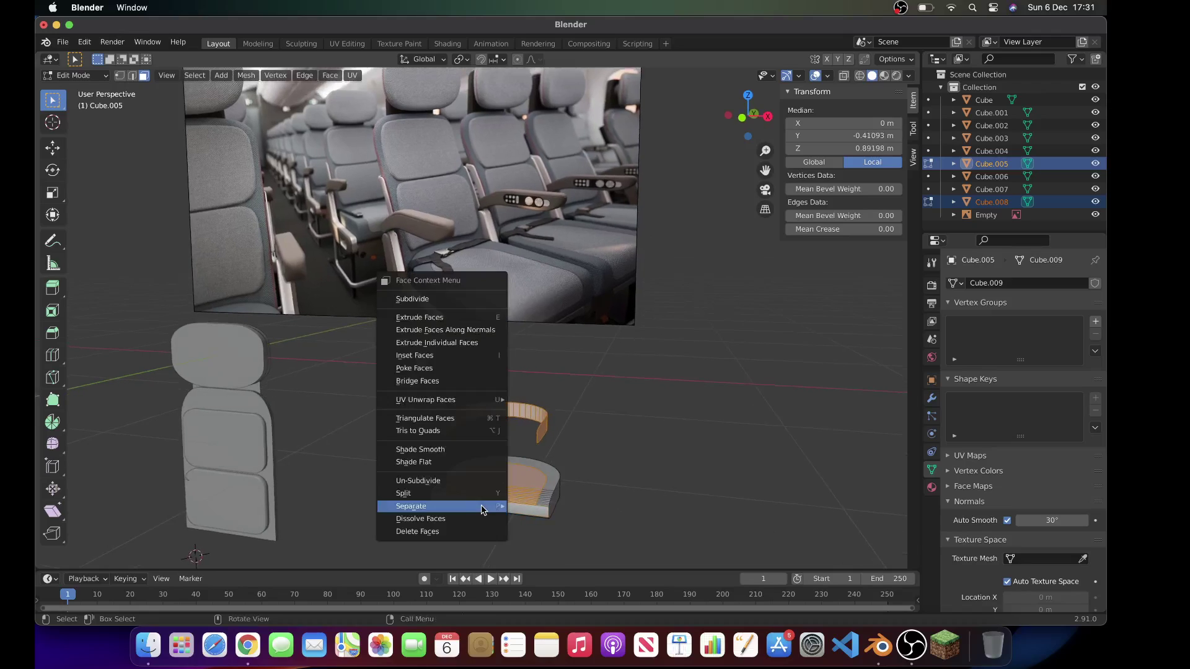
pyautogui.moveTo(495, 506)
pyautogui.click(536, 512)
# Step: Delete the leftover curved wall's geometry above the cushion
pyautogui.scroll(3, 611, 415)
pyautogui.press('Tab')
pyautogui.click(554, 423)
pyautogui.press('Tab')
pyautogui.moveTo(439, 397); pyautogui.dragTo(648, 449)
pyautogui.press('x')
pyautogui.click(648, 449)
pyautogui.press('Tab')
pyautogui.scroll(5, 648, 448)
pyautogui.press('Tab')
# Step: Select the cushion with its inner panel and, in front view, move both about -2.449 m in X and -0.861 m in Z beneath the backrest
pyautogui.hscroll(-10, 569, 467)
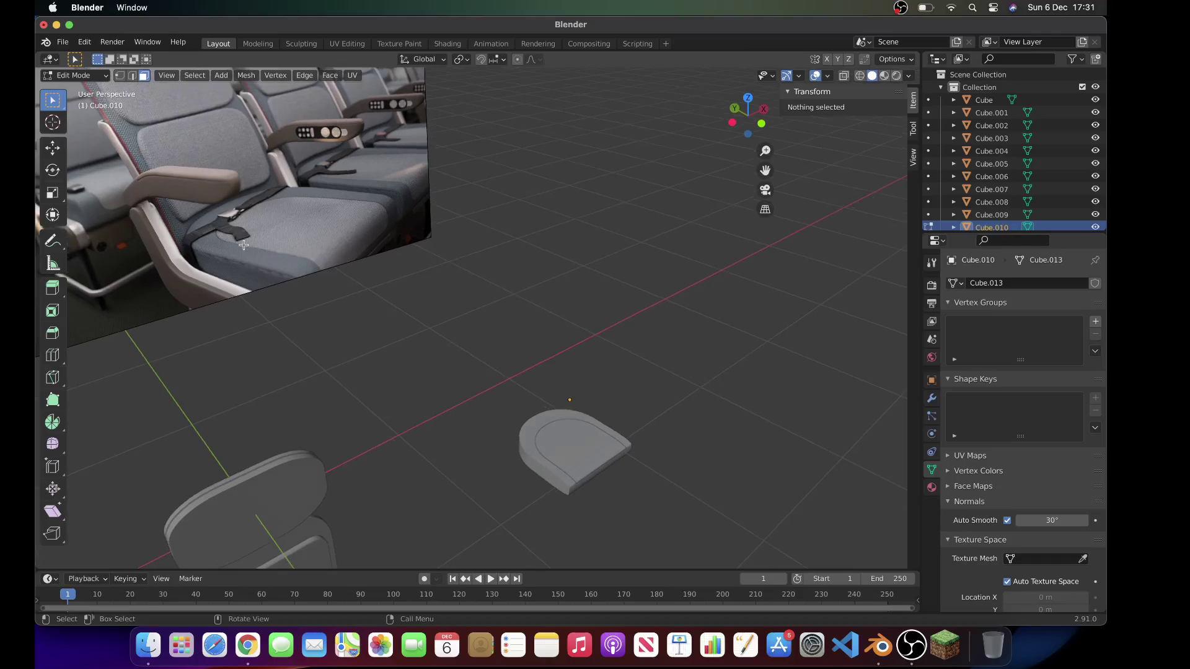
pyautogui.hscroll(8, 486, 300)
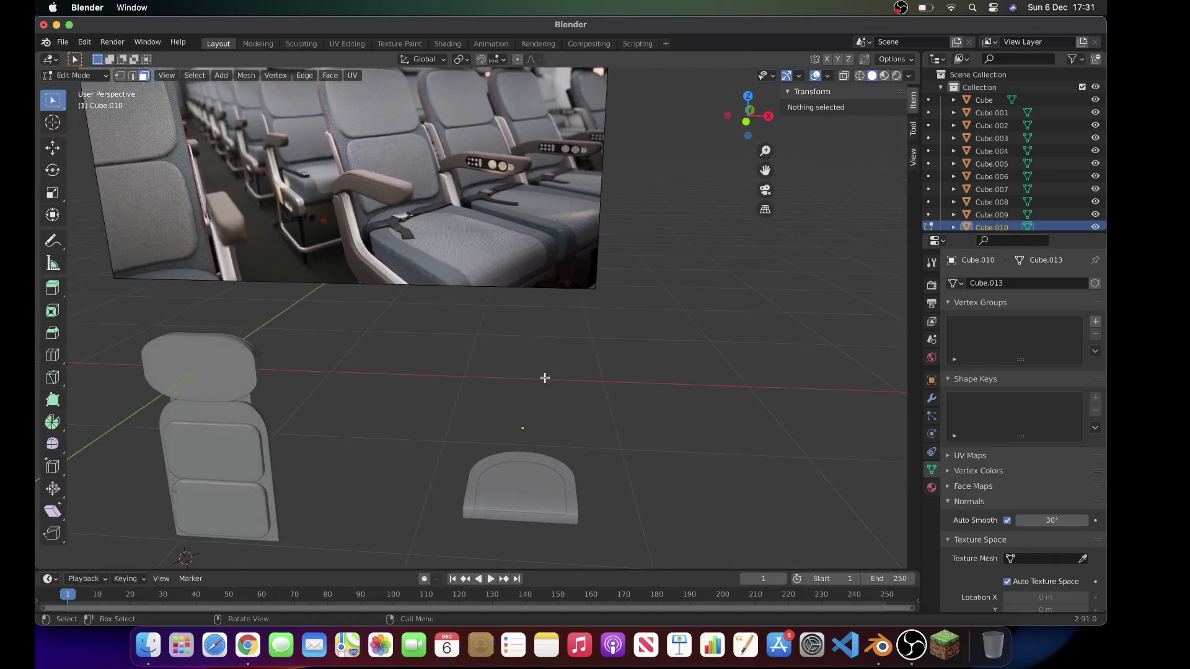
pyautogui.hscroll(10, 559, 431)
pyautogui.hscroll(-10, 467, 444)
pyautogui.press('Tab')
pyautogui.press('Tab')
pyautogui.press('Tab')
pyautogui.moveTo(437, 442); pyautogui.dragTo(505, 501)
pyautogui.click(734, 117)
pyautogui.press('g')
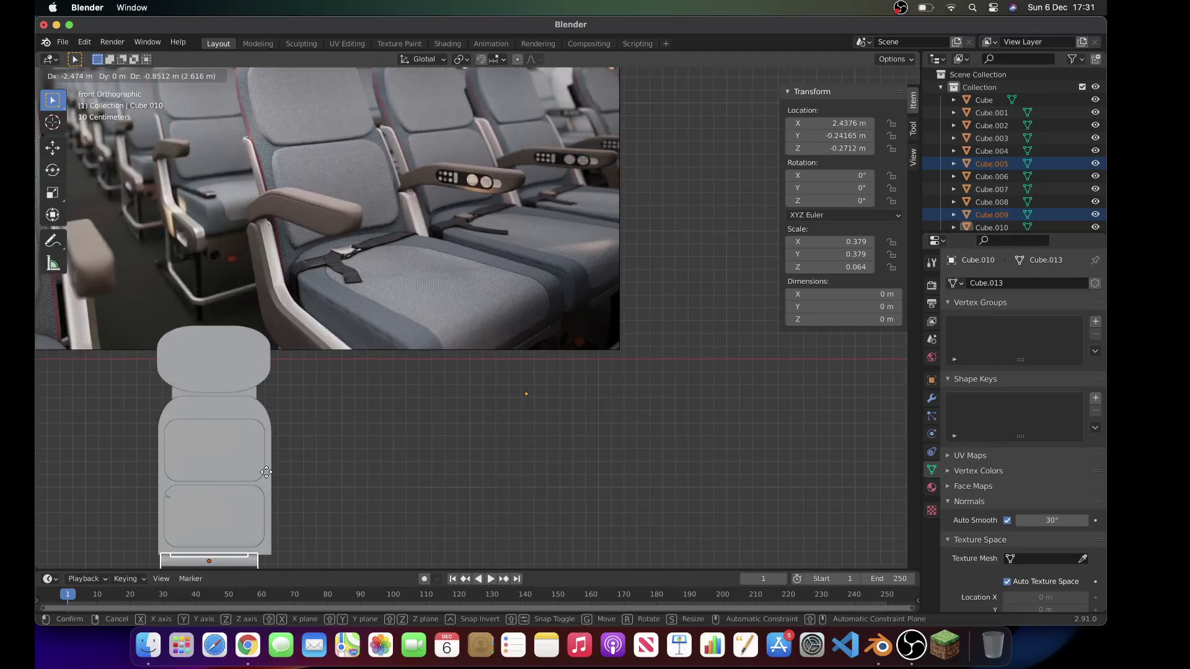
pyautogui.click(270, 474)
pyautogui.scroll(10, 271, 476)
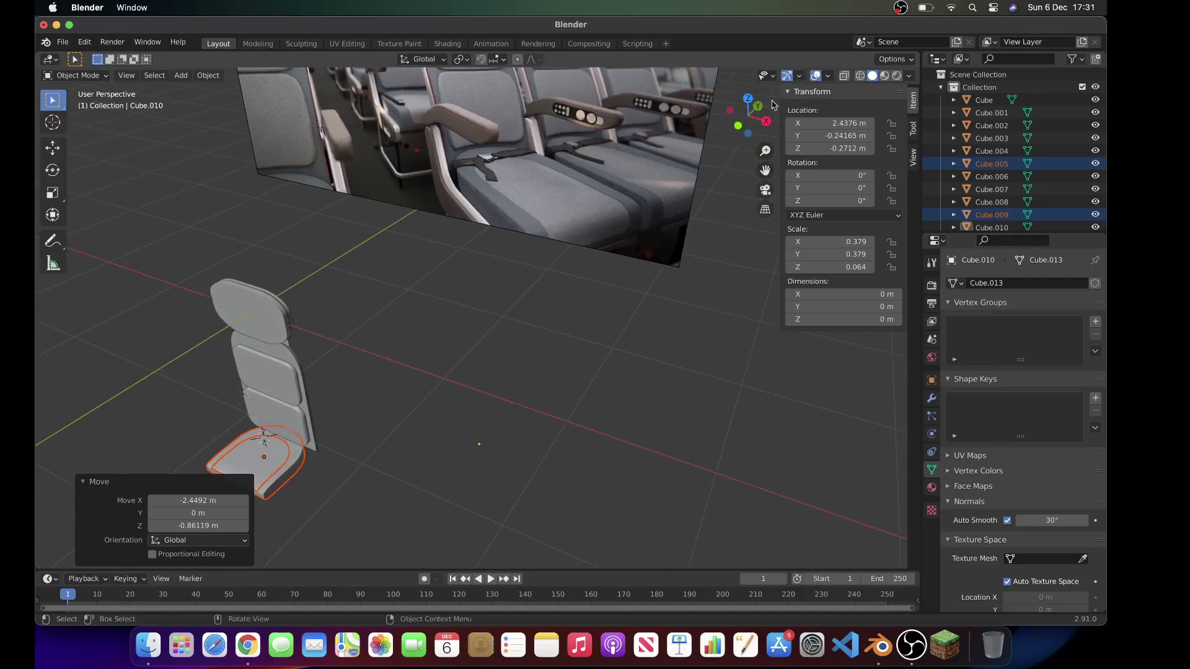
# Step: In top view, shift the cushion and its panel slightly forward and scale them up by 1.115
pyautogui.click(747, 98)
pyautogui.press('g')
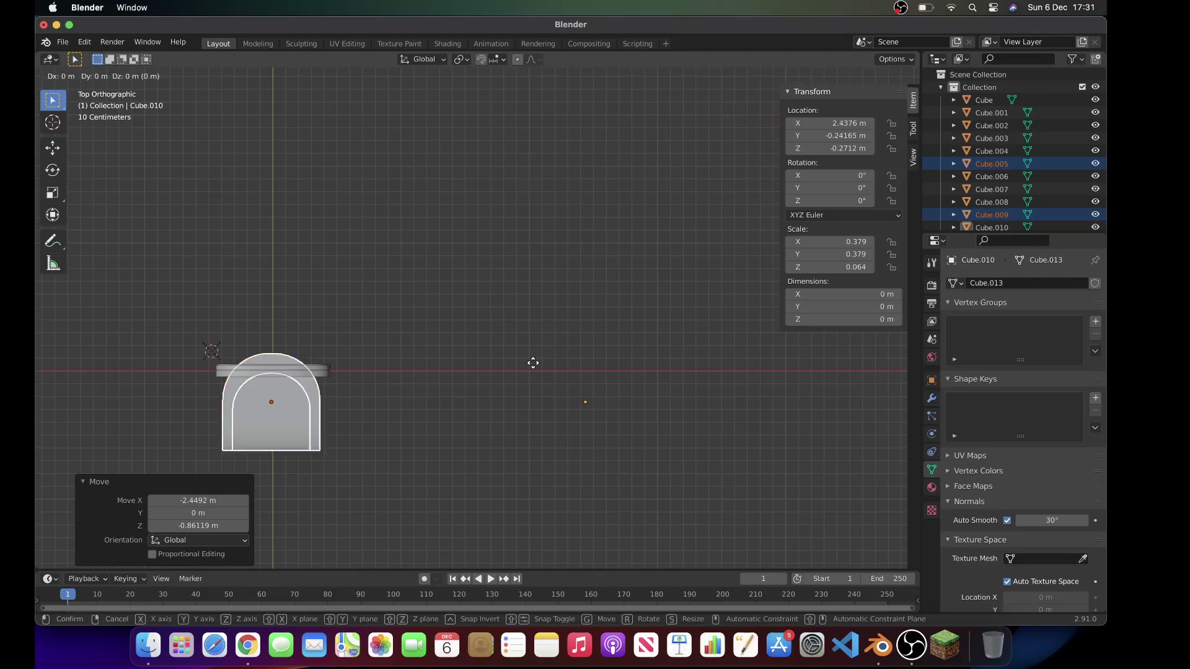
pyautogui.click(537, 382)
pyautogui.press('s')
pyautogui.click(564, 381)
pyautogui.scroll(-5, 566, 383)
pyautogui.scroll(-10, 566, 382)
pyautogui.hscroll(-5, 649, 252)
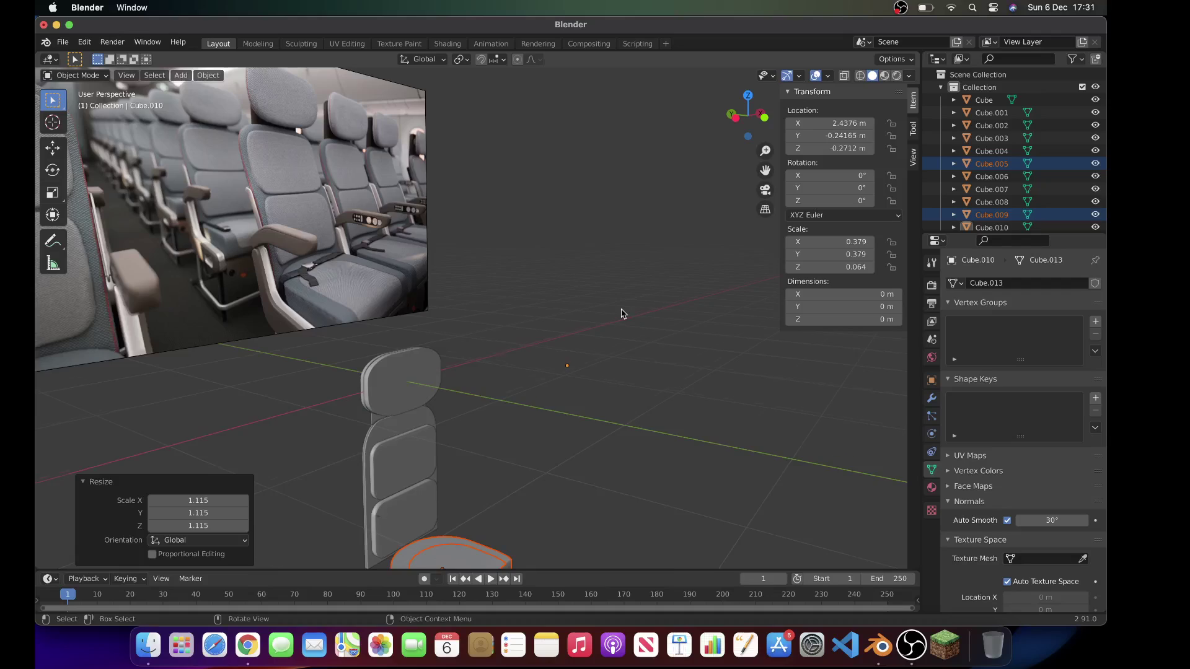
pyautogui.hscroll(-10, 621, 313)
# Step: Scale the cushion and panel up again and move them about -0.011 m in X, 0.019 m in Y and 0.083 m in Z
pyautogui.press('s')
pyautogui.click(646, 309)
pyautogui.press('g')
pyautogui.click(614, 339)
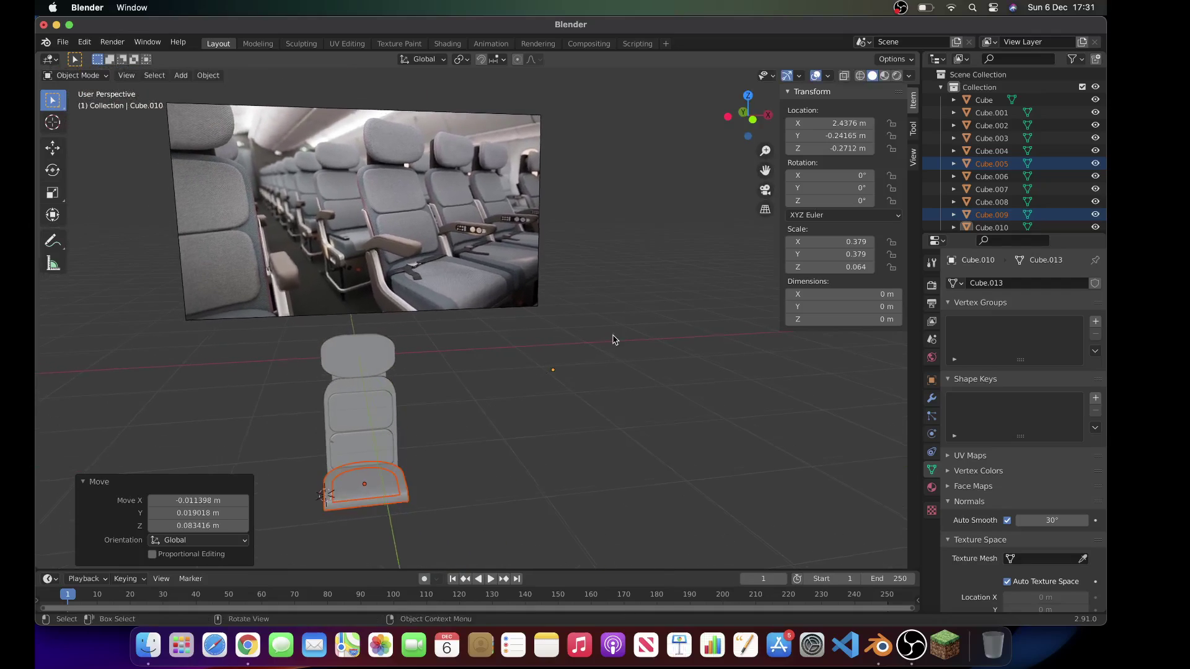
# Step: In left side view, lower the cushion and panel by about 0.017 m
pyautogui.hscroll(-10, 614, 339)
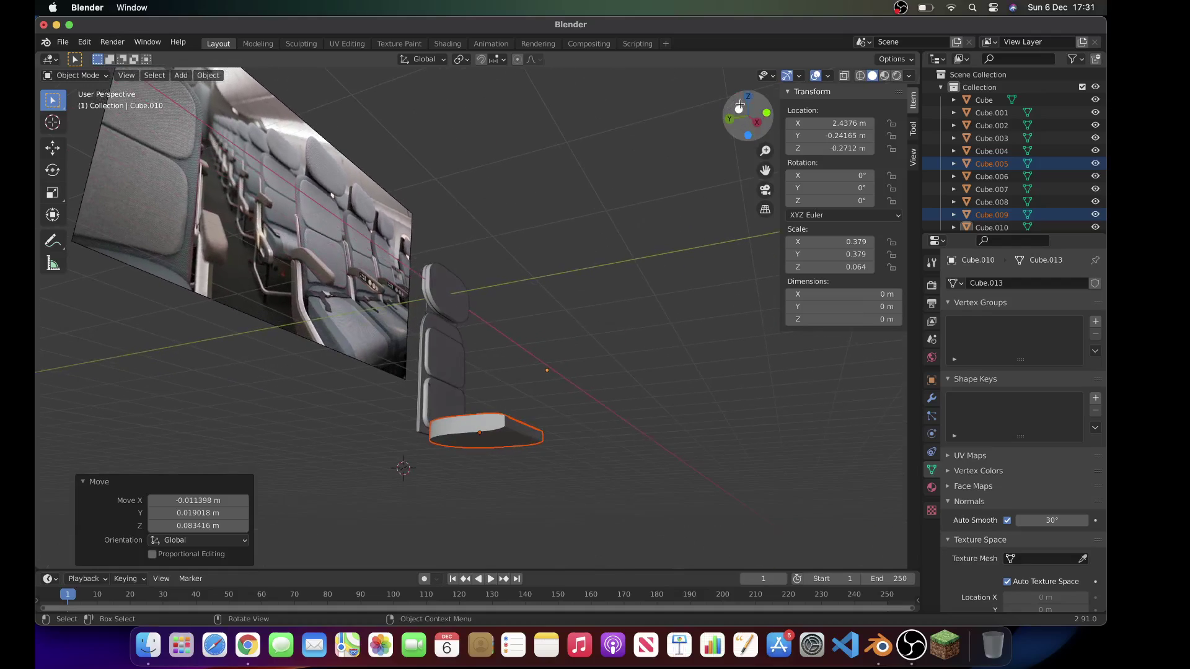
pyautogui.click(740, 105)
pyautogui.press('g')
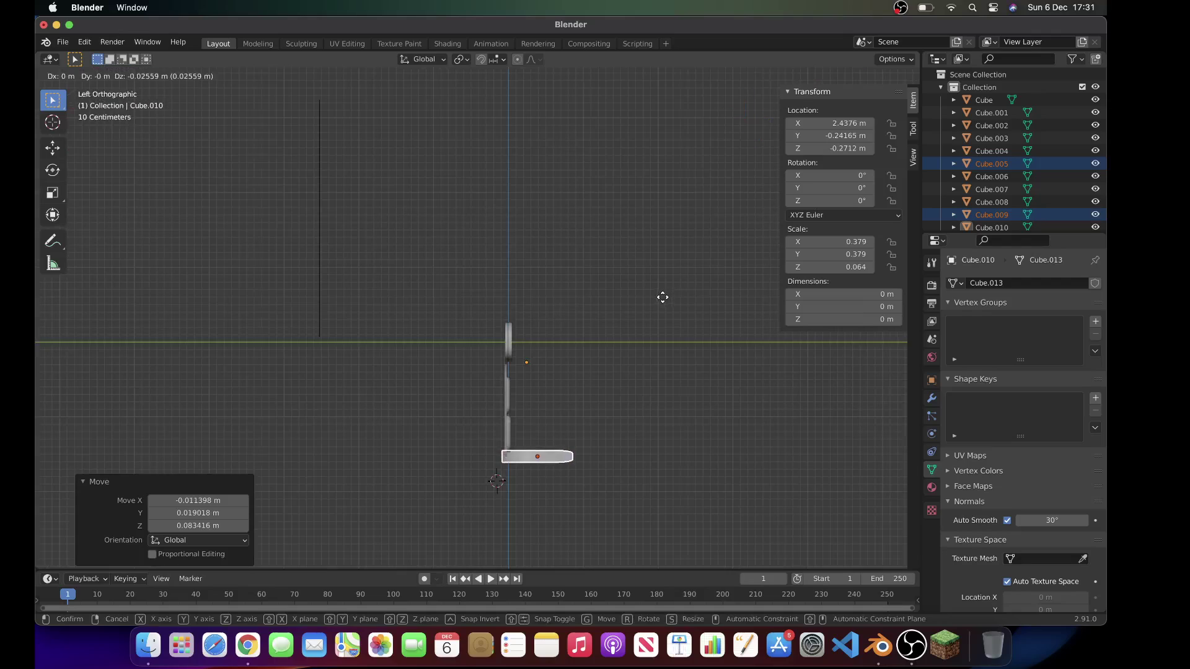
pyautogui.click(662, 297)
pyautogui.hscroll(-5, 663, 301)
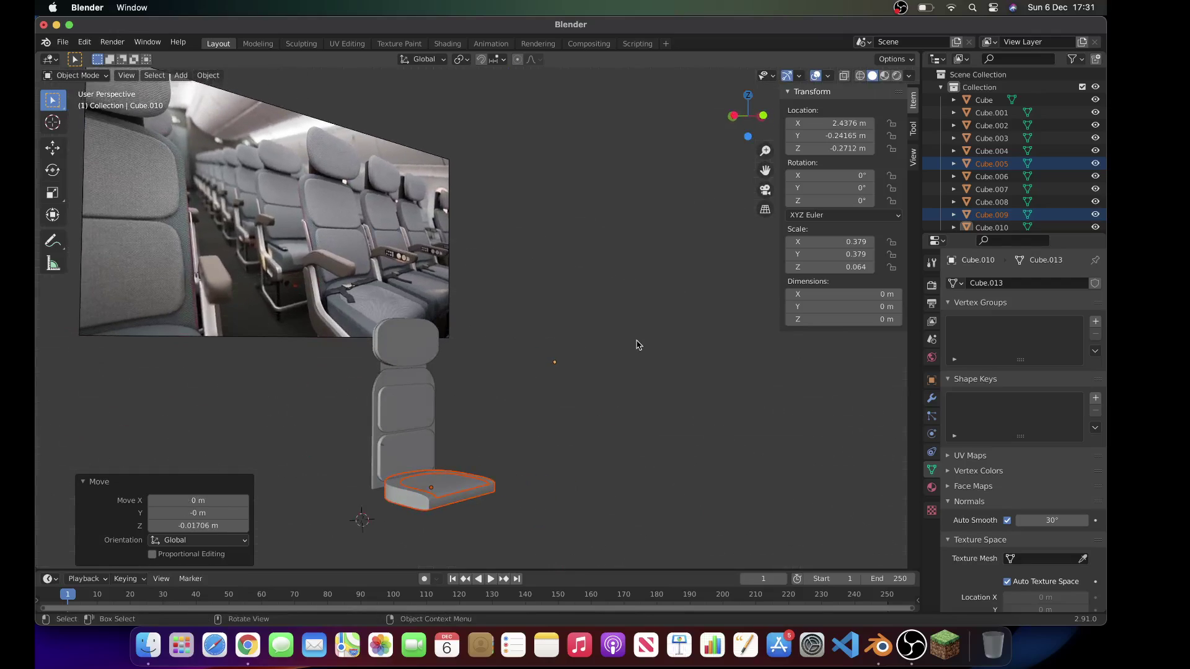
pyautogui.hscroll(-10, 639, 345)
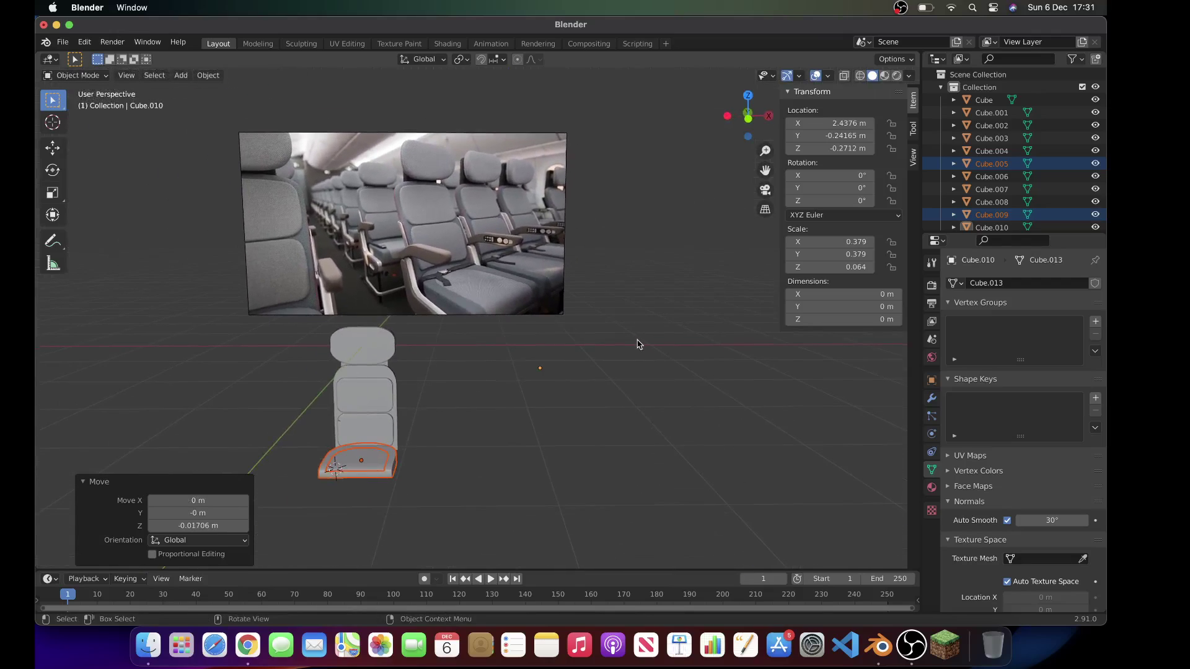
pyautogui.hscroll(-6, 638, 345)
# Step: Reselect the cushion and panel and scale them up by 1.011, with the viewport overlays hidden during scaling
pyautogui.click(638, 345)
pyautogui.hscroll(-5, 636, 345)
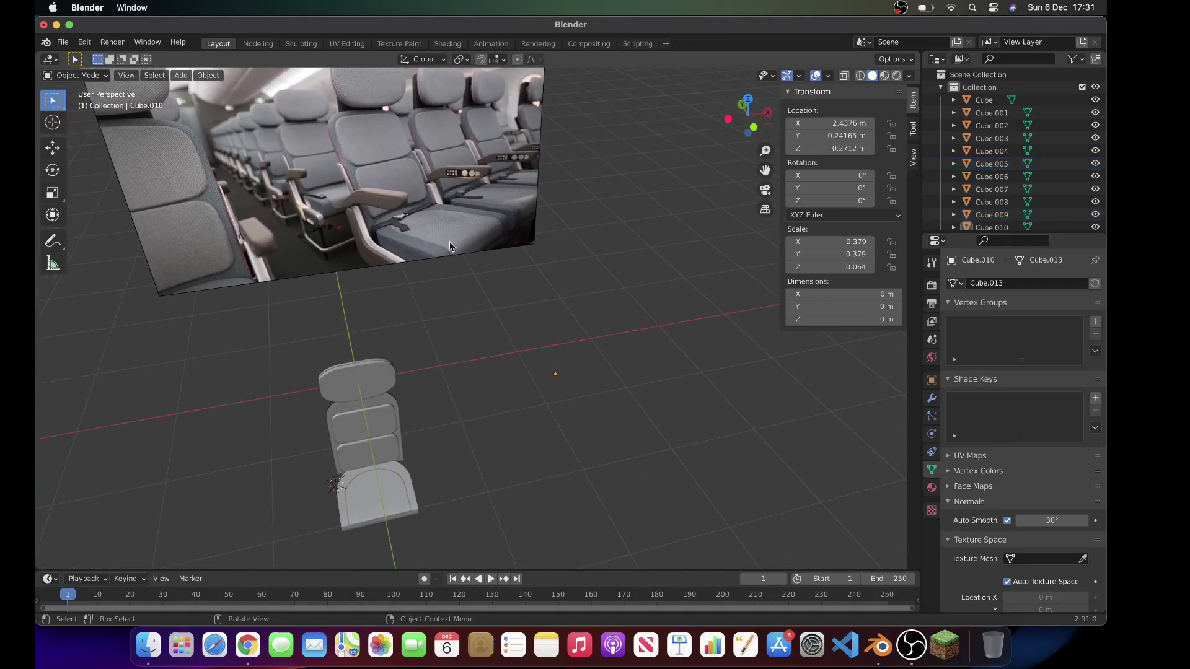
pyautogui.hscroll(-10, 458, 363)
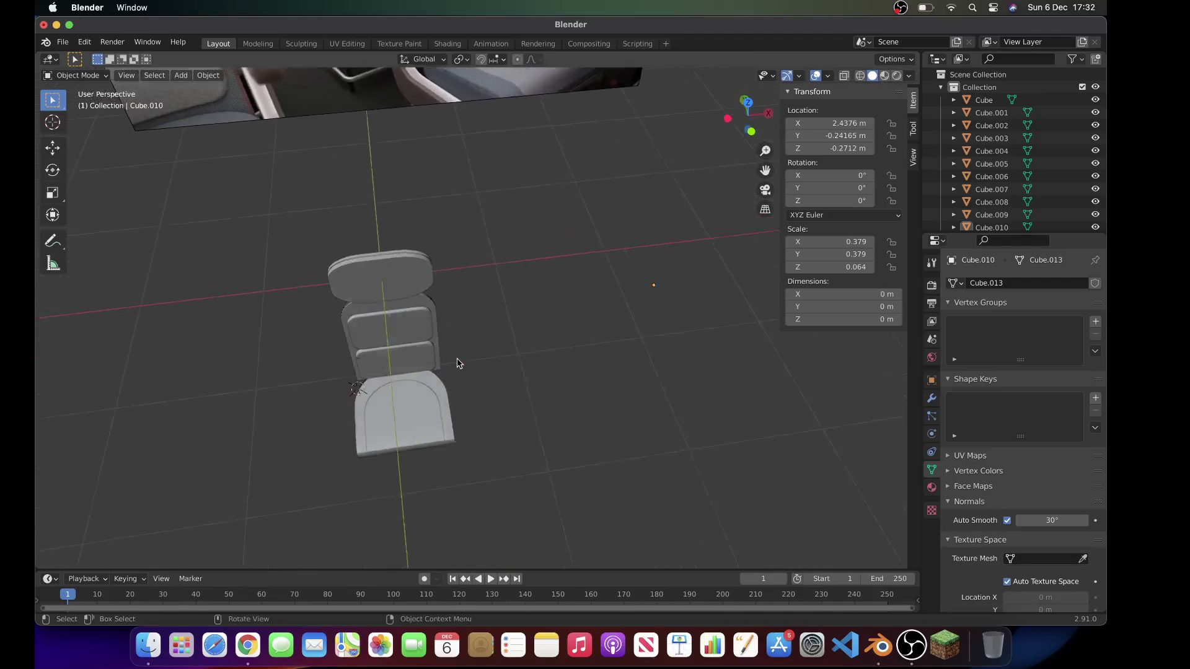
pyautogui.hscroll(10, 457, 361)
pyautogui.moveTo(434, 377); pyautogui.dragTo(483, 436)
pyautogui.hscroll(-5, 482, 436)
pyautogui.hscroll(-5, 484, 441)
pyautogui.click(484, 440)
pyautogui.moveTo(352, 387); pyautogui.dragTo(394, 401)
pyautogui.hscroll(-10, 538, 450)
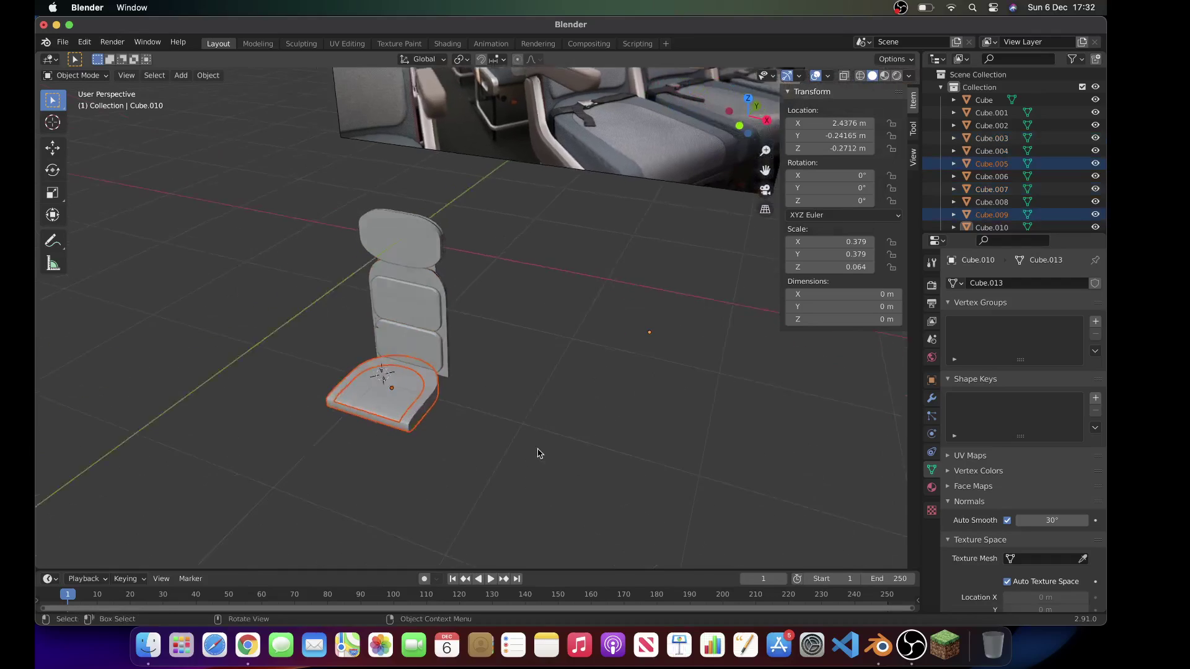
pyautogui.click(815, 77)
pyautogui.press('s')
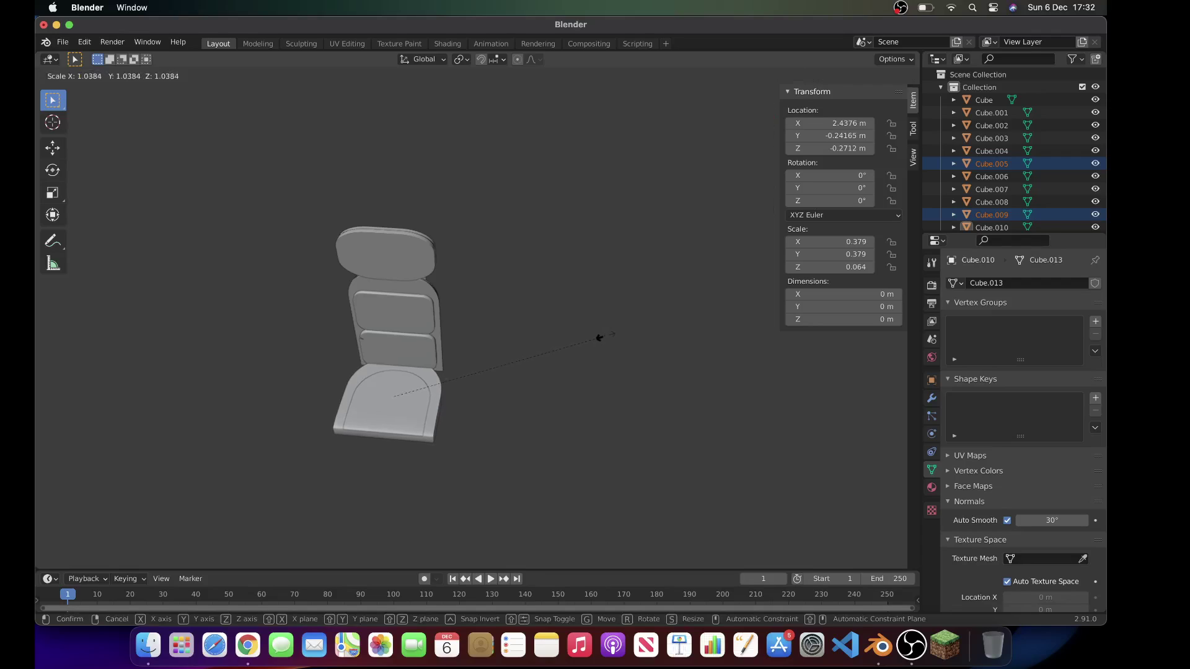
pyautogui.click(601, 334)
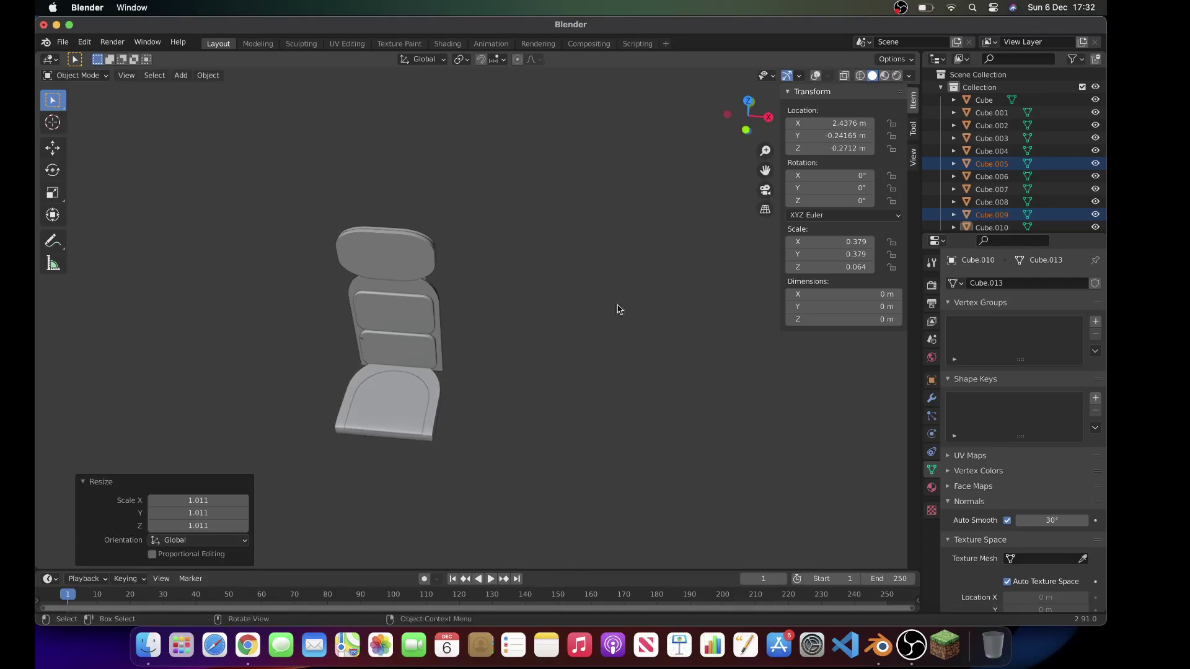
pyautogui.click(813, 76)
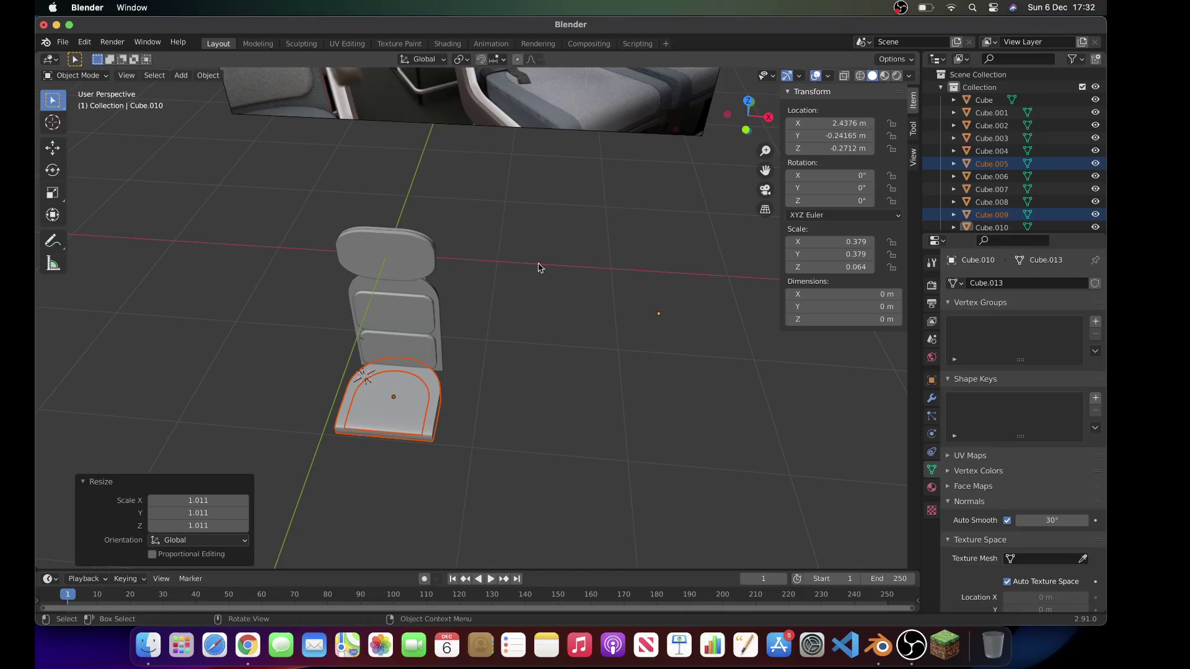
# Step: Hide the viewport overlays and scale the cushion and panel up by 1.075
pyautogui.hscroll(-3, 524, 300)
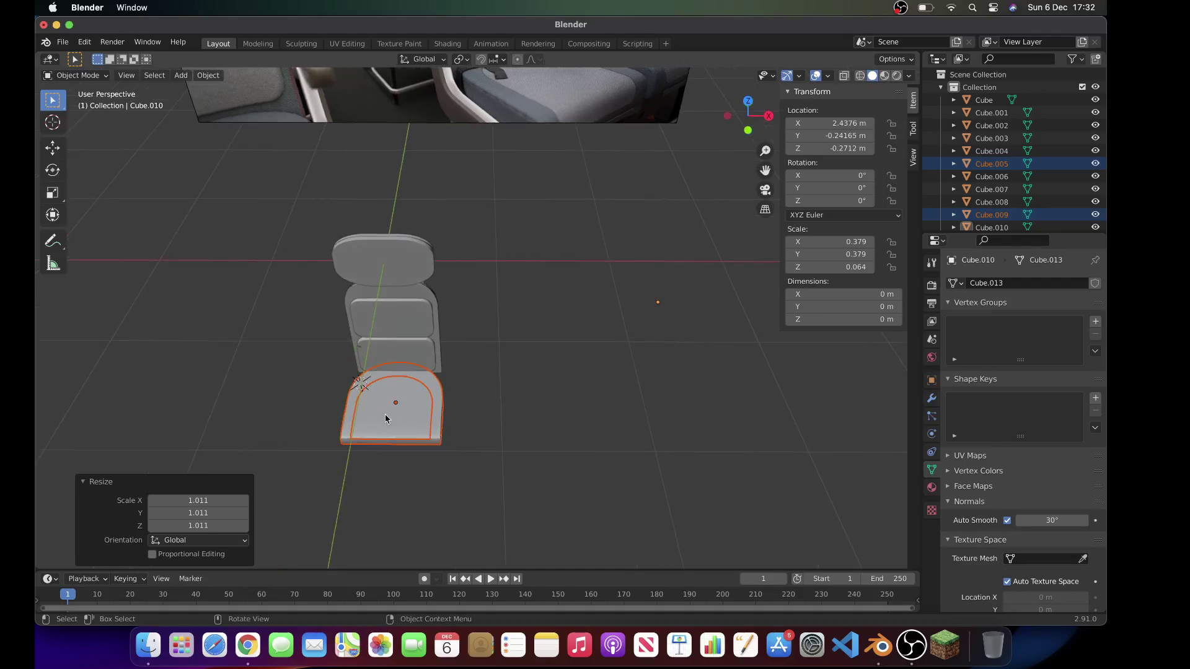
pyautogui.hscroll(-3, 318, 436)
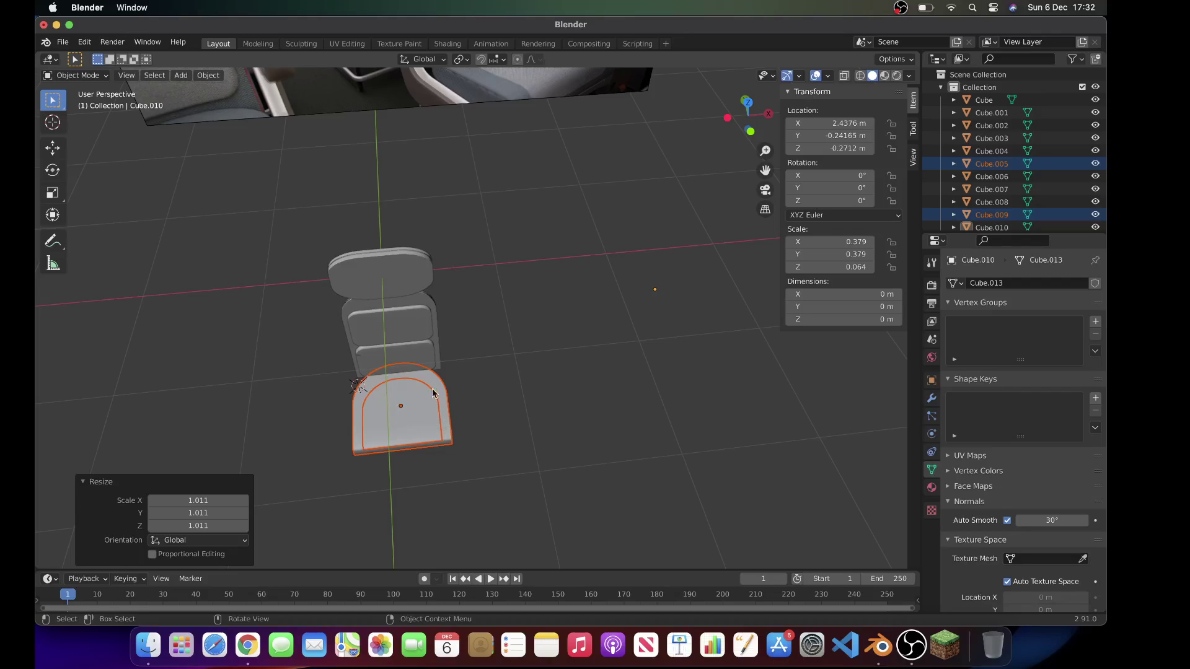
pyautogui.click(817, 82)
pyautogui.scroll(-3, 587, 282)
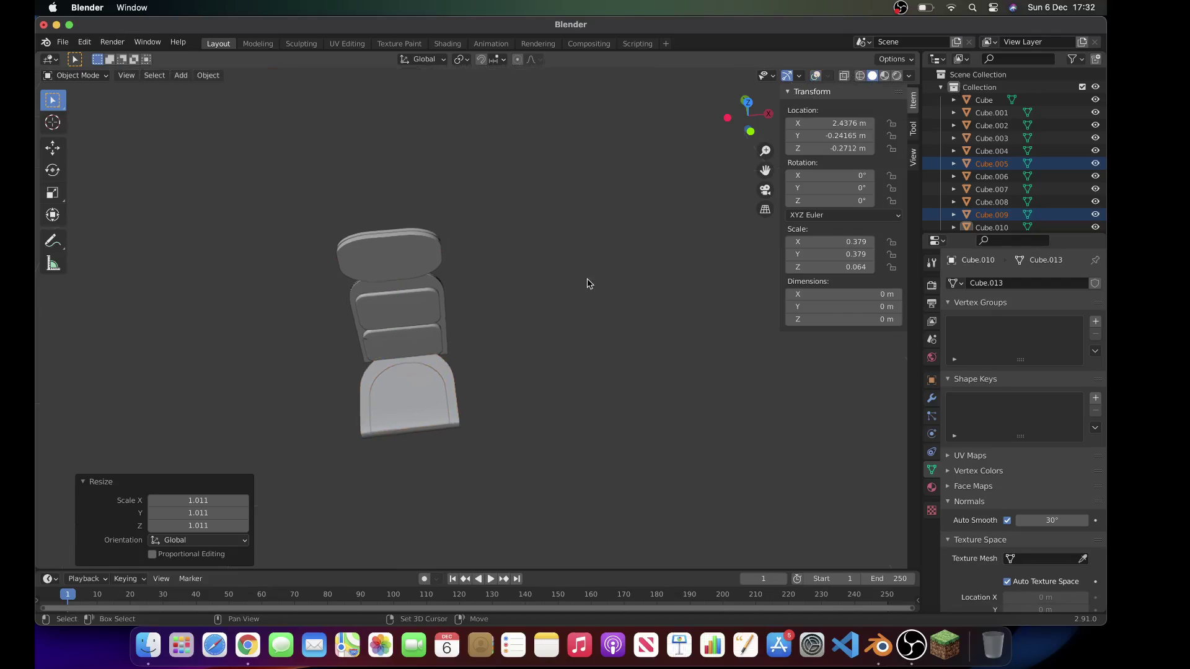
pyautogui.press('s')
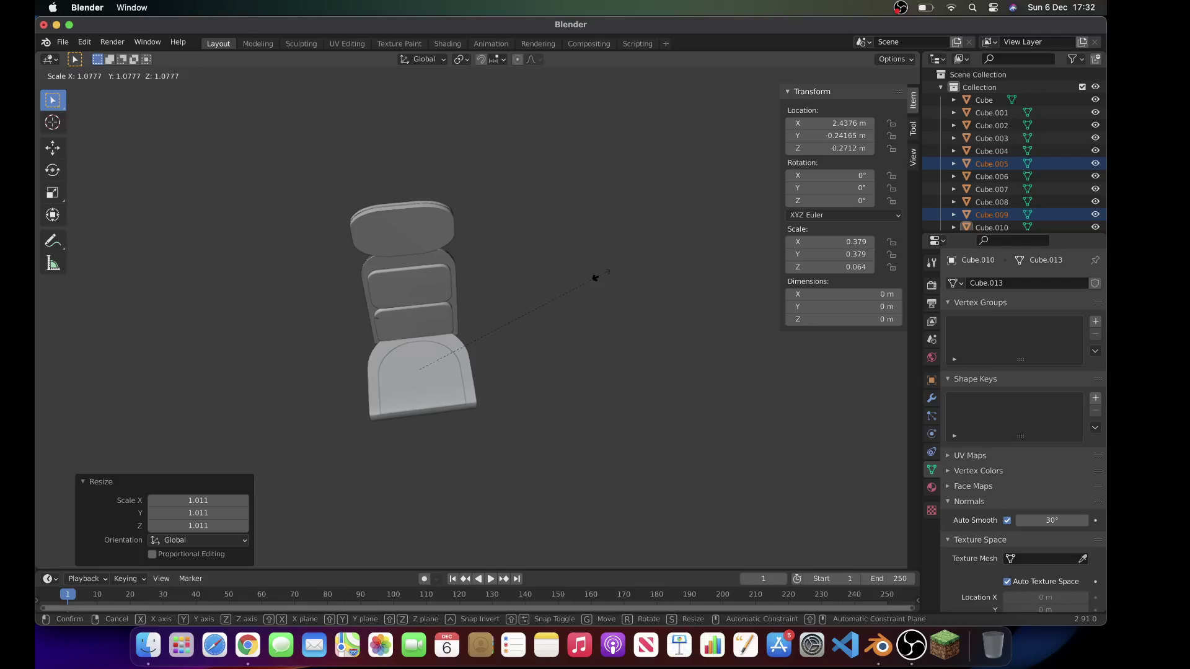
pyautogui.click(599, 275)
# Step: Move the cushion and panel about 0.082 m along Y toward the backrest
pyautogui.scroll(-5, 601, 277)
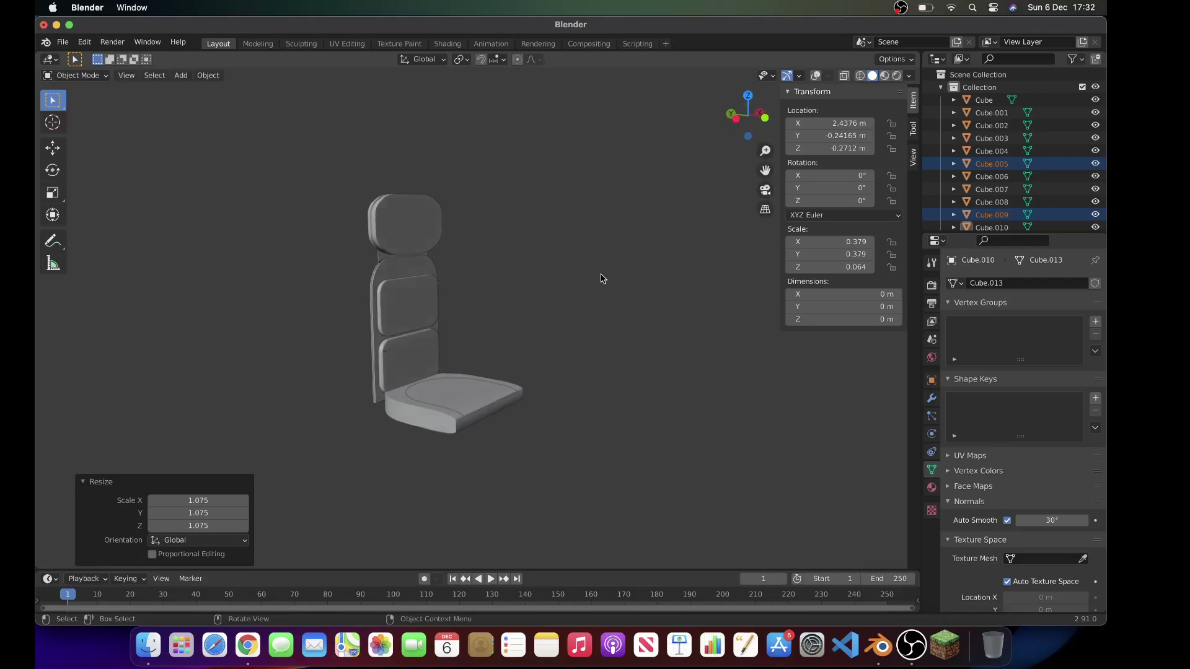
pyautogui.press('g')
pyautogui.press('z')
pyautogui.press('y')
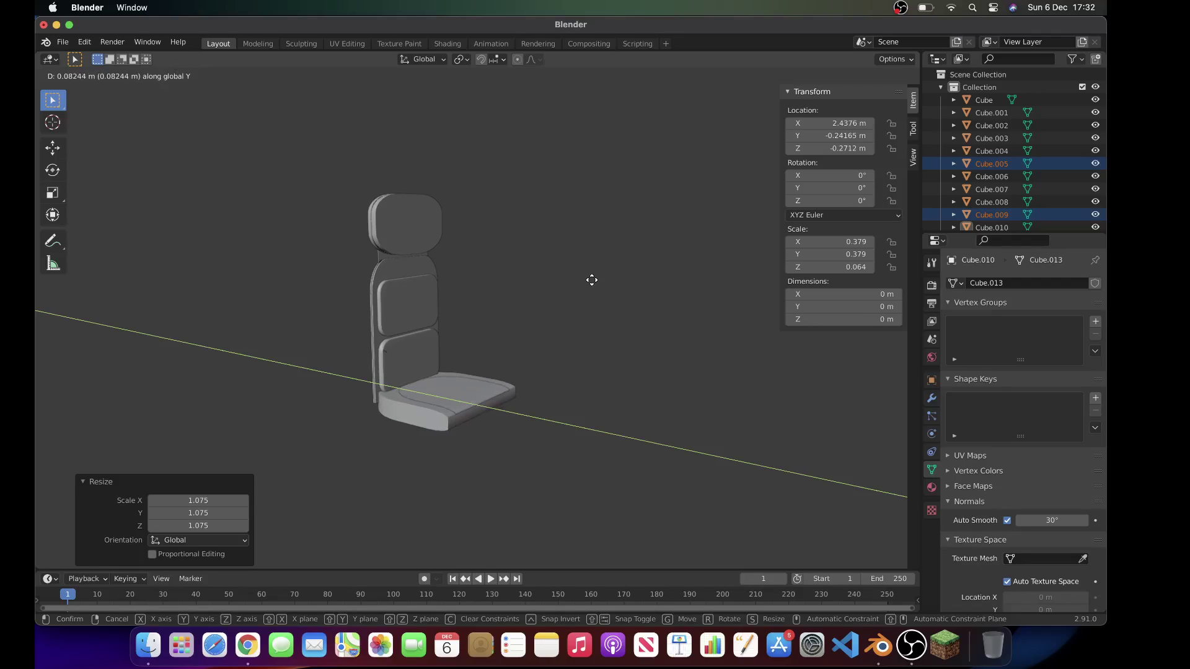
pyautogui.click(592, 284)
# Step: Try scaling the cushion and panel by 1.03 along X, and scale them back by 0.971 along X
pyautogui.press('s')
pyautogui.press('z')
pyautogui.press('x')
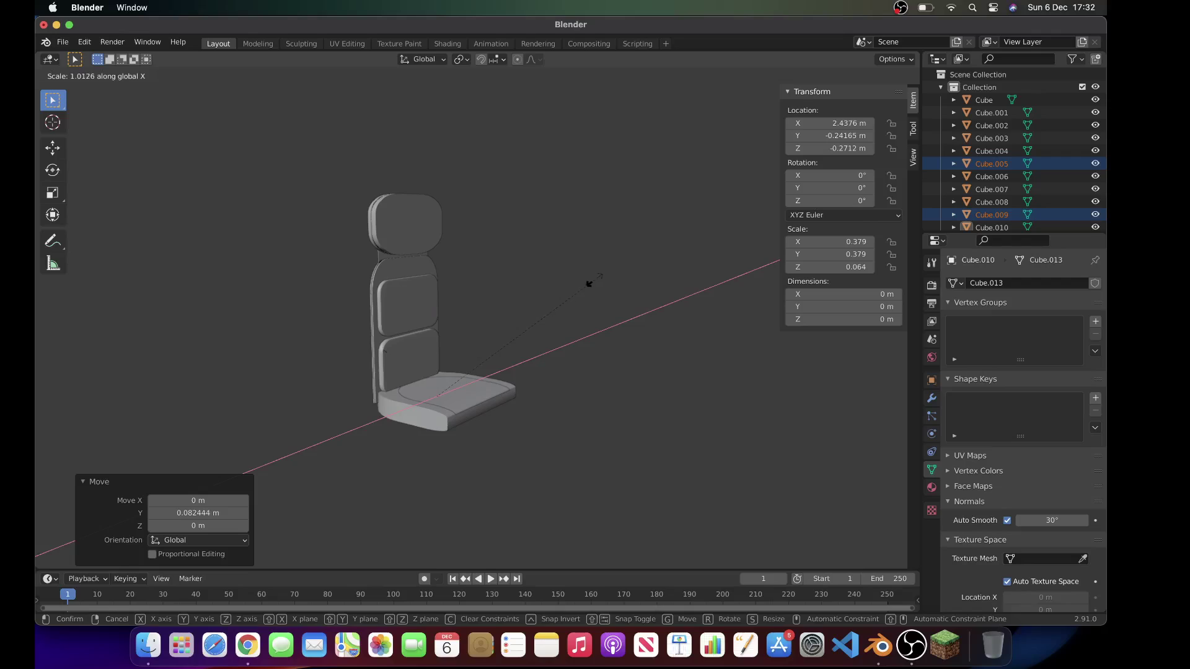
pyautogui.click(596, 283)
pyautogui.scroll(5, 599, 282)
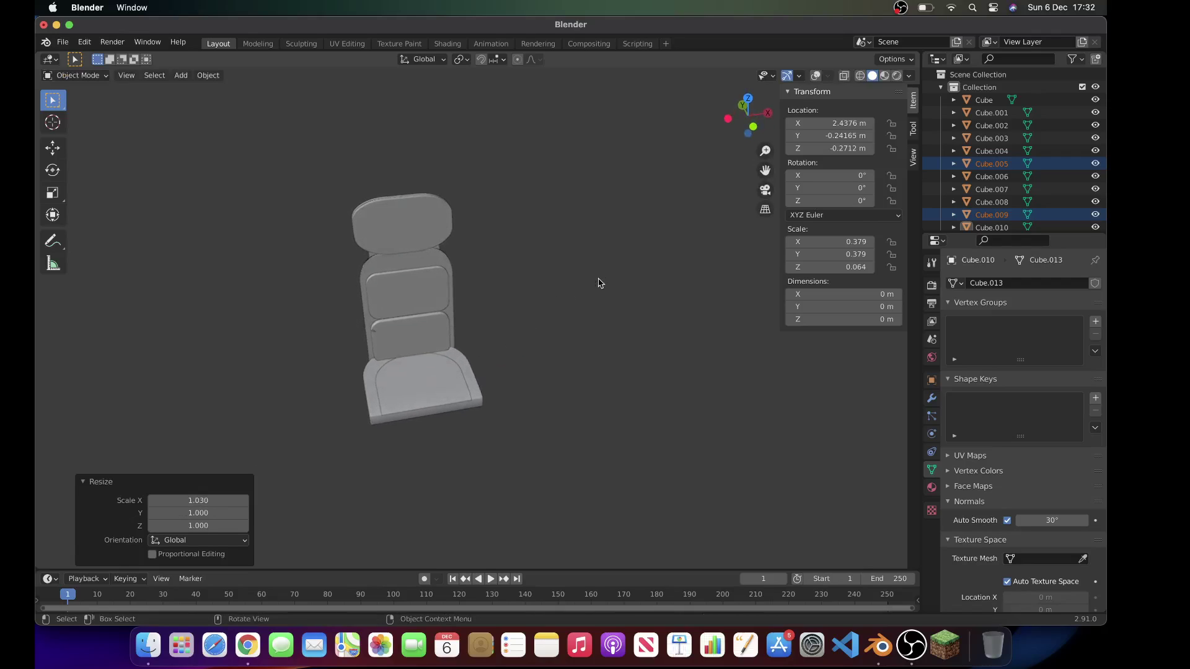
pyautogui.press('s')
pyautogui.press('x')
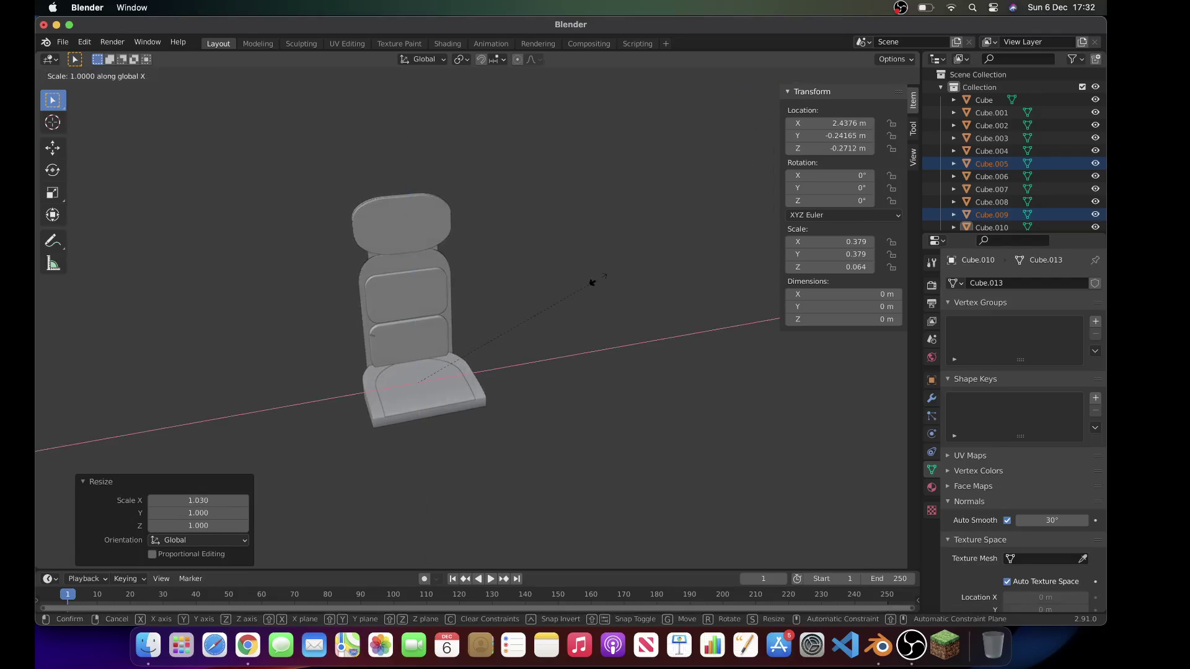
pyautogui.click(589, 285)
# Step: Move the cushion and panel about -0.028 m along Y, away from the backrest, and show the viewport overlays again
pyautogui.hscroll(-10, 592, 284)
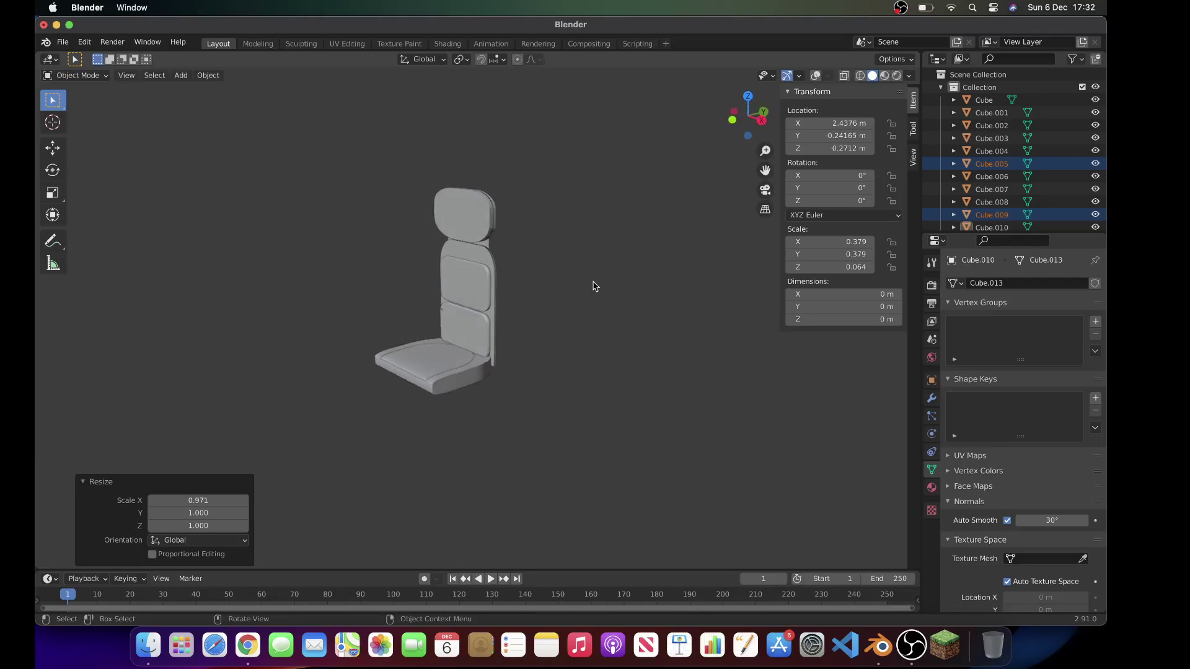
pyautogui.keyDown('shift'); pyautogui.click(482, 359); pyautogui.keyUp('shift')
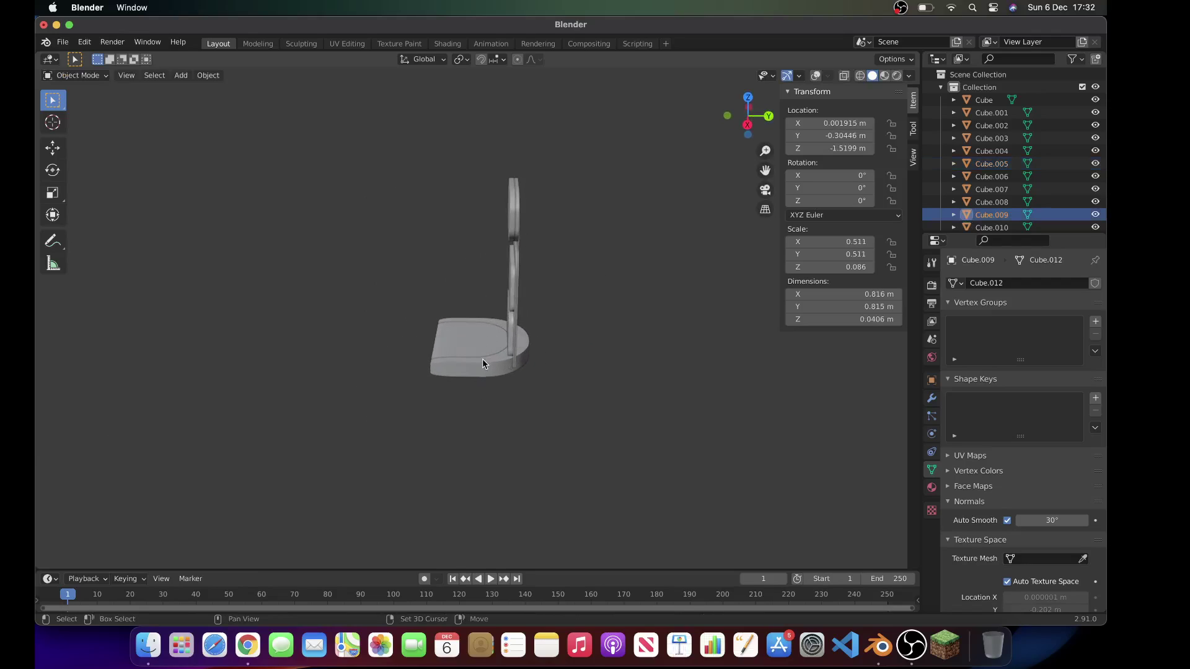
pyautogui.press('g')
pyautogui.press('y')
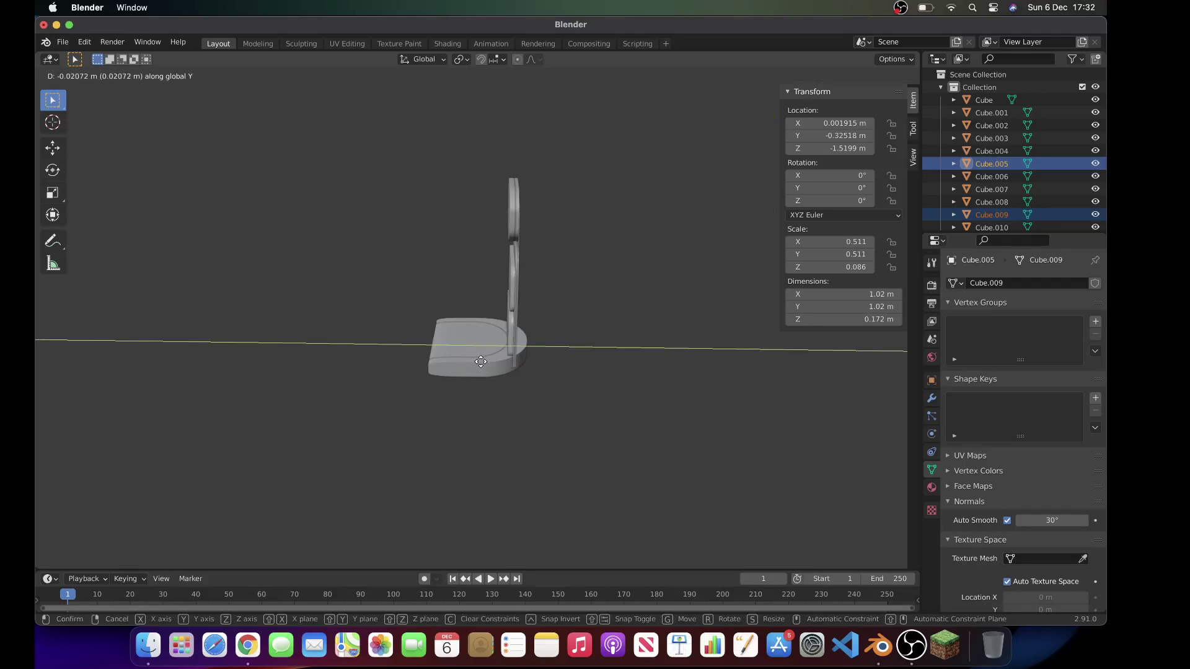
pyautogui.click(480, 361)
pyautogui.hscroll(10, 606, 329)
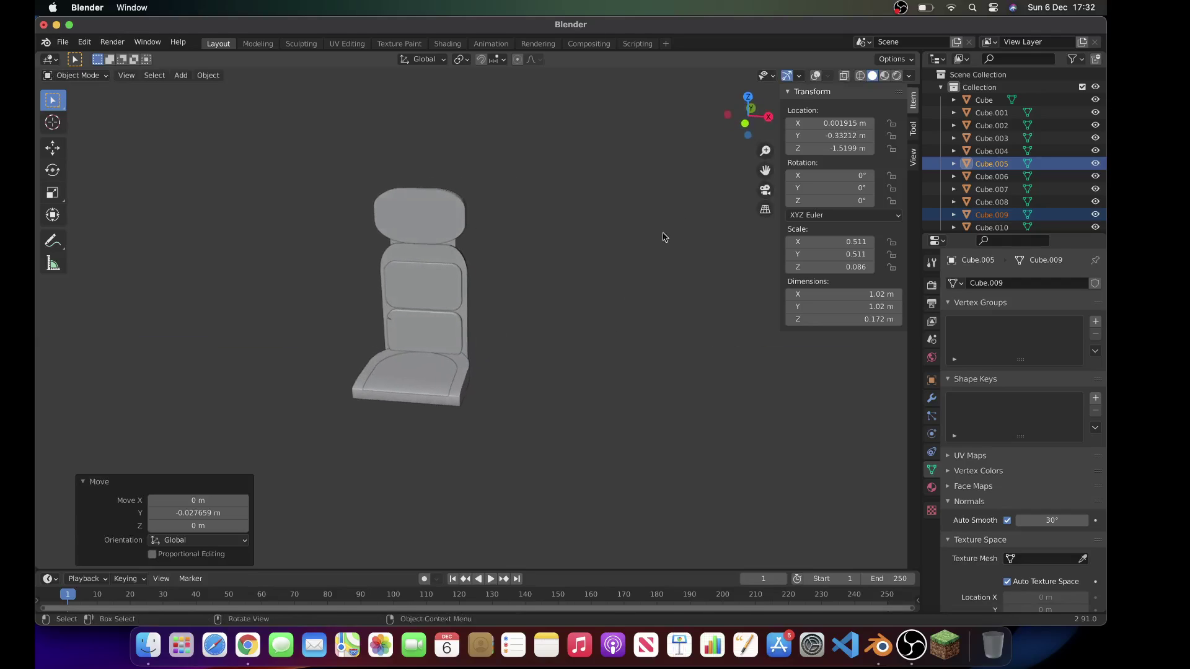
pyautogui.click(816, 76)
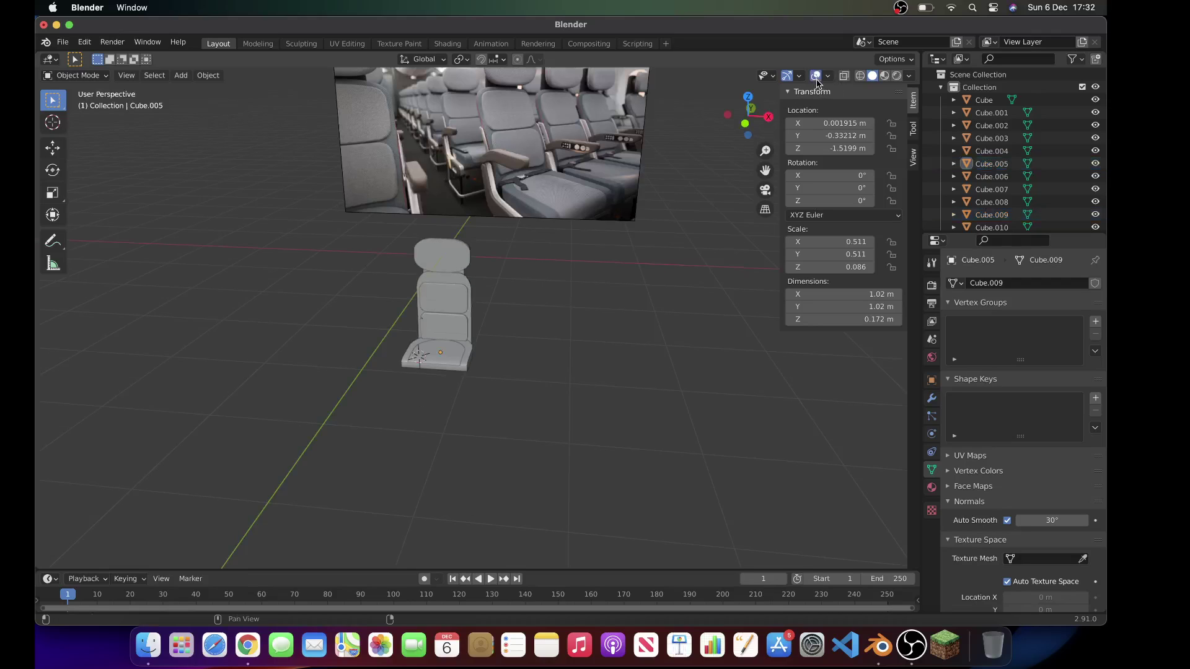
pyautogui.hscroll(10, 599, 189)
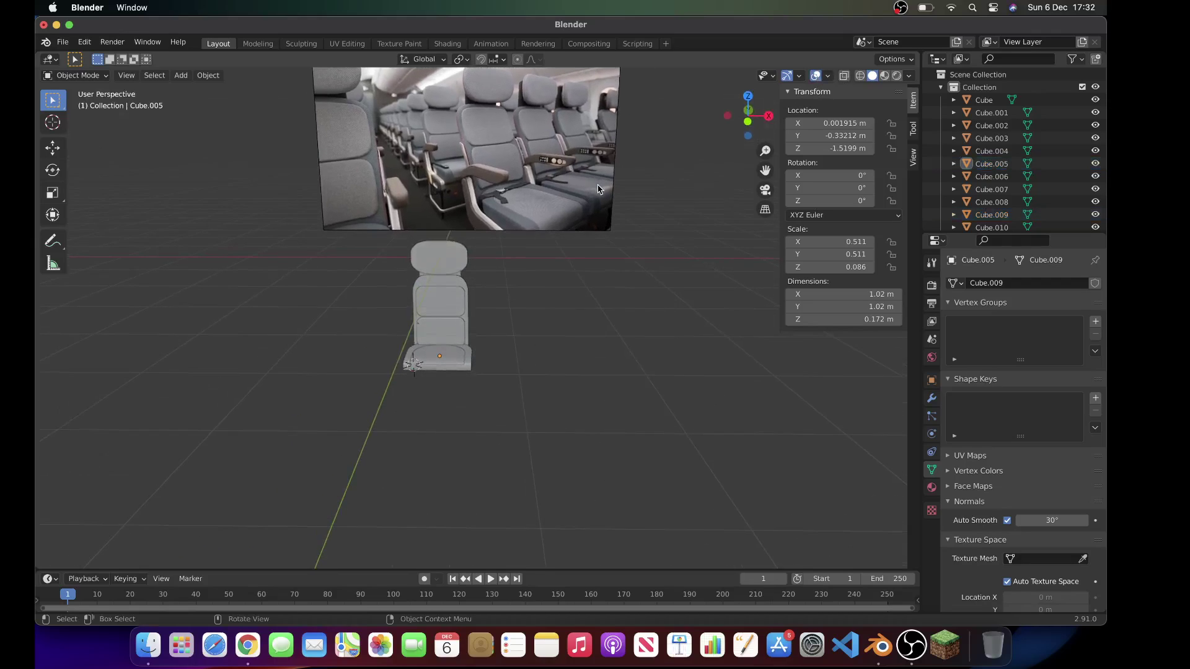
pyautogui.hscroll(10, 606, 190)
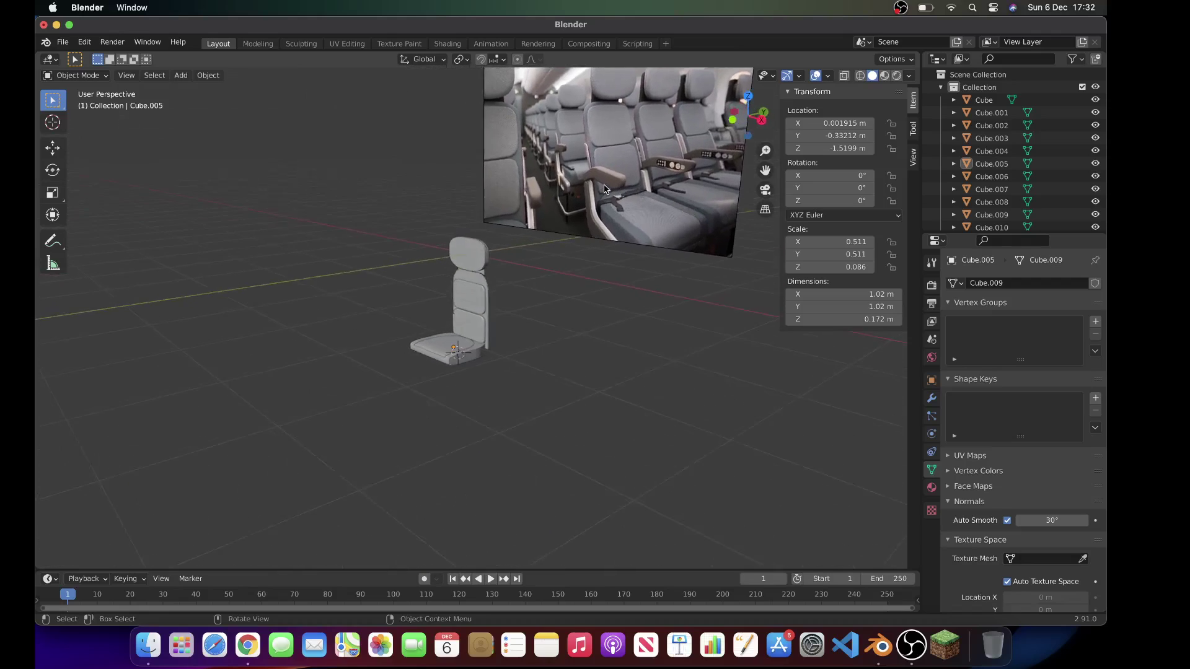
pyautogui.hscroll(-15, 606, 190)
pyautogui.scroll(5, 606, 190)
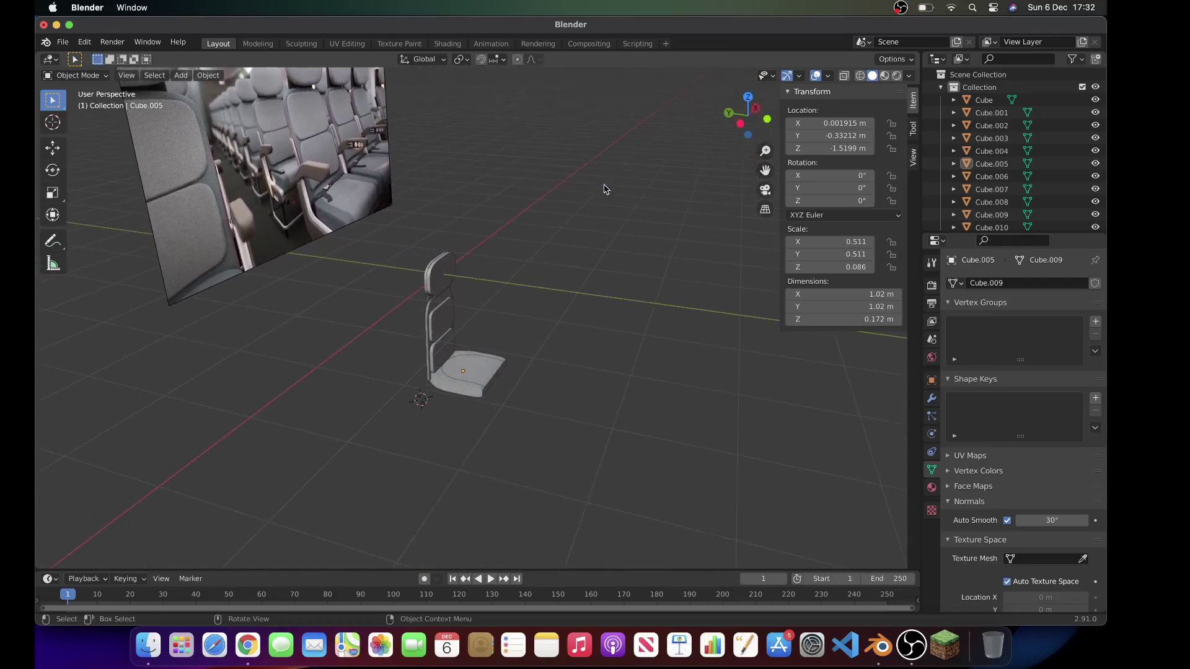